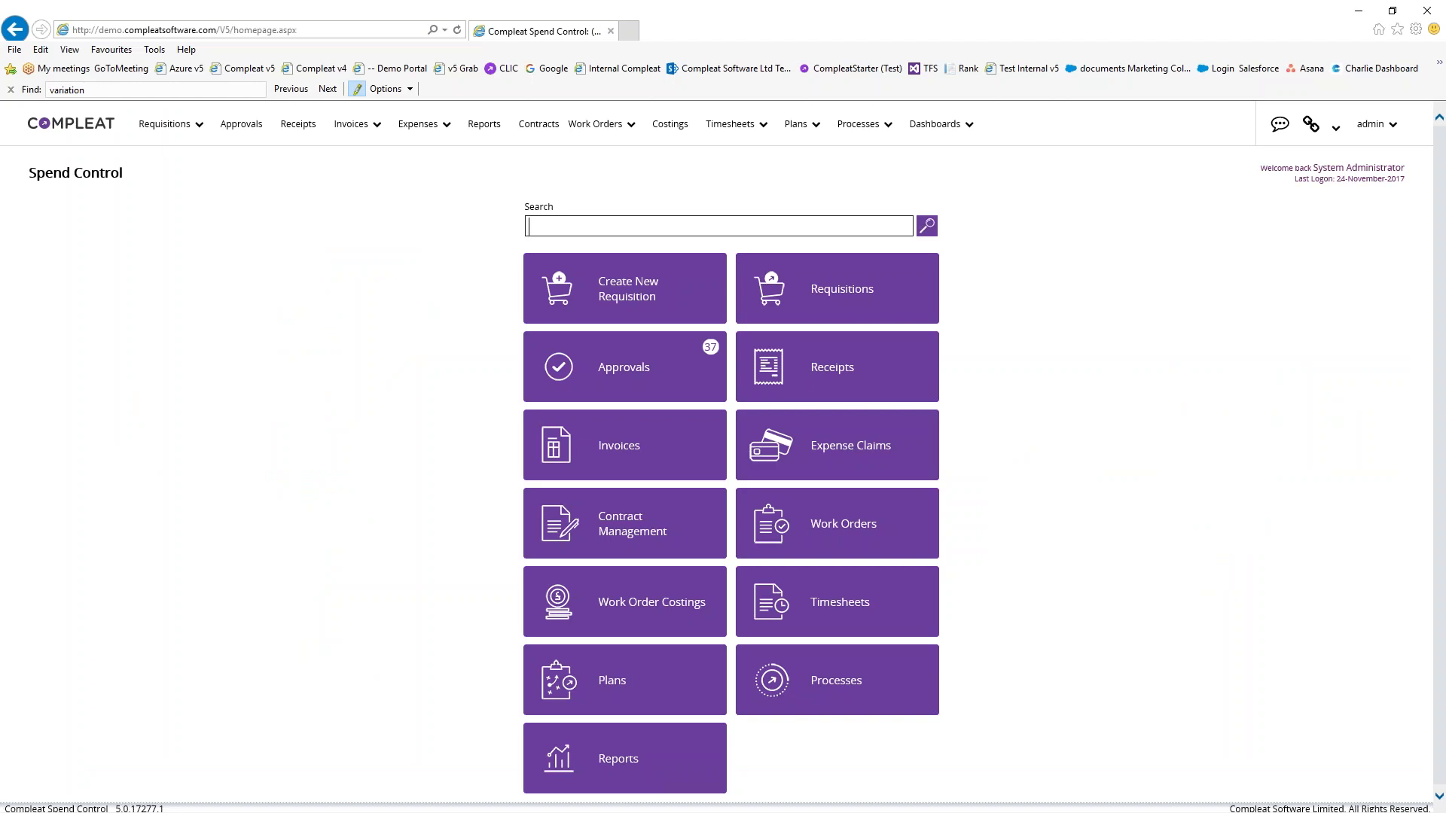
Log off the admin account and sign back in with the other user's login
{"action": "left_click", "coordinate": [1371, 125]}
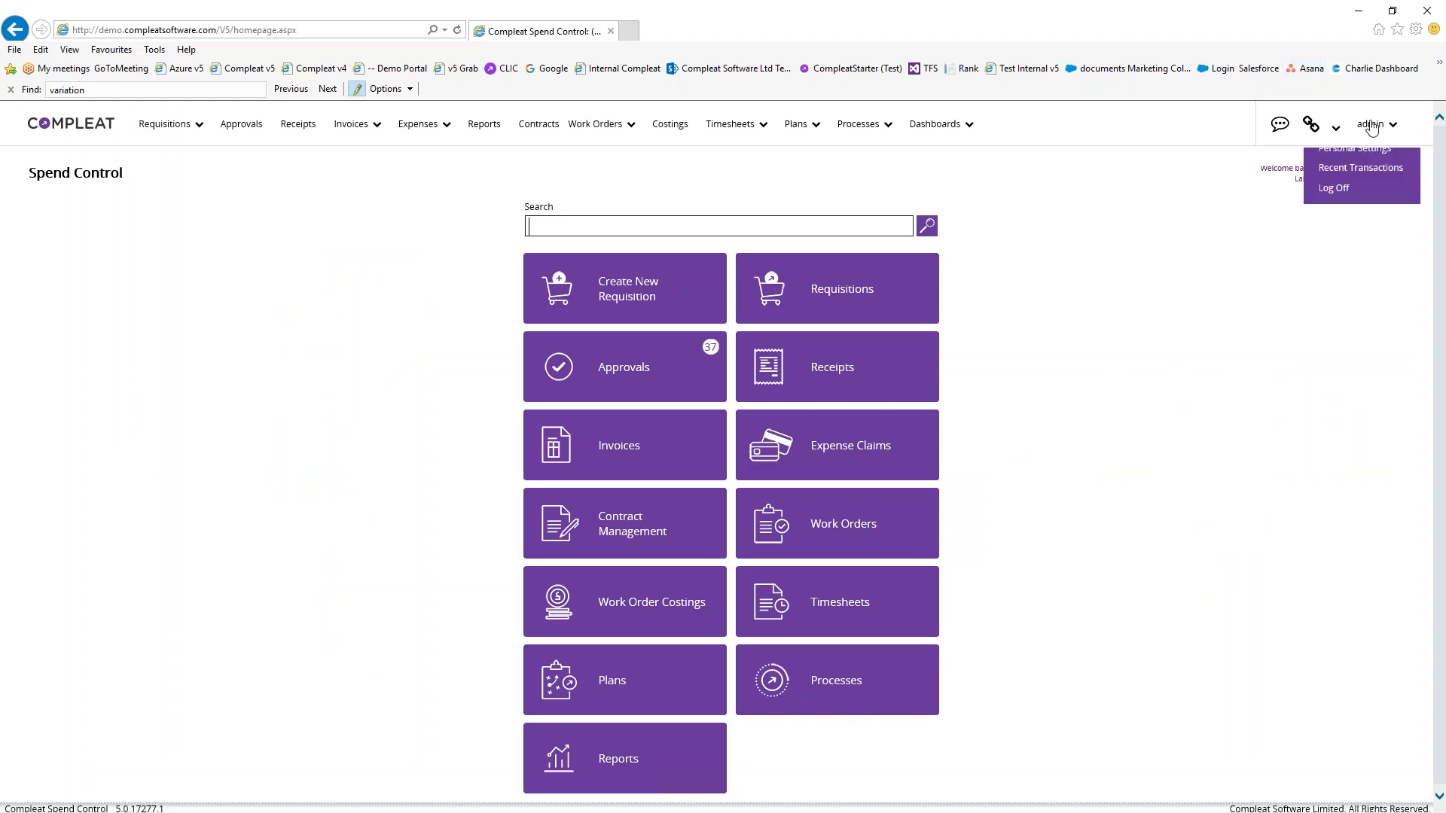
{"action": "left_click", "coordinate": [1332, 222]}
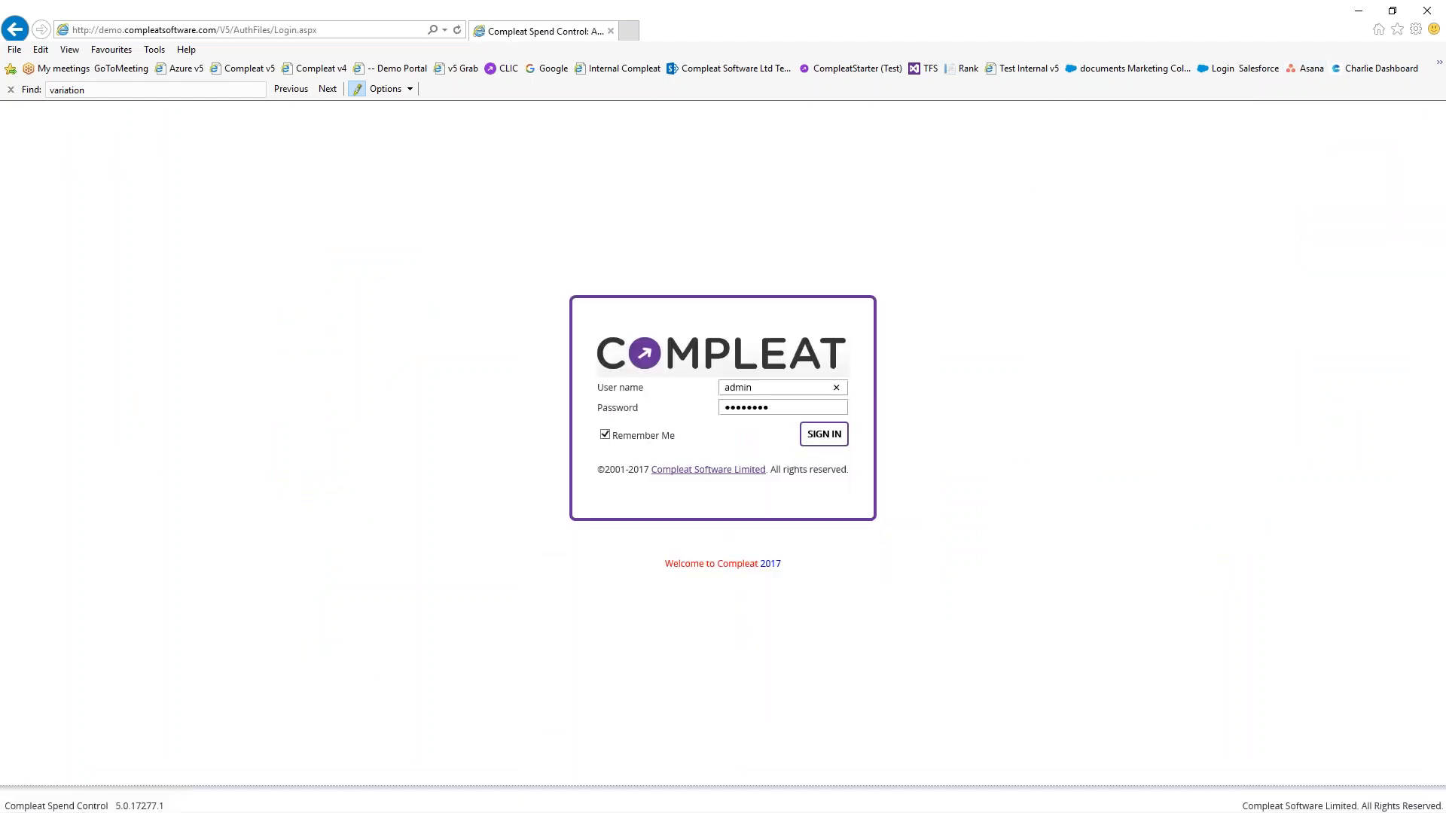
{"action": "key", "text": "ctrl+a"}
{"action": "type", "text": "fiuser"}
{"action": "key", "text": "Tab"}
{"action": "key", "text": "Return"}
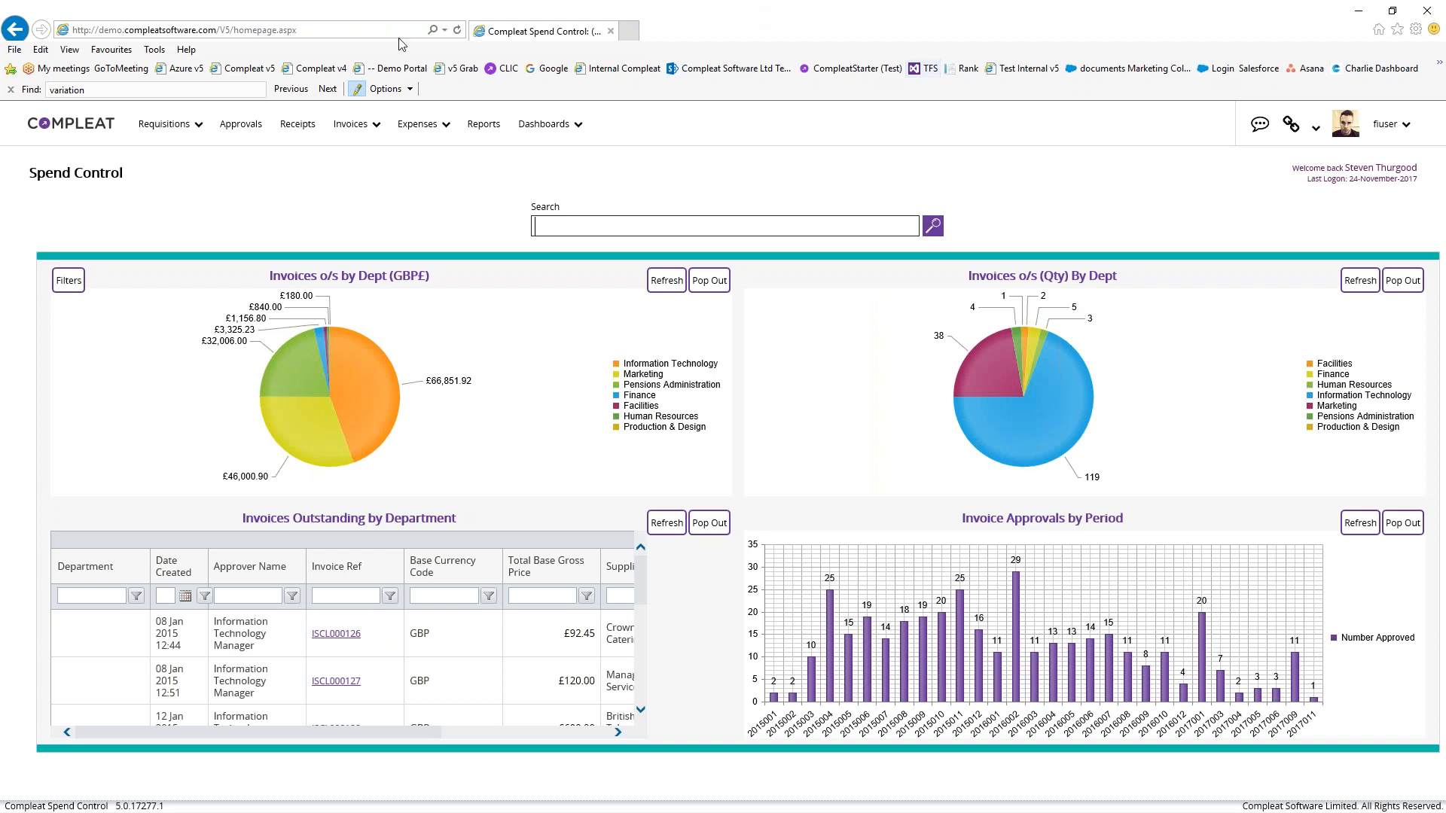
{"action": "mouse_move", "coordinate": [185, 123]}
{"action": "mouse_move", "coordinate": [1075, 400]}
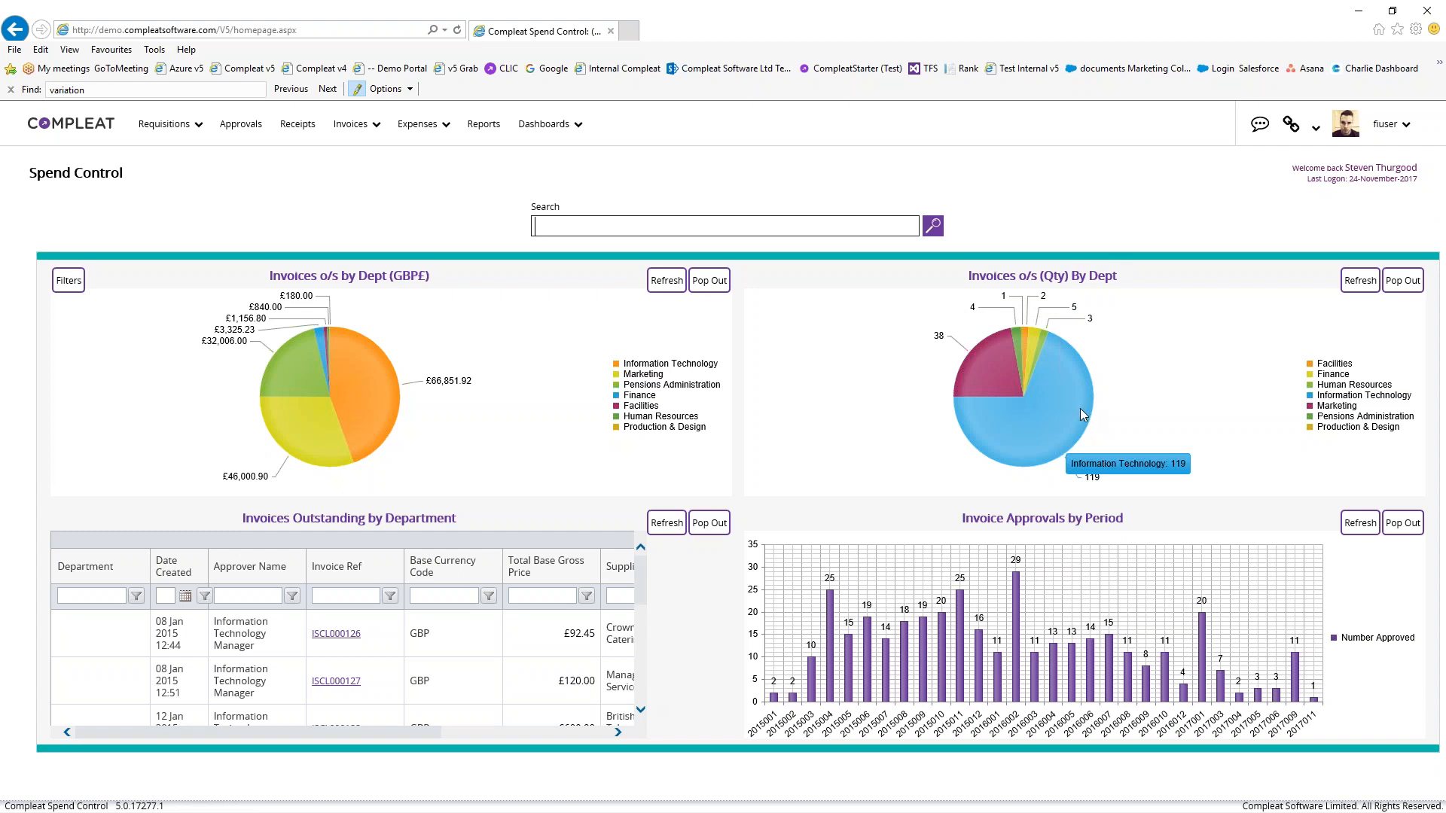
{"action": "mouse_move", "coordinate": [1000, 373]}
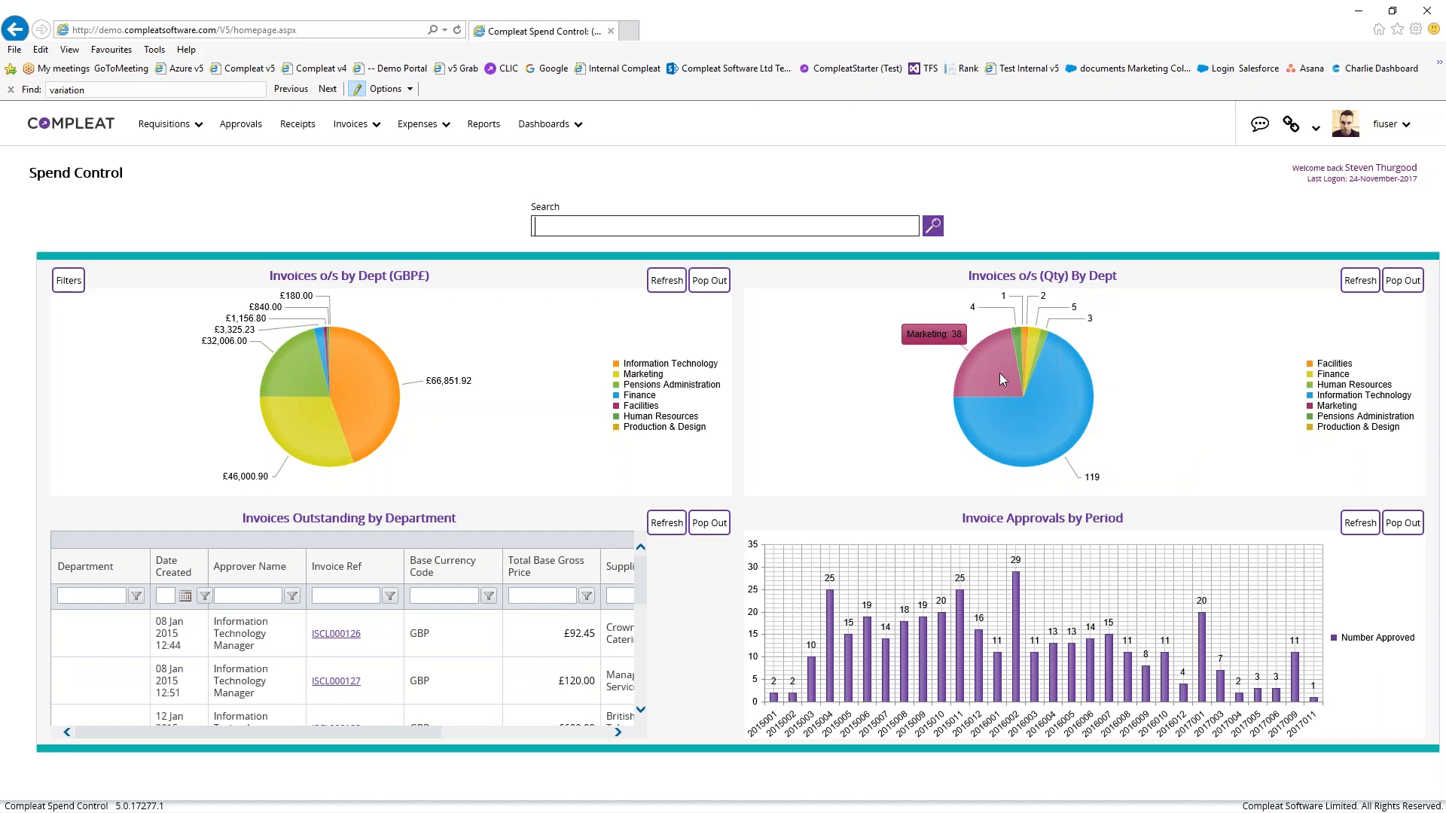
{"action": "mouse_move", "coordinate": [1038, 336]}
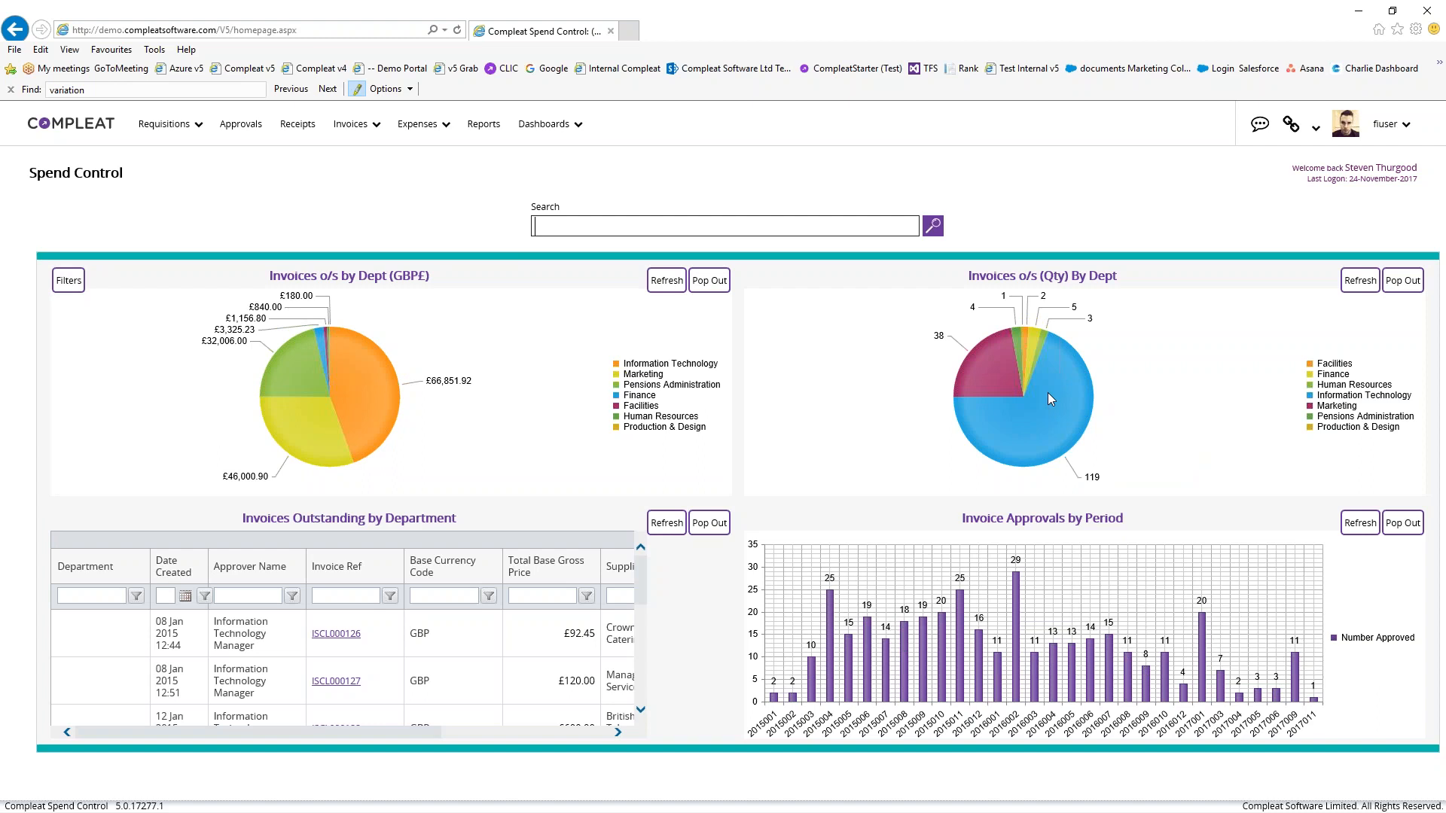
{"action": "left_click_drag", "start_coordinate": [336, 735], "coordinate": [236, 734]}
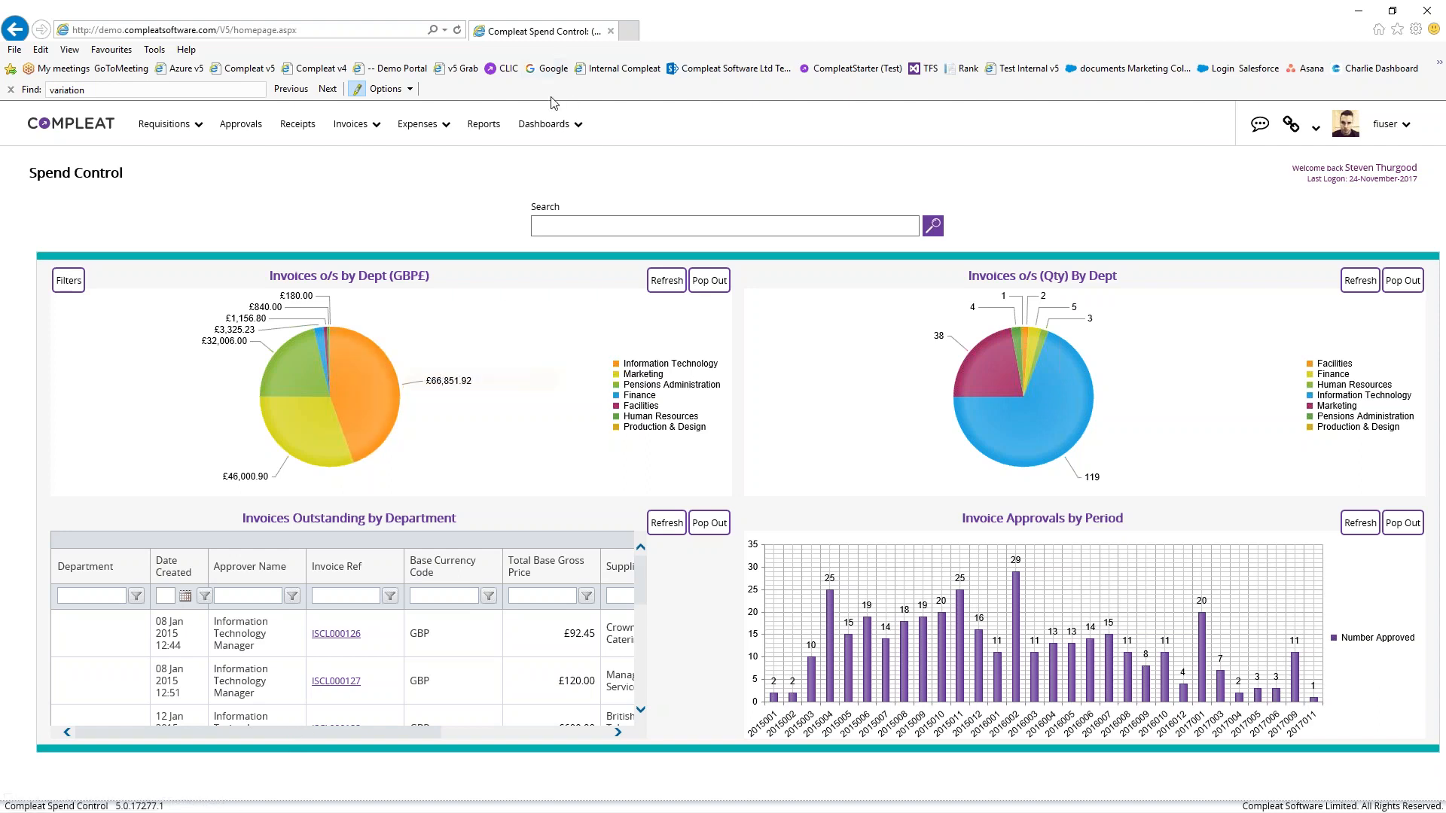
Drill from Project Budget vs Spend Overview through Edinburgh > Direct Expenses to requisition RSCL003016
{"action": "left_click", "coordinate": [545, 125]}
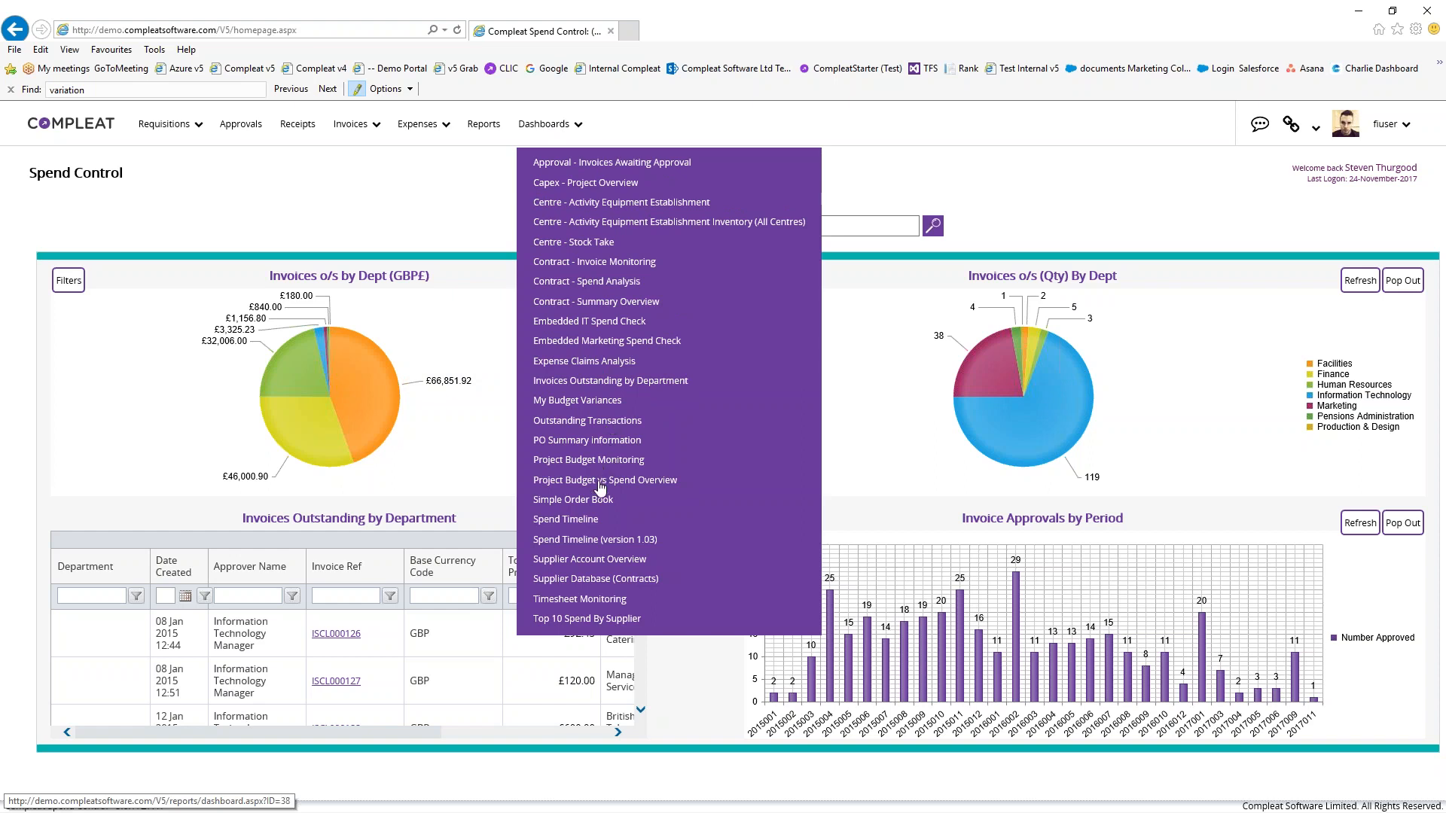
{"action": "left_click", "coordinate": [599, 481]}
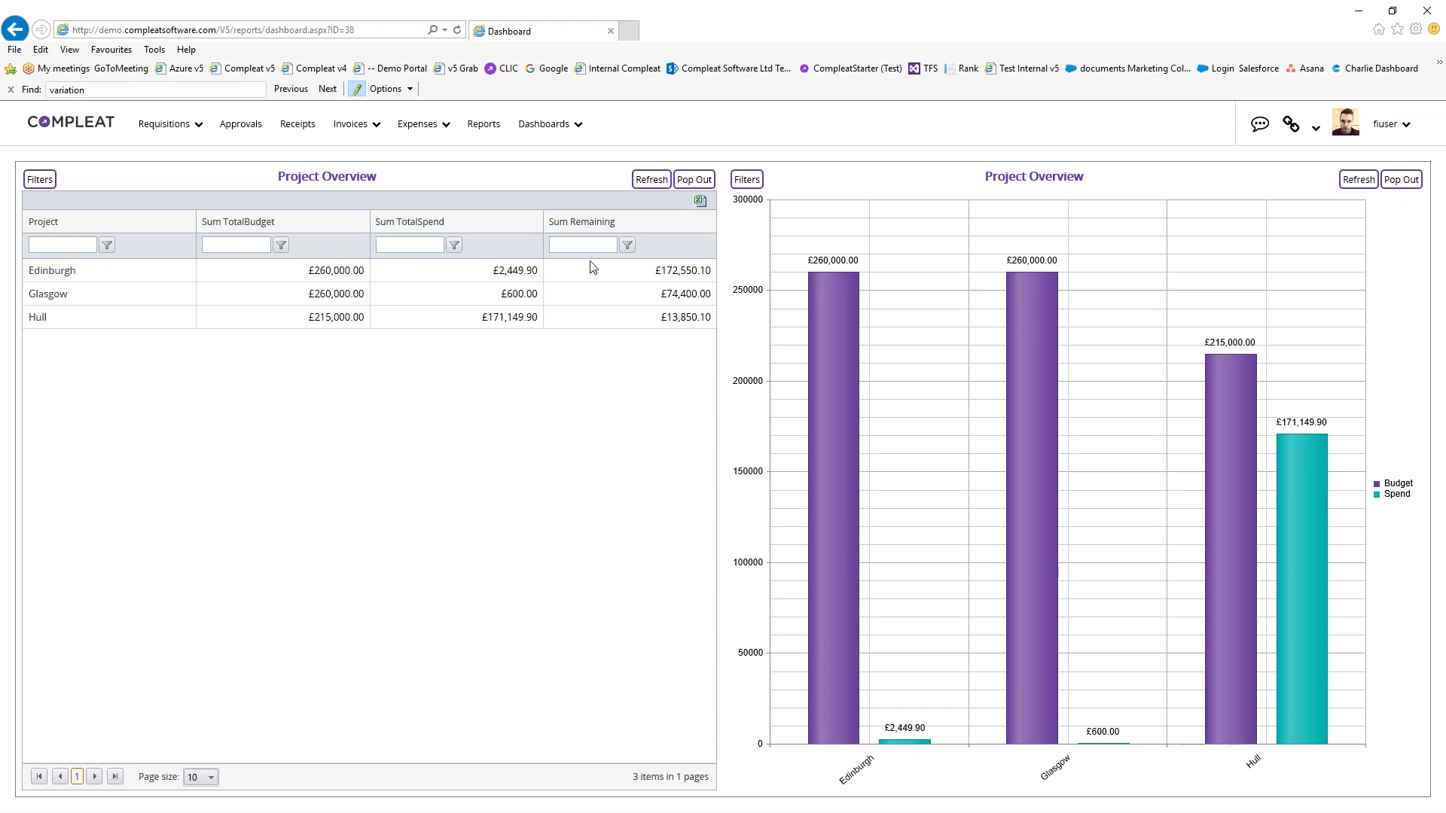
{"action": "left_click", "coordinate": [413, 277]}
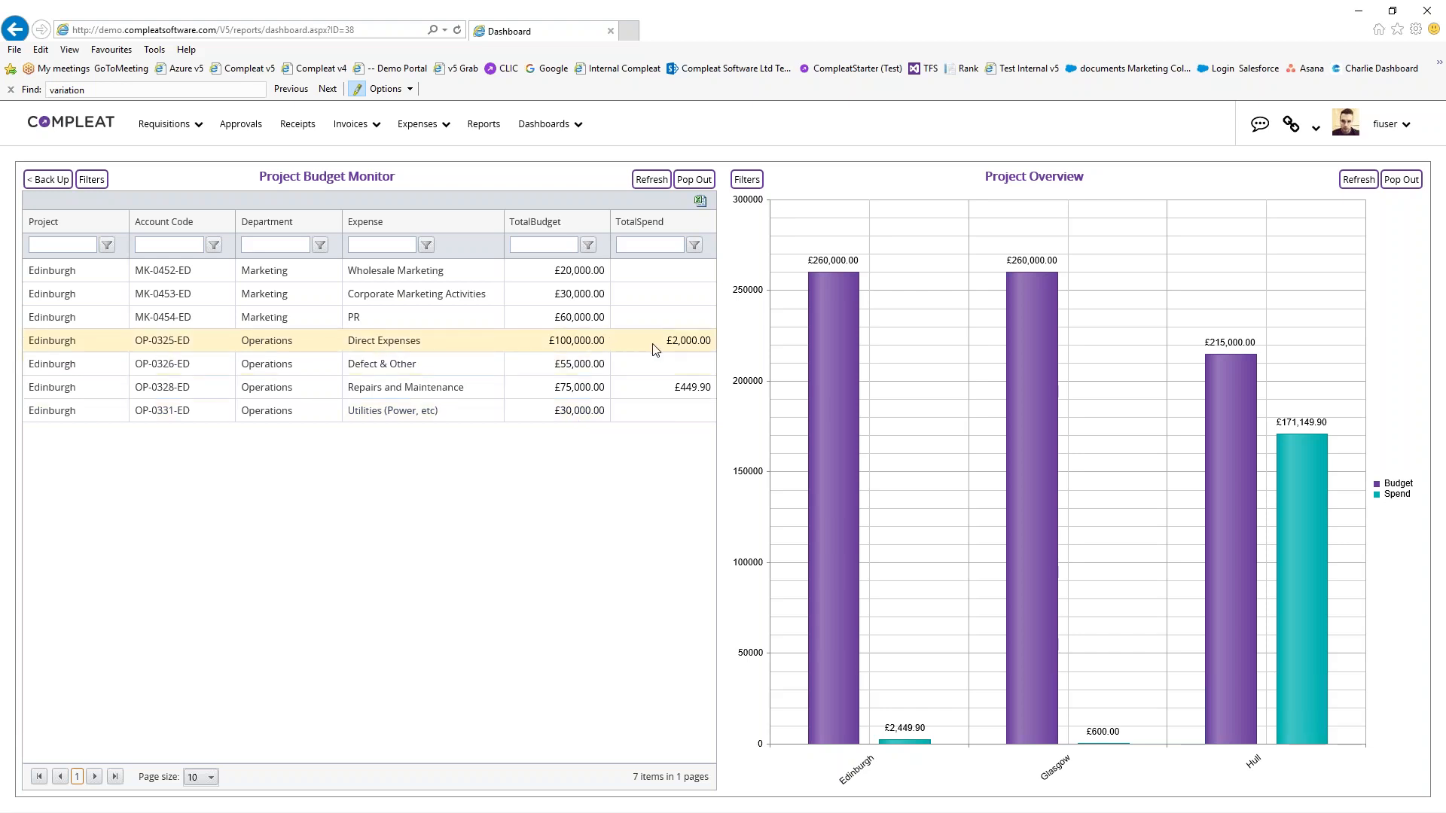
{"action": "left_click", "coordinate": [477, 341]}
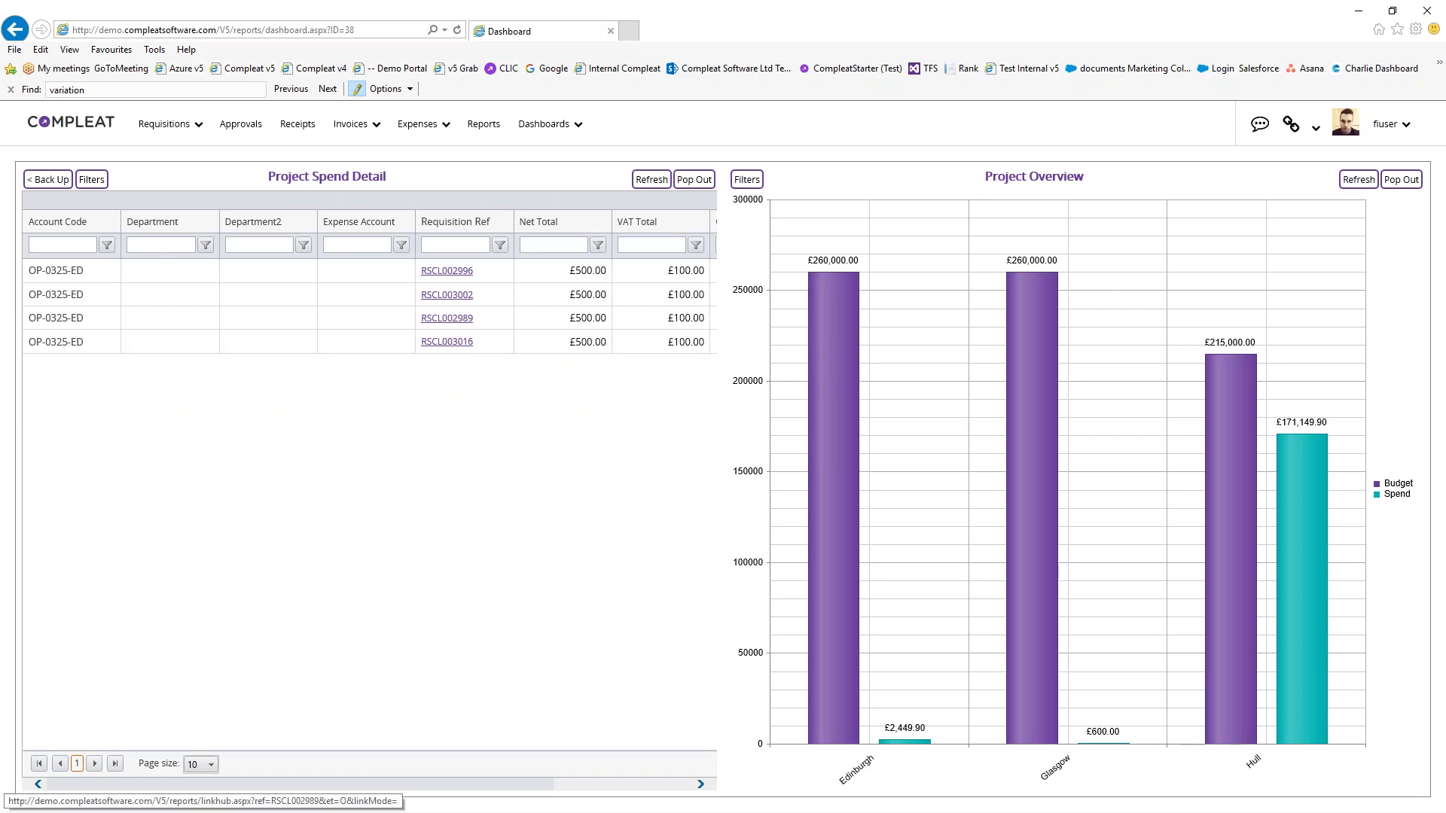
{"action": "left_click", "coordinate": [446, 342]}
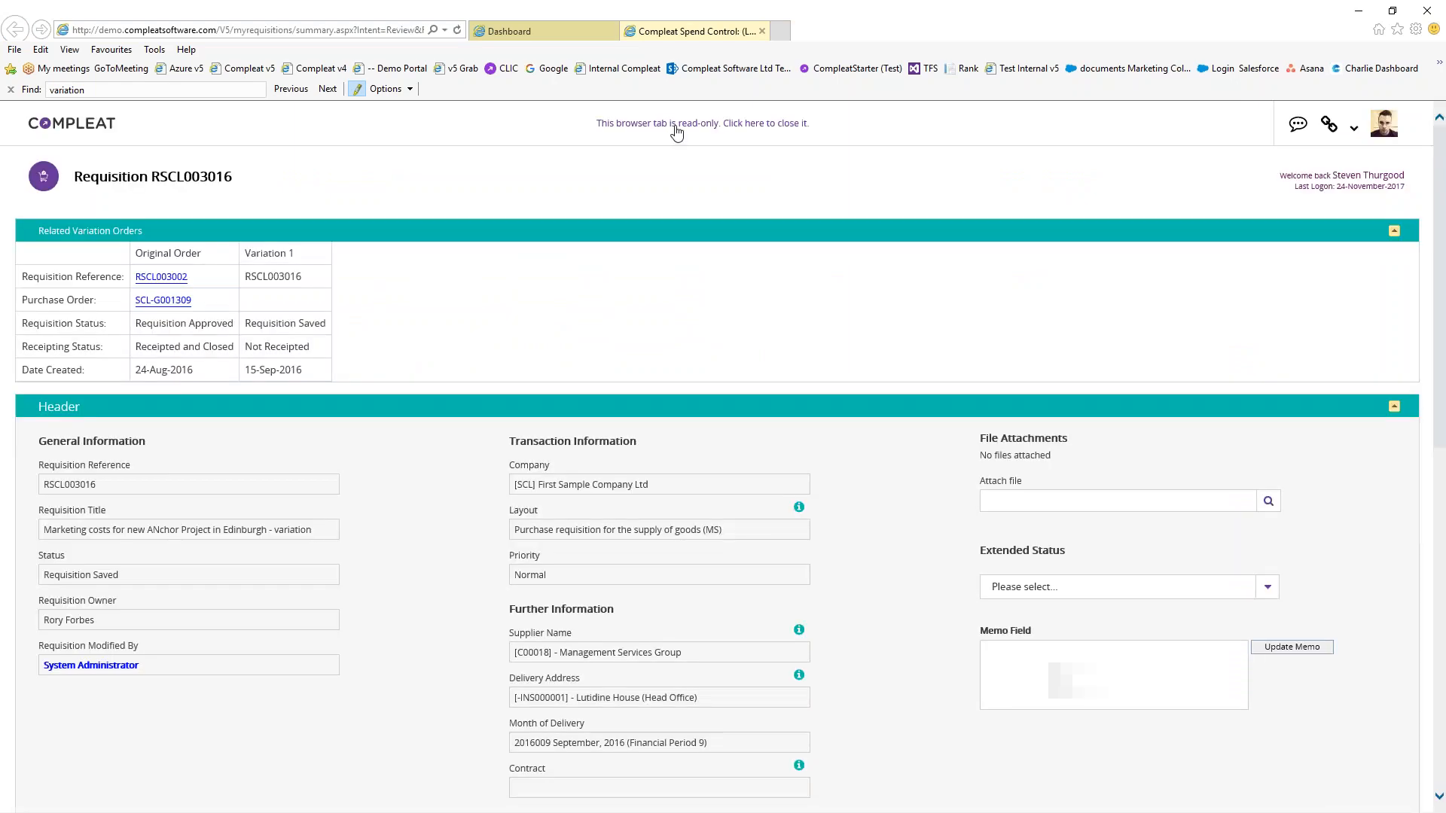
Close the read-only requisition tab and step the grid back up to the Project Overview
{"action": "left_click", "coordinate": [676, 133]}
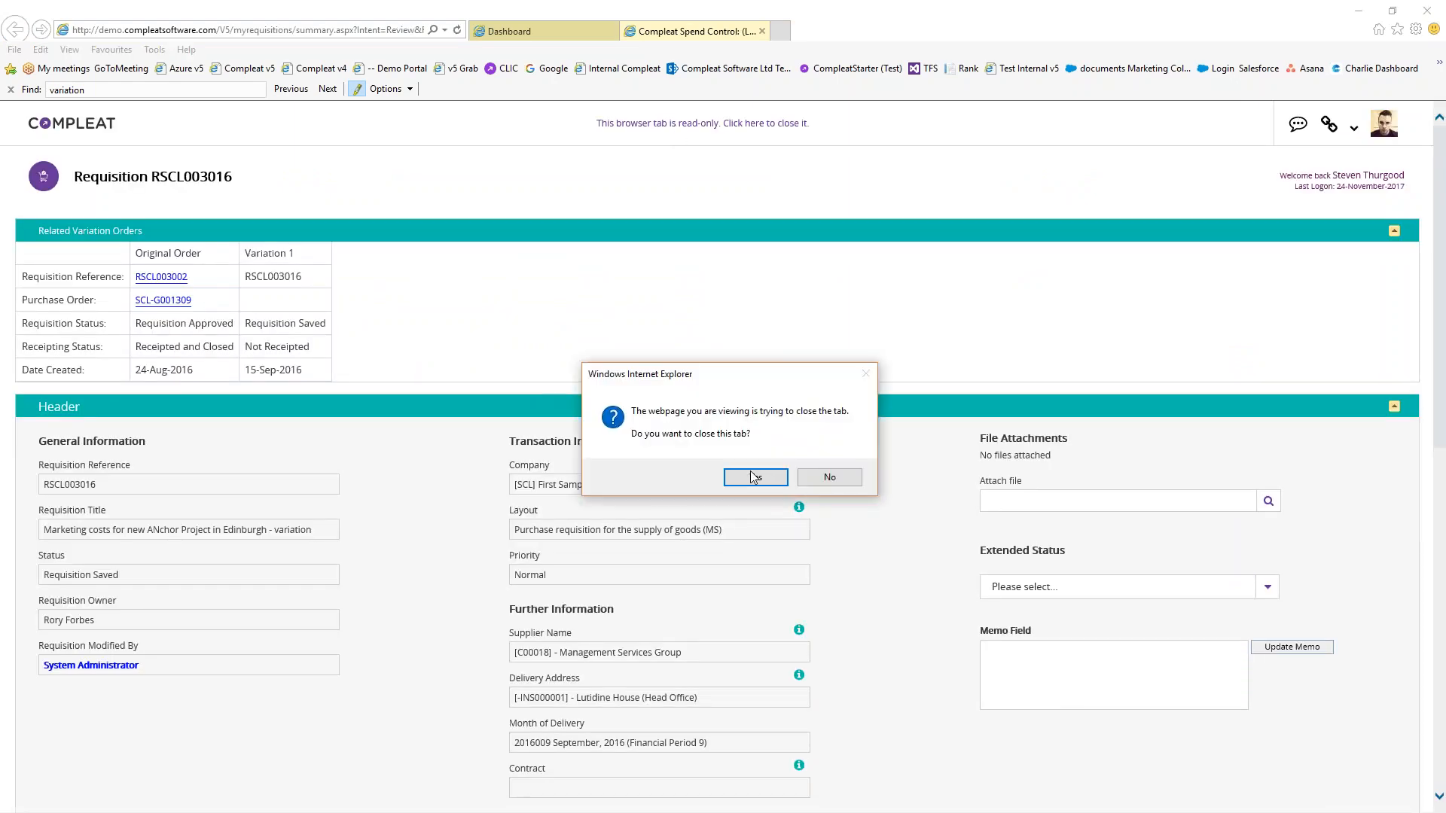
{"action": "left_click", "coordinate": [752, 476]}
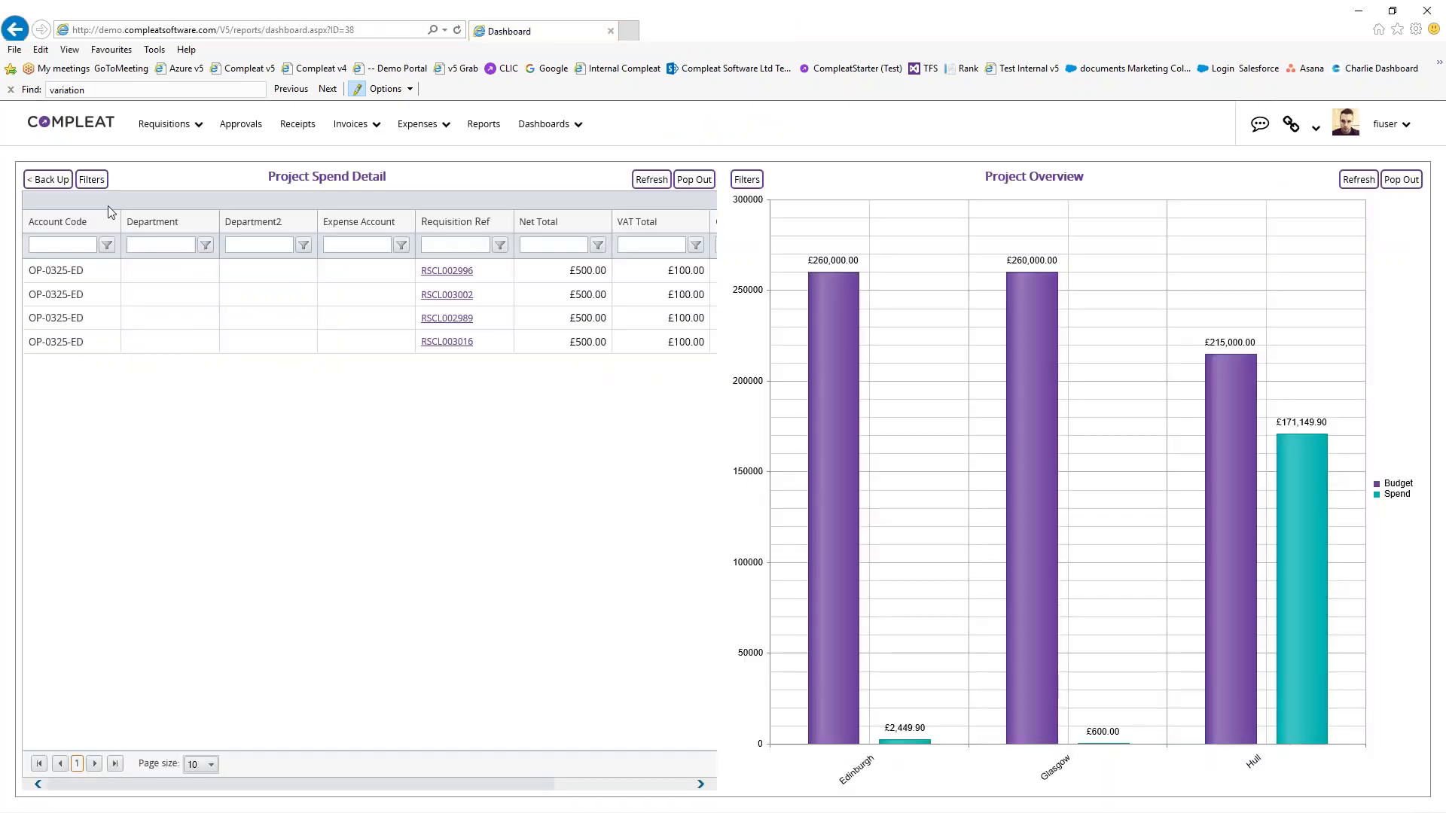
{"action": "left_click", "coordinate": [49, 179]}
{"action": "left_click", "coordinate": [49, 179]}
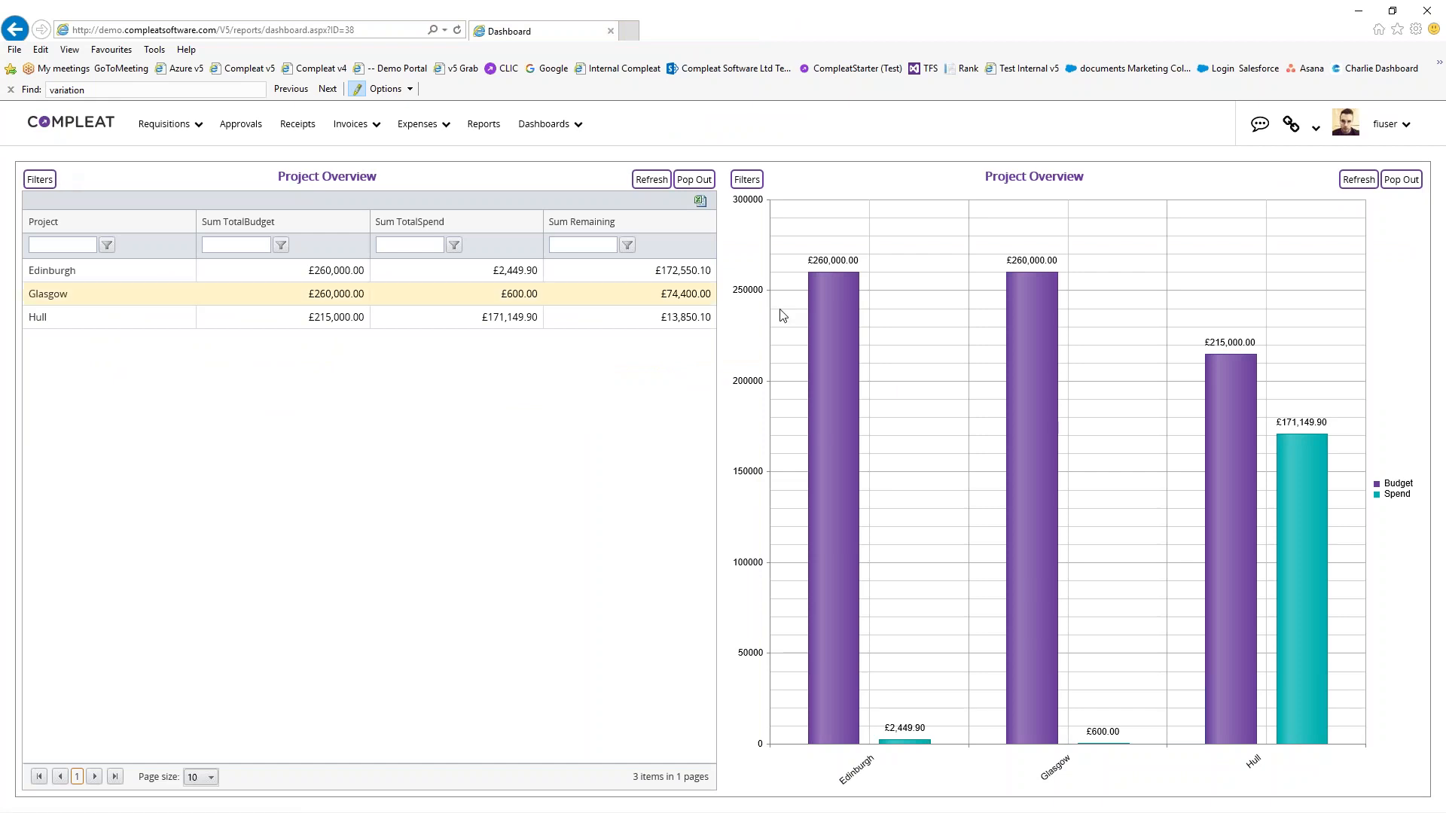
Drill the chart into Edinburgh's Direct Expenses, then step it back up to the overview
{"action": "mouse_move", "coordinate": [1044, 511]}
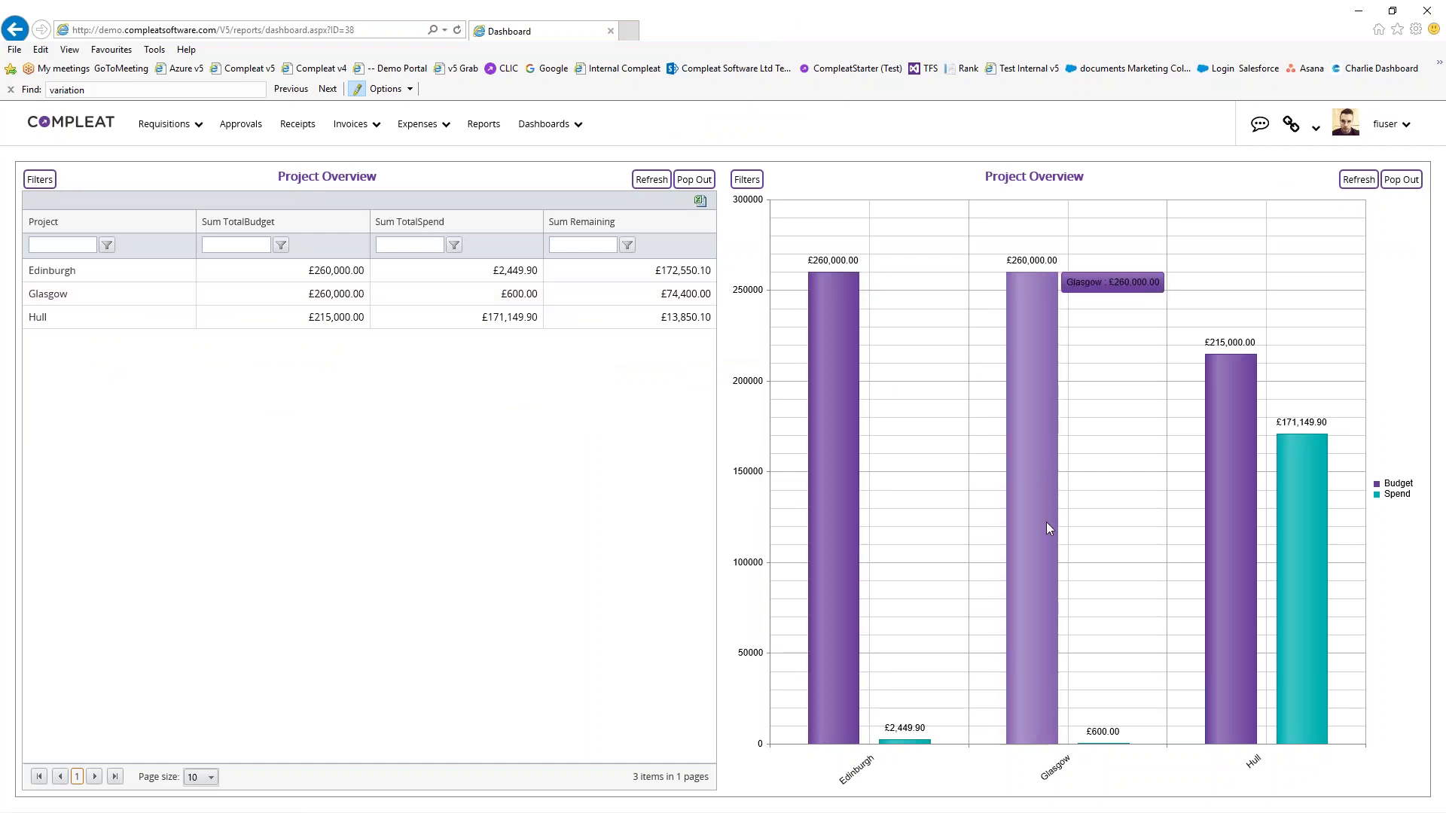
{"action": "mouse_move", "coordinate": [841, 473]}
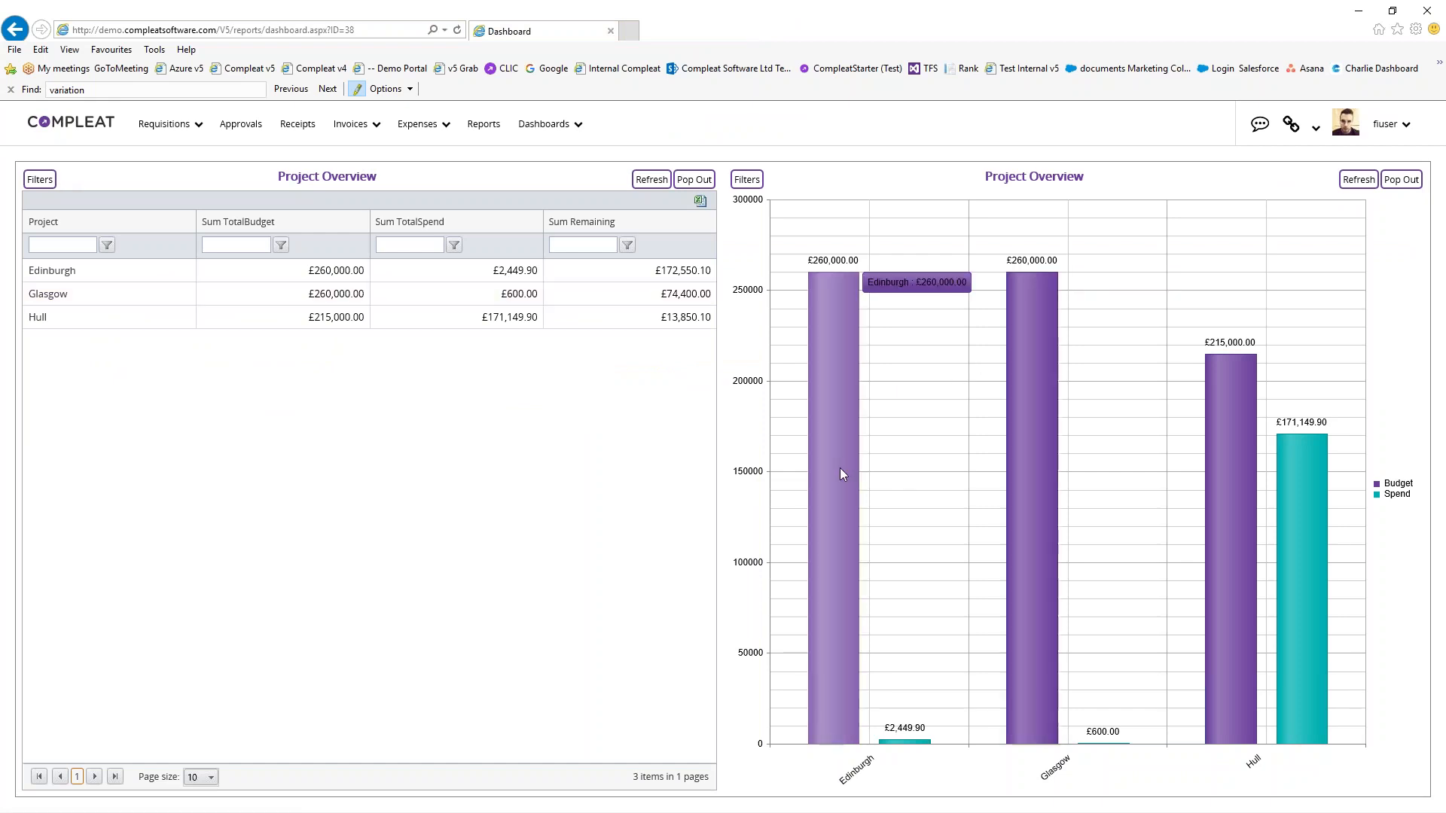
{"action": "left_click", "coordinate": [840, 469]}
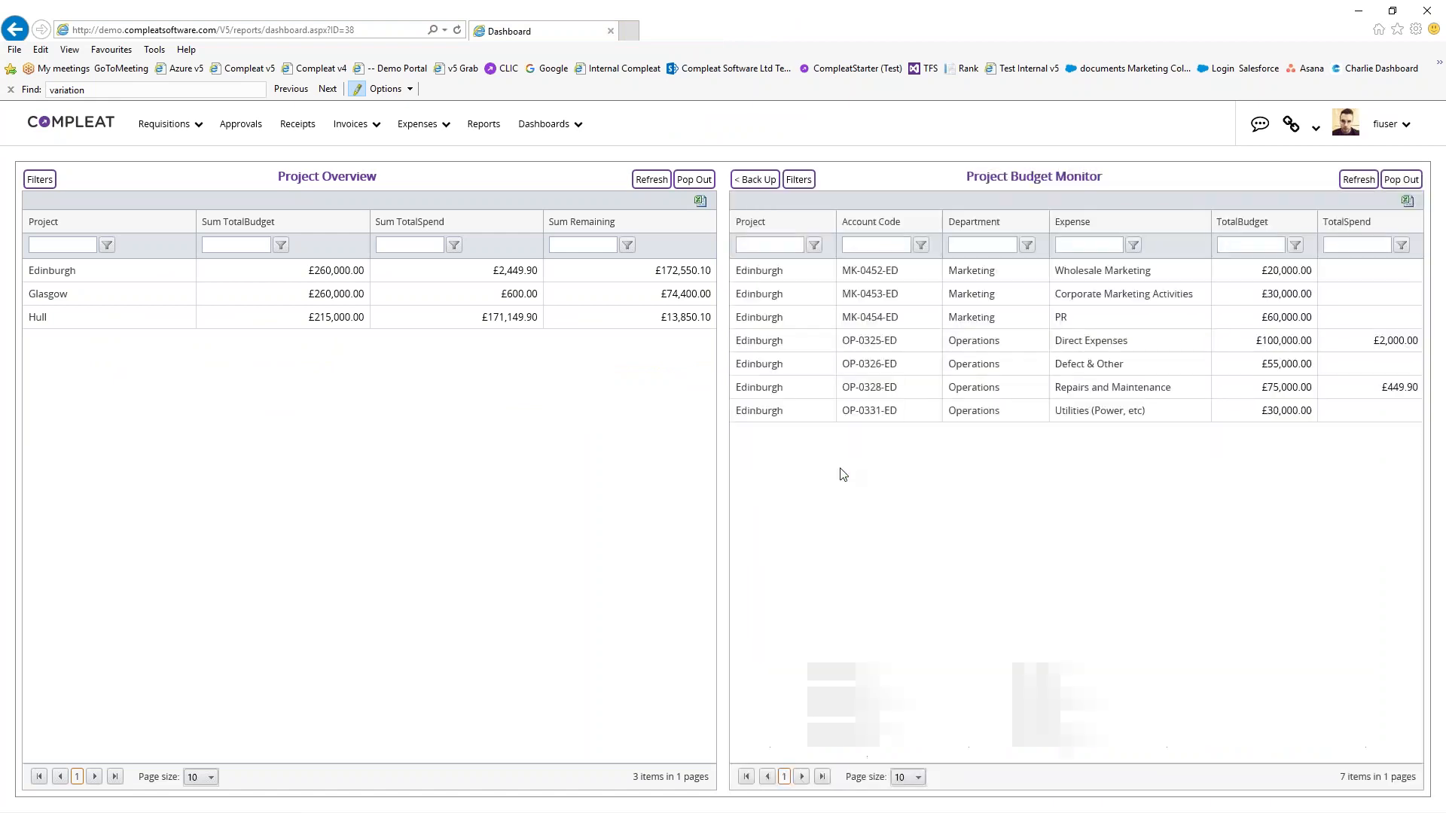
{"action": "left_click", "coordinate": [1213, 335]}
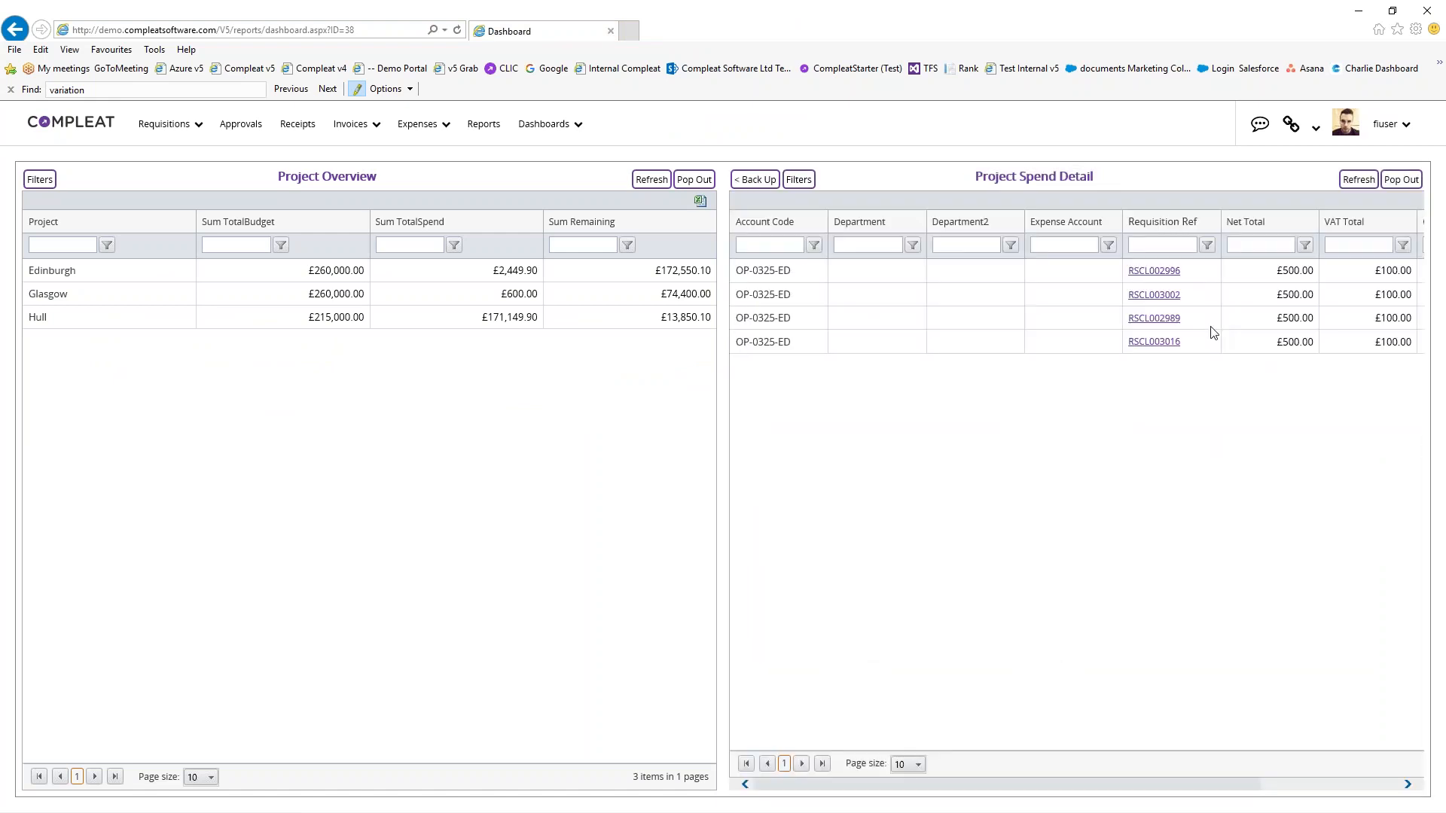
{"action": "left_click", "coordinate": [767, 183]}
{"action": "left_click", "coordinate": [767, 183]}
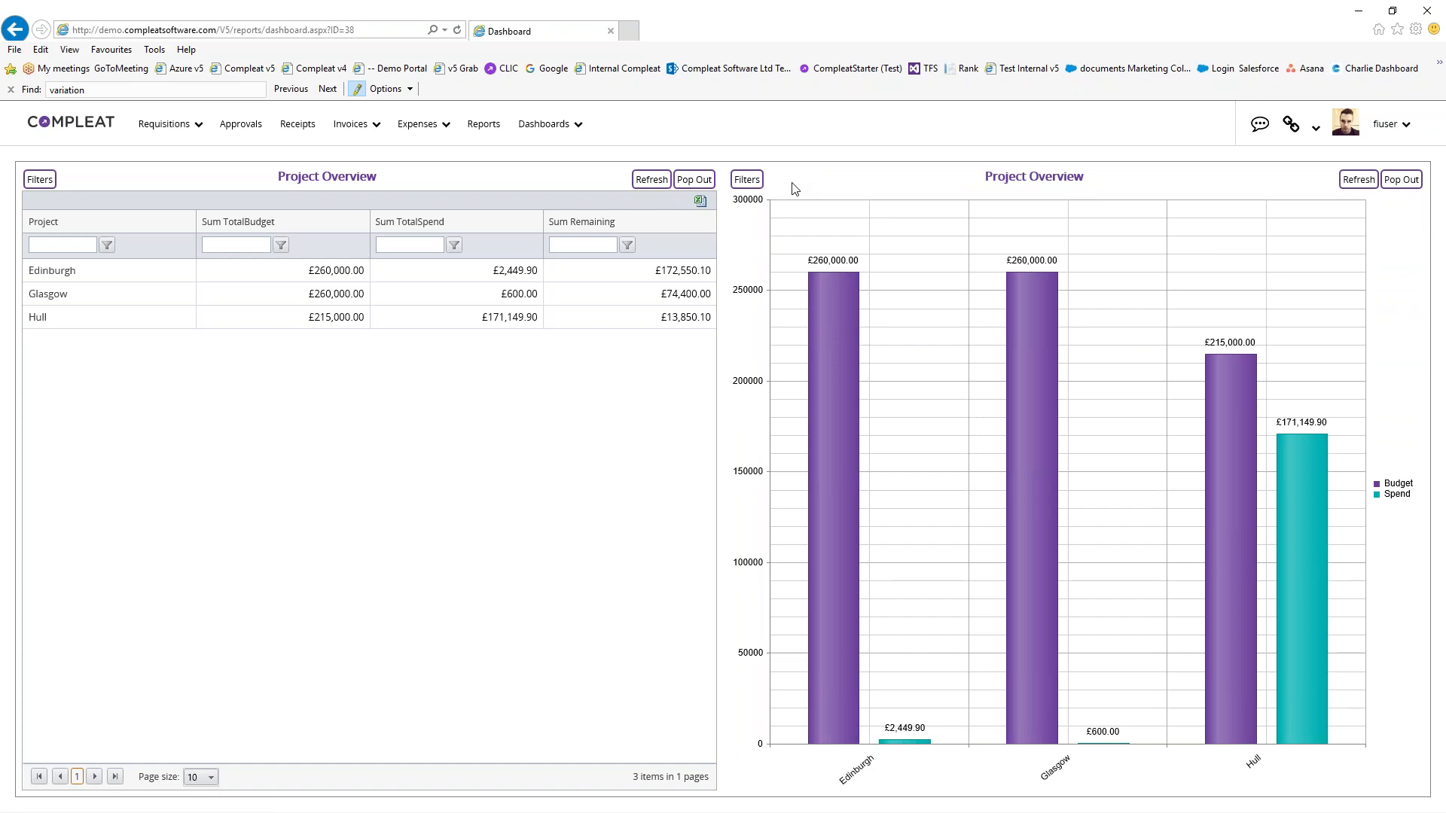
Drill into Glasgow's seven budget lines, showing £600.00 spent on Repairs and Maintenance
{"action": "left_click", "coordinate": [135, 294]}
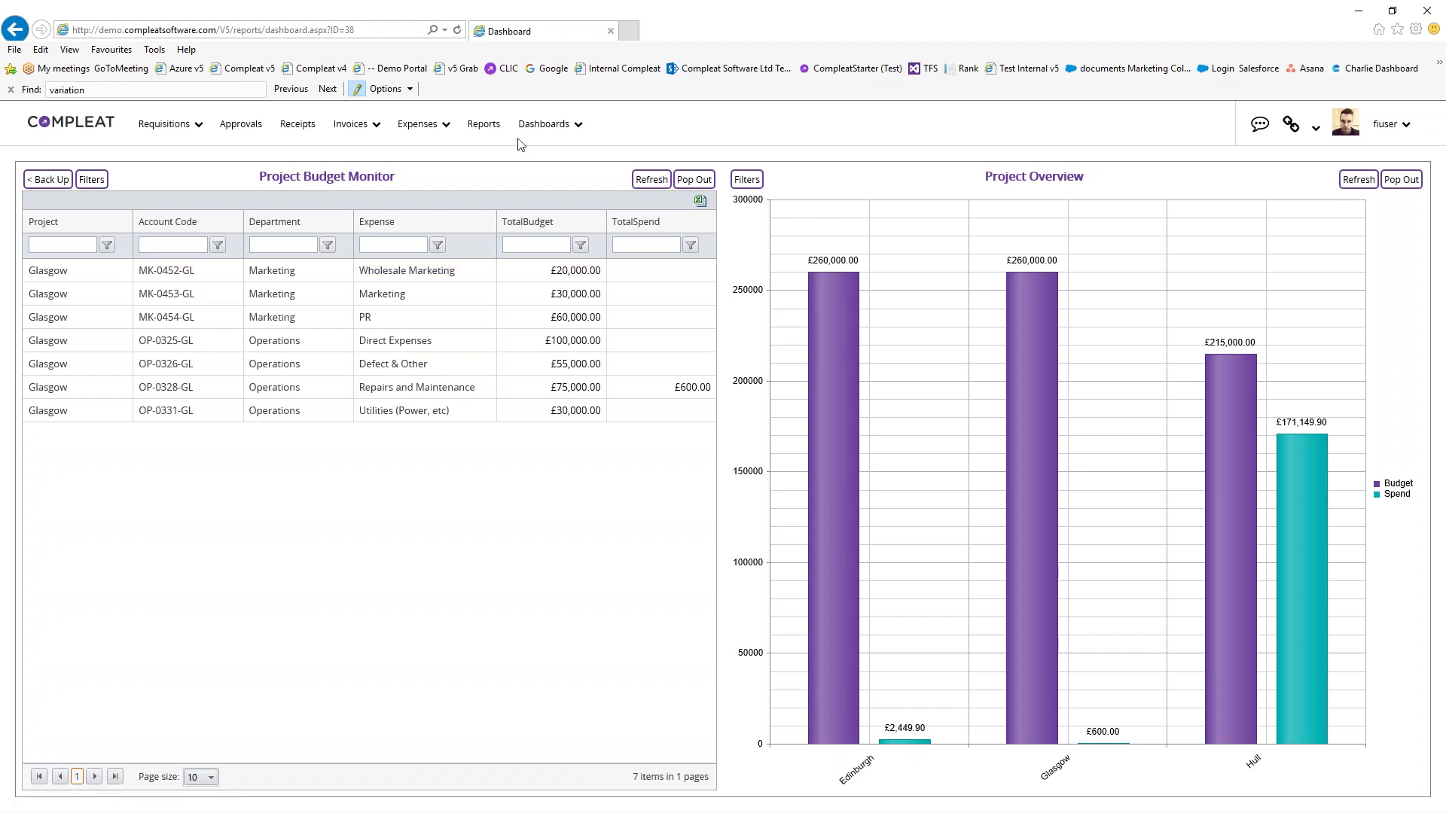
{"action": "mouse_move", "coordinate": [521, 138]}
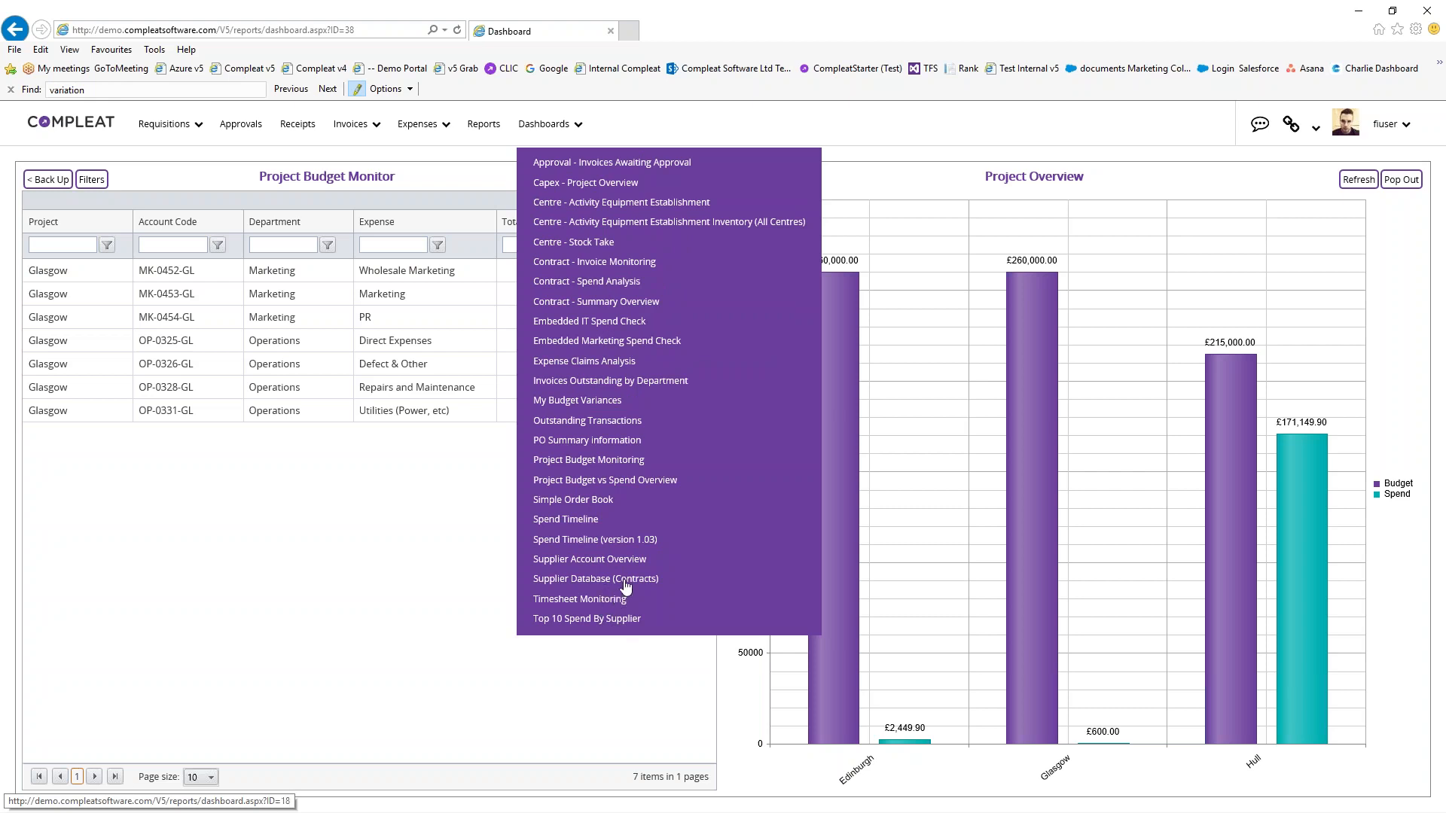
Show the Supplier Account Overview dashboard for Techodrive Computers Limited
{"action": "left_click", "coordinate": [600, 561]}
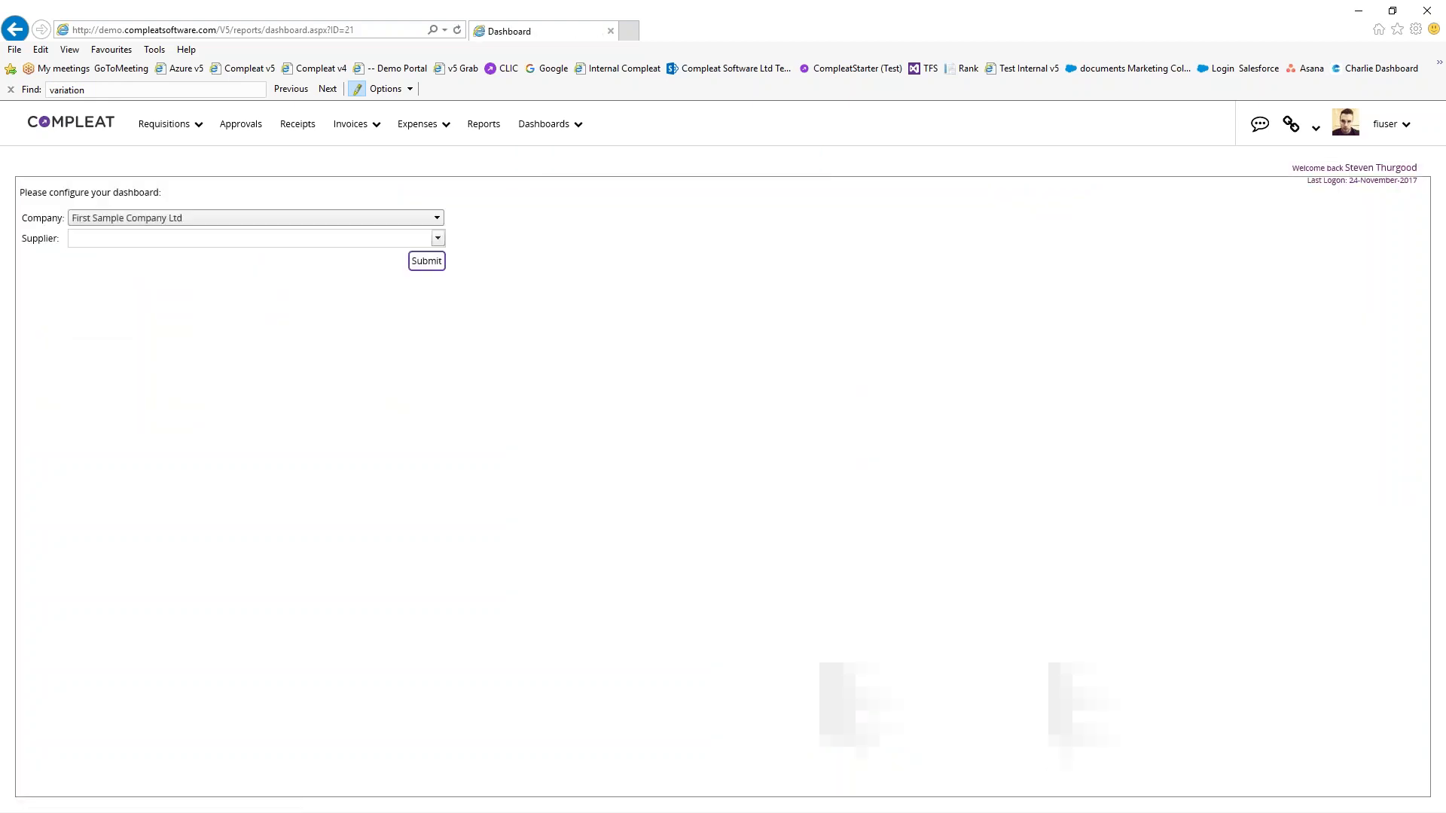
{"action": "left_click", "coordinate": [438, 238]}
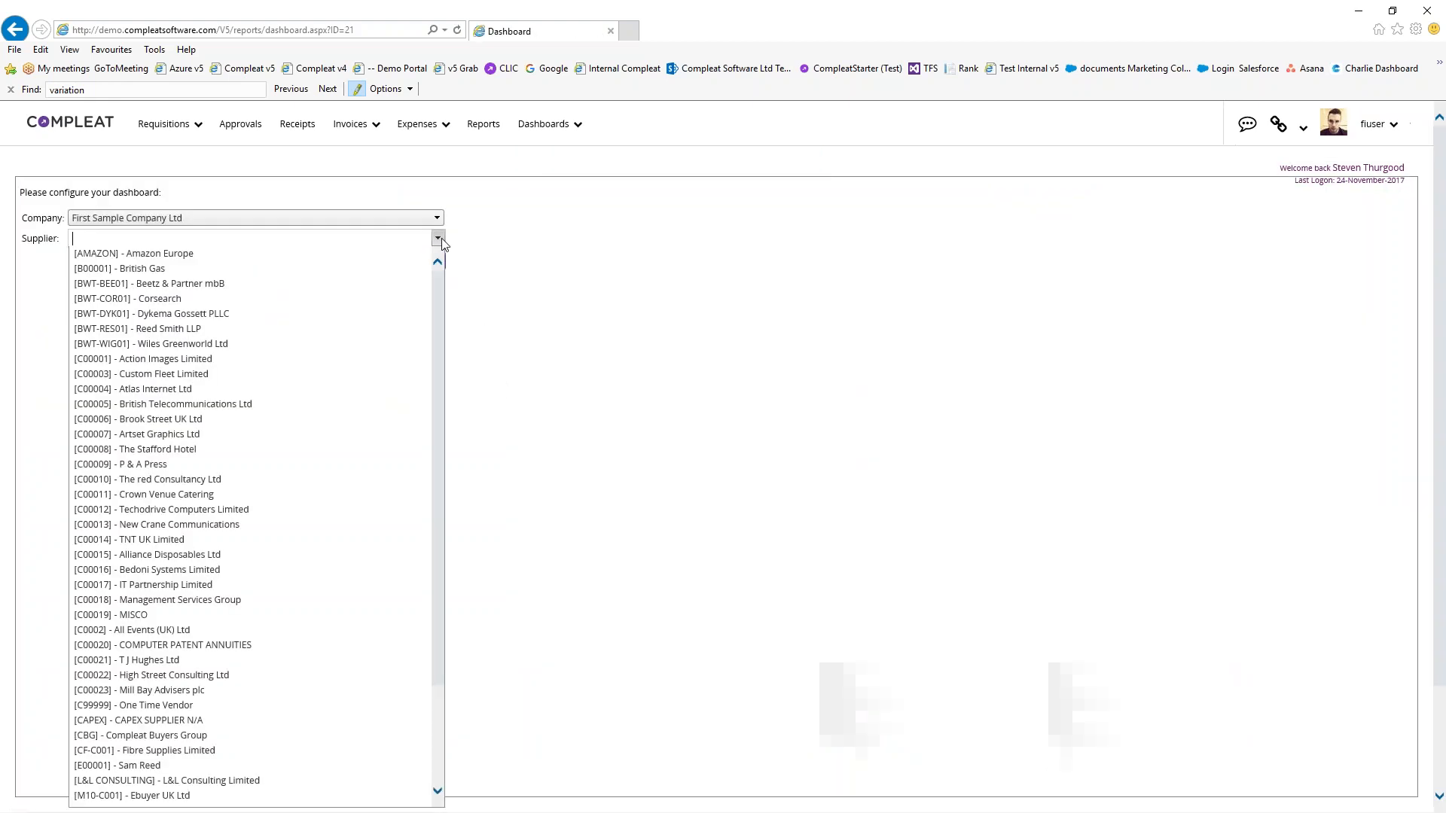
{"action": "type", "text": "tech"}
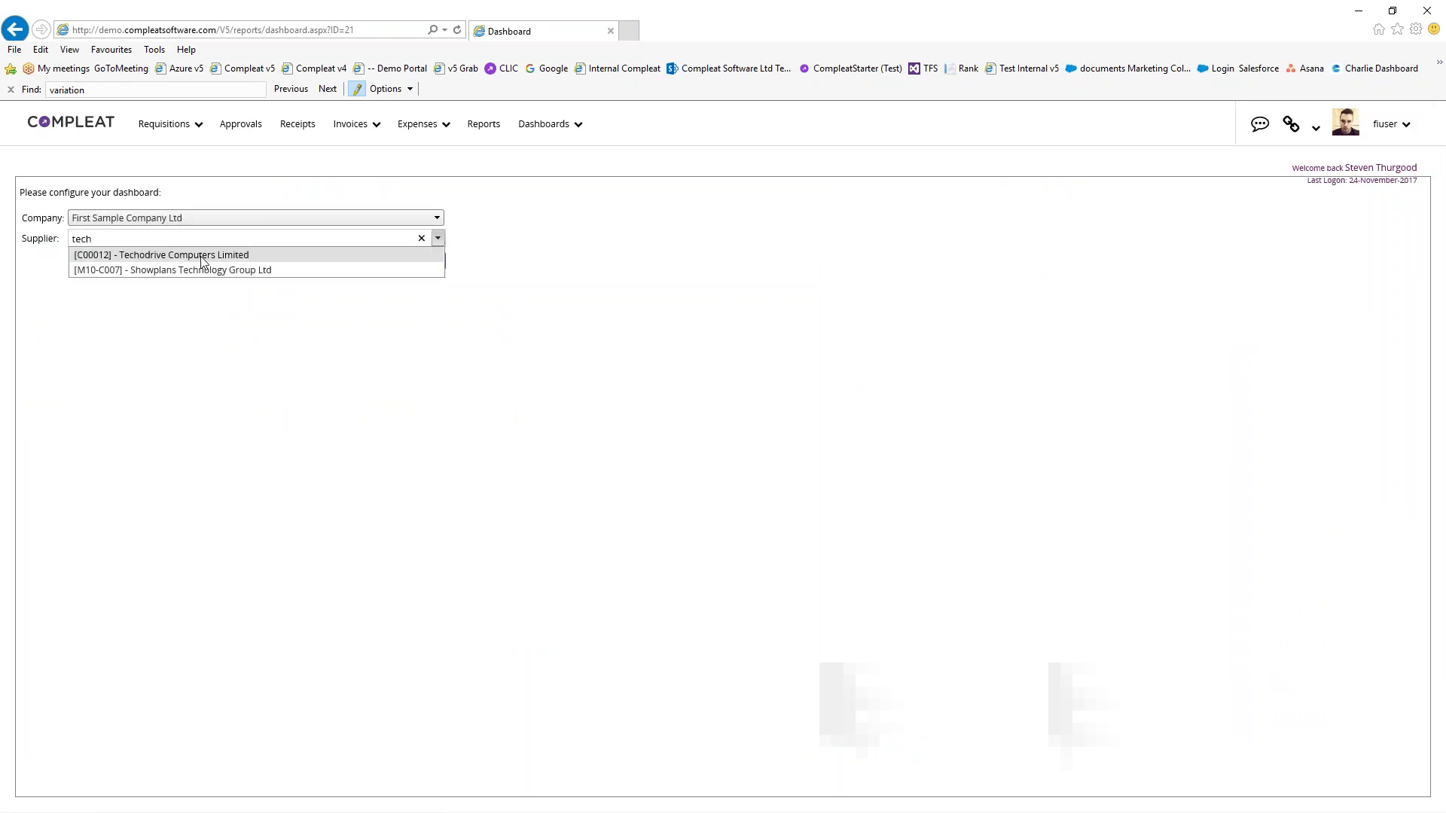
{"action": "left_click", "coordinate": [155, 256]}
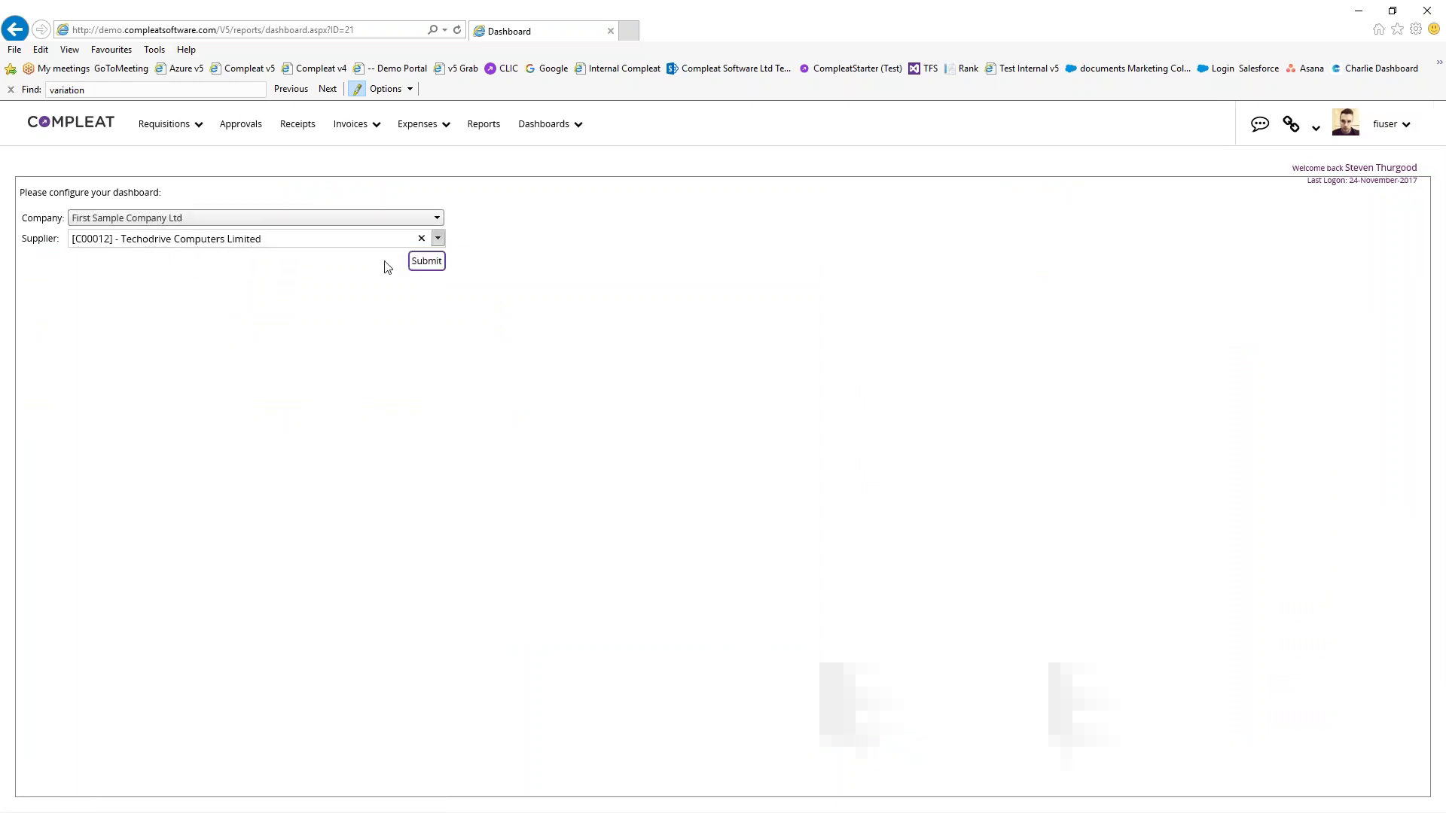
{"action": "left_click", "coordinate": [423, 263]}
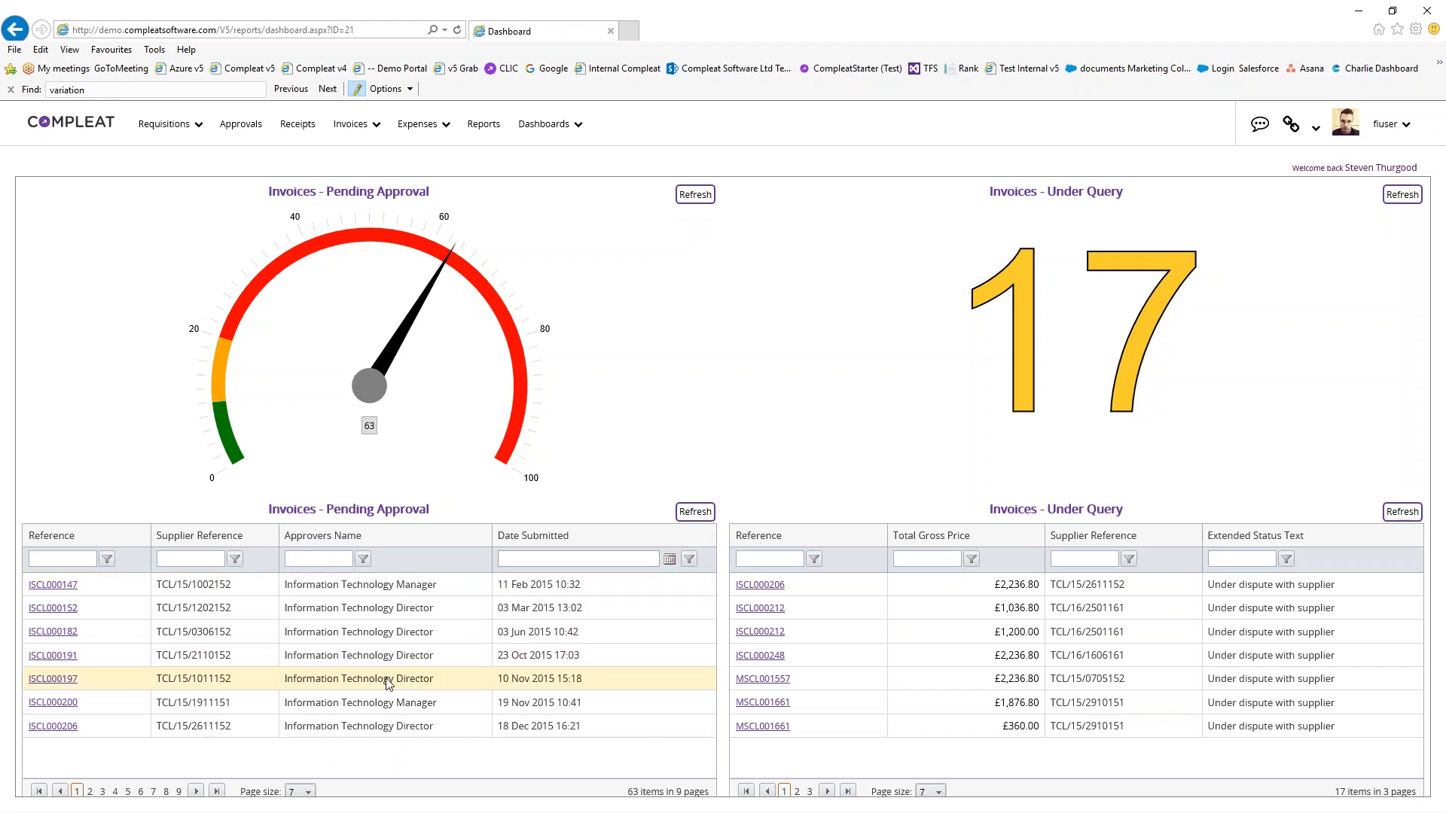
Filter pending invoices by supplier reference 2611, clear it, and view under-query page 3
{"action": "left_click", "coordinate": [207, 557]}
{"action": "type", "text": "2611"}
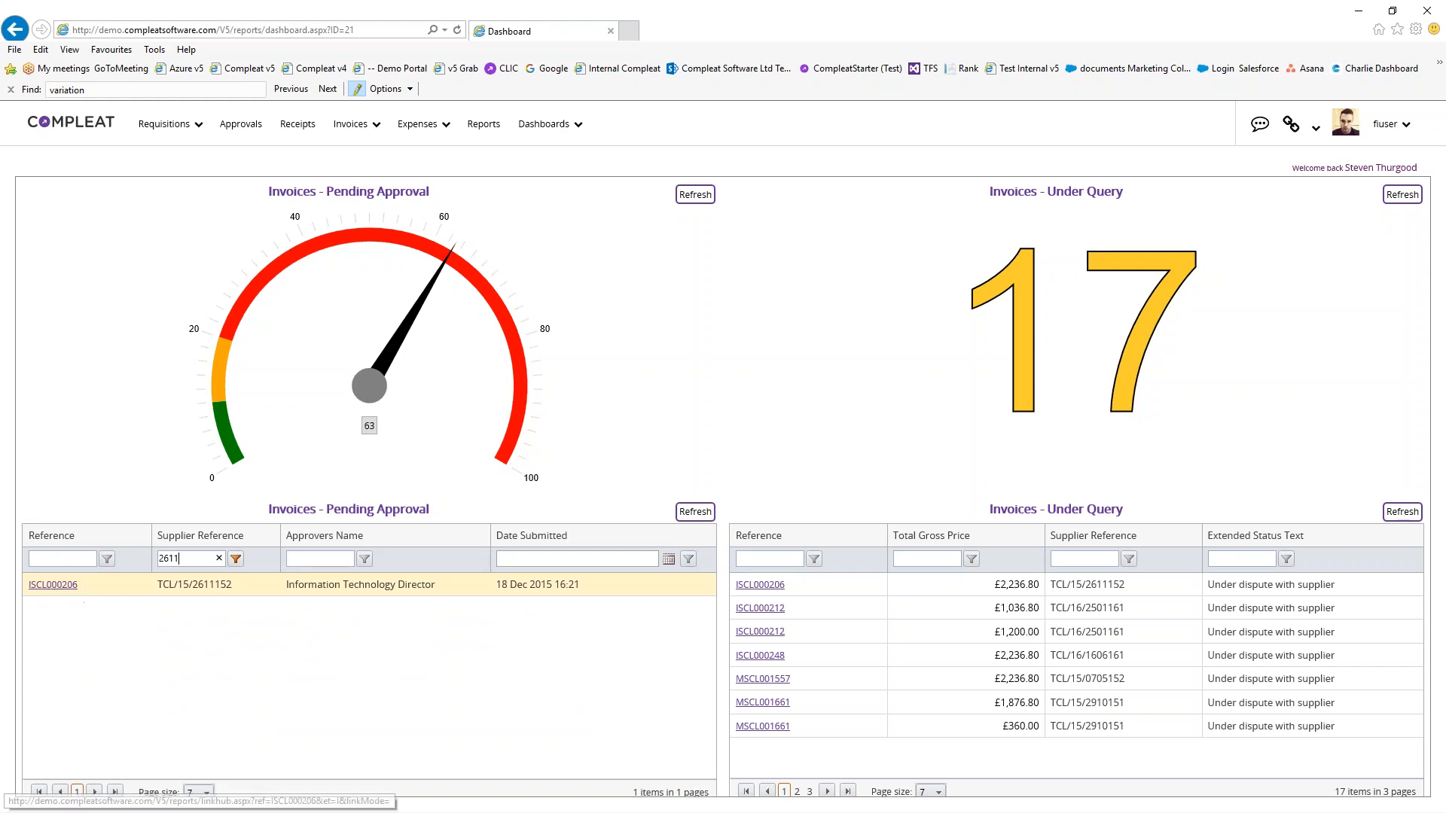
{"action": "left_click", "coordinate": [219, 558]}
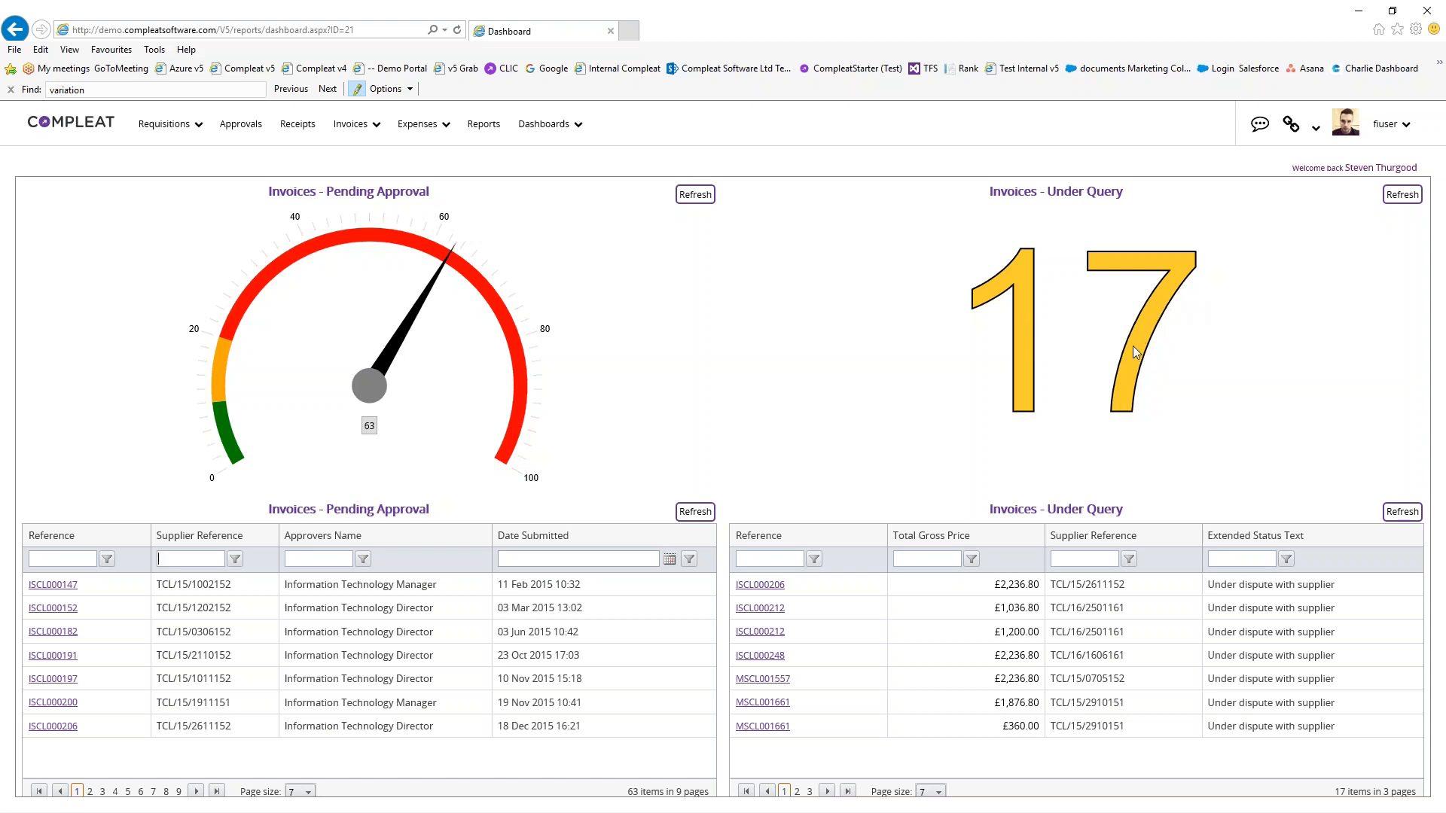
{"action": "left_click", "coordinate": [809, 791]}
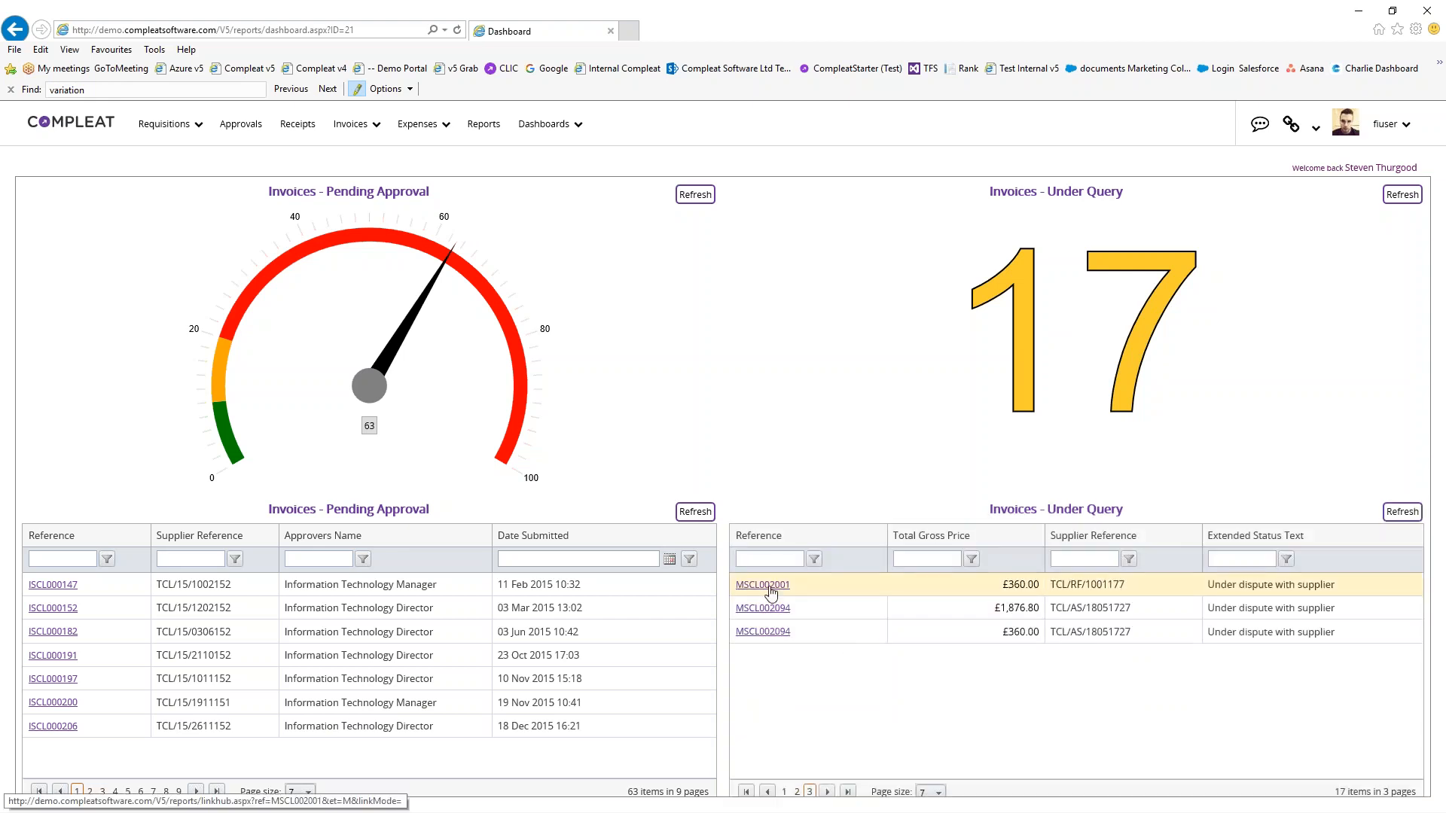
Open under-query invoice MSCL002001 and zoom into its attached sales invoice PDF
{"action": "left_click", "coordinate": [763, 585]}
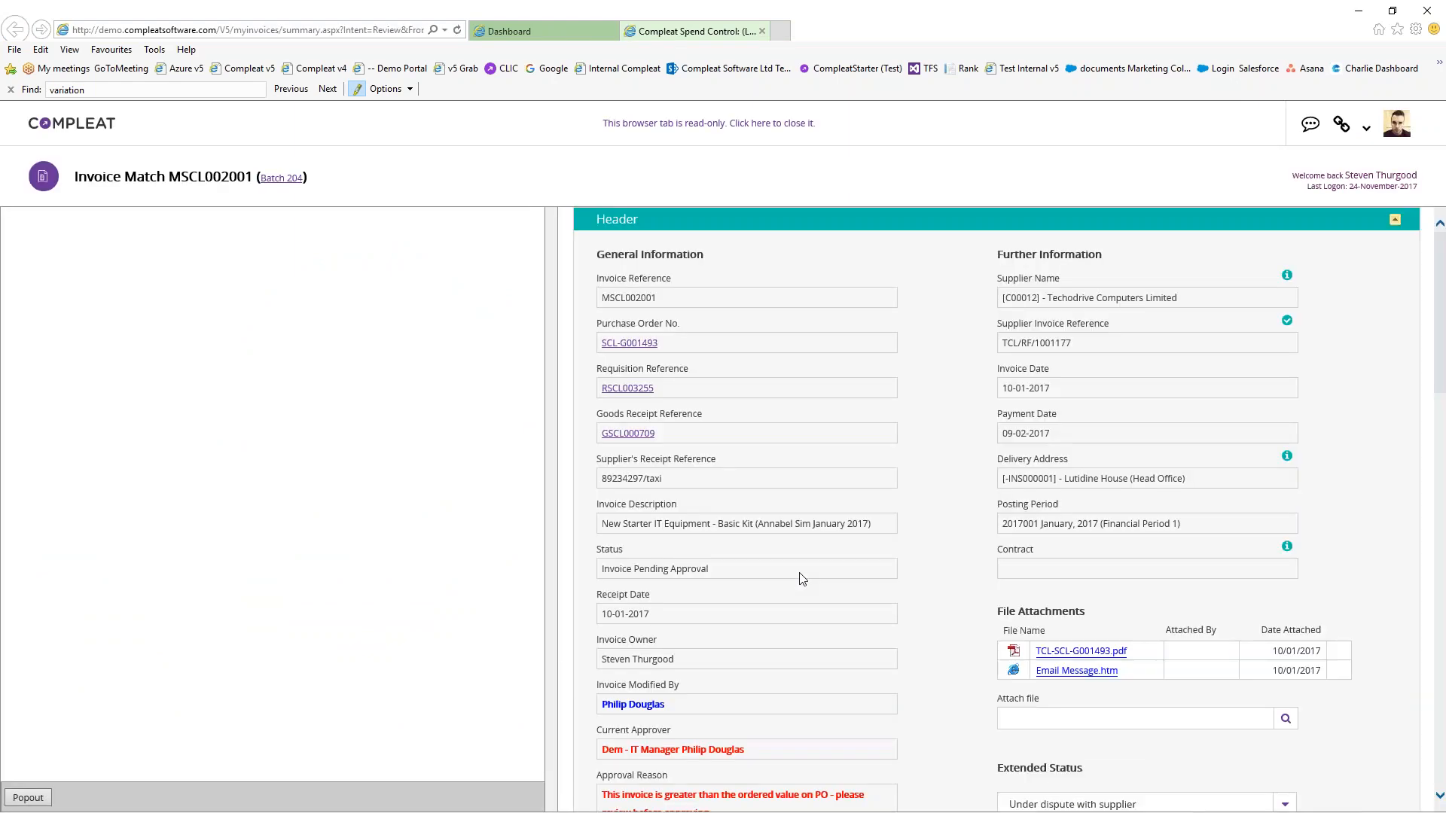
{"action": "scroll", "coordinate": [867, 572], "scroll_direction": "down", "scroll_amount": 3}
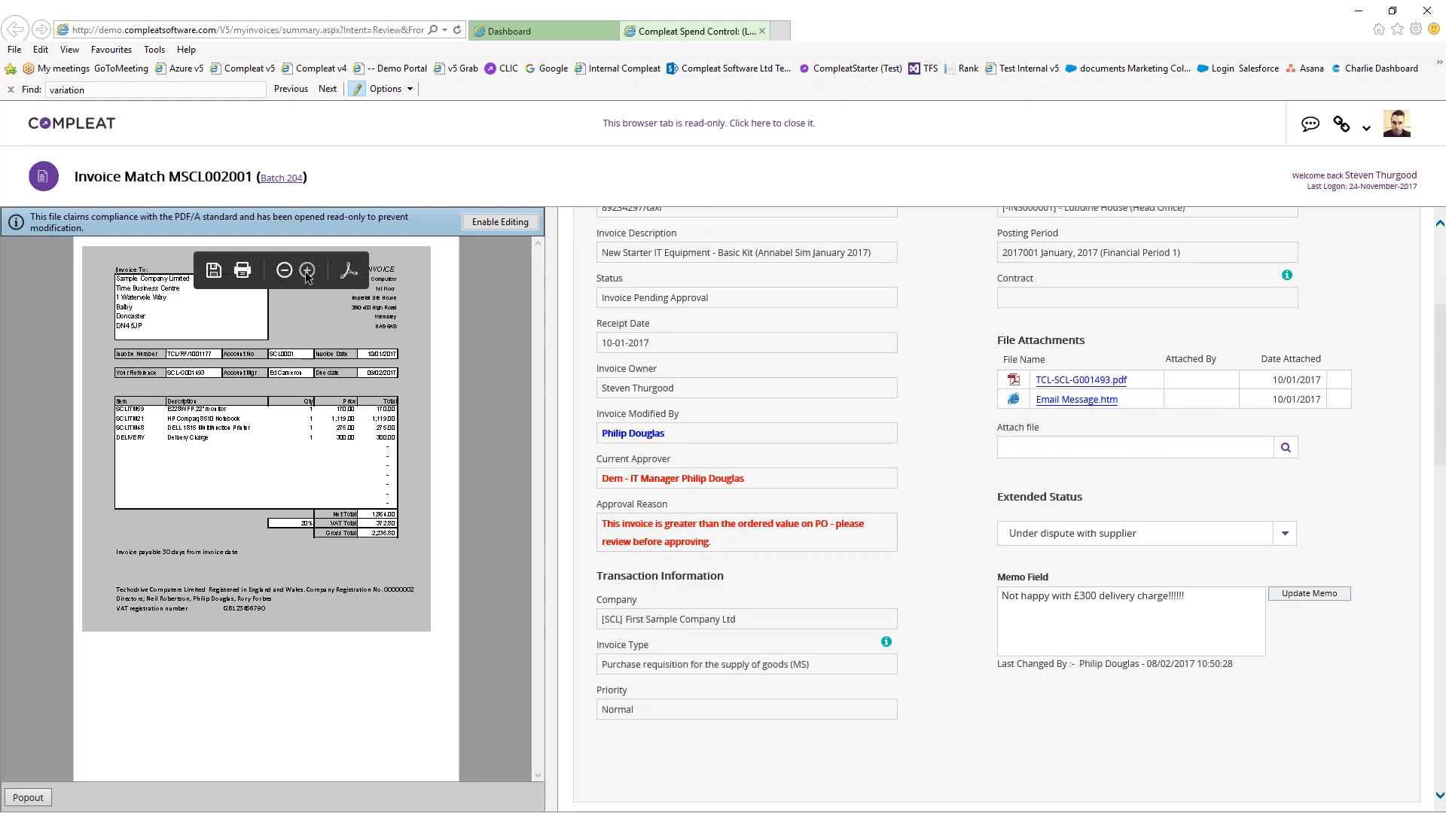
{"action": "left_click", "coordinate": [307, 270]}
{"action": "left_click_drag", "start_coordinate": [309, 774], "coordinate": [400, 781]}
{"action": "scroll", "coordinate": [901, 385], "scroll_direction": "up", "scroll_amount": 4}
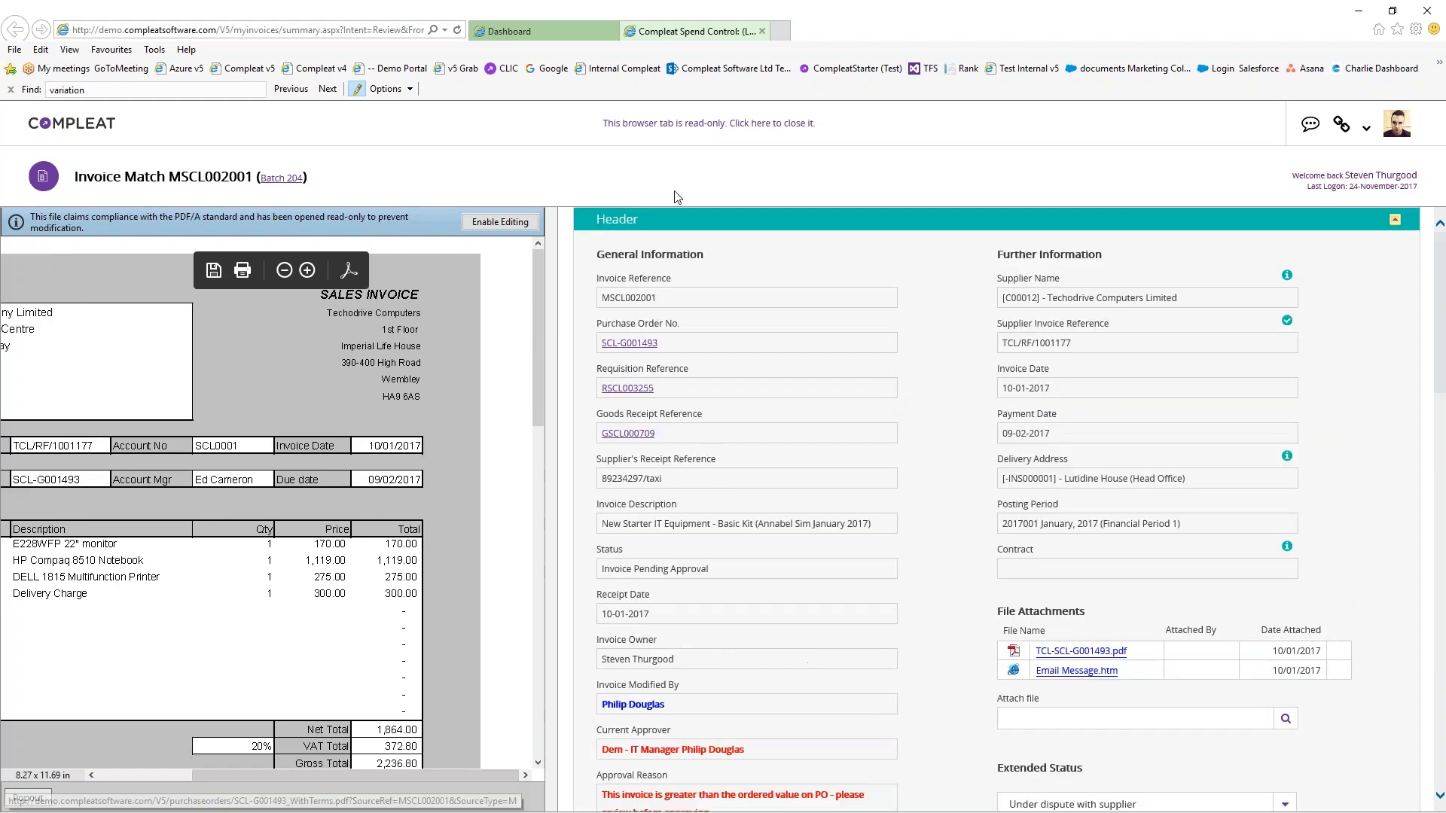
{"action": "left_click", "coordinate": [687, 124]}
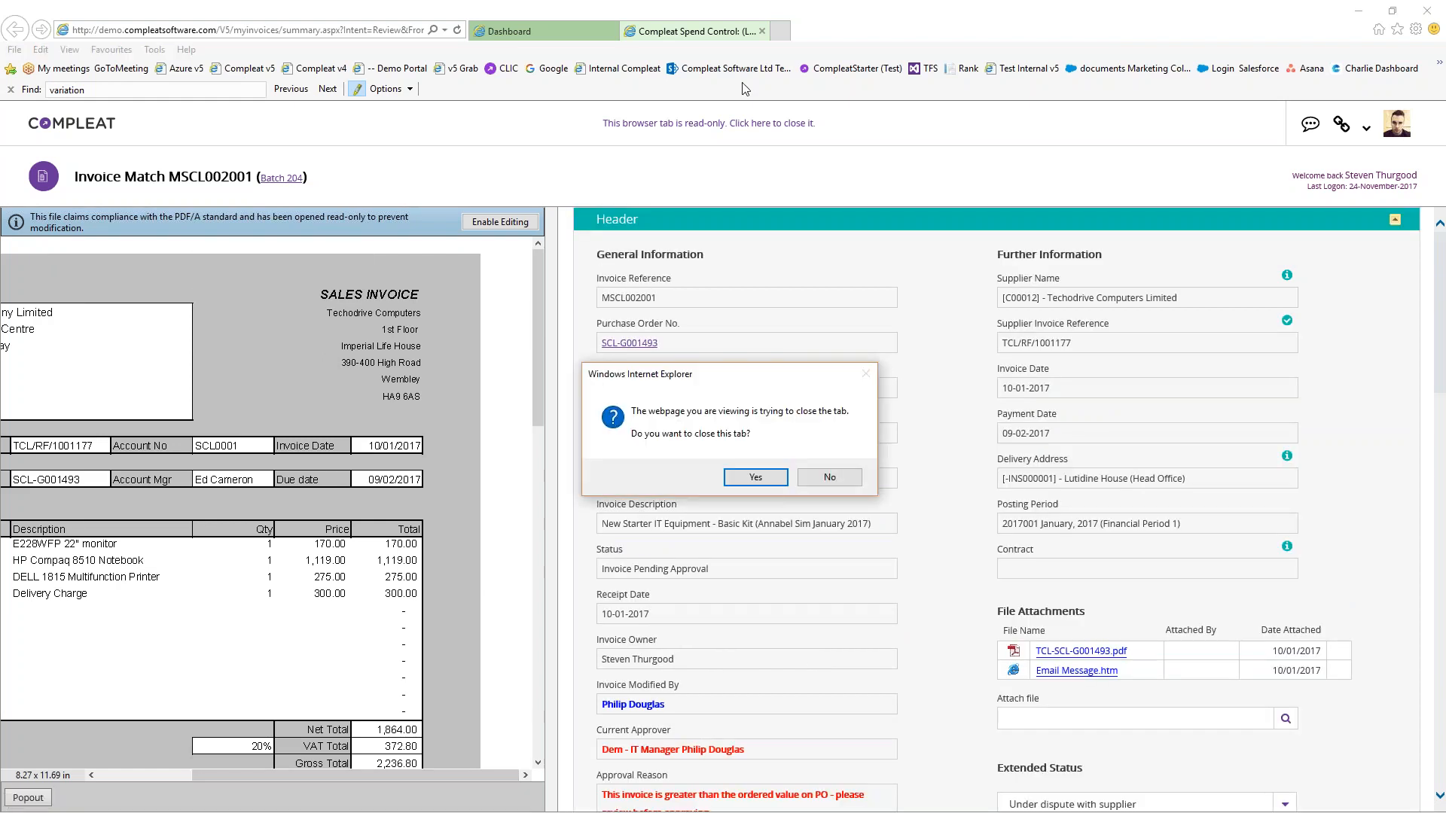
Confirm closing the invoice tab to return to the invoices dashboard
{"action": "left_click", "coordinate": [779, 479]}
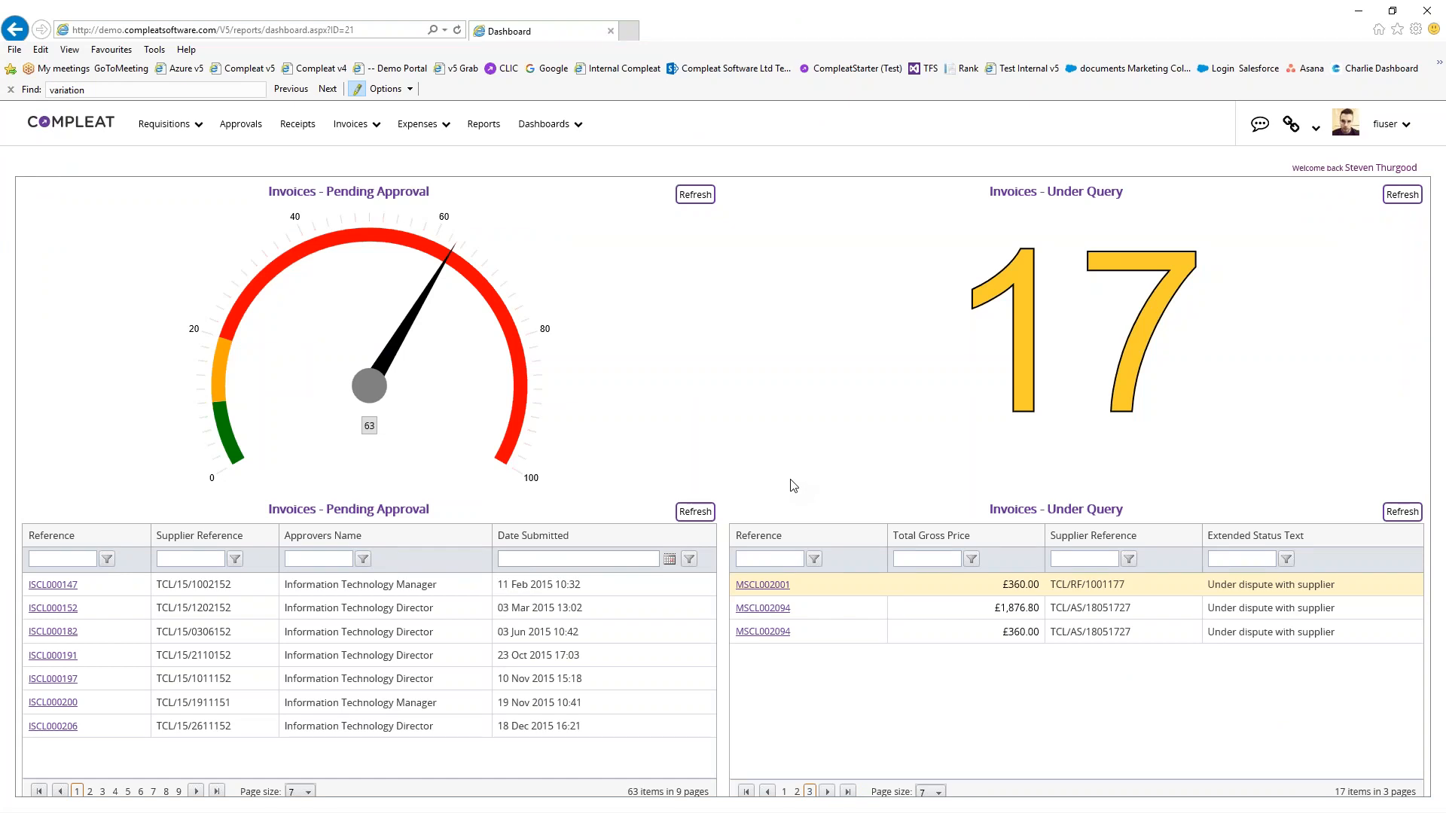
{"action": "left_click", "coordinate": [542, 126]}
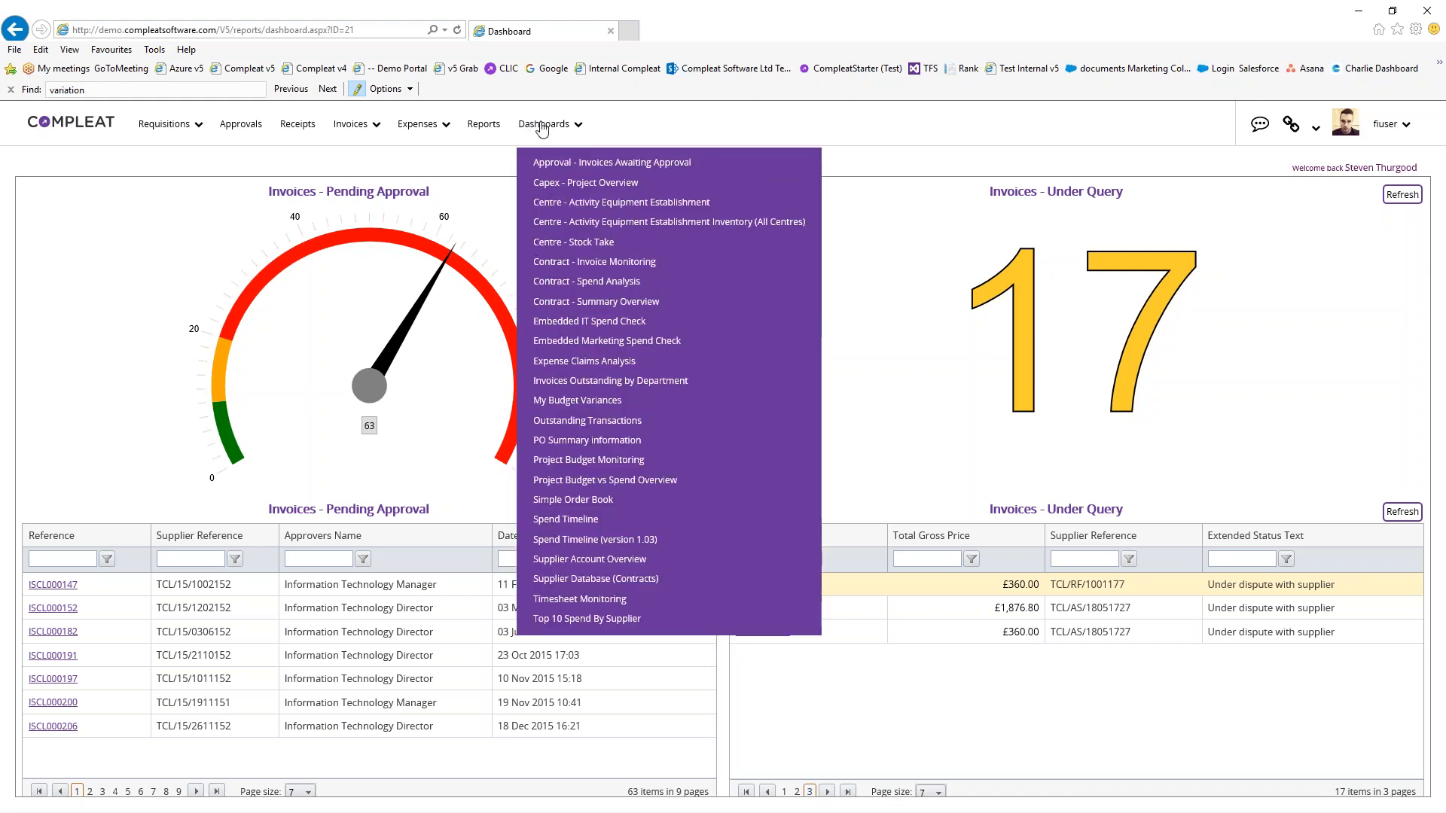
Open the Supplier Account Overview configuration form and expand its Supplier list
{"action": "left_click", "coordinate": [554, 122]}
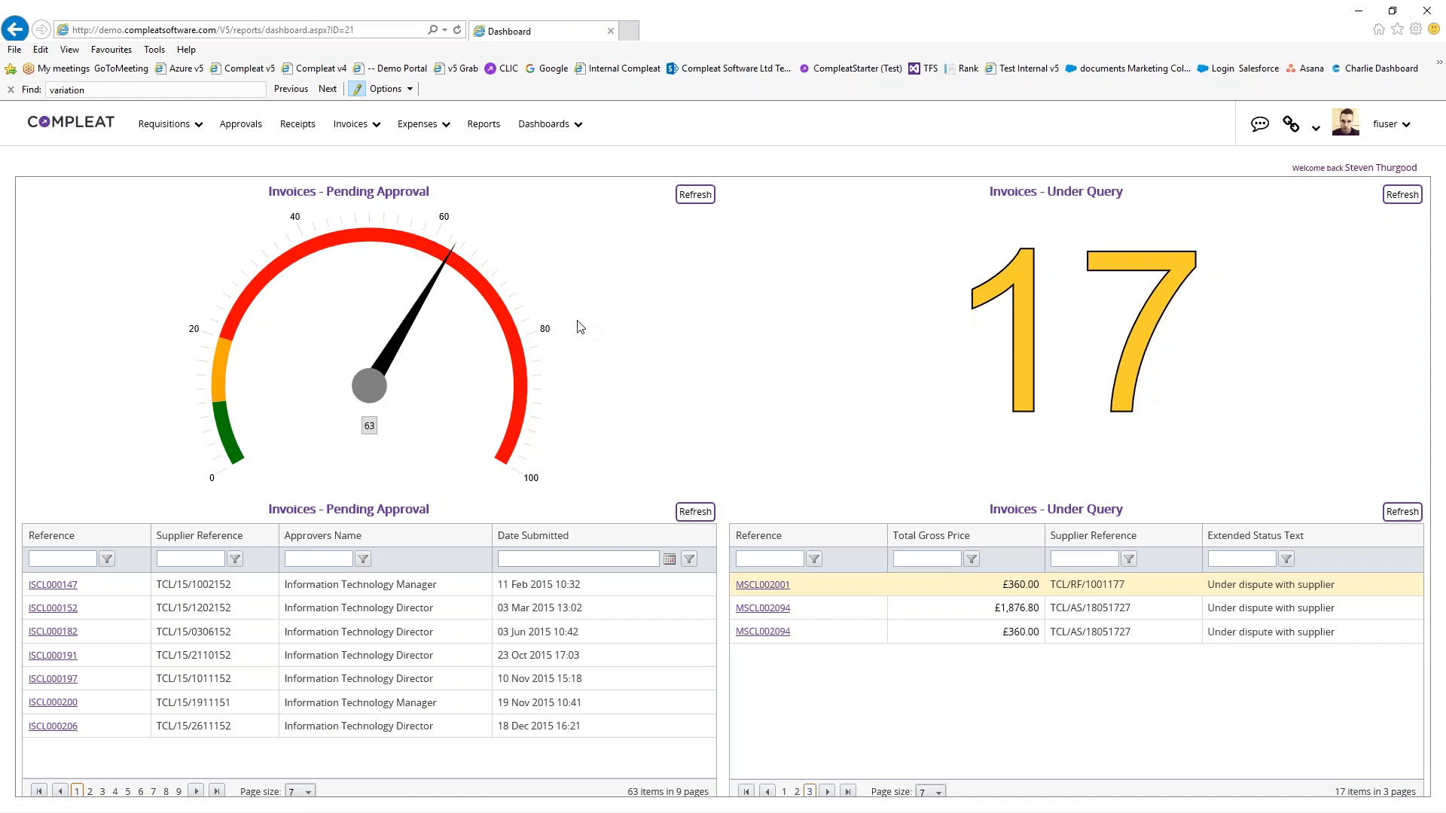
{"action": "left_click", "coordinate": [547, 126]}
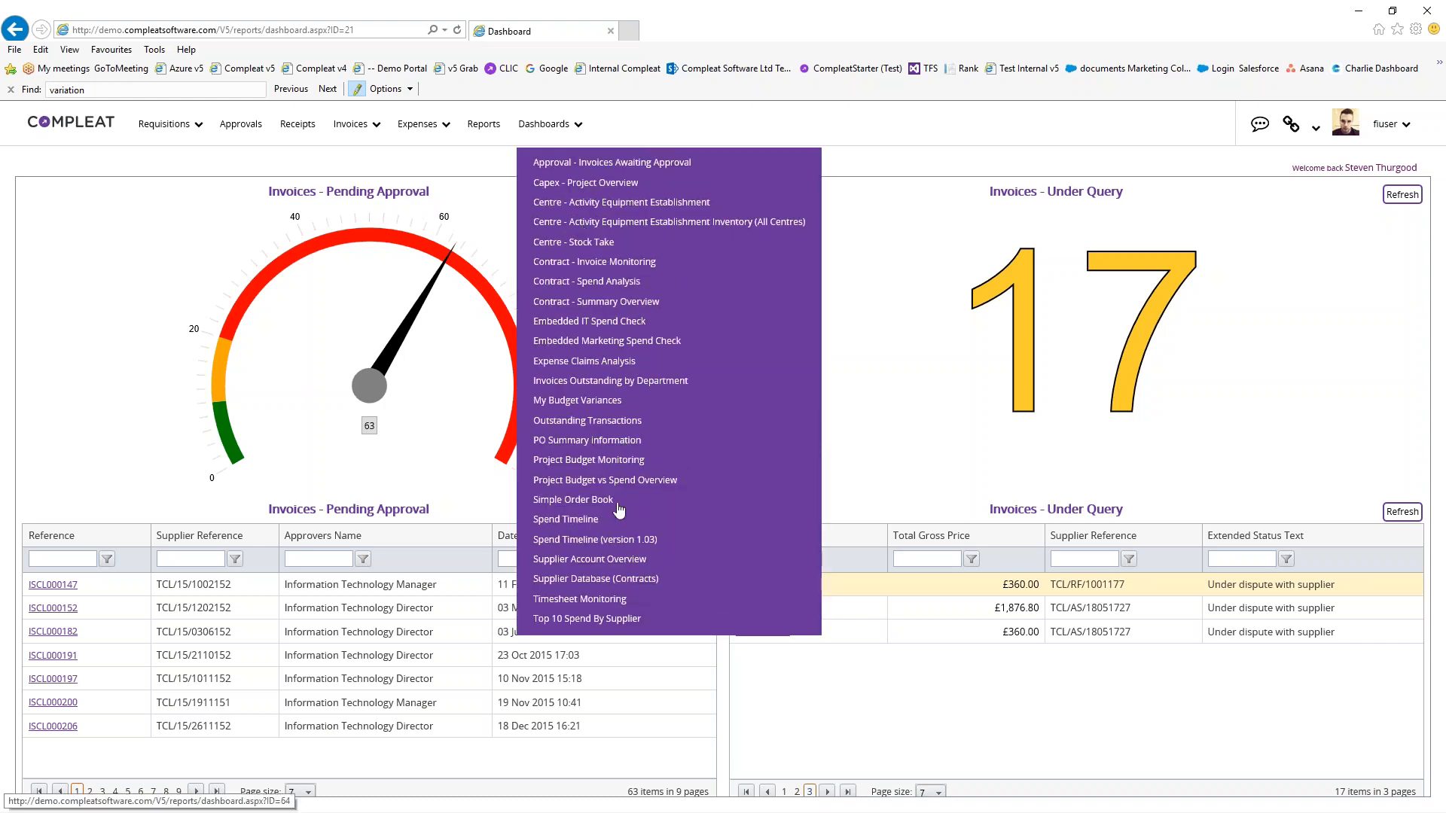
{"action": "left_click", "coordinate": [619, 561]}
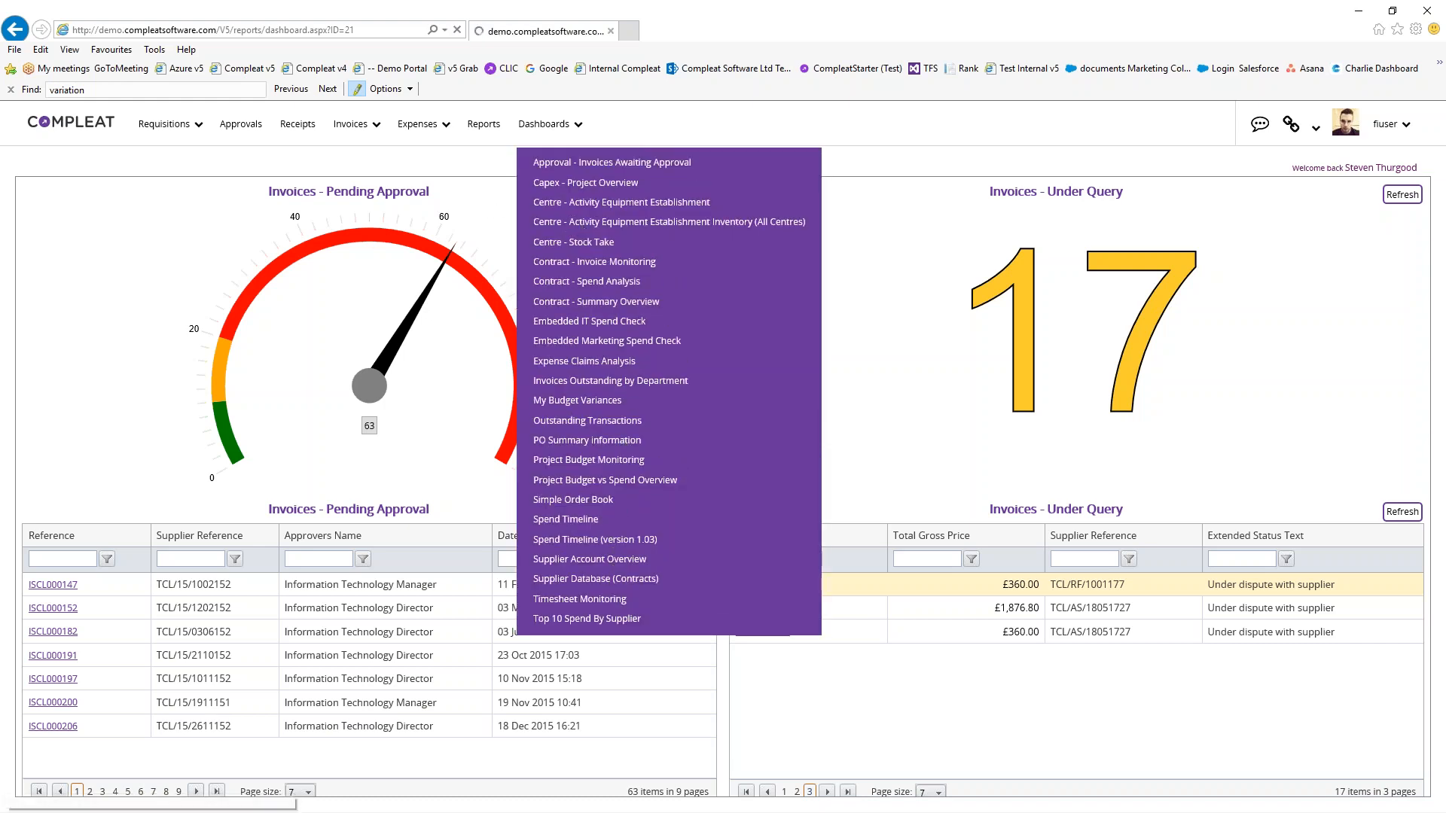
{"action": "left_click", "coordinate": [437, 240]}
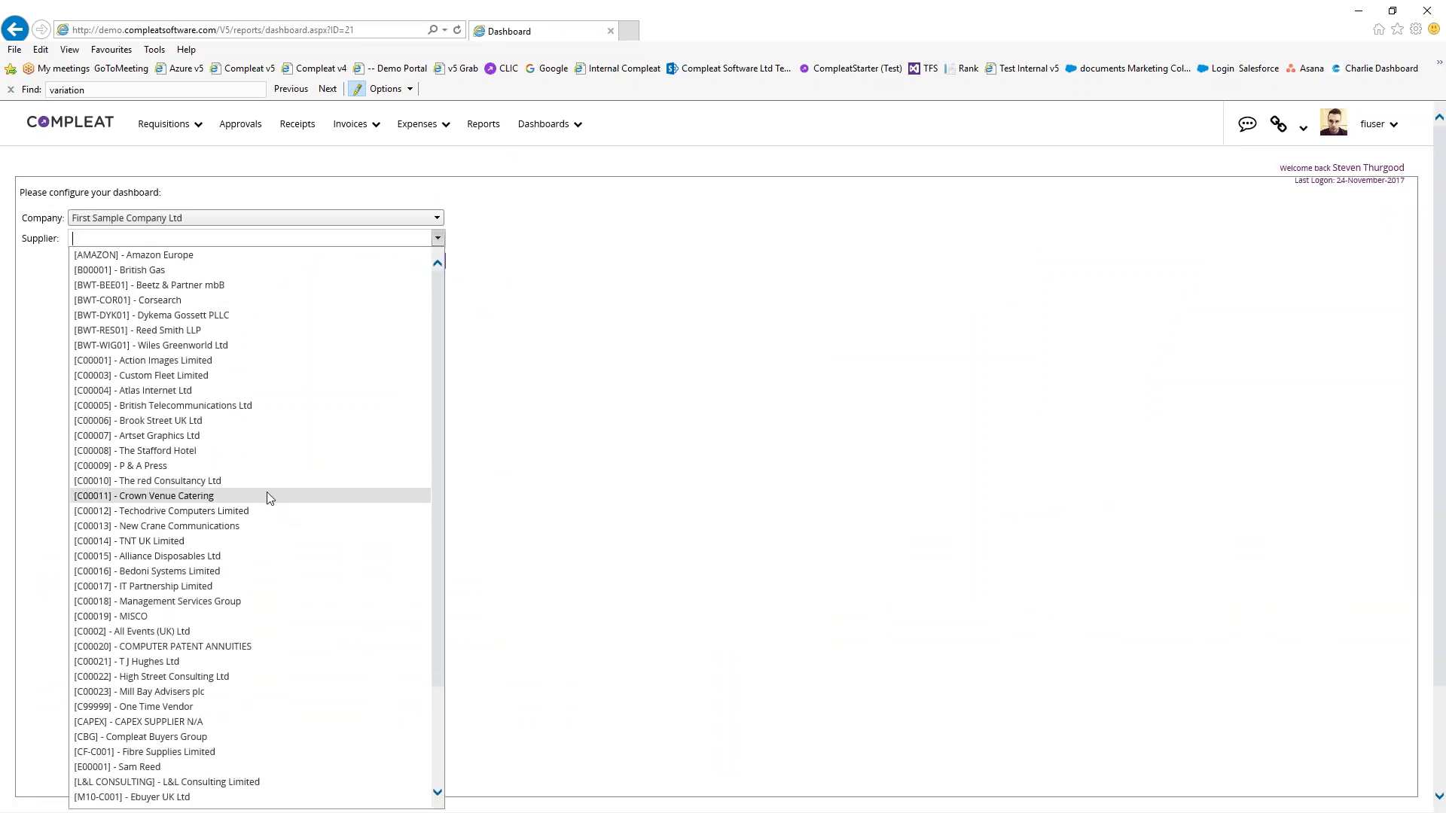
Load the dashboard for [C00011] - Crown Venue Catering: 50 pending approval, 2 under query
{"action": "left_click", "coordinate": [268, 495]}
{"action": "left_click", "coordinate": [426, 261]}
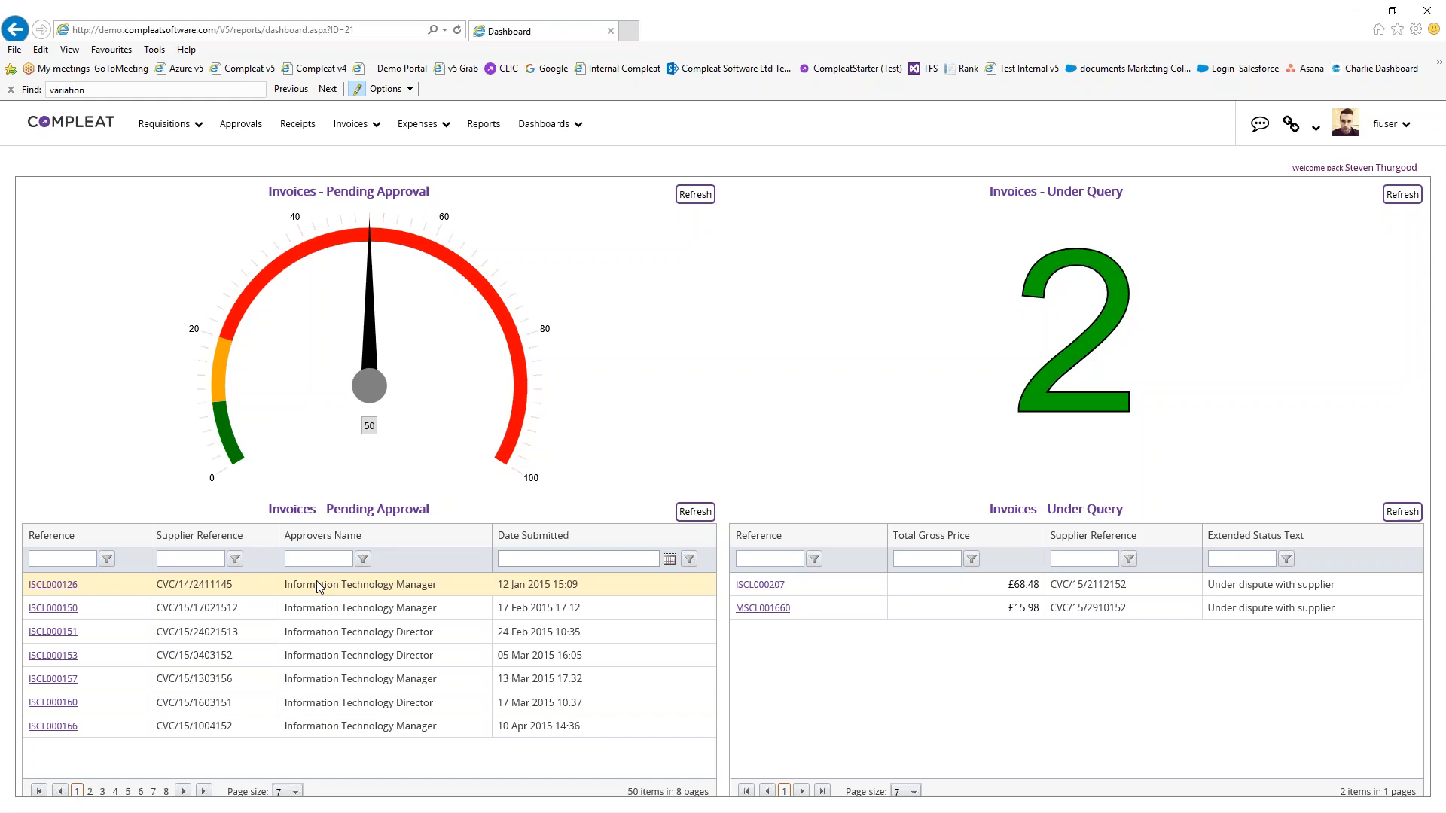
{"action": "left_click", "coordinate": [543, 127]}
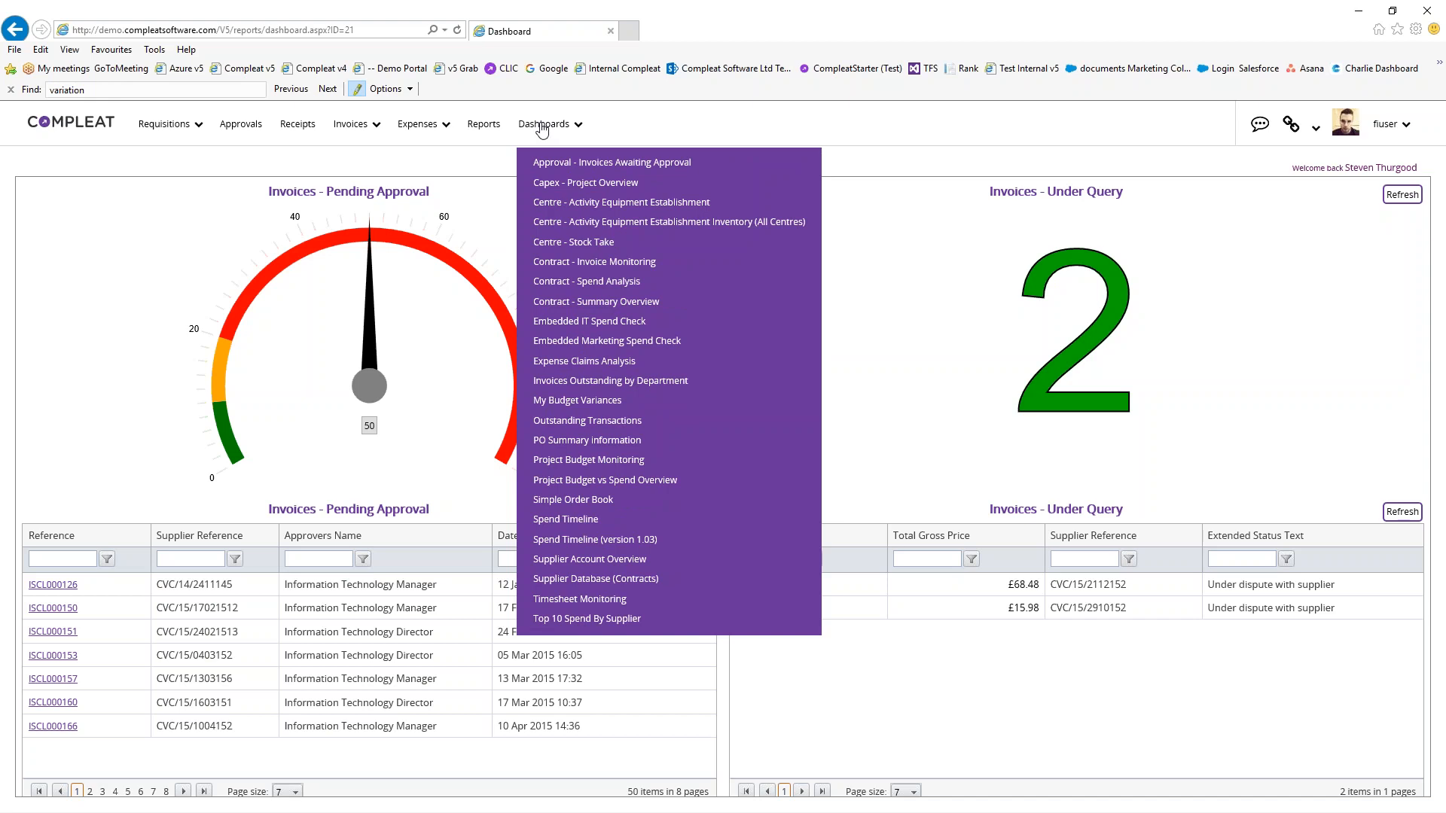
Open Invoices Awaiting Approval, filter Supplier Reference by 2211, then remove the filter
{"action": "left_click", "coordinate": [606, 163]}
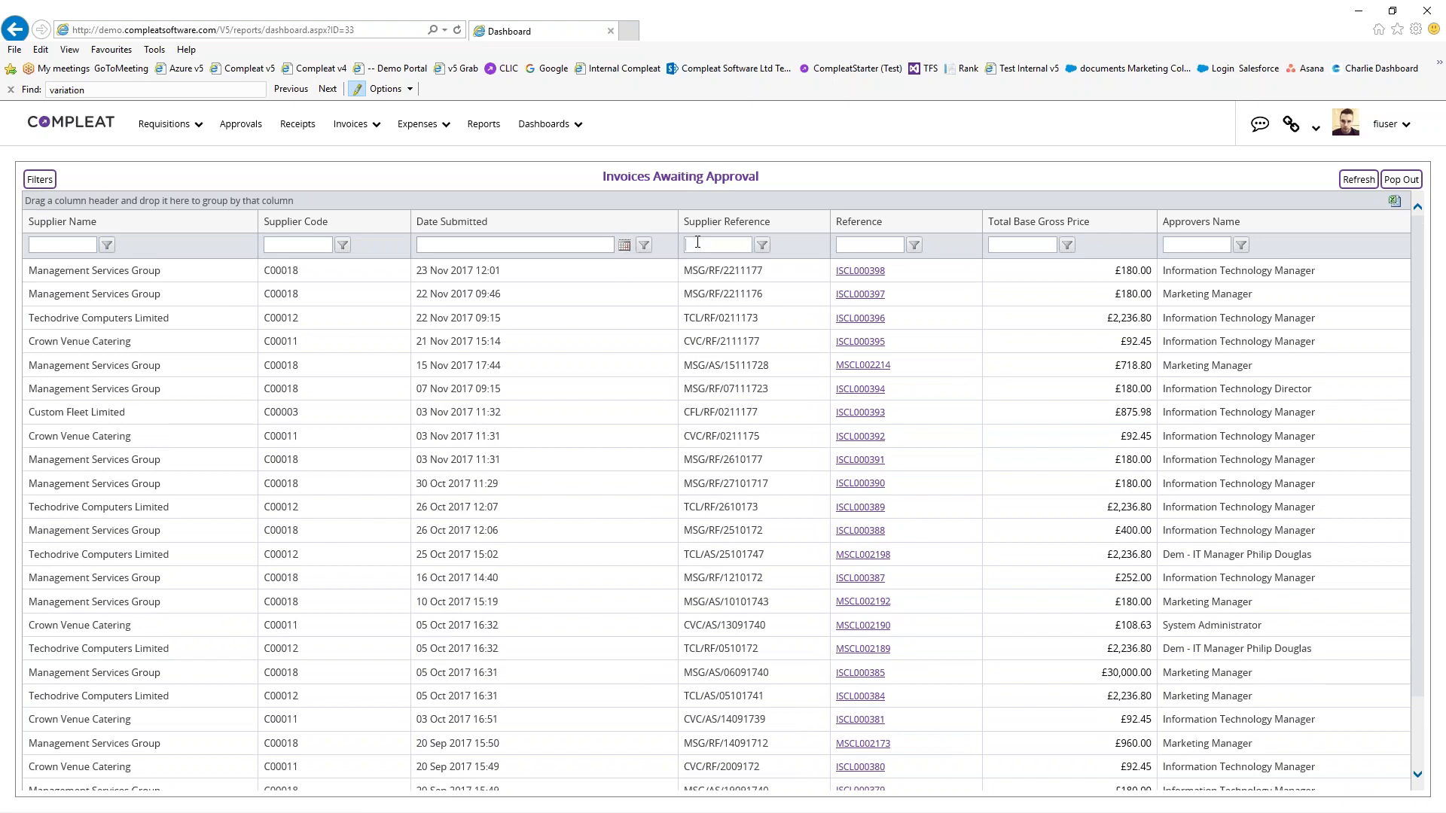
{"action": "type", "text": "2211"}
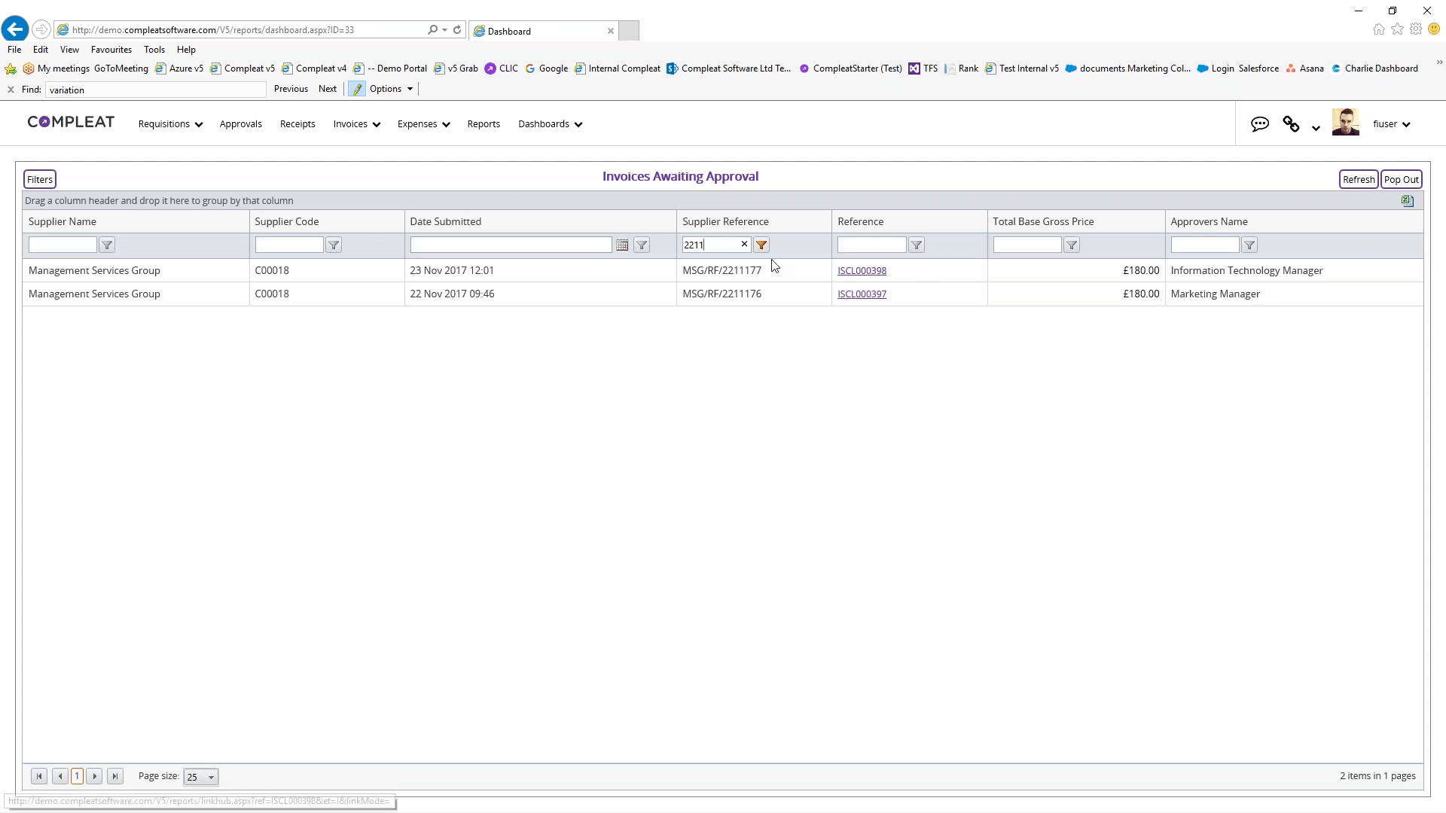
{"action": "left_click", "coordinate": [744, 244]}
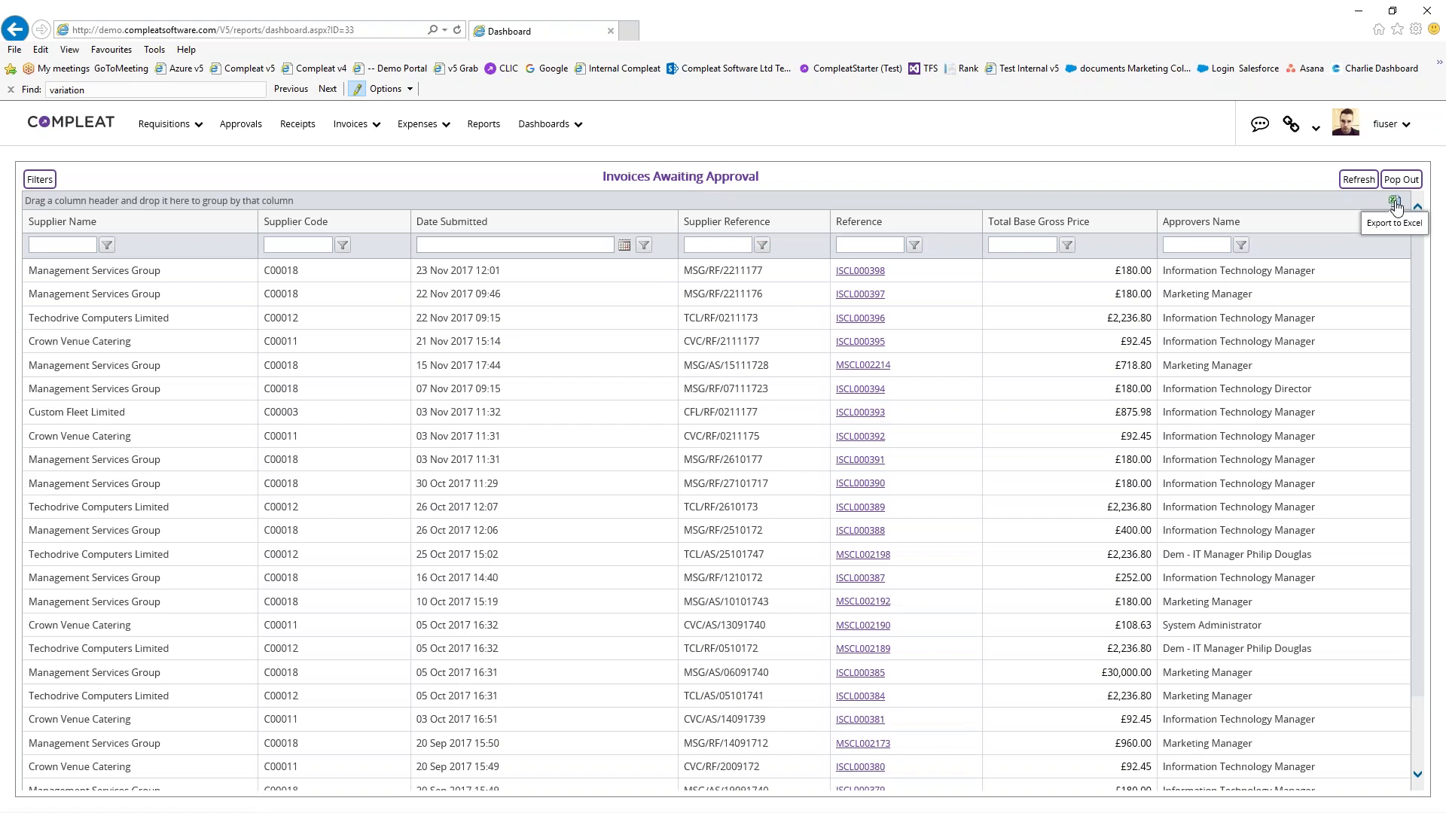
Export the approval grid to Excel, autofit every column, then minimise Excel
{"action": "left_click", "coordinate": [1395, 204]}
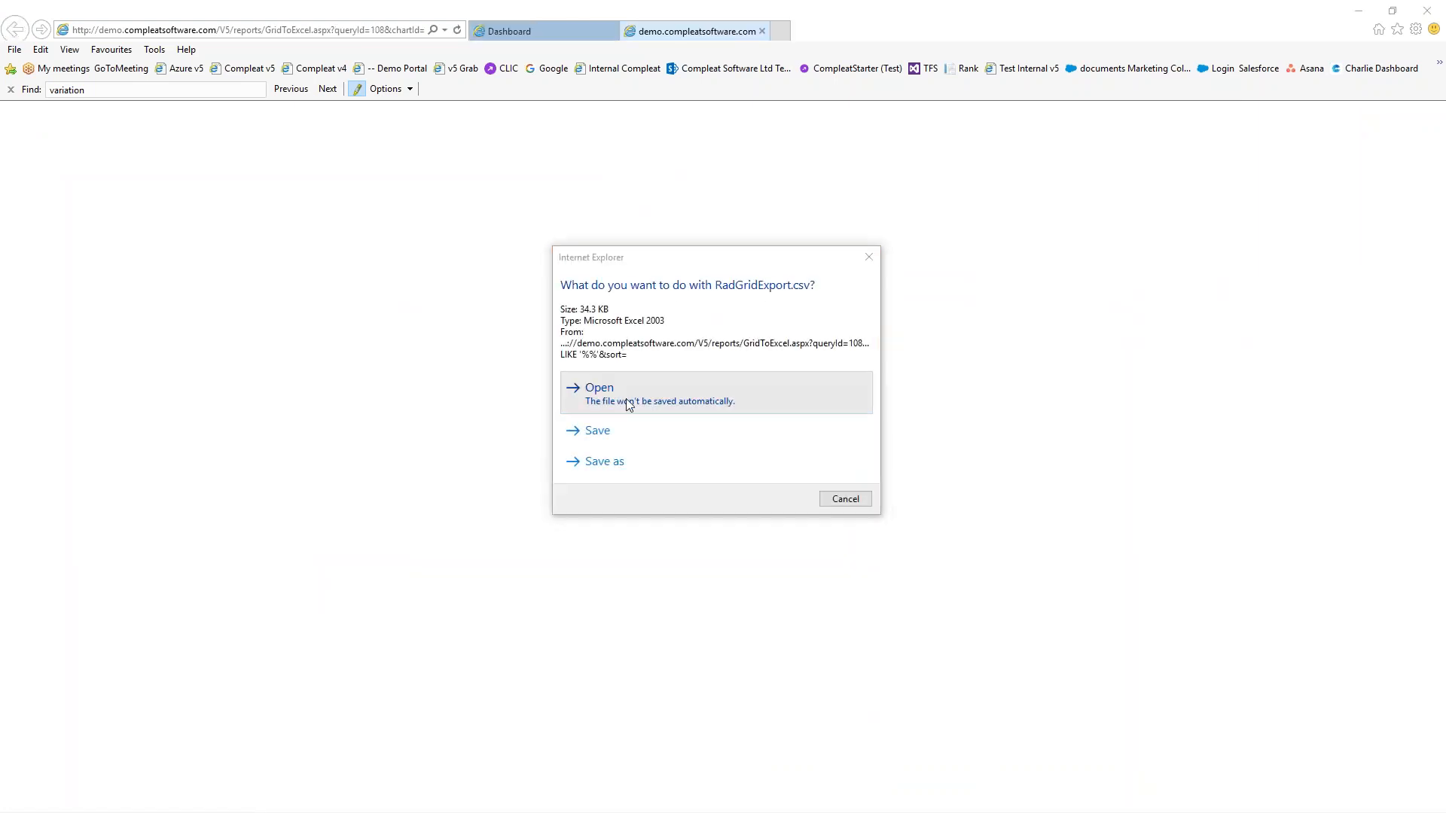
{"action": "left_click", "coordinate": [626, 399]}
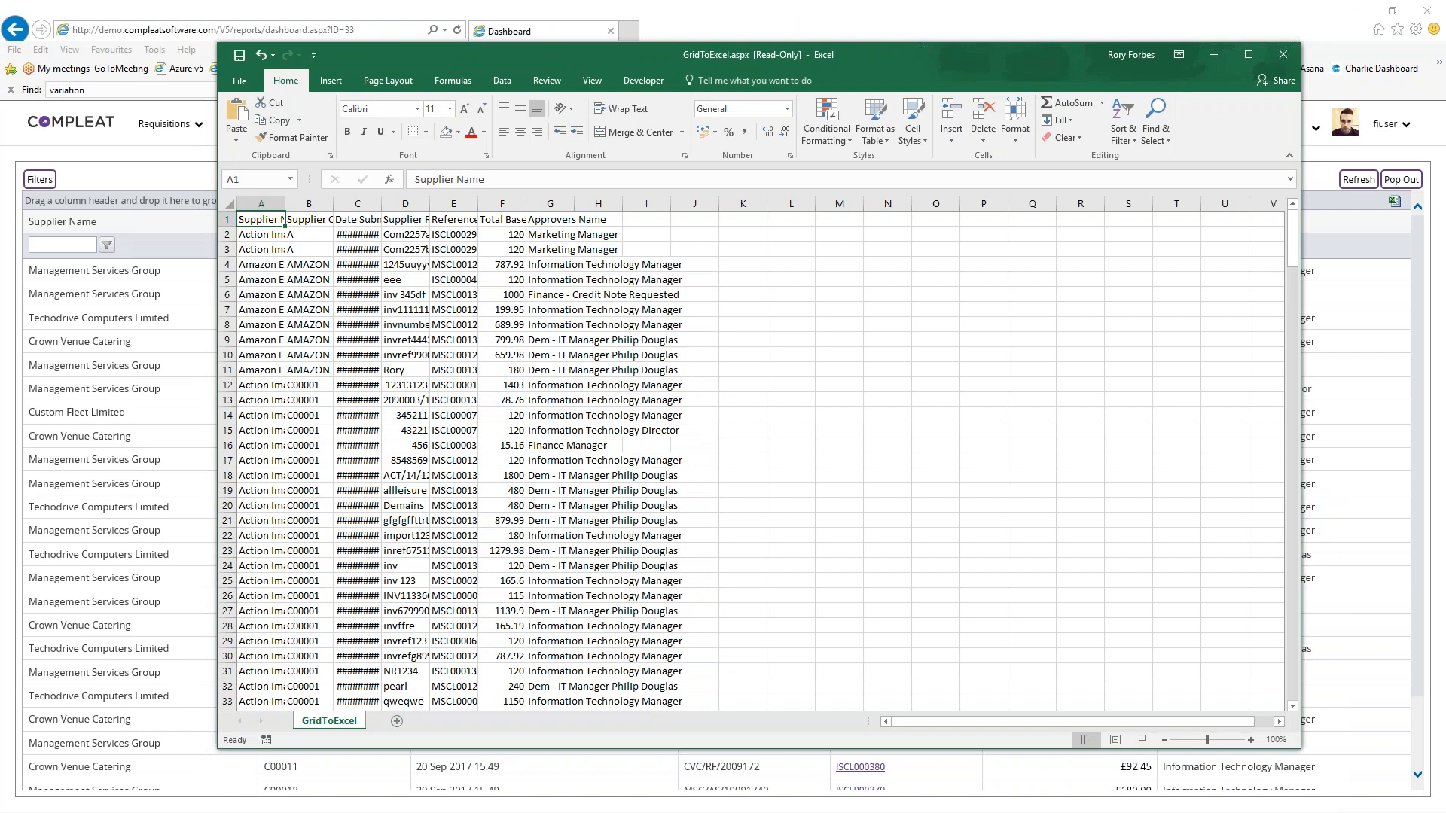
{"action": "left_click", "coordinate": [229, 203]}
{"action": "double_click", "coordinate": [286, 201]}
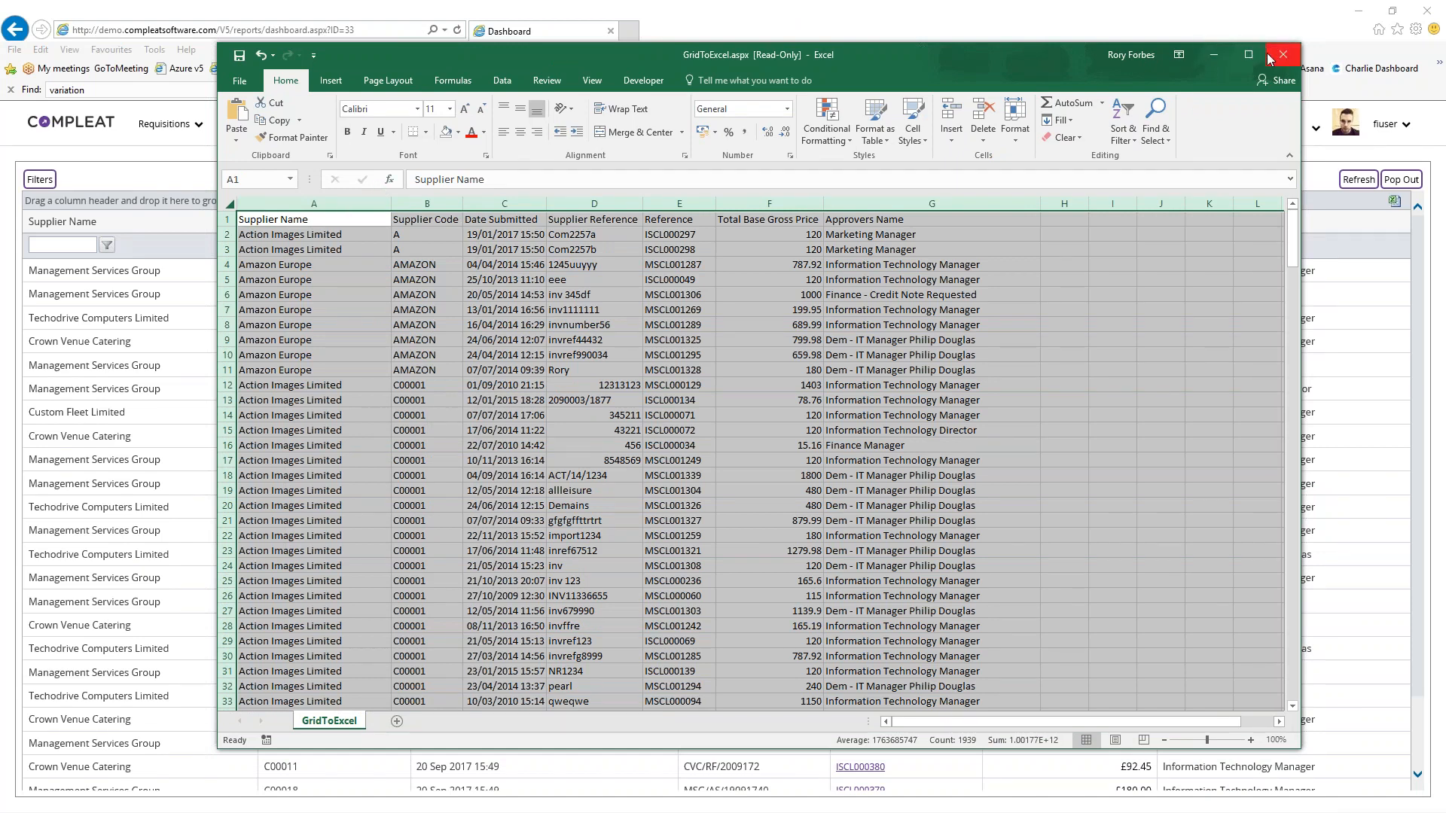
{"action": "left_click", "coordinate": [1216, 55]}
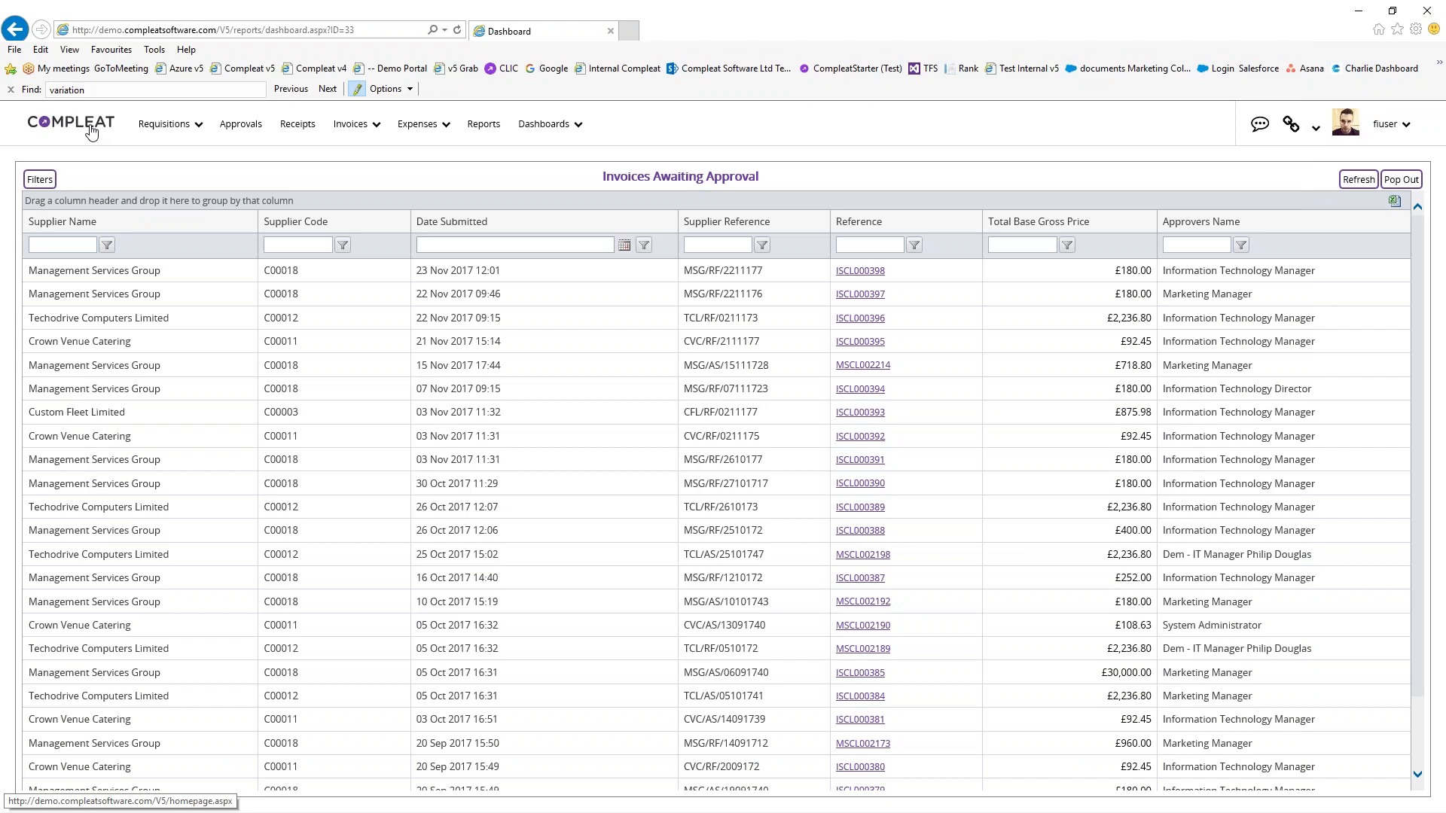
Open the Capex - Project Overview dashboard and drill into Edinburgh's budget lines
{"action": "left_click", "coordinate": [545, 125]}
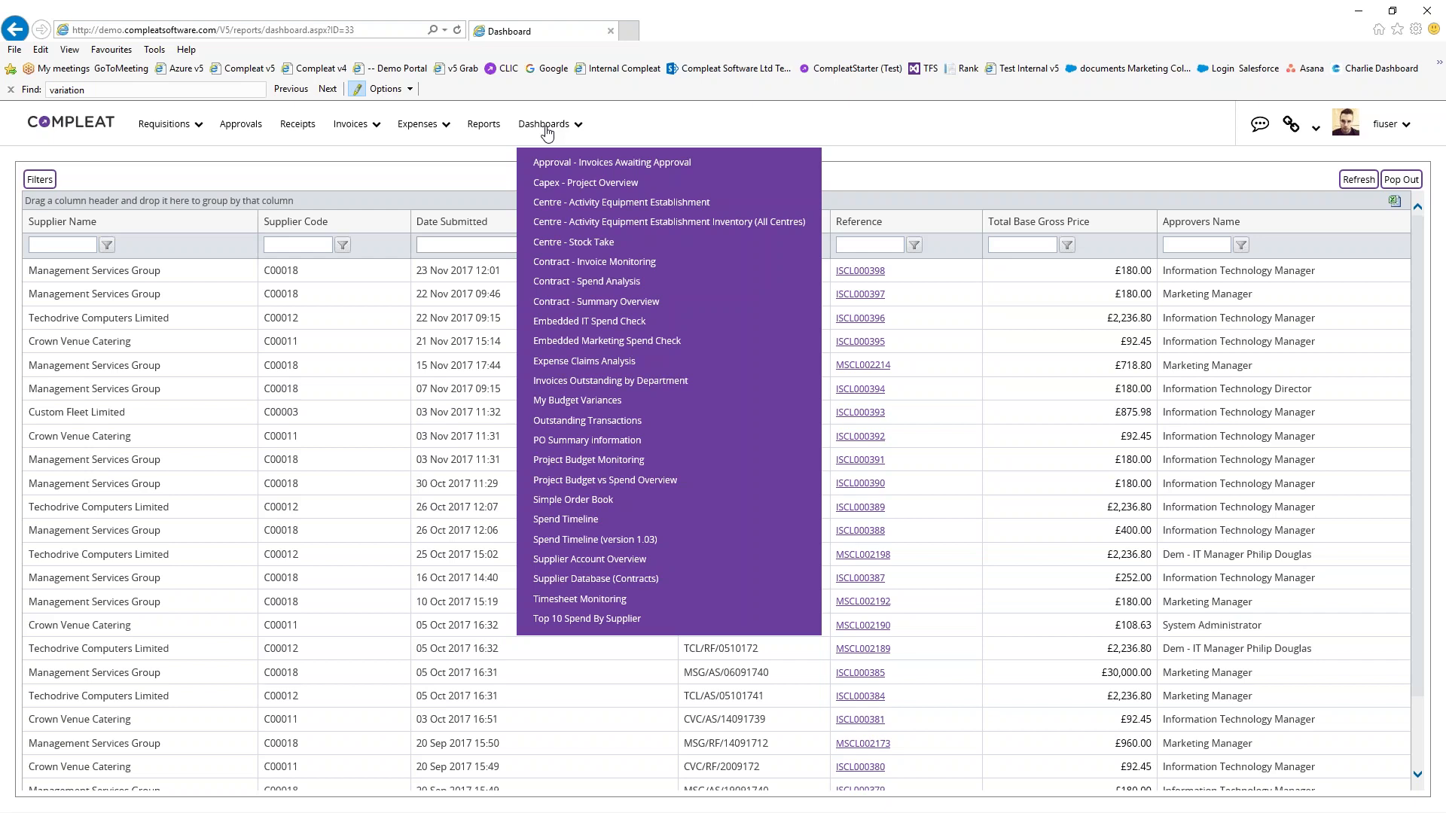
{"action": "left_click", "coordinate": [606, 480]}
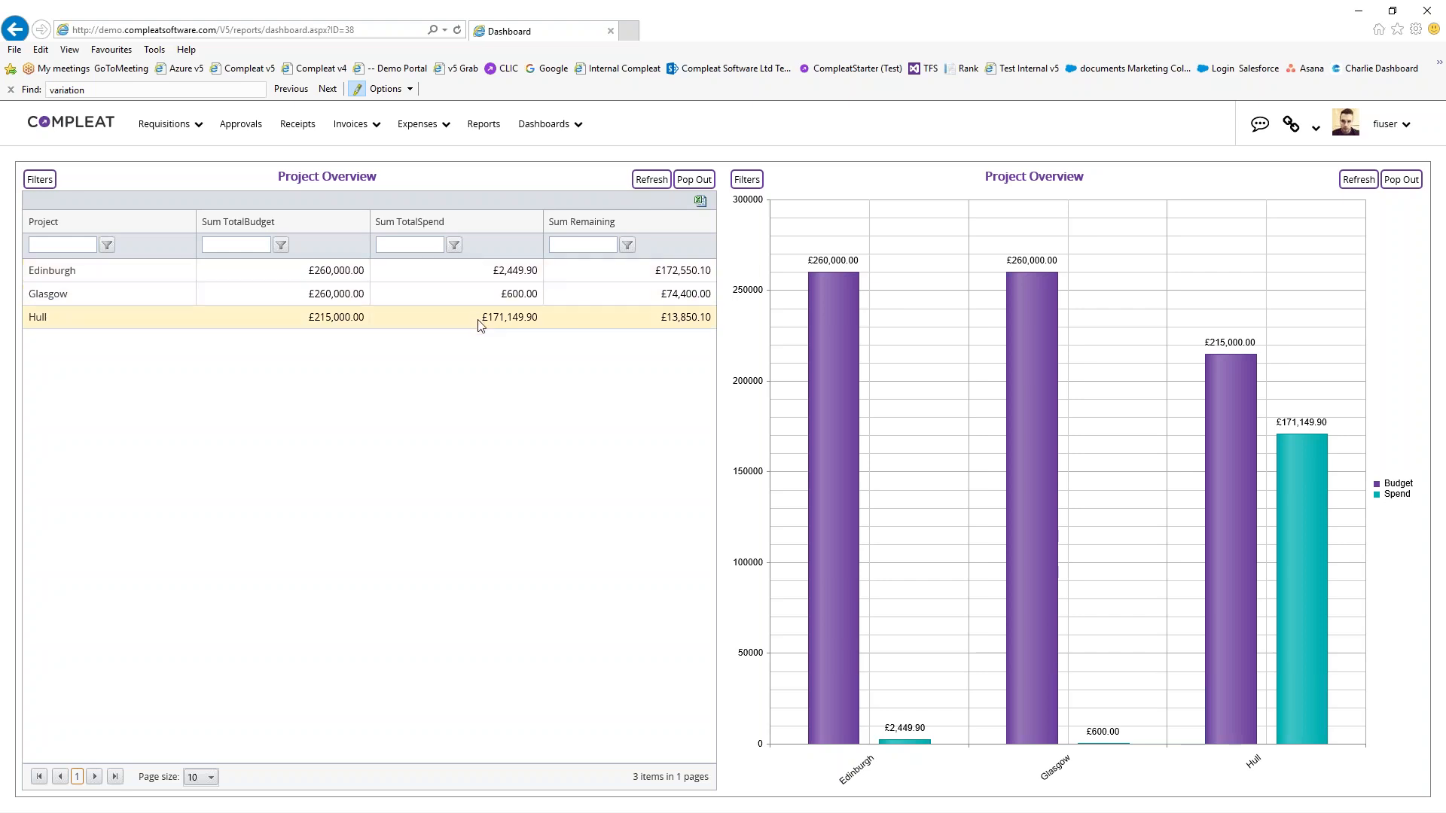
{"action": "left_click", "coordinate": [465, 281]}
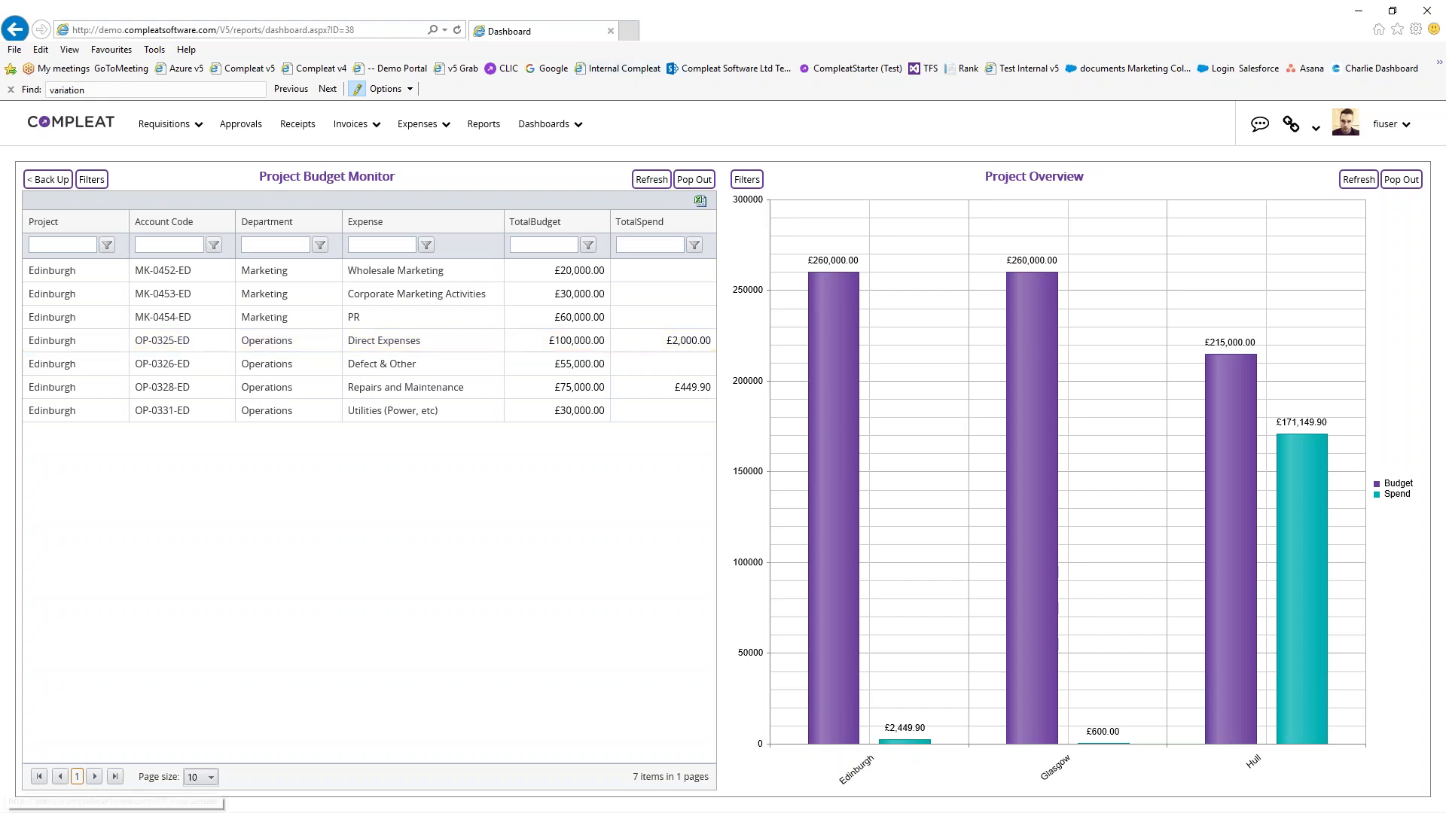
{"action": "left_click", "coordinate": [554, 125]}
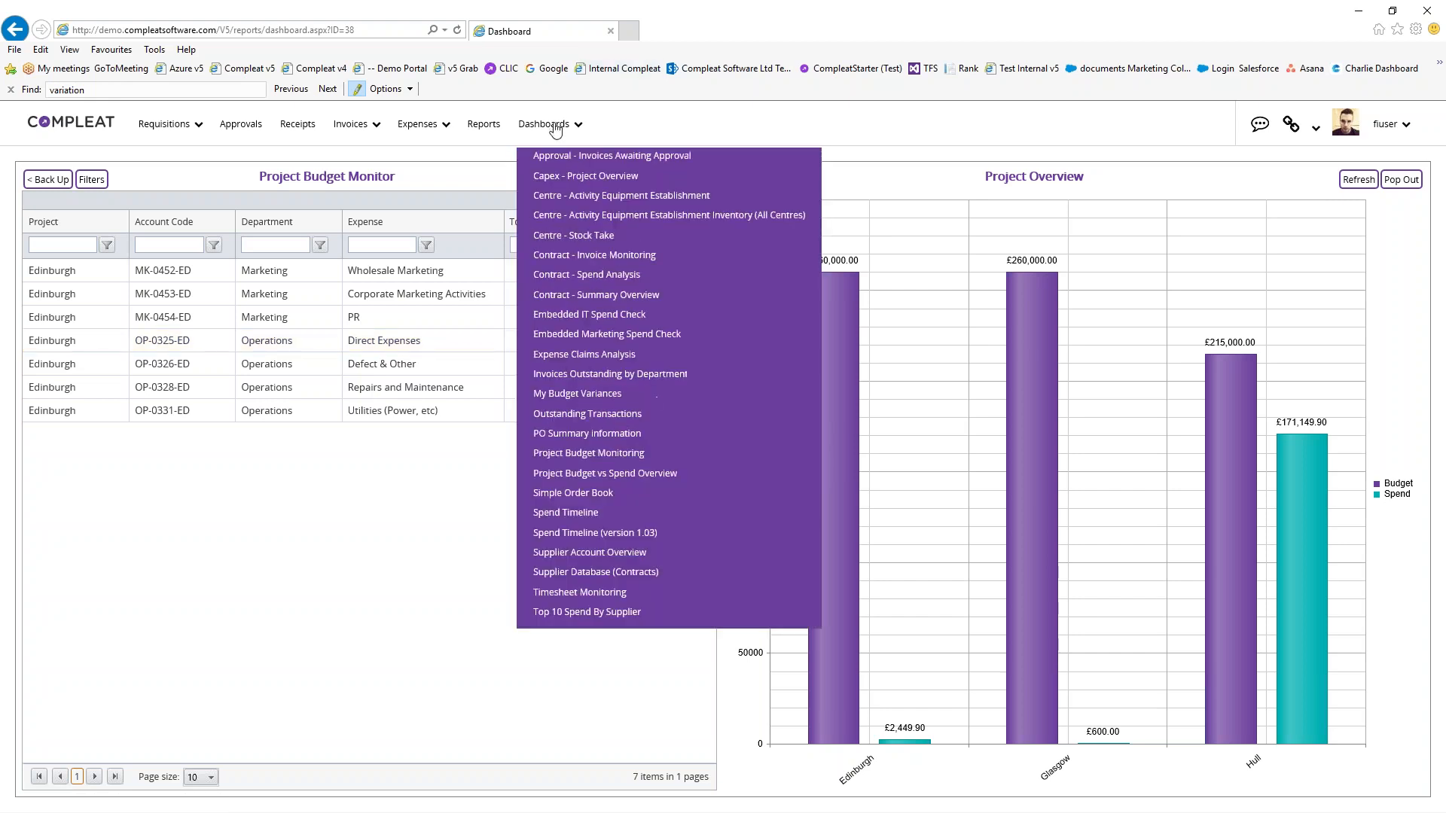
Load the Spend Timeline (version 1.03) dashboard for account code MK-4015-99
{"action": "left_click", "coordinate": [598, 540]}
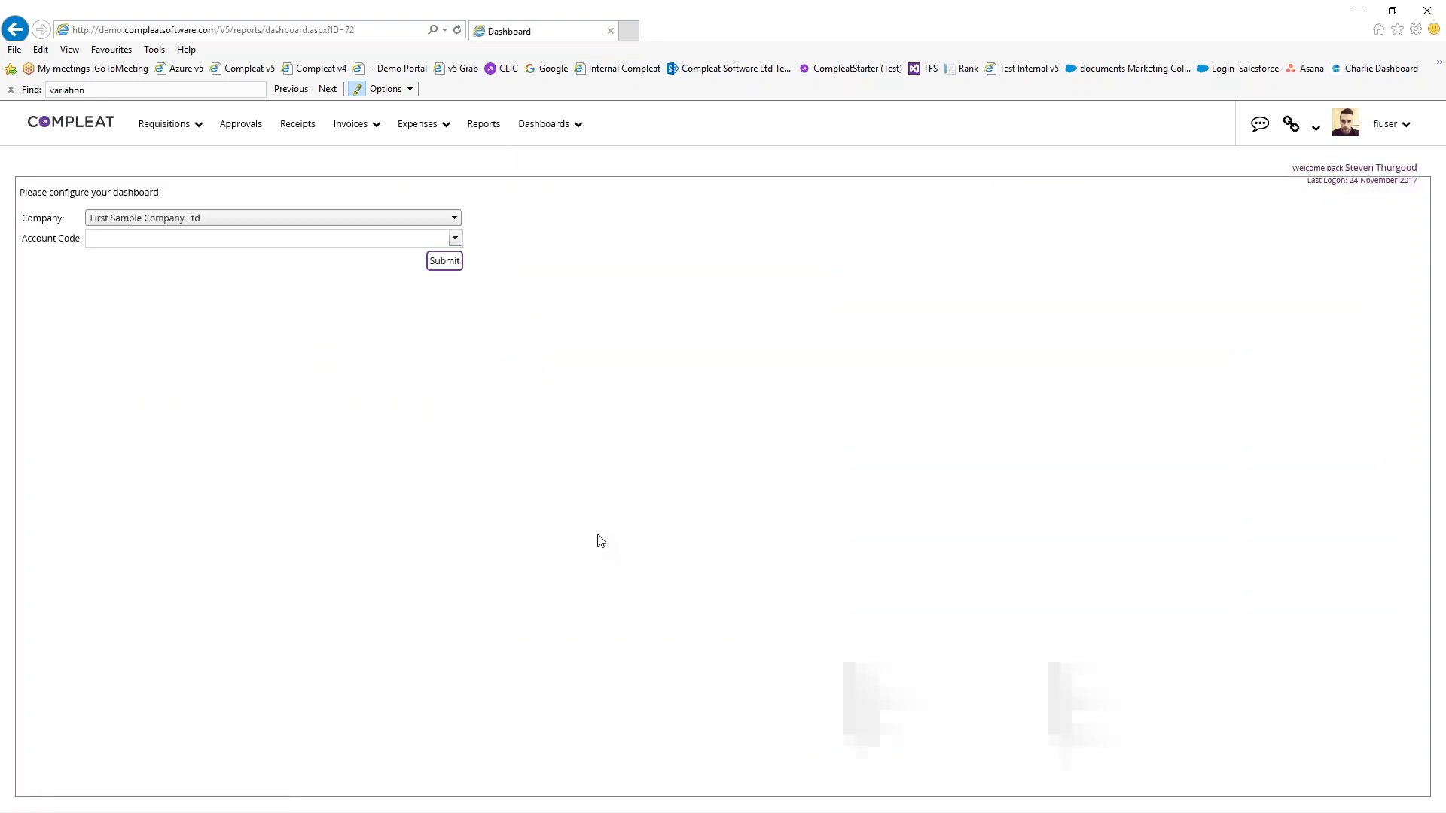
{"action": "left_click", "coordinate": [256, 238]}
{"action": "type", "text": "mk-4015-99"}
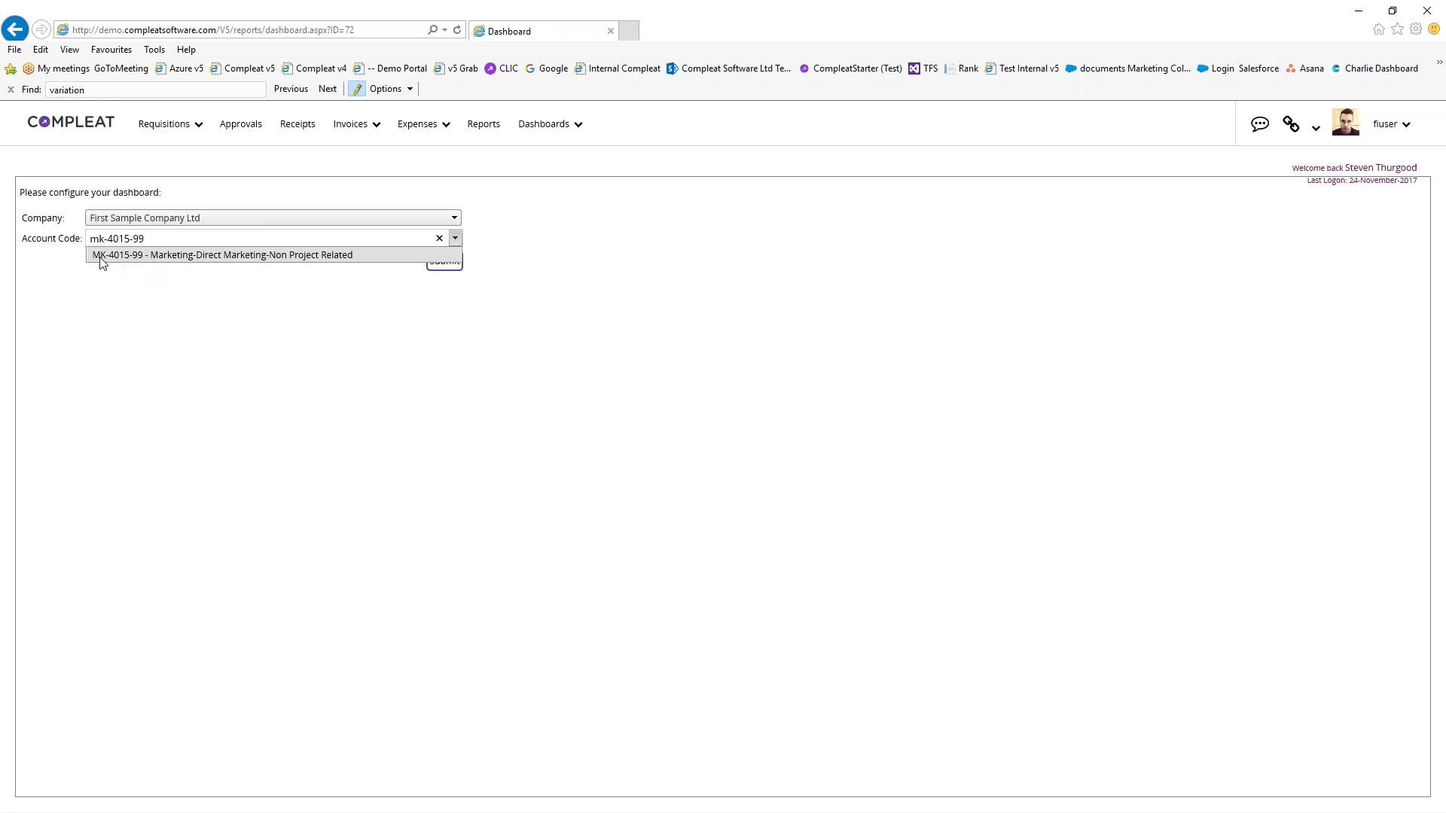
{"action": "left_click", "coordinate": [223, 256]}
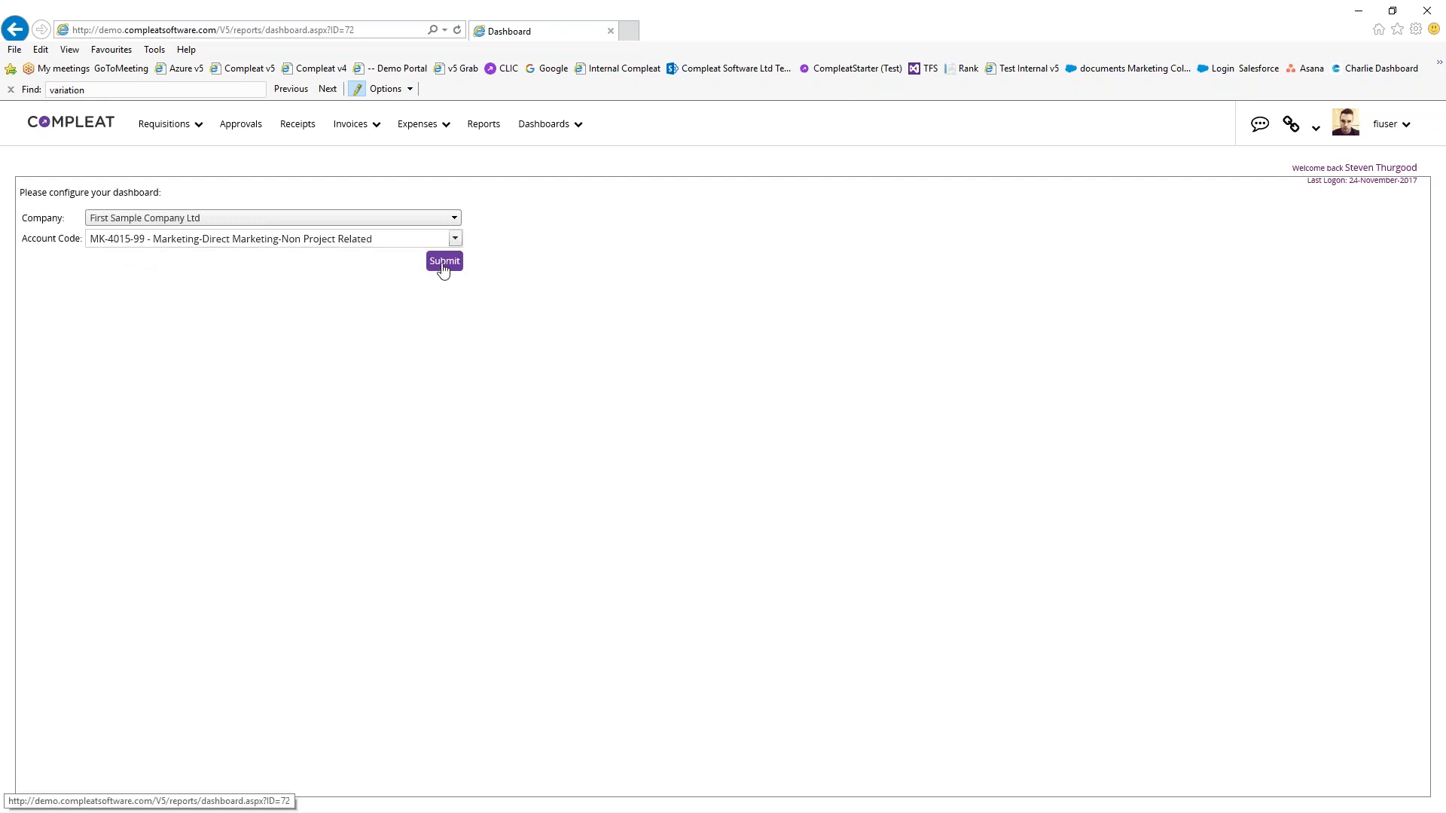
{"action": "left_click", "coordinate": [443, 261]}
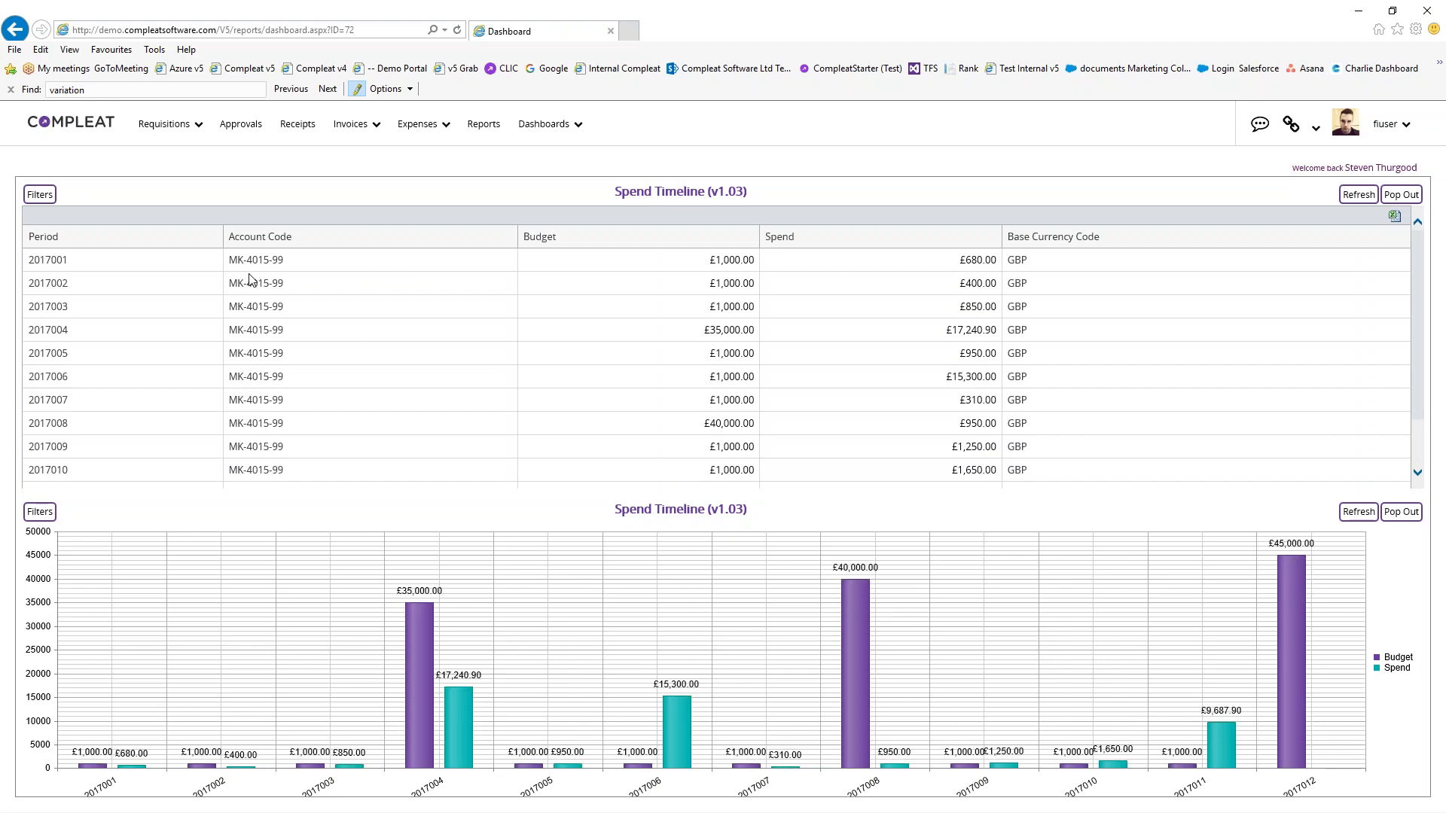
{"action": "mouse_move", "coordinate": [426, 657]}
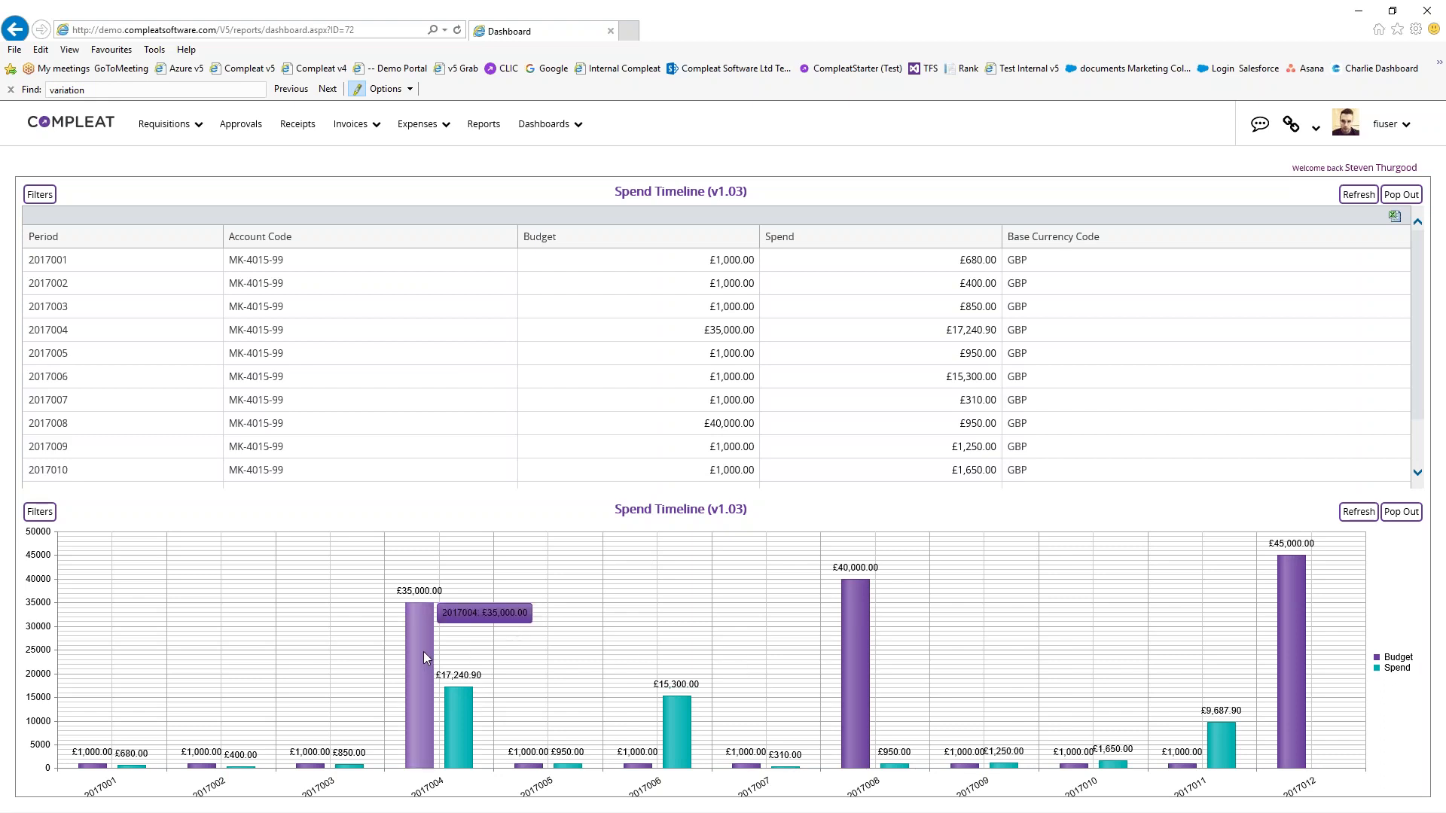
{"action": "mouse_move", "coordinate": [460, 714]}
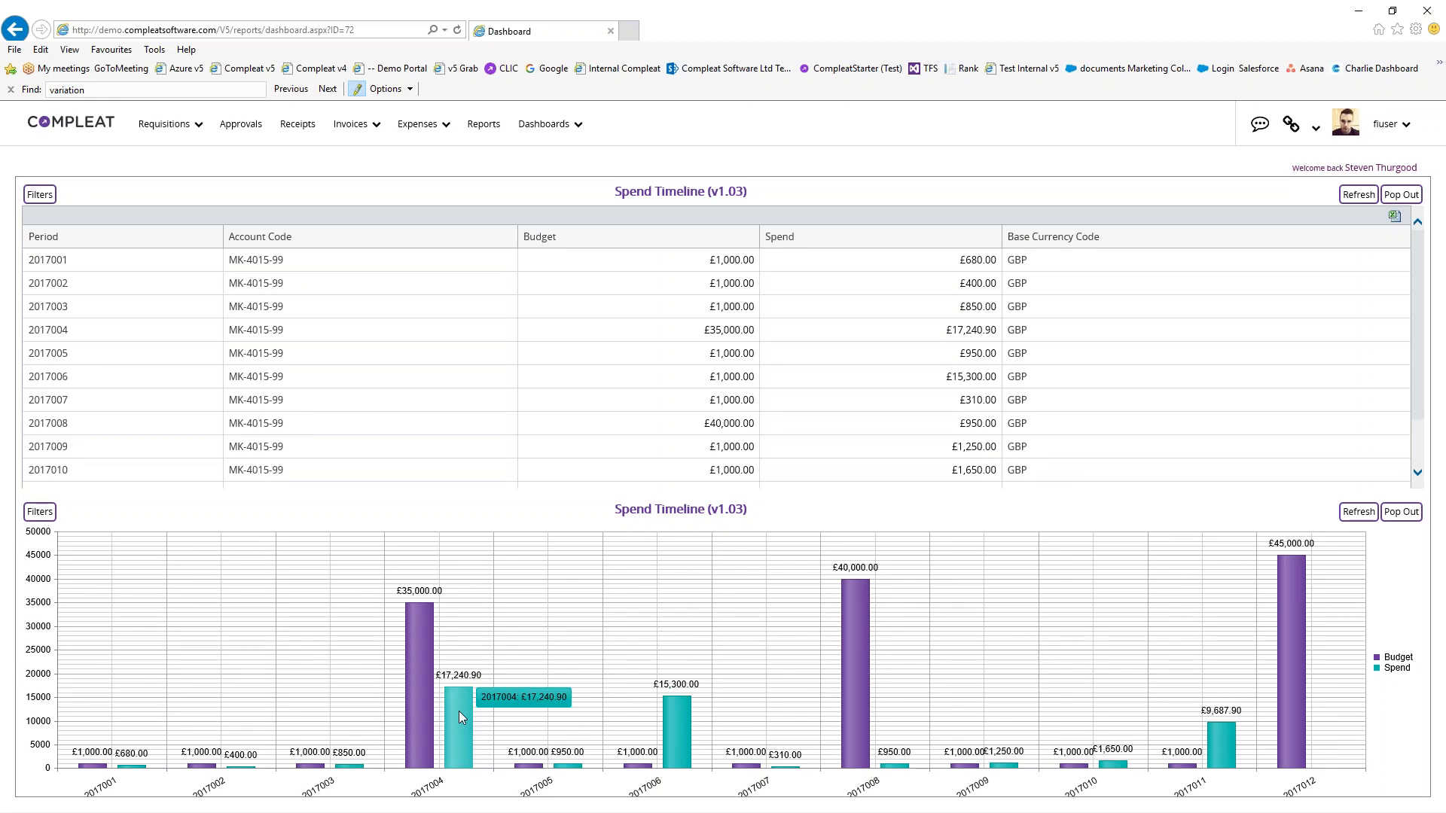
{"action": "scroll", "coordinate": [401, 399], "scroll_direction": "down", "scroll_amount": 1}
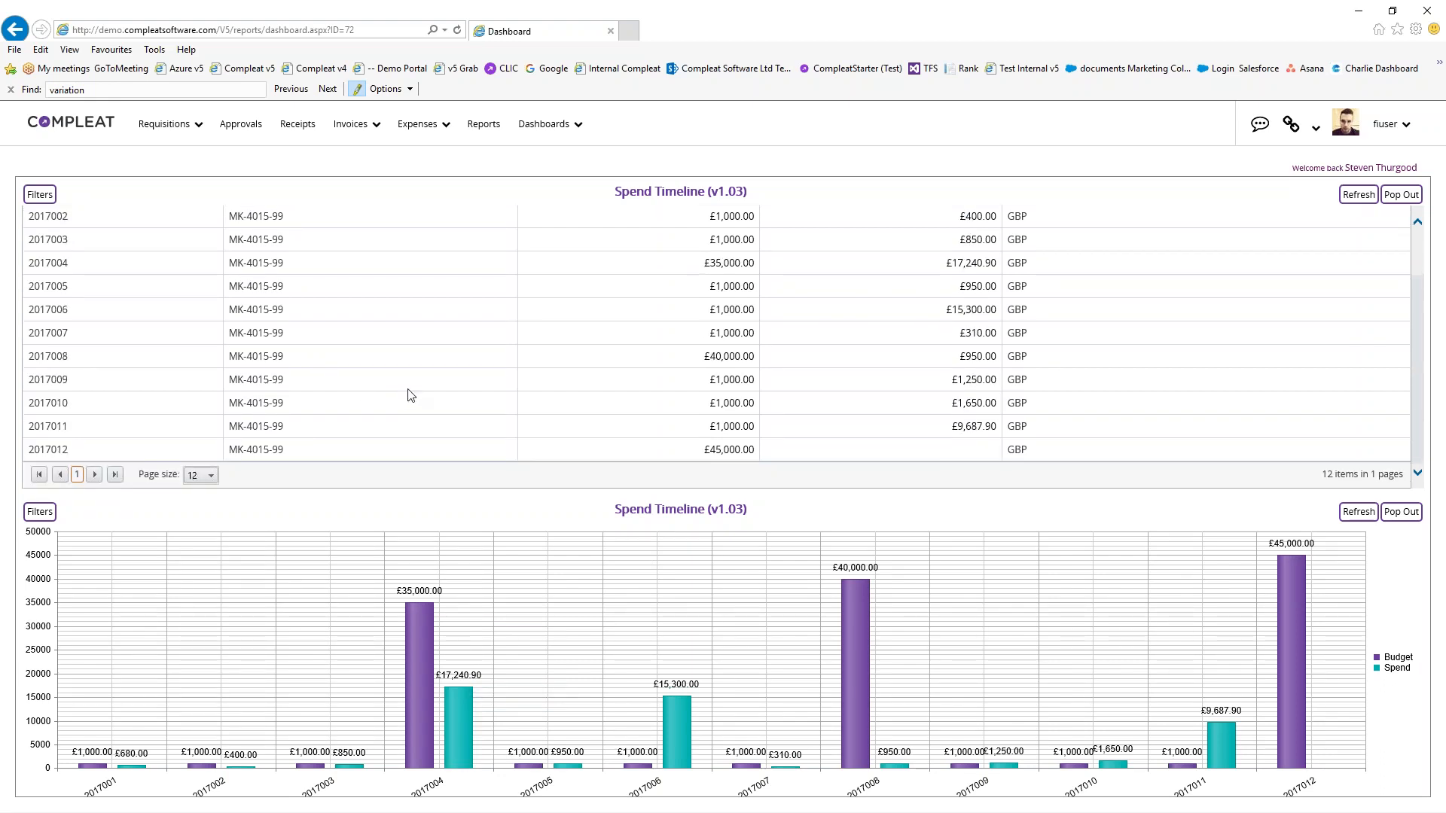
{"action": "scroll", "coordinate": [256, 314], "scroll_direction": "up", "scroll_amount": 1}
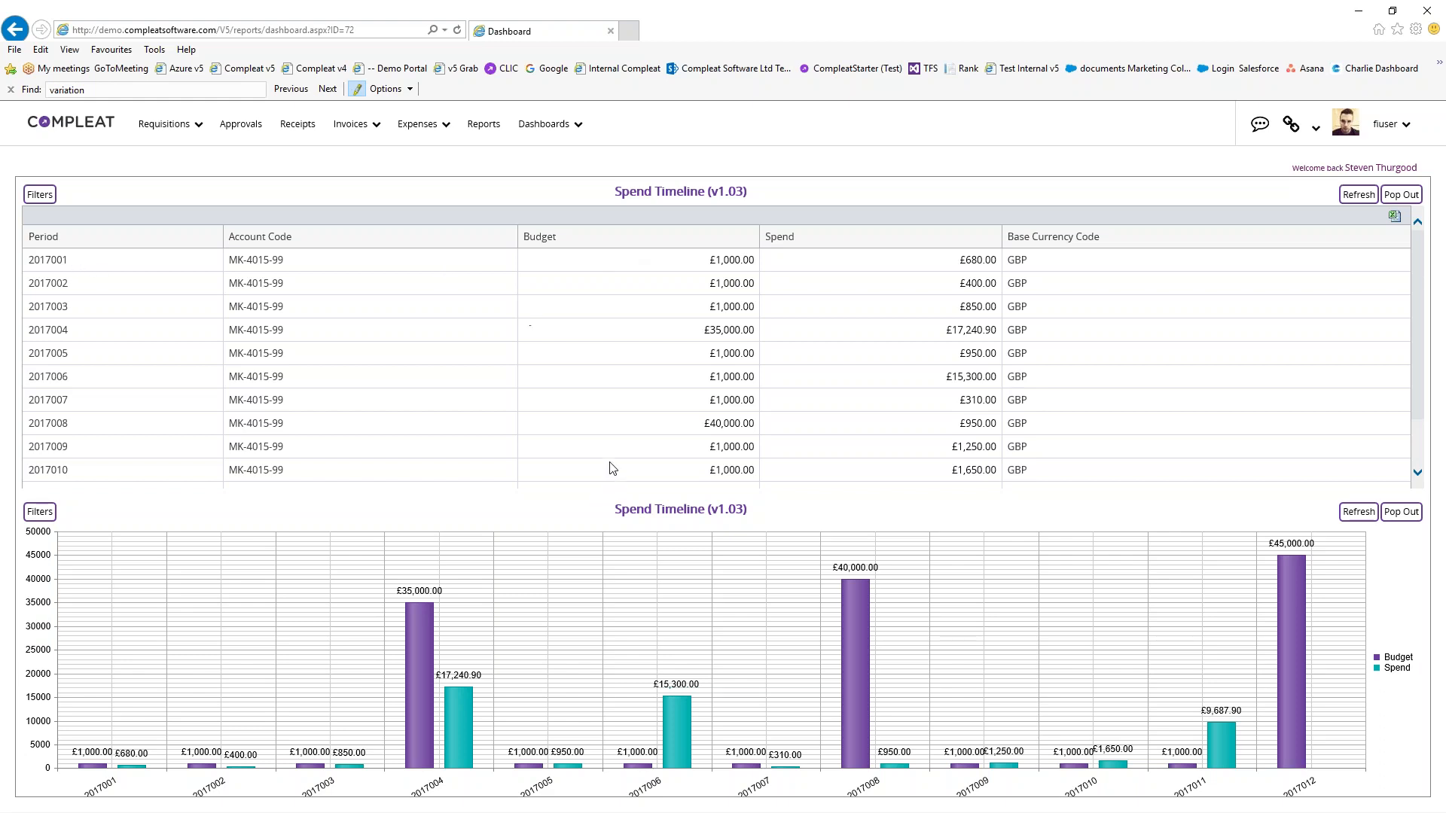
Scroll through the Spend Timeline grid, then open the user account dropdown
{"action": "scroll", "coordinate": [589, 451], "scroll_direction": "down", "scroll_amount": 2}
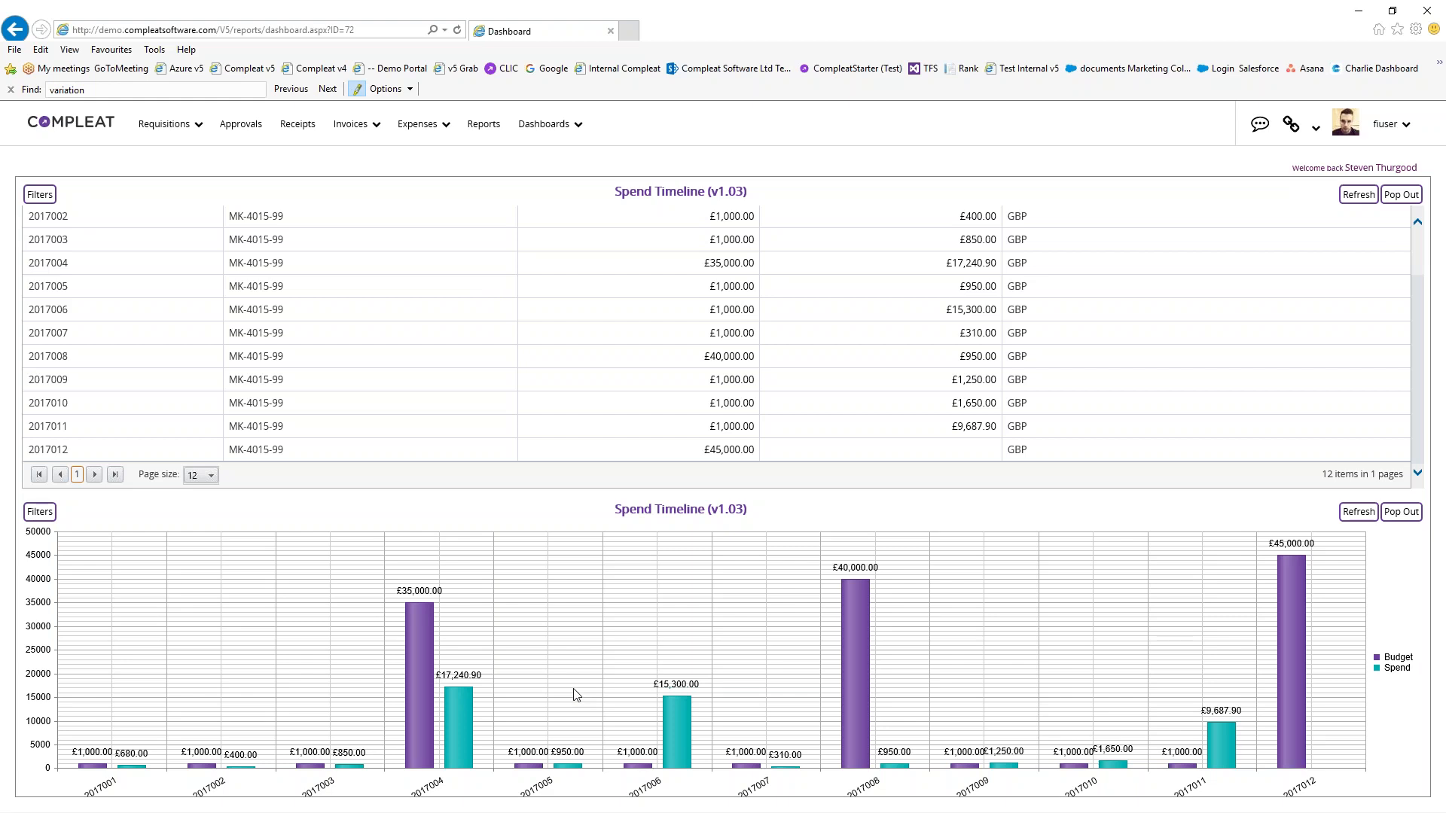
{"action": "scroll", "coordinate": [595, 324], "scroll_direction": "up", "scroll_amount": 3}
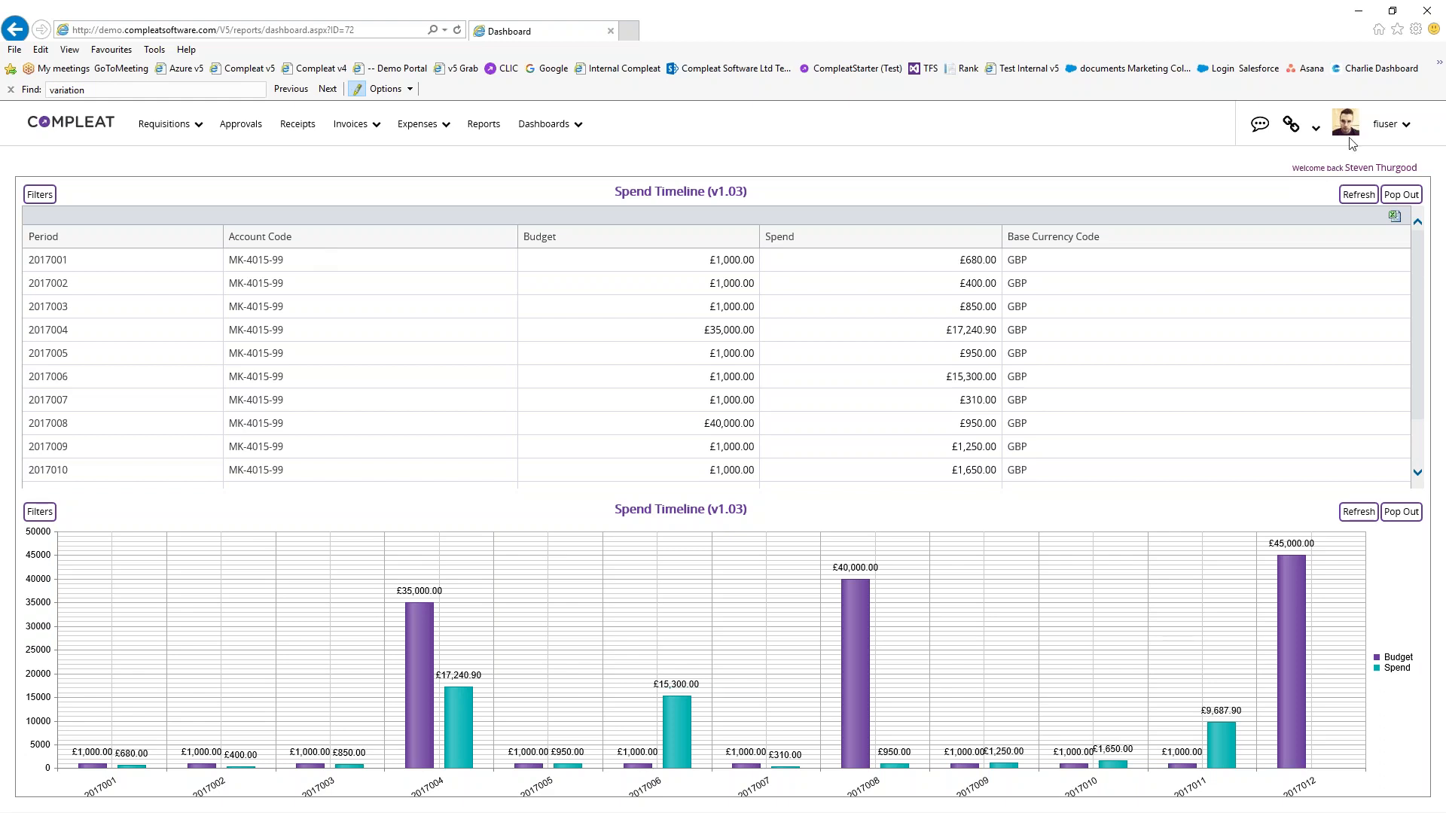
{"action": "left_click", "coordinate": [1386, 125]}
Log off, sign back in as the IT manager user, and open Approvals
{"action": "left_click", "coordinate": [1341, 211]}
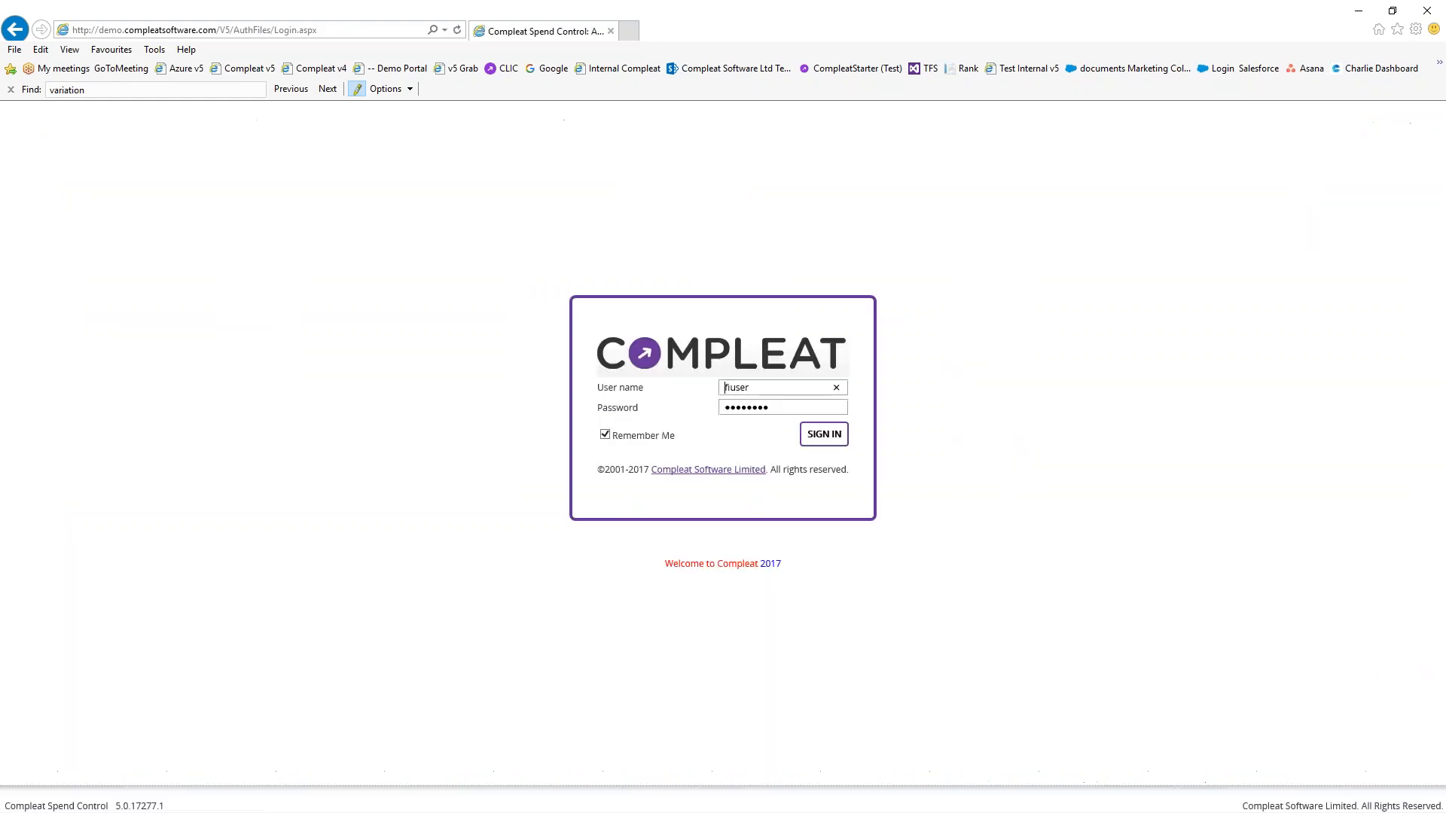
{"action": "triple_click", "coordinate": [626, 382]}
{"action": "left_click", "coordinate": [626, 382]}
{"action": "type", "text": "itmanager"}
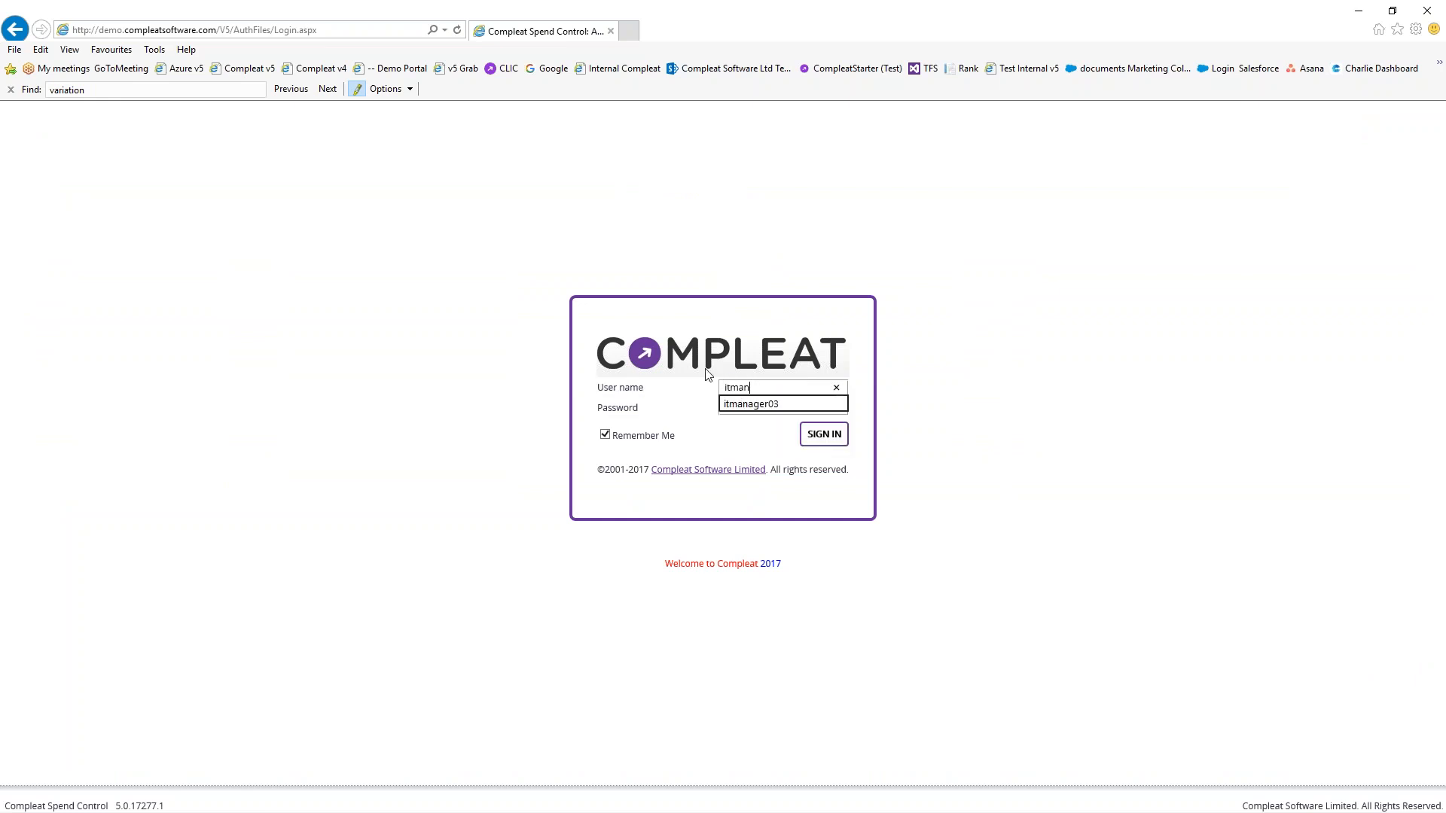
{"action": "key", "text": "Tab"}
{"action": "key", "text": "Return"}
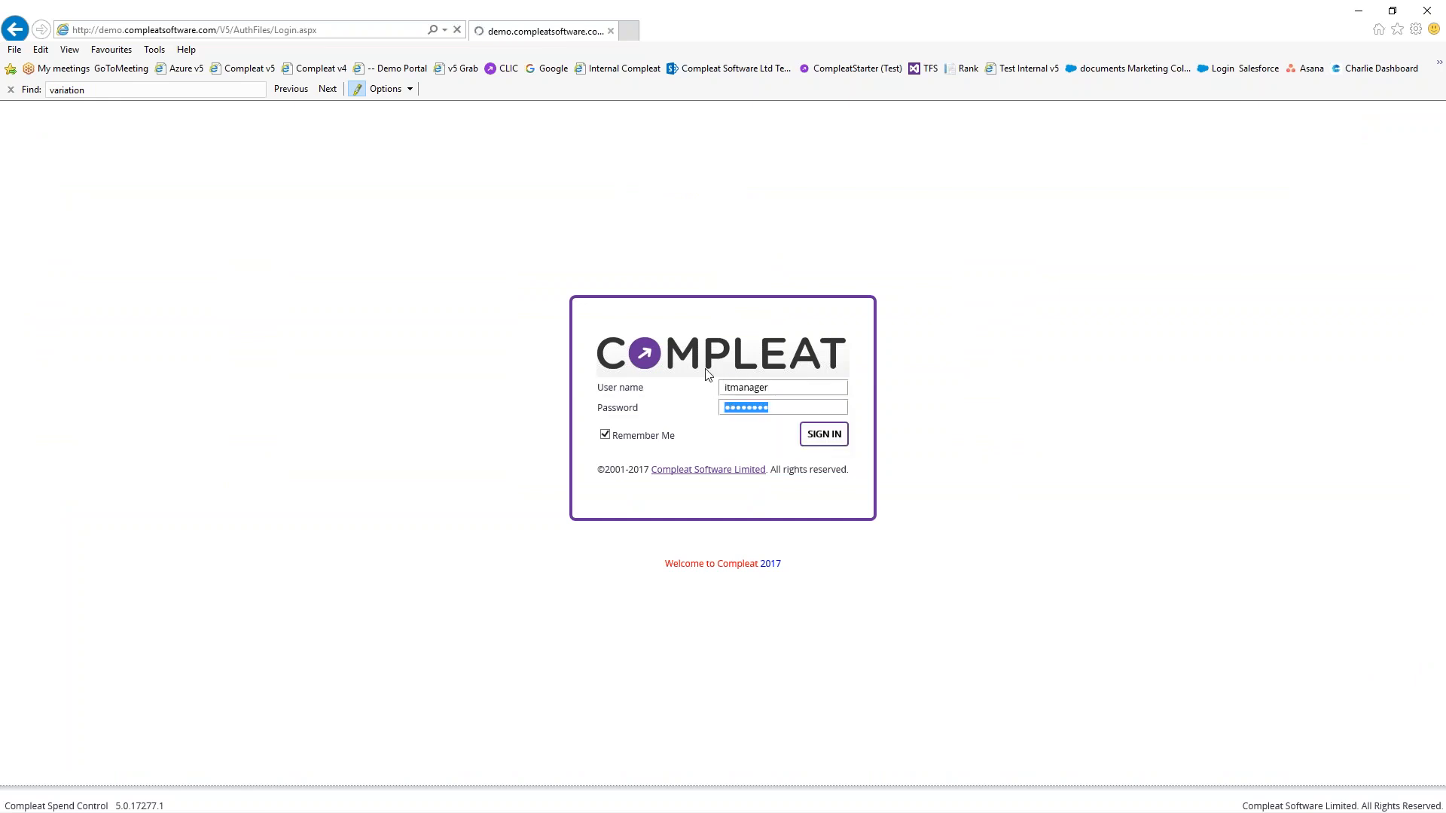
{"action": "left_click", "coordinate": [675, 383]}
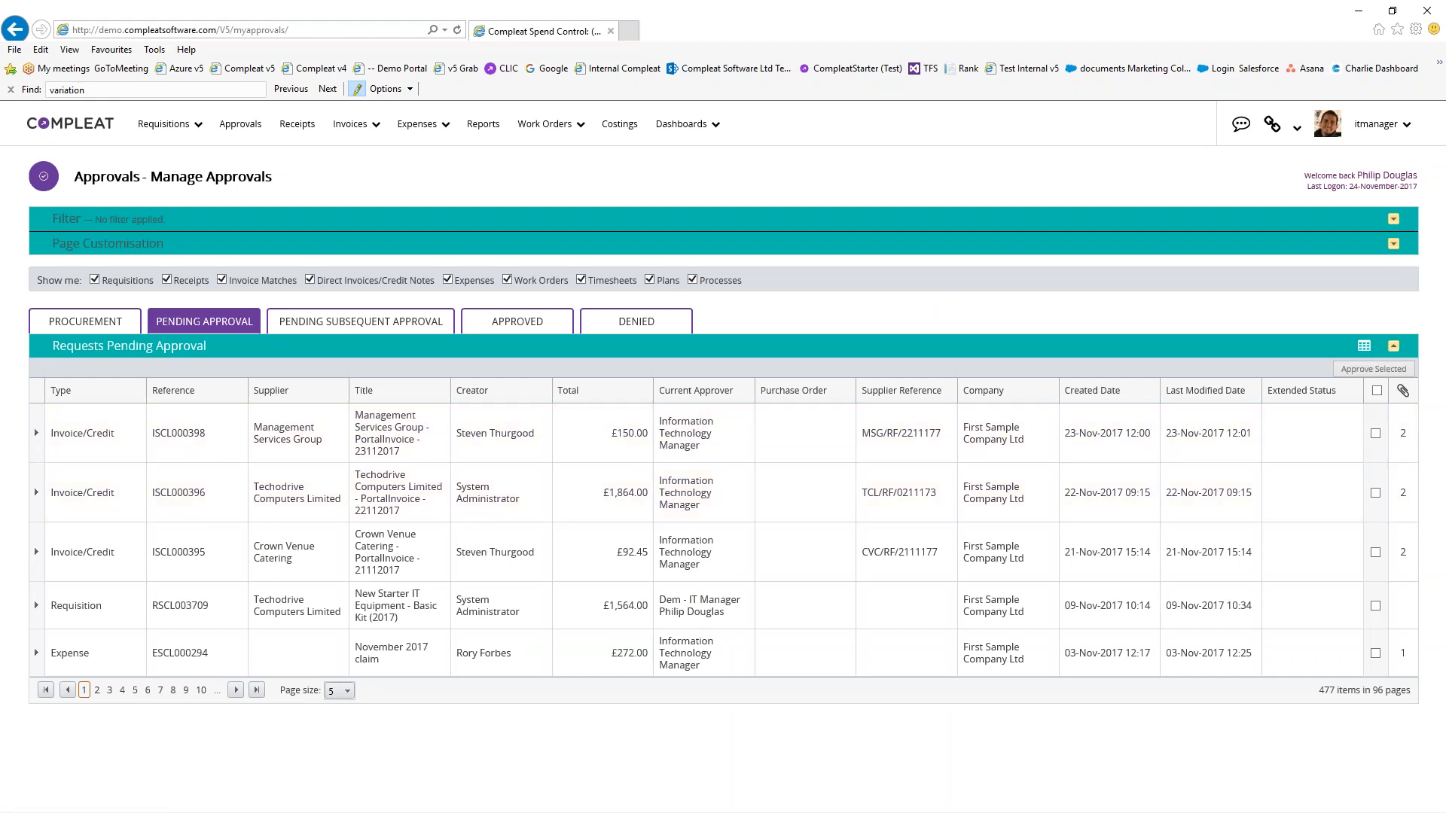
Open the Management Services Group direct invoice awaiting approval
{"action": "left_click", "coordinate": [1377, 128]}
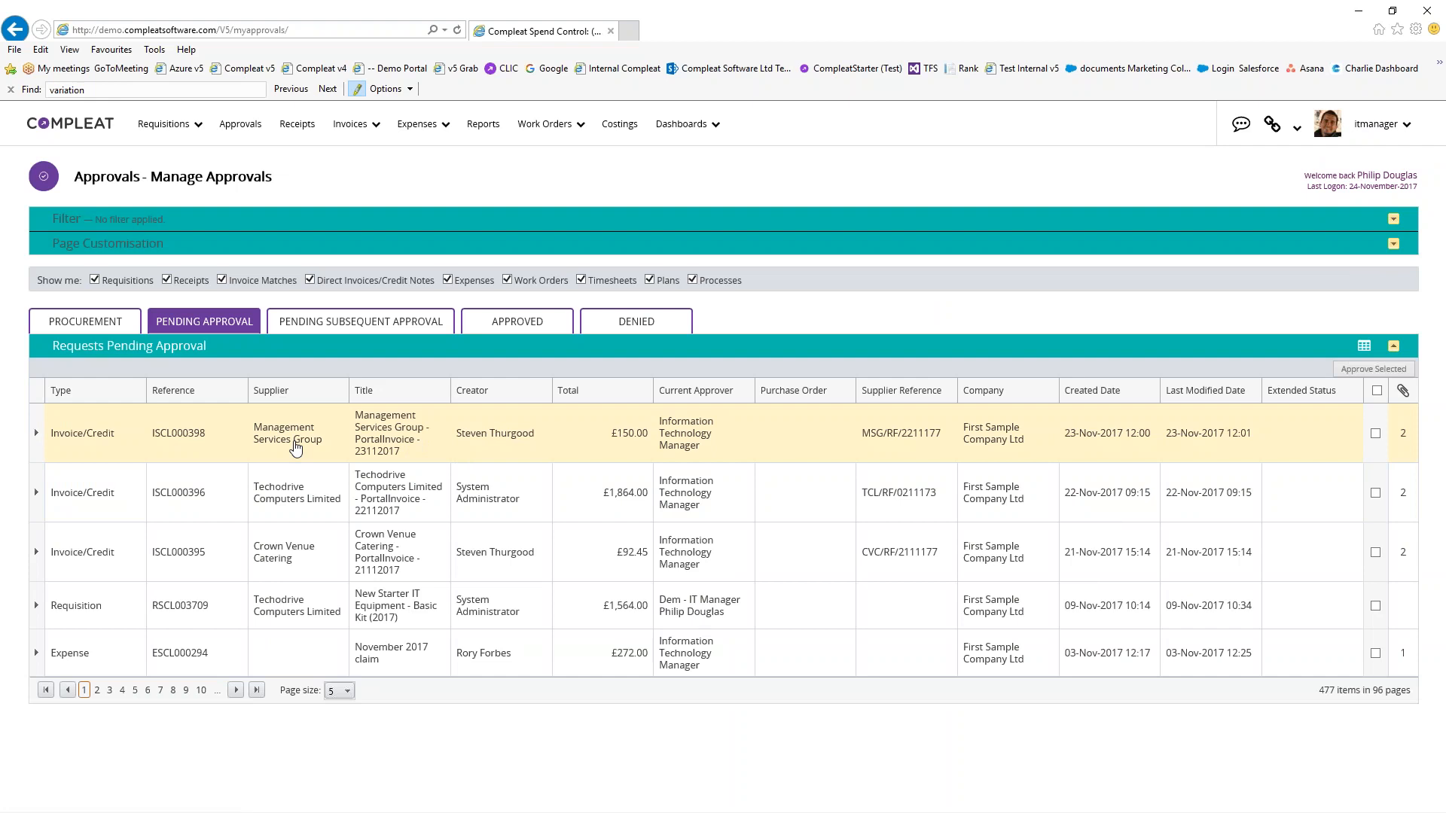
{"action": "left_click", "coordinate": [597, 420]}
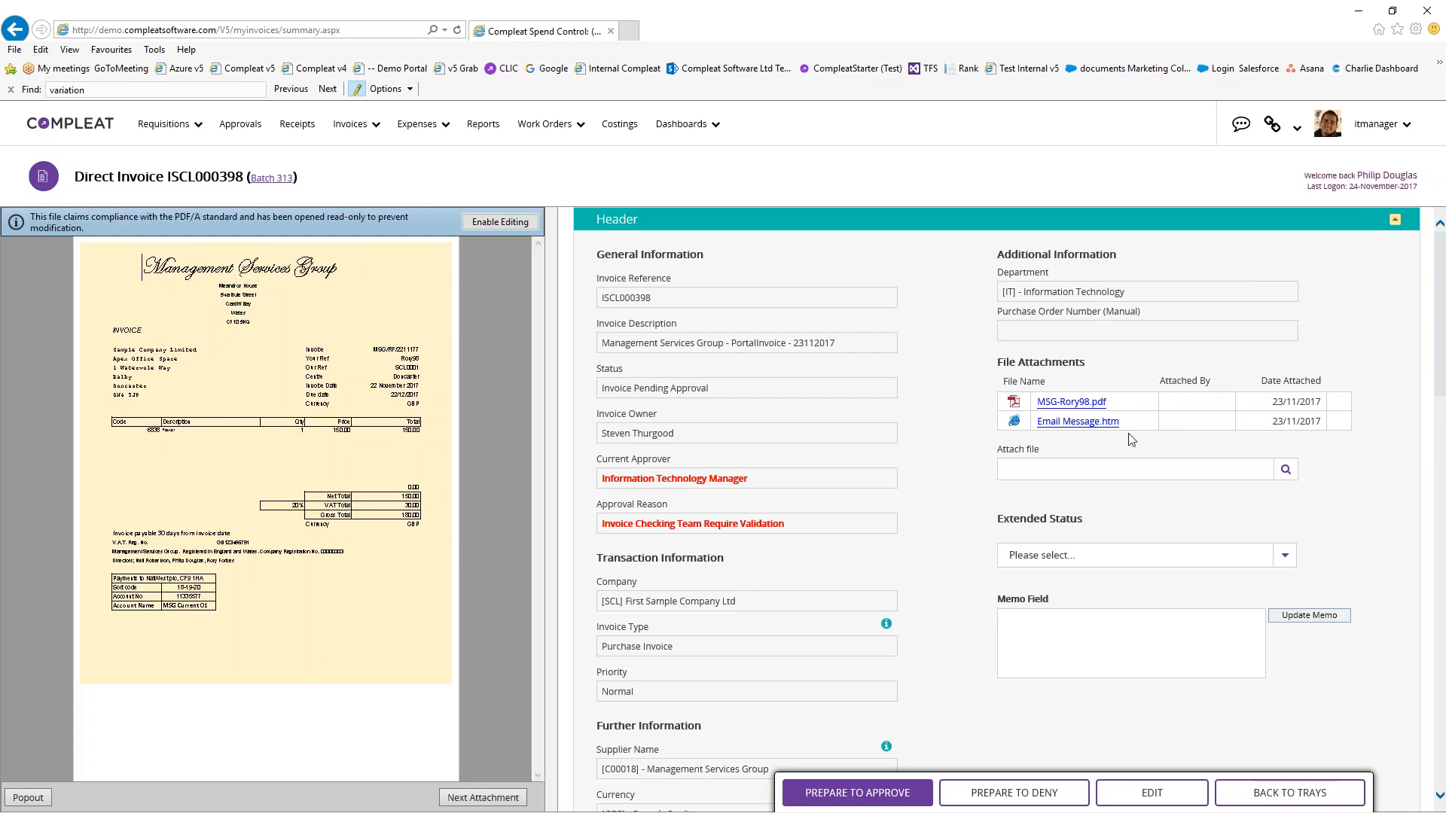
Zoom the invoice PDF preview in by two levels
{"action": "scroll", "coordinate": [971, 452], "scroll_direction": "down", "scroll_amount": 6}
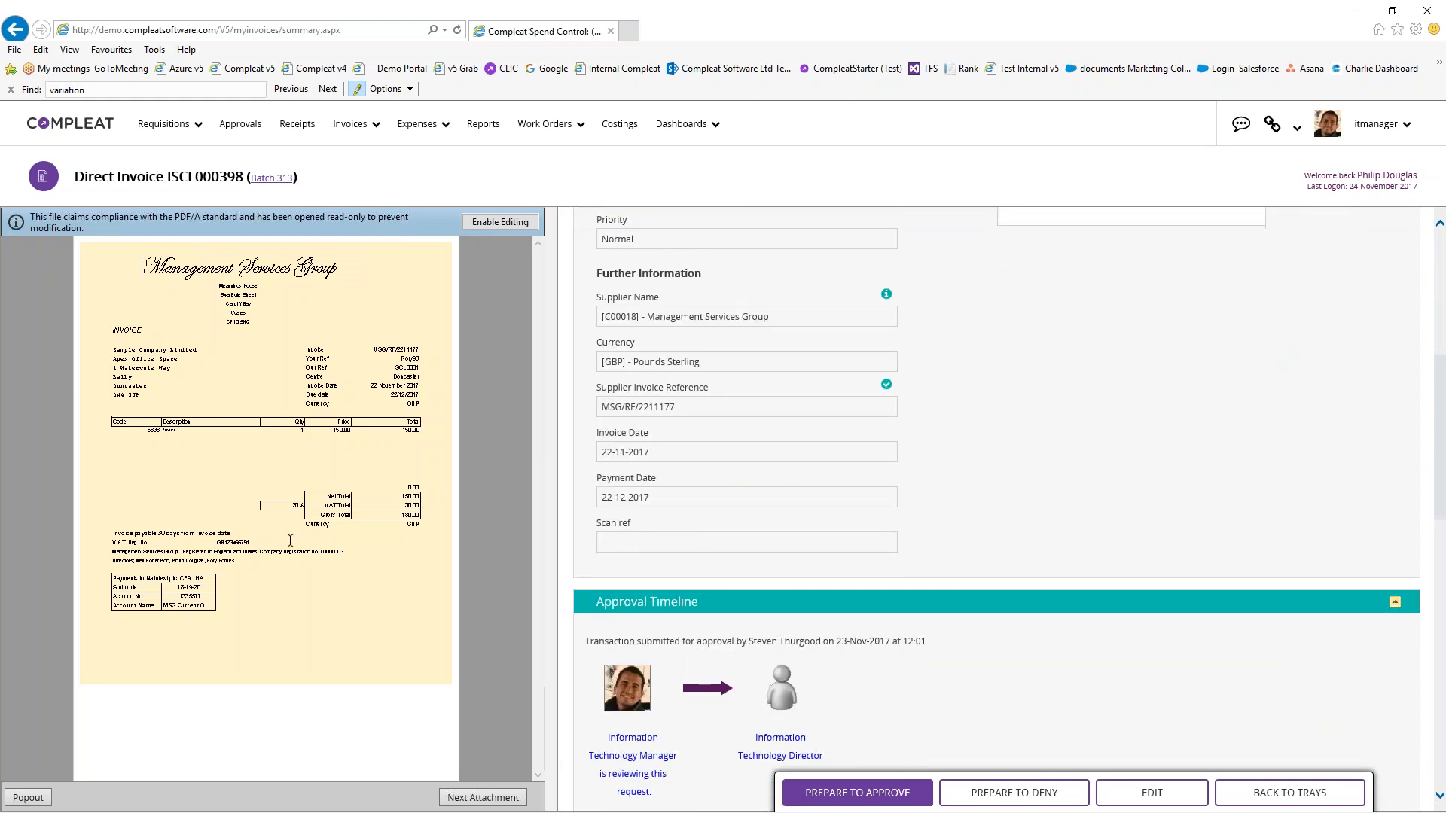
{"action": "scroll", "coordinate": [1069, 452], "scroll_direction": "up", "scroll_amount": 4}
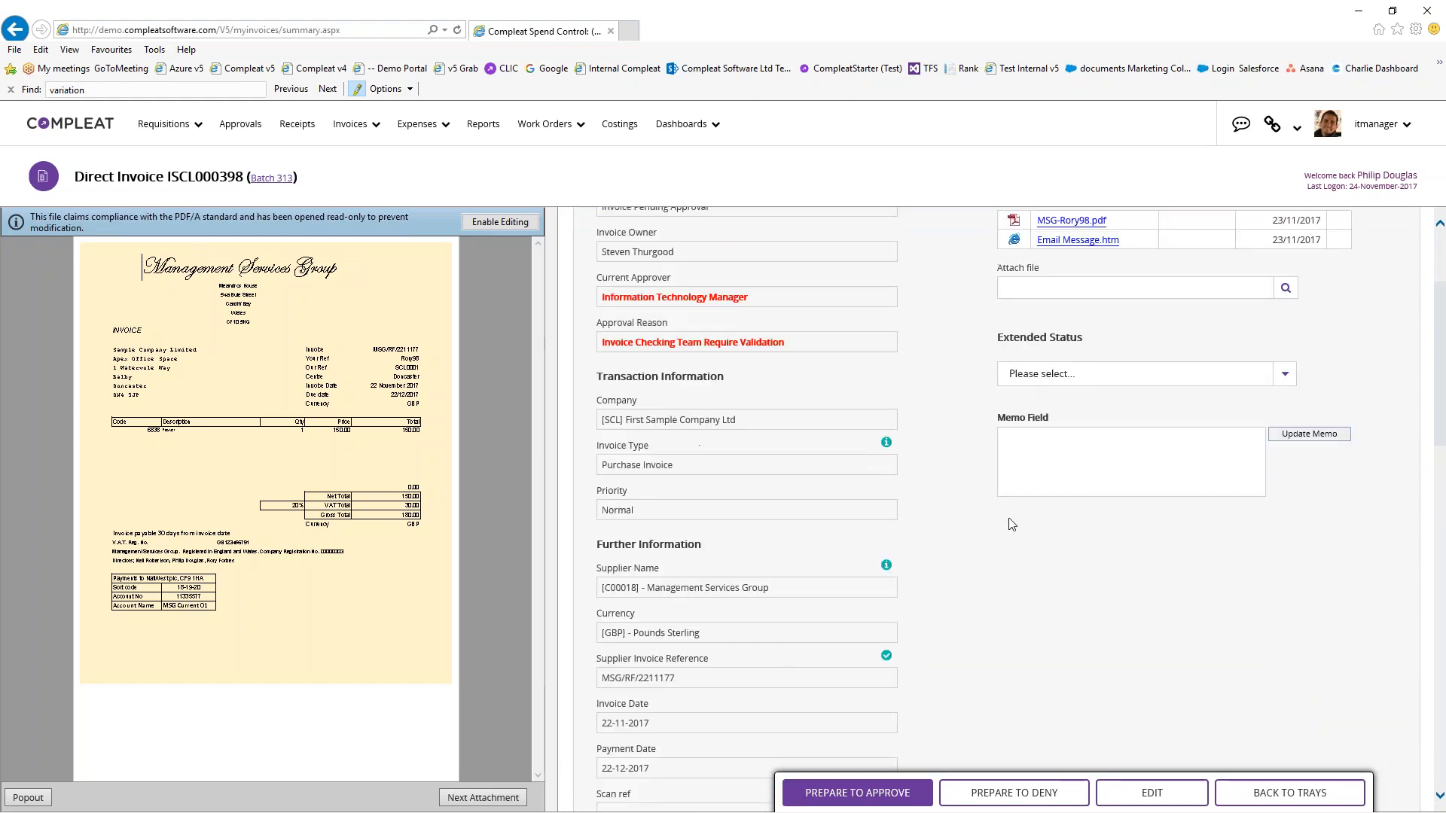
{"action": "scroll", "coordinate": [1012, 524], "scroll_direction": "up", "scroll_amount": 2}
{"action": "scroll", "coordinate": [970, 452], "scroll_direction": "down", "scroll_amount": 13}
{"action": "scroll", "coordinate": [990, 427], "scroll_direction": "down", "scroll_amount": 5}
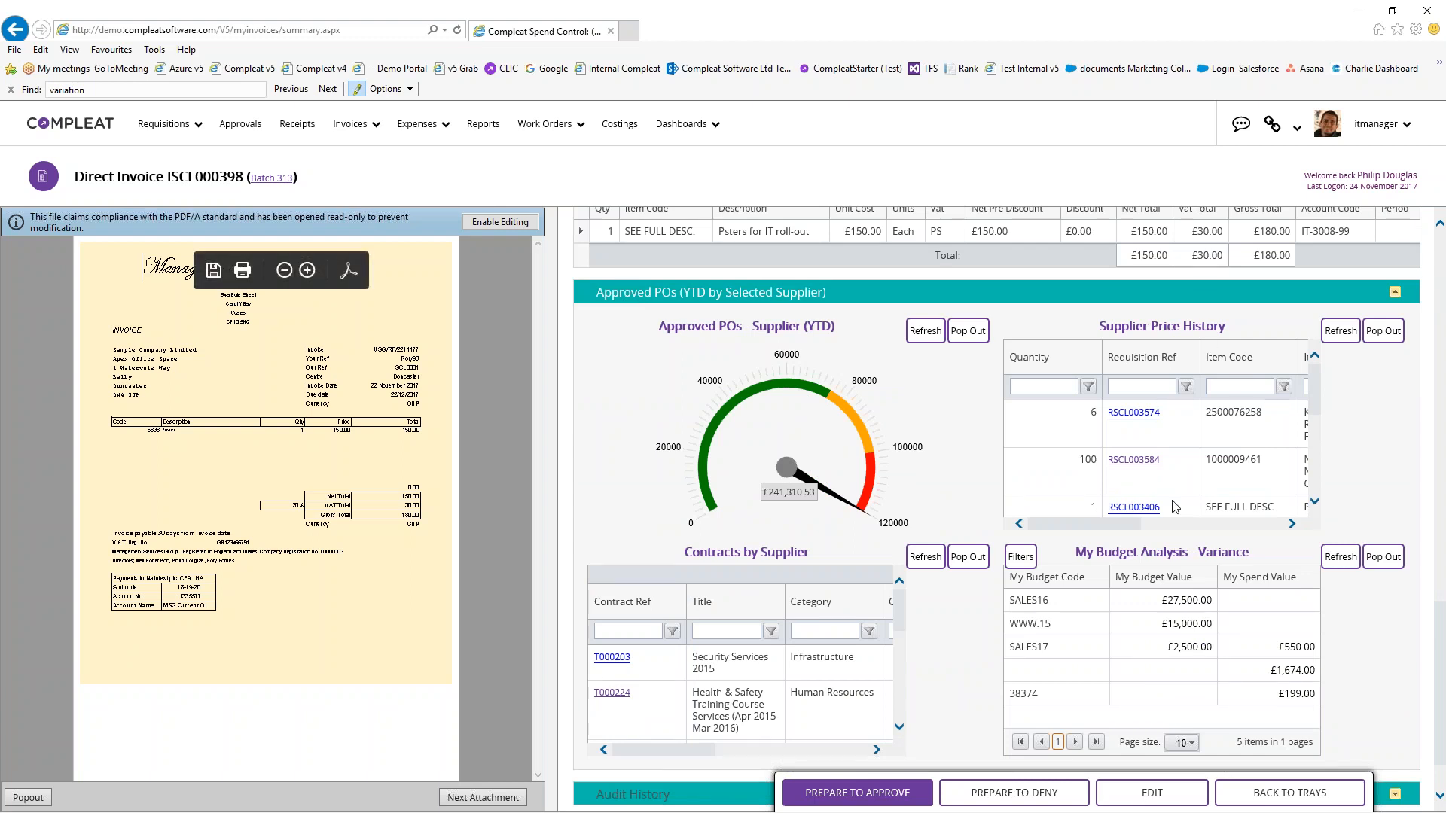
{"action": "left_click_drag", "start_coordinate": [1130, 524], "coordinate": [1259, 528]}
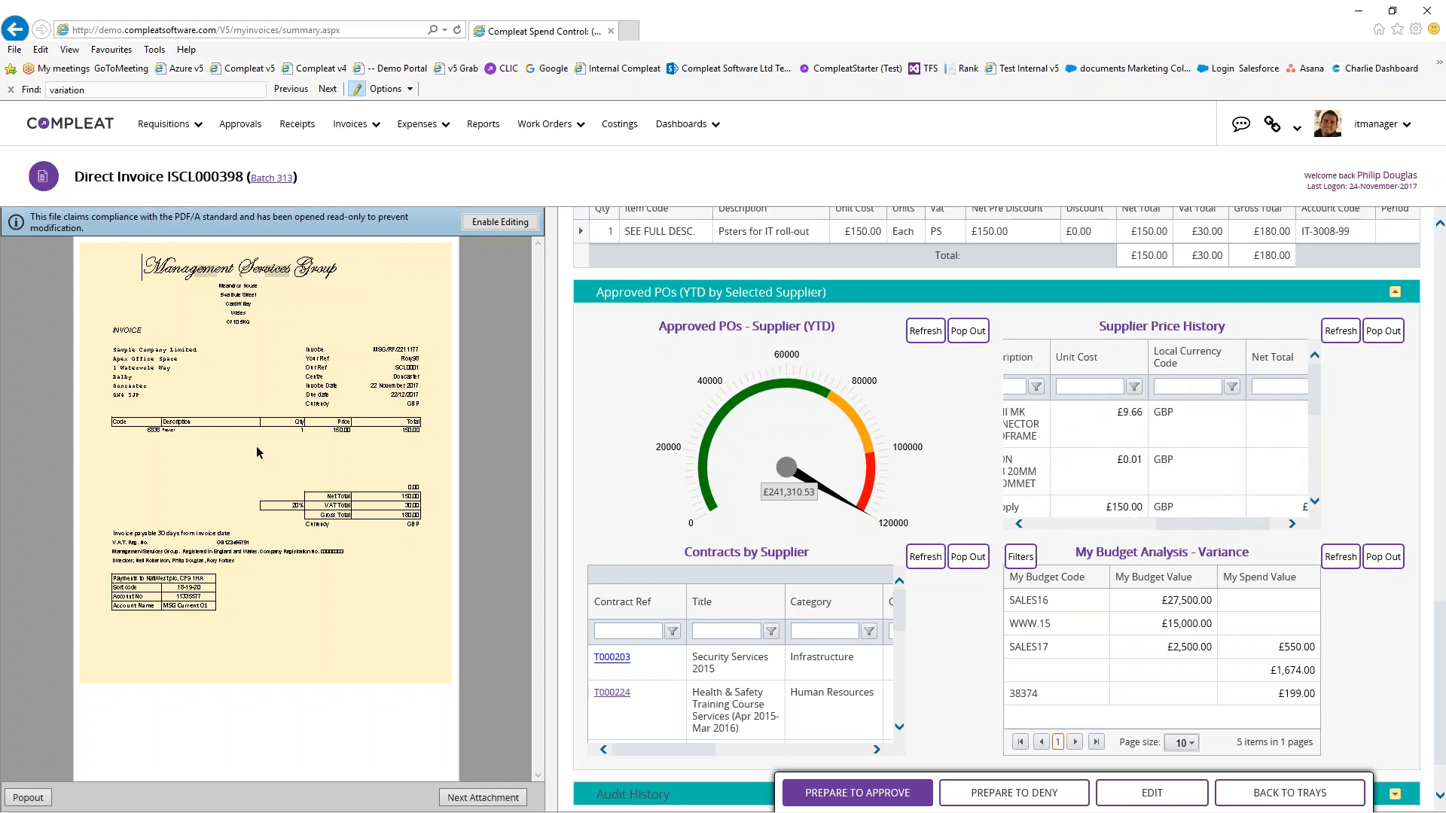
{"action": "left_click", "coordinate": [309, 271]}
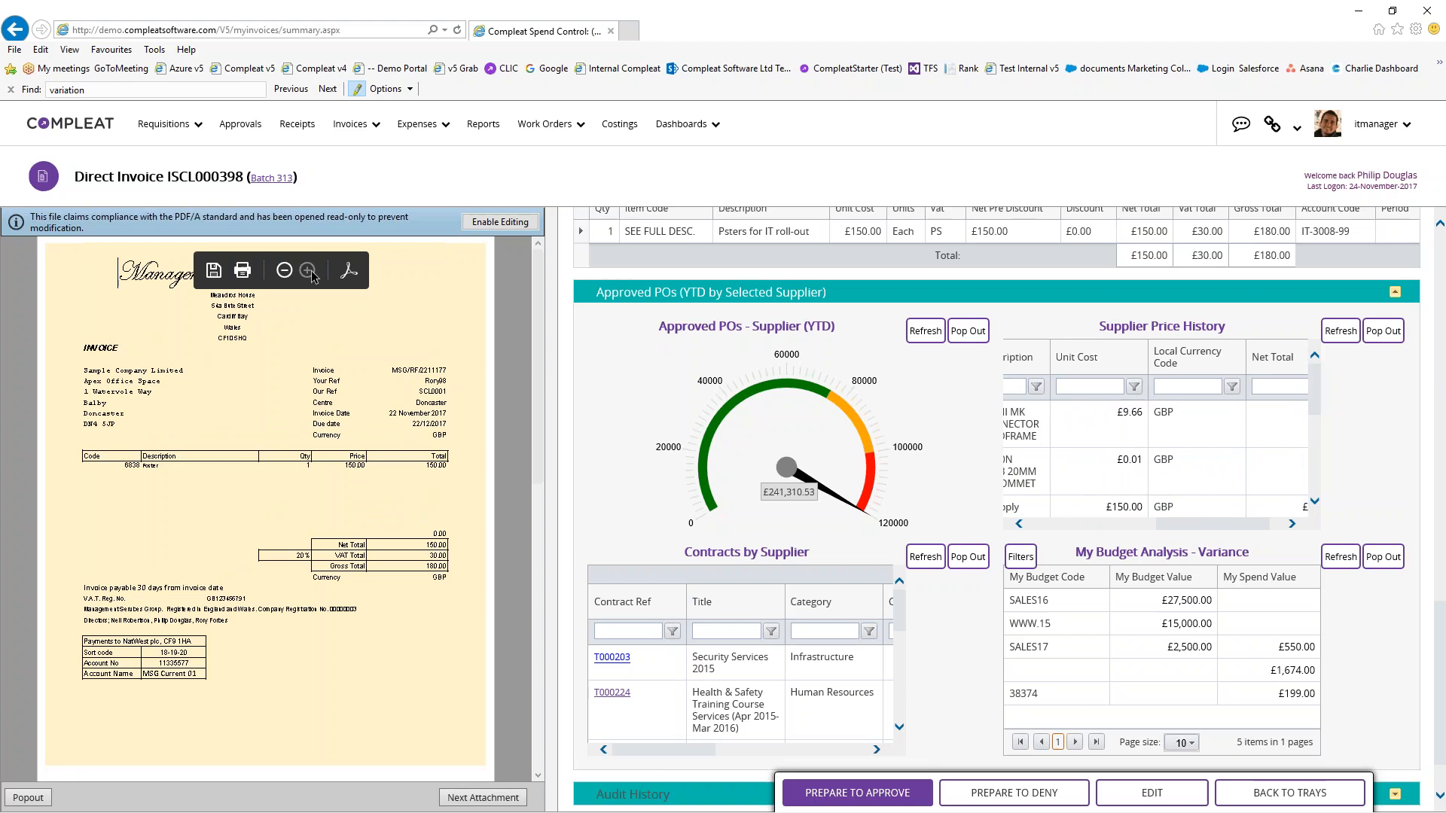
{"action": "left_click", "coordinate": [308, 271]}
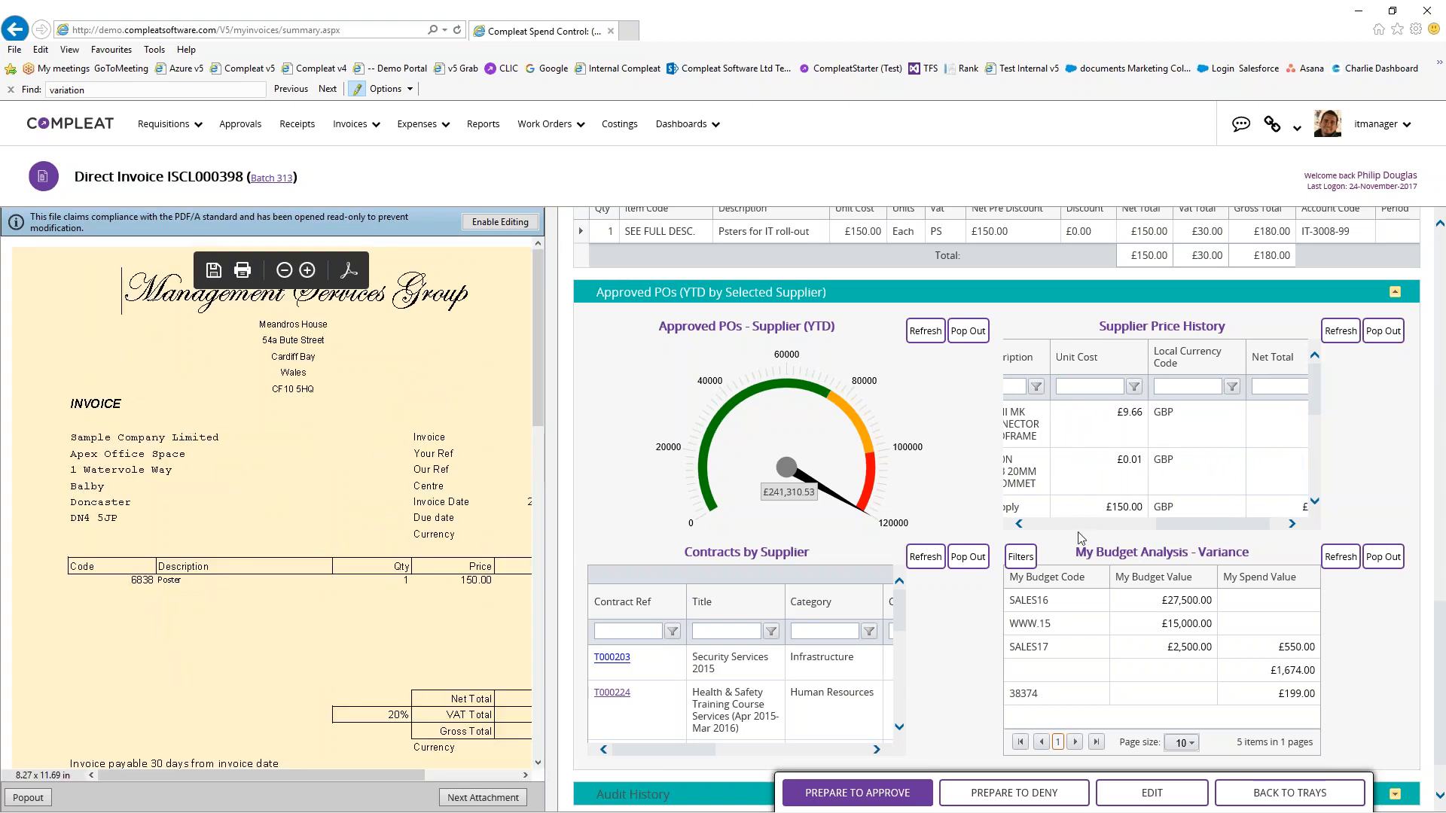
{"action": "left_click_drag", "start_coordinate": [1172, 524], "coordinate": [1137, 524]}
Filter Supplier Price History by item description 'poster'
{"action": "left_click", "coordinate": [1084, 387]}
{"action": "type", "text": "pos"}
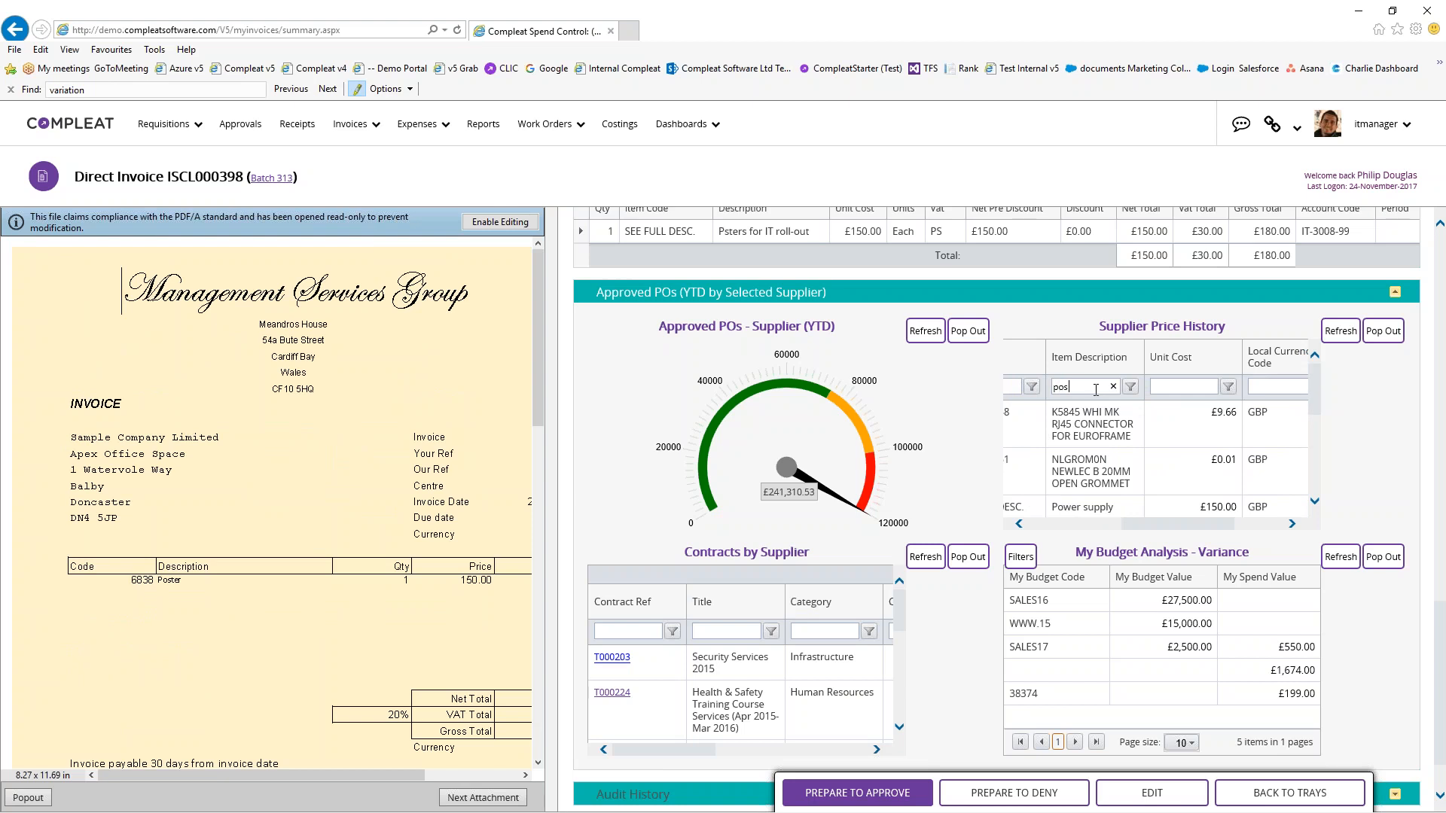
{"action": "type", "text": "ter"}
{"action": "key", "text": "Return"}
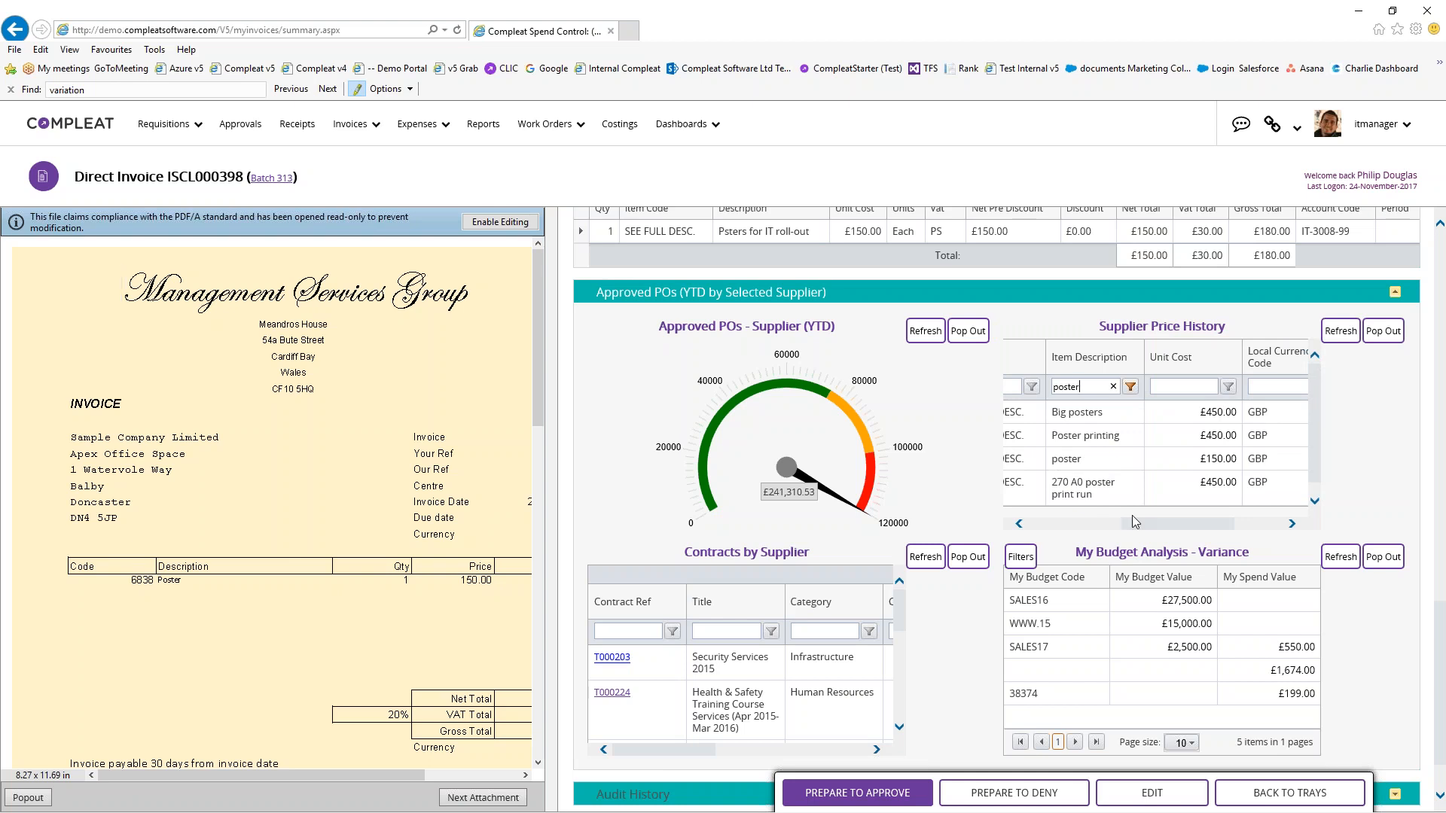
{"action": "left_click", "coordinate": [906, 800]}
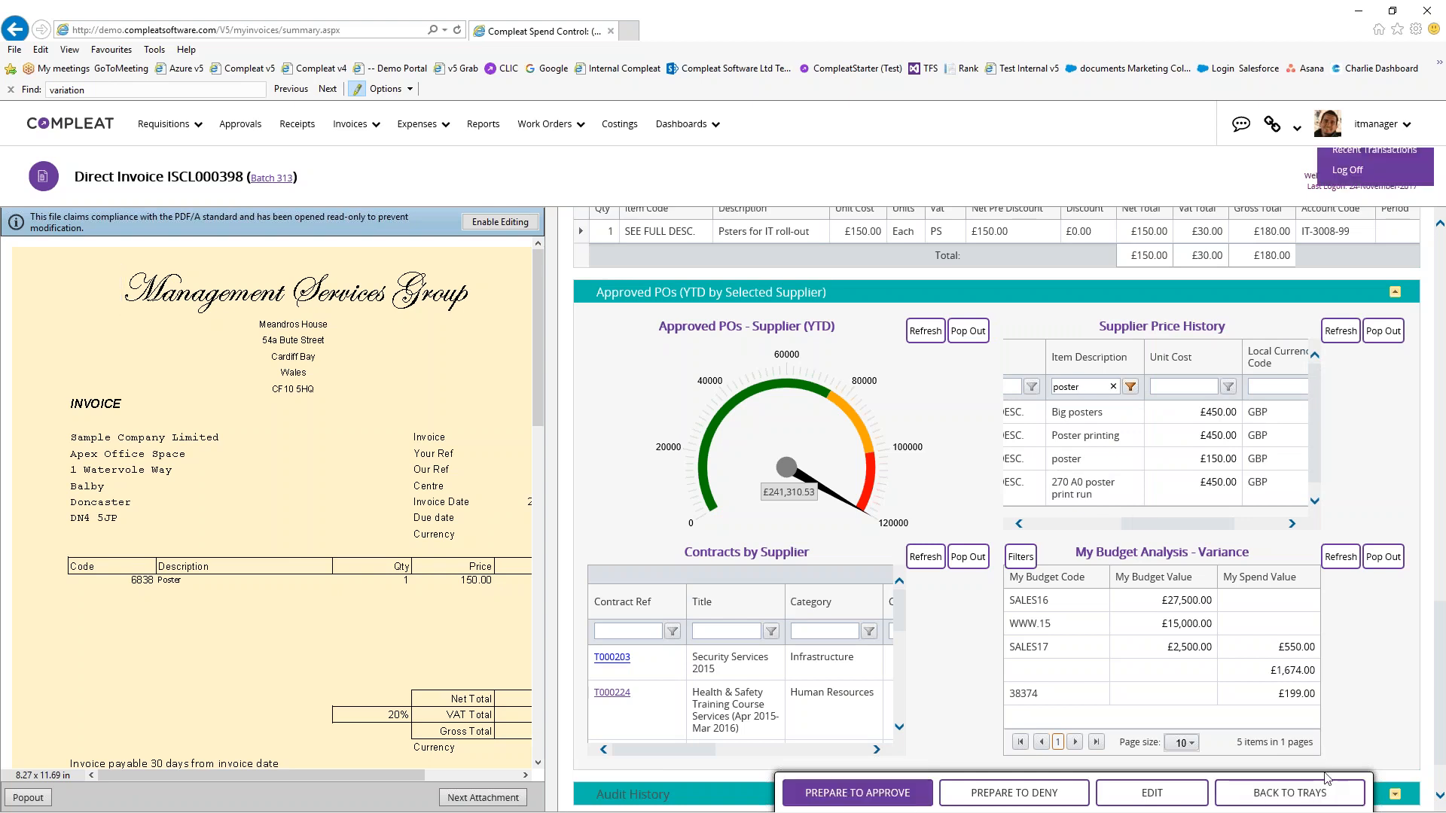
In Personal Settings, set Direct Invoice Summary to Embedded IT Spend Check and save
{"action": "left_click", "coordinate": [1301, 795]}
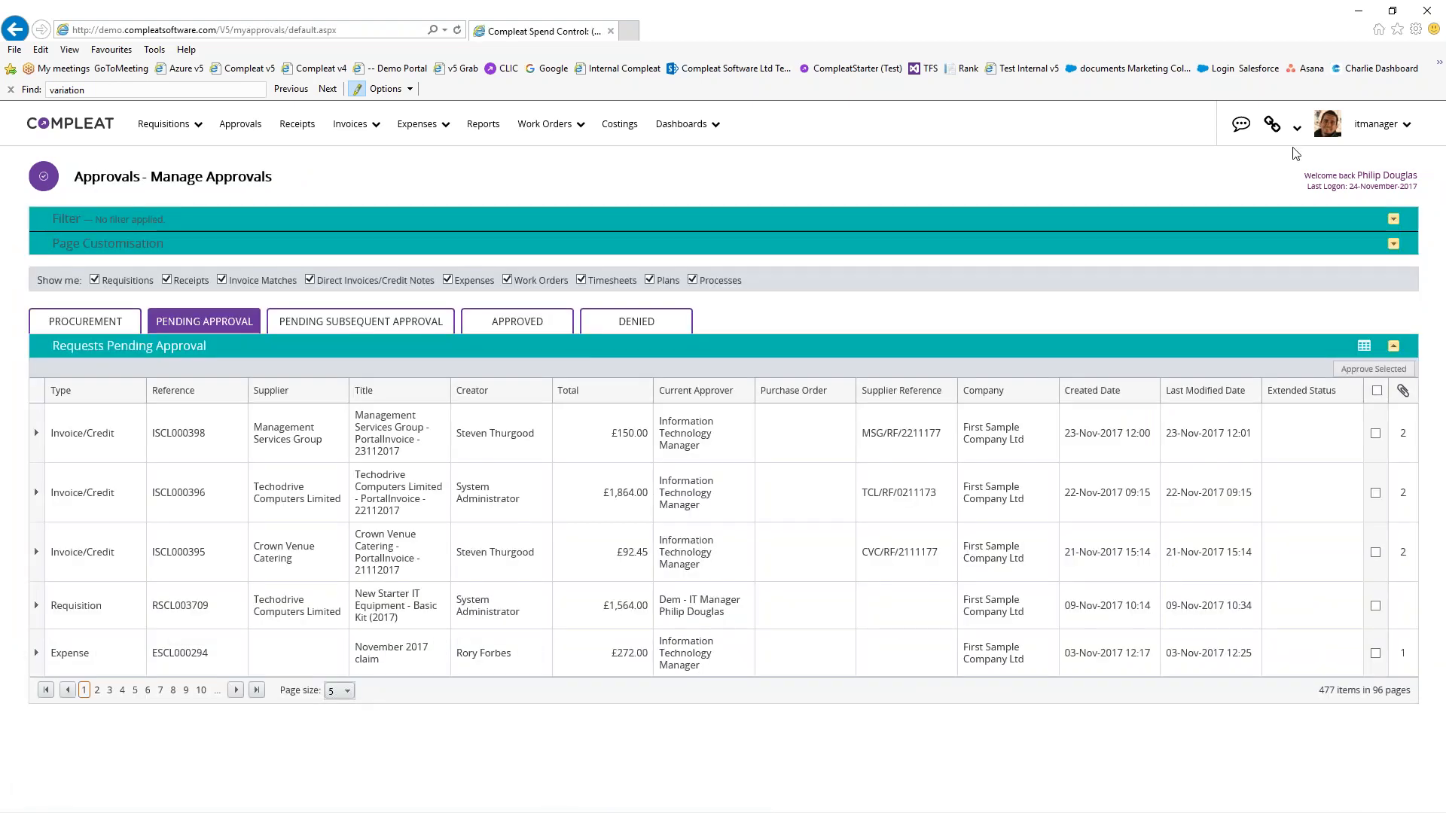
{"action": "left_click", "coordinate": [1376, 128]}
{"action": "left_click", "coordinate": [1380, 164]}
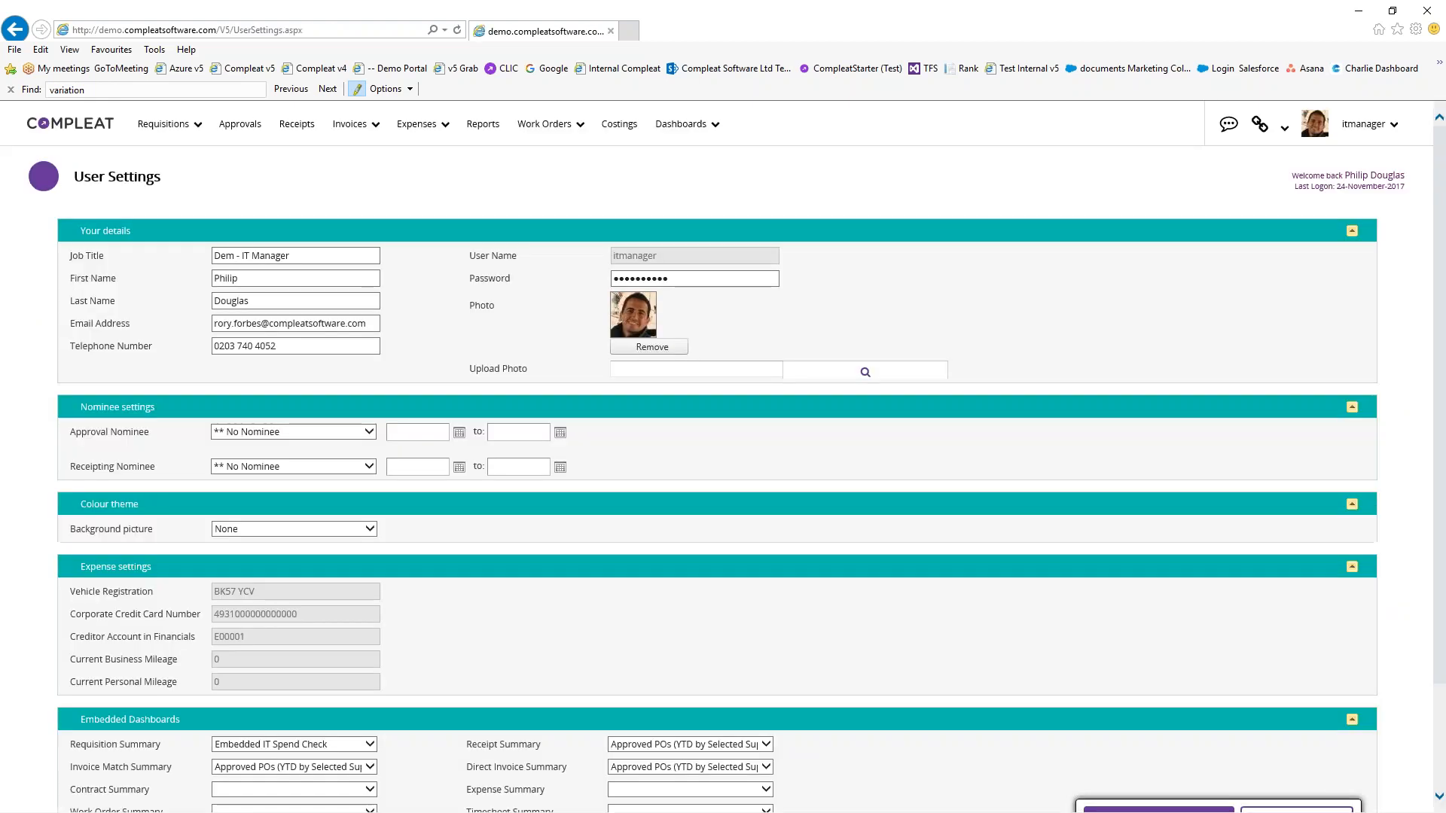
{"action": "scroll", "coordinate": [723, 667], "scroll_direction": "down", "scroll_amount": 2}
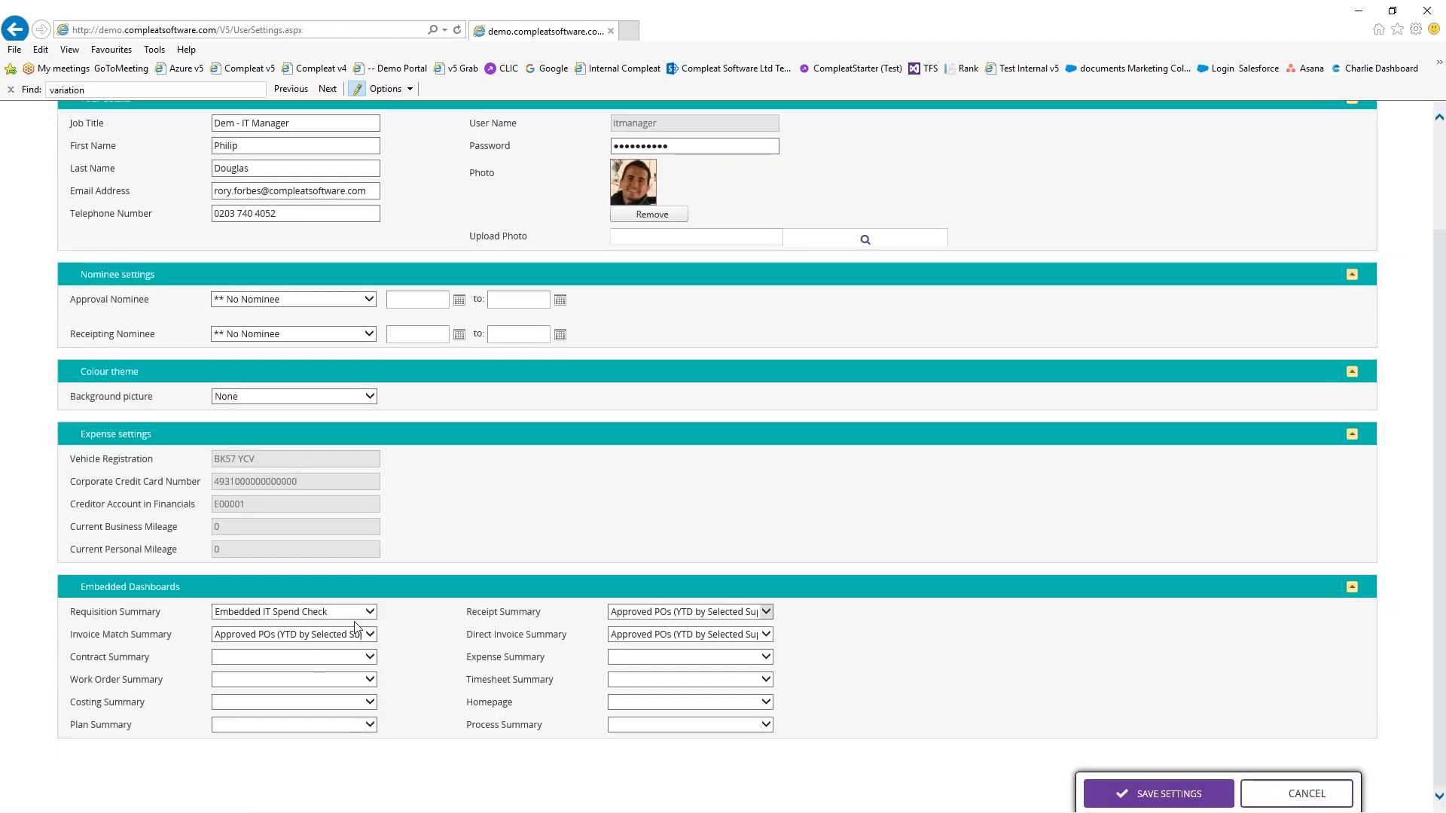
{"action": "left_click", "coordinate": [768, 634]}
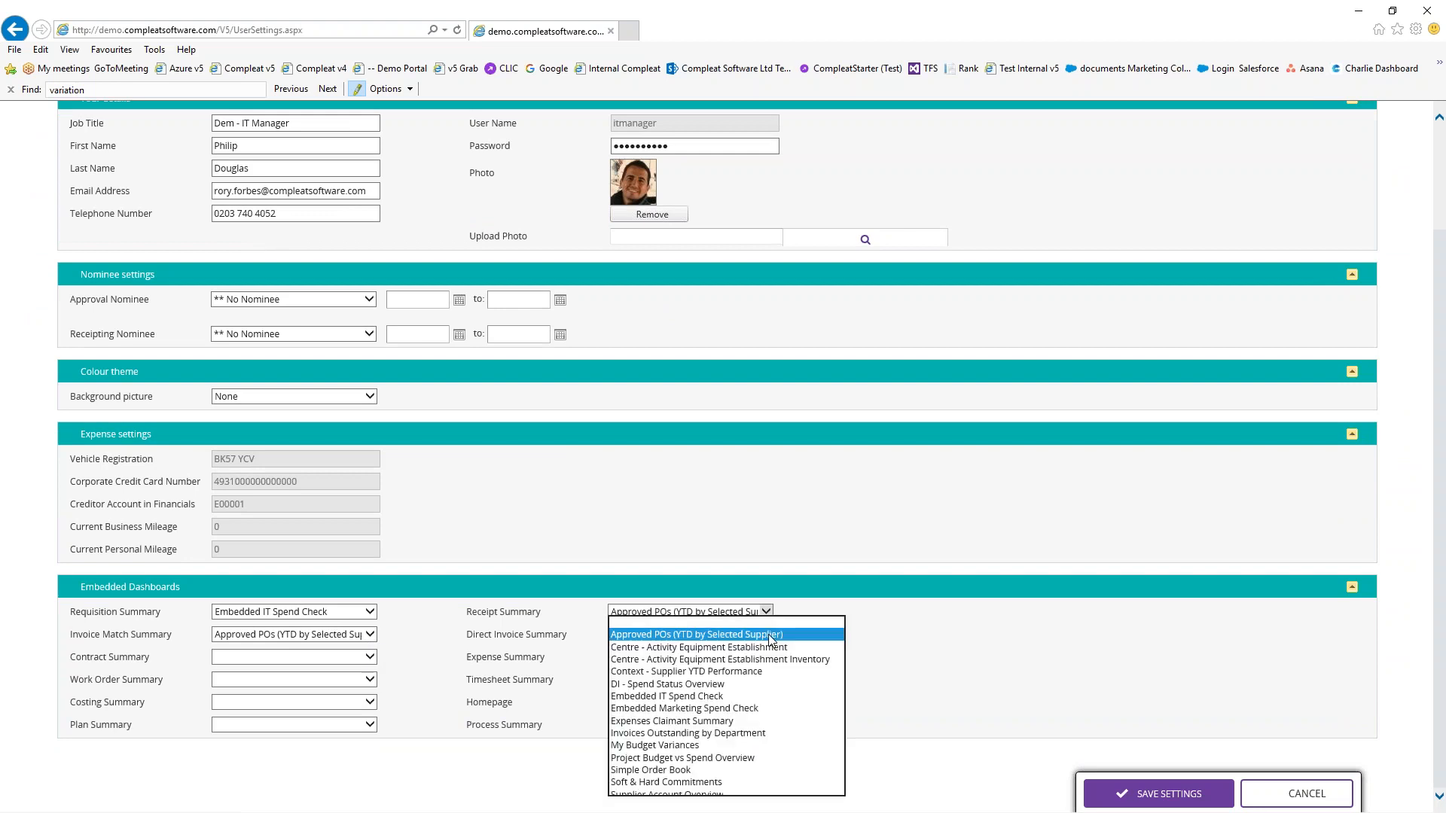
{"action": "left_click", "coordinate": [688, 696]}
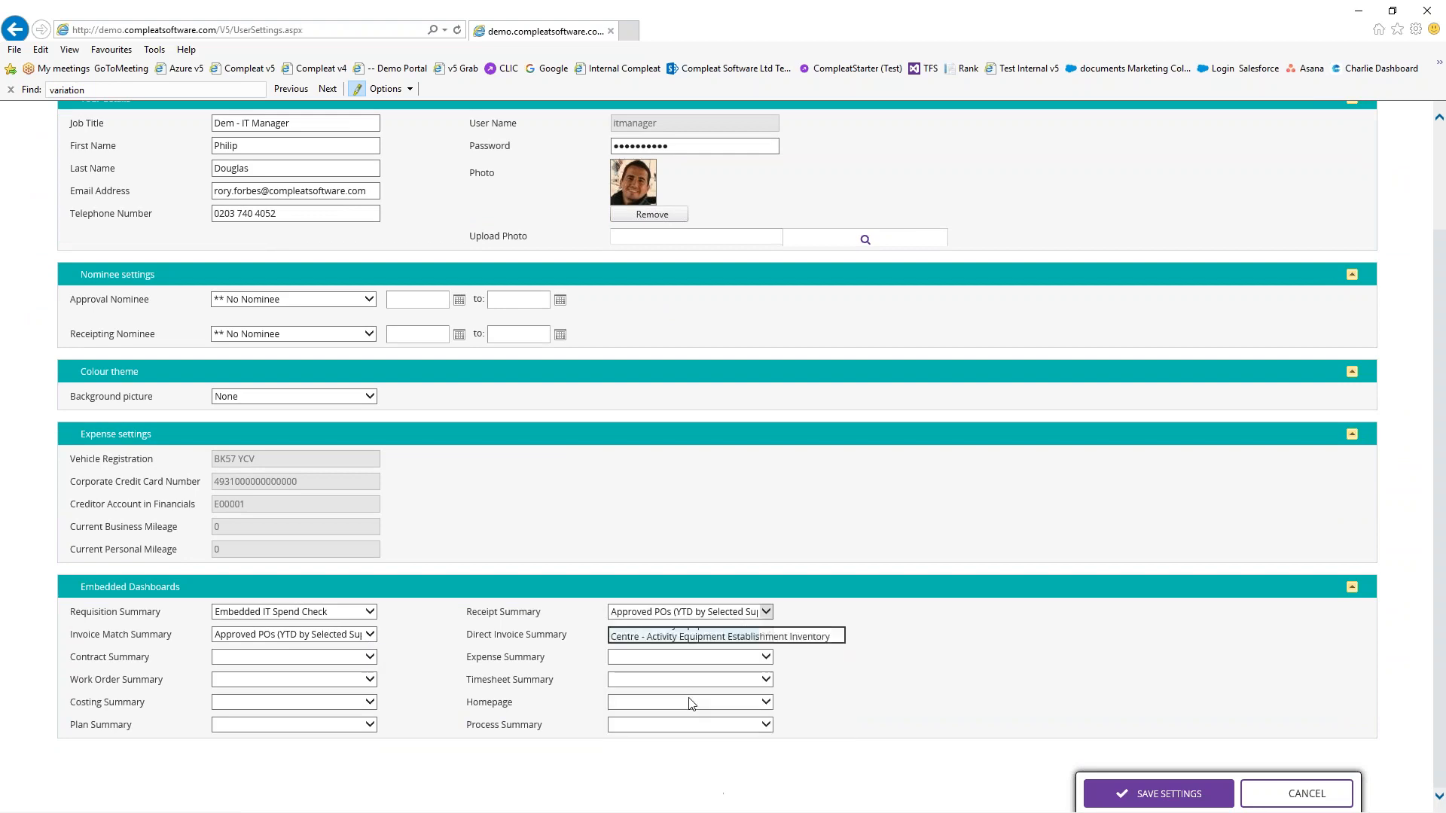
{"action": "left_click", "coordinate": [1184, 783]}
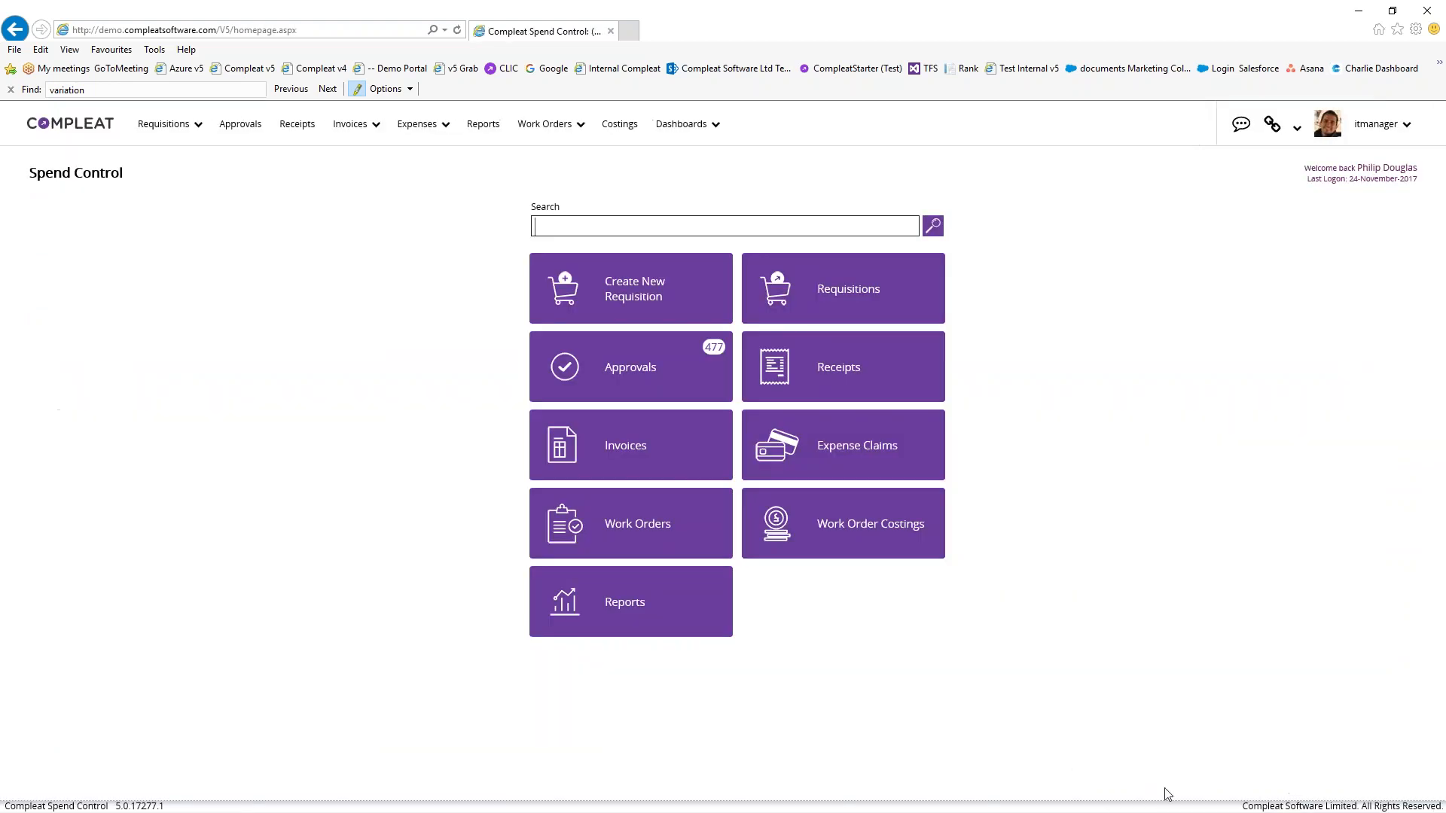
Reopen the Management Services Group invoice from Approvals and widen its form over the preview
{"action": "left_click", "coordinate": [675, 373]}
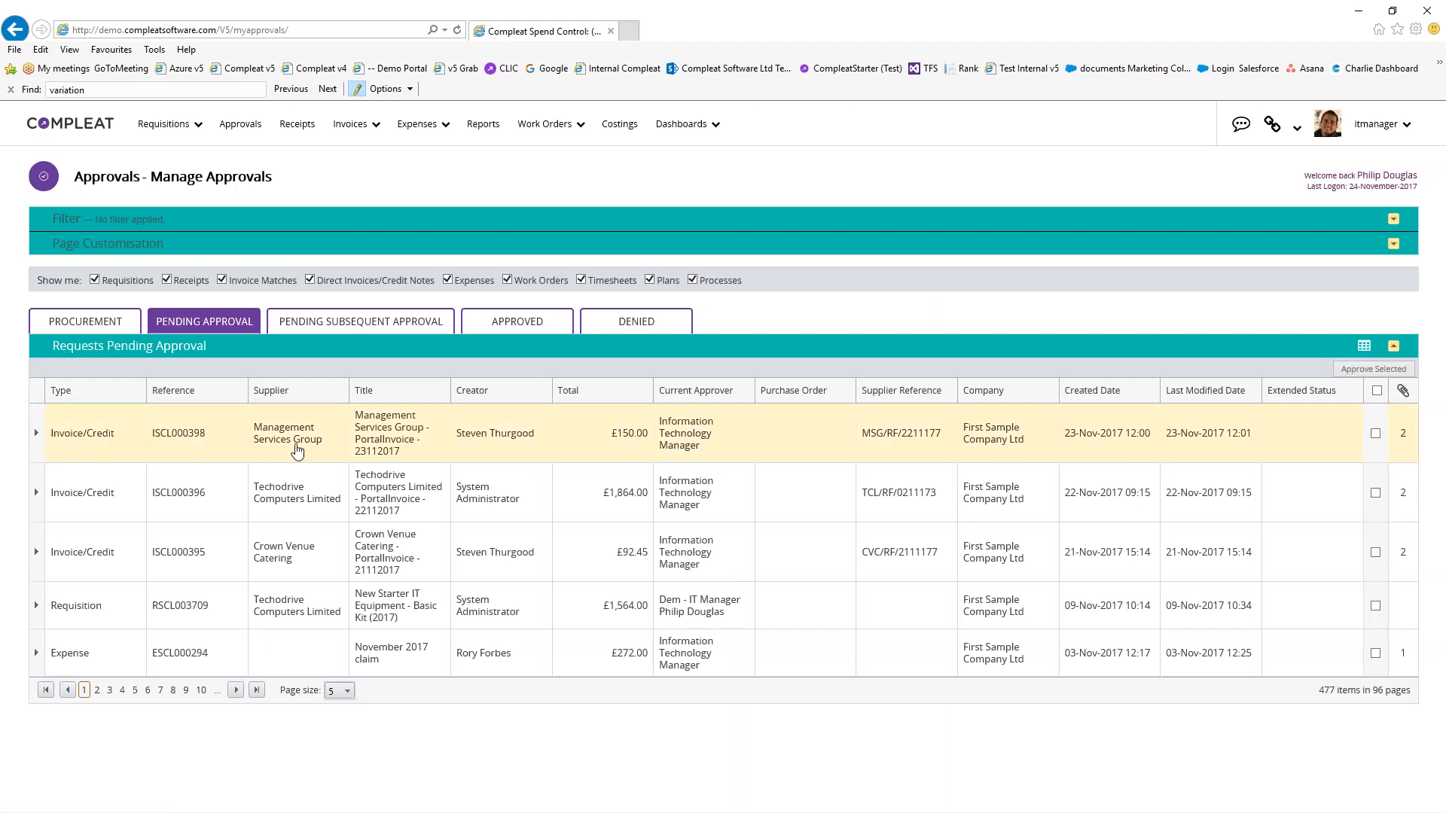
{"action": "double_click", "coordinate": [594, 451]}
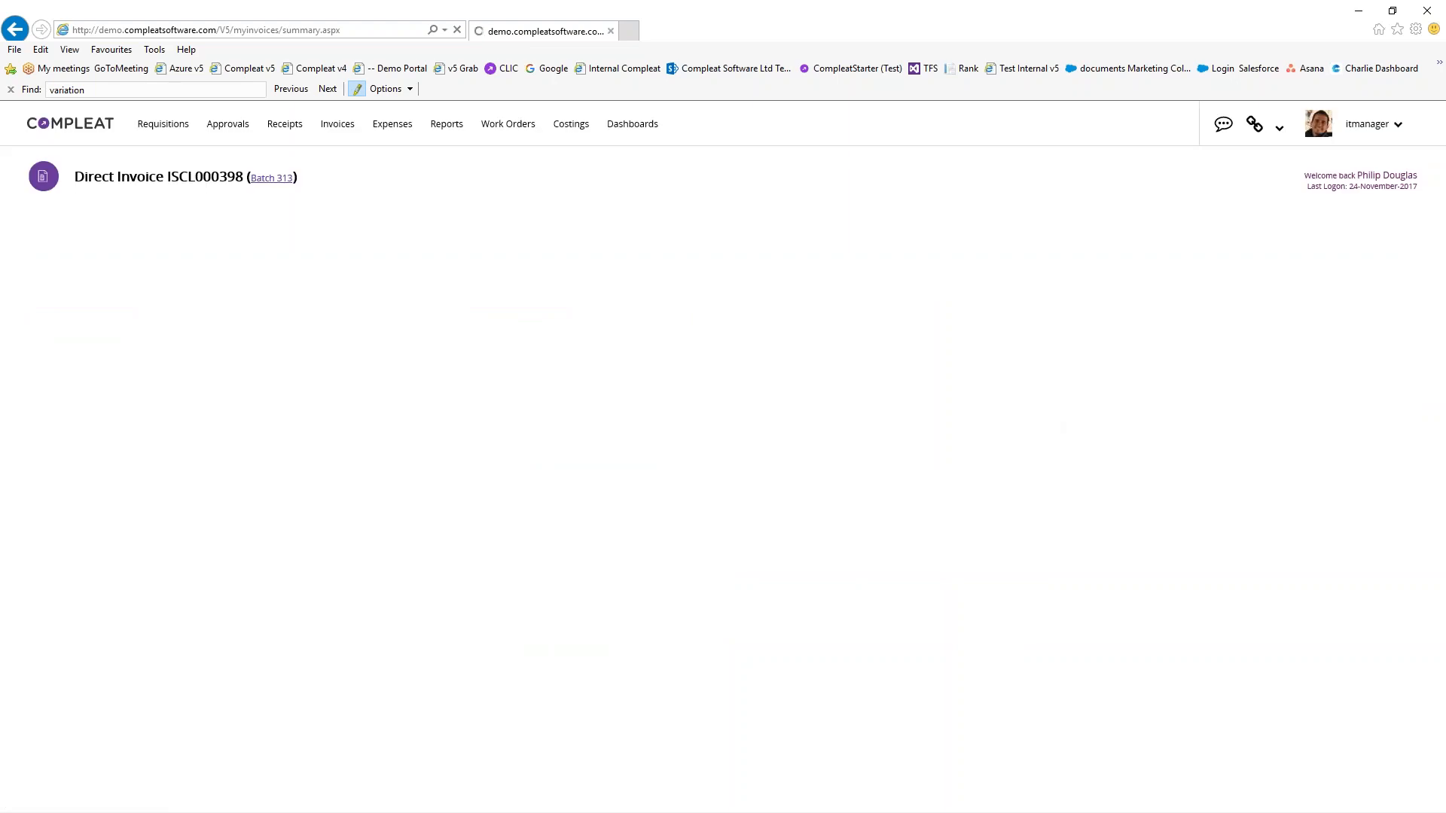
{"action": "left_click_drag", "start_coordinate": [550, 444], "coordinate": [359, 452]}
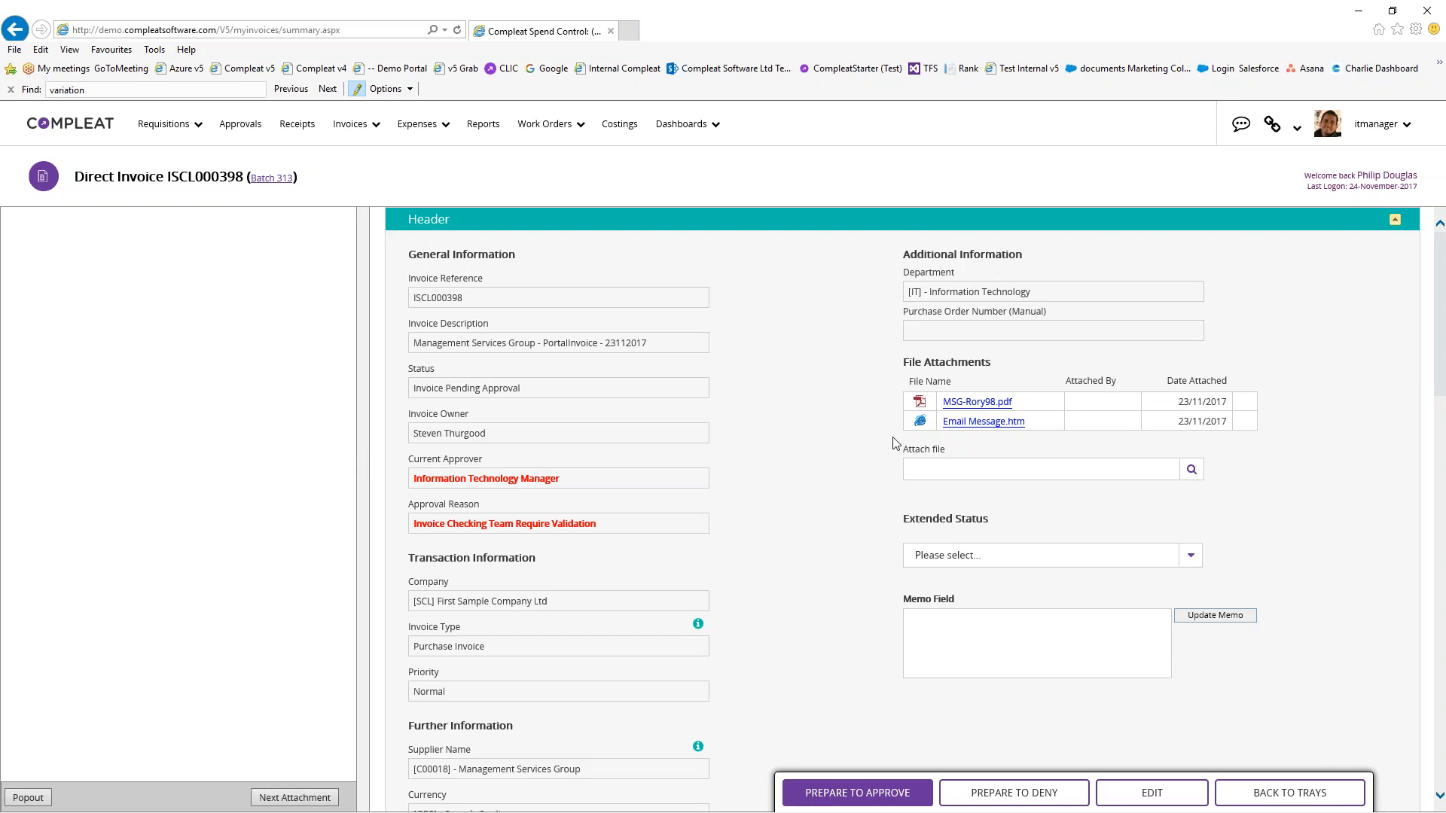
Read the Budget Check bar values on the Embedded IT Spend Check panel, then show the user menu
{"action": "scroll", "coordinate": [870, 451], "scroll_direction": "down", "scroll_amount": 15}
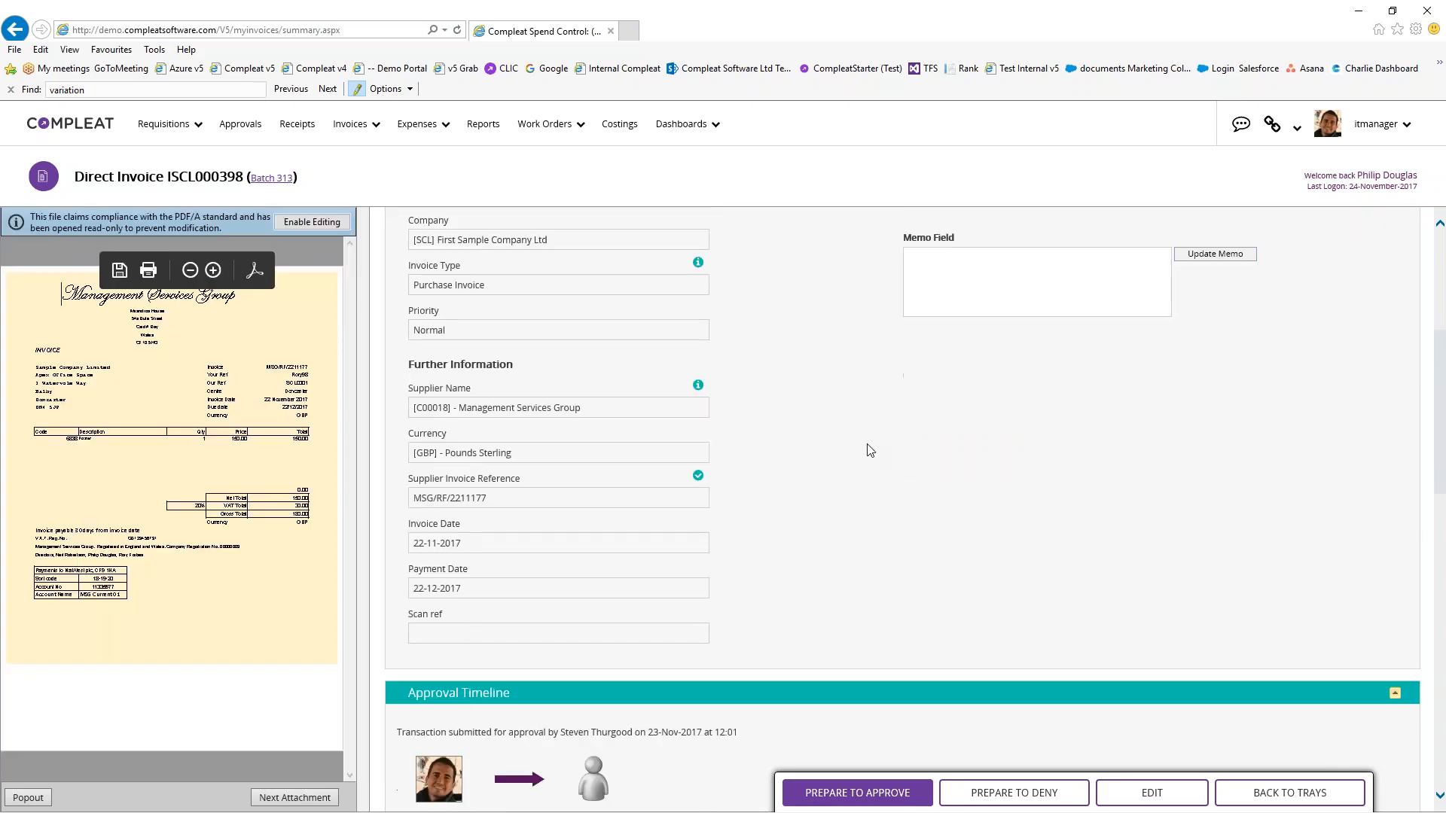
{"action": "scroll", "coordinate": [870, 450], "scroll_direction": "down", "scroll_amount": 3}
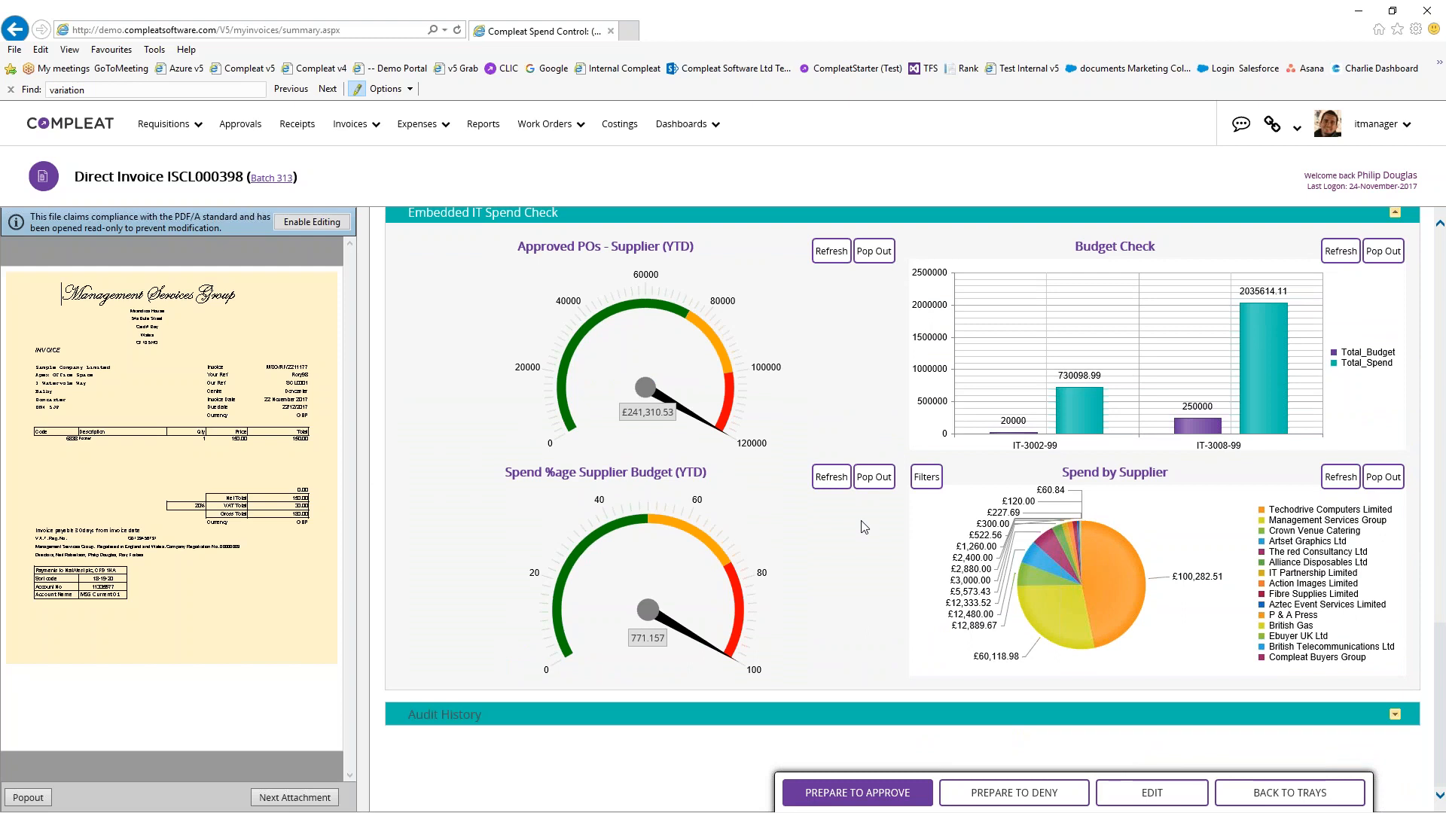
{"action": "scroll", "coordinate": [452, 304], "scroll_direction": "up", "scroll_amount": 1}
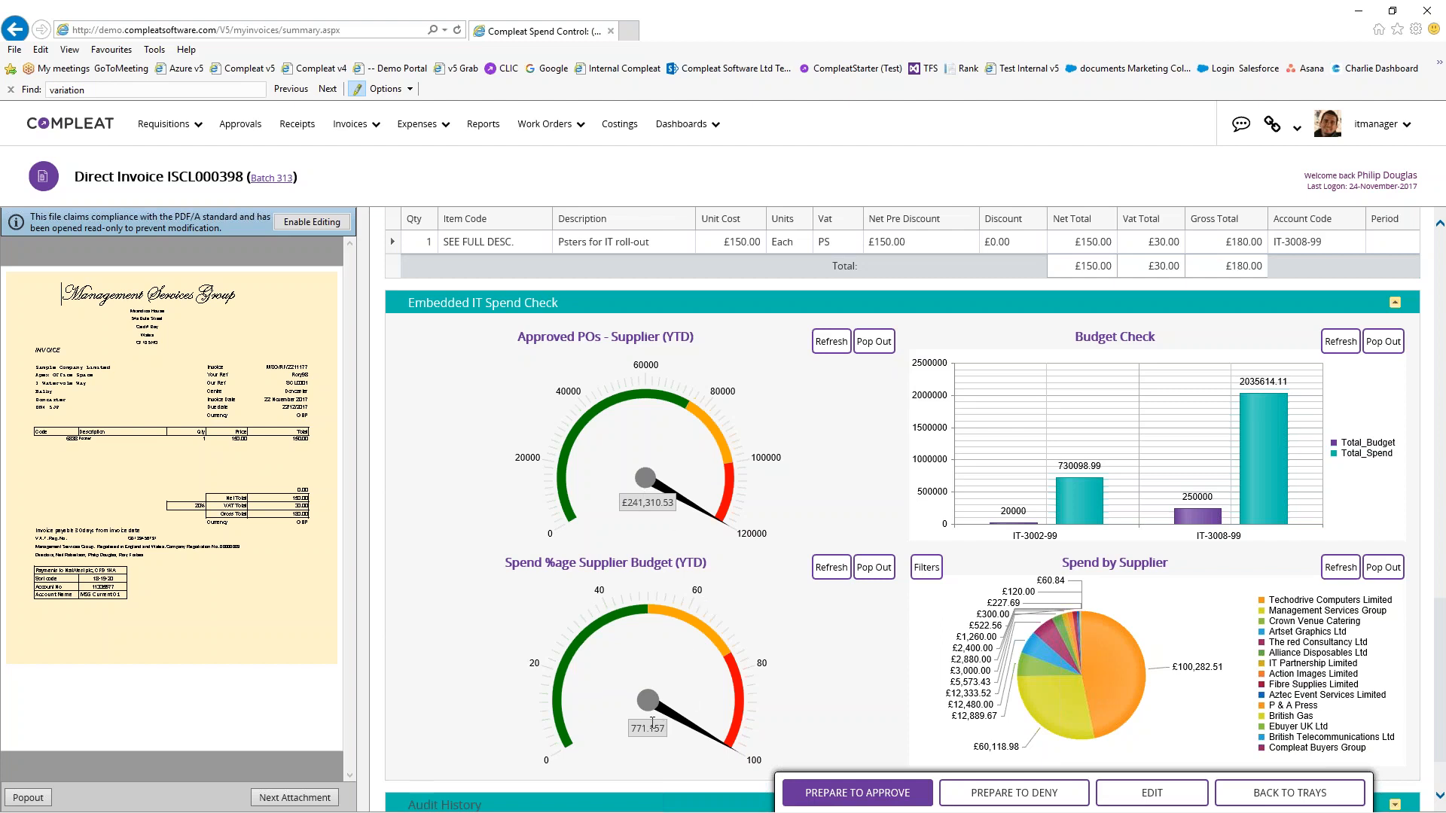
{"action": "mouse_move", "coordinate": [1195, 520]}
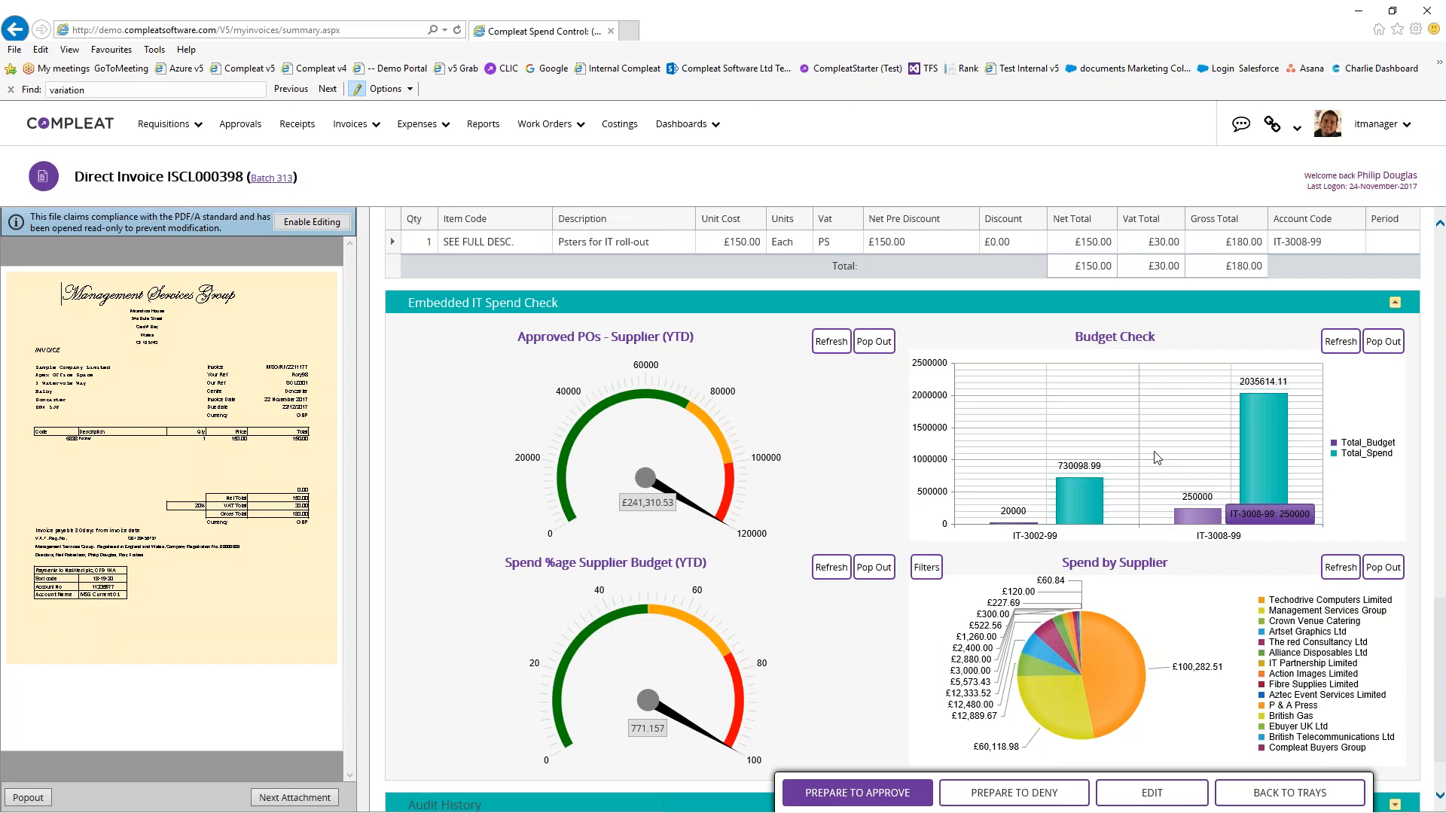
{"action": "mouse_move", "coordinate": [1183, 413]}
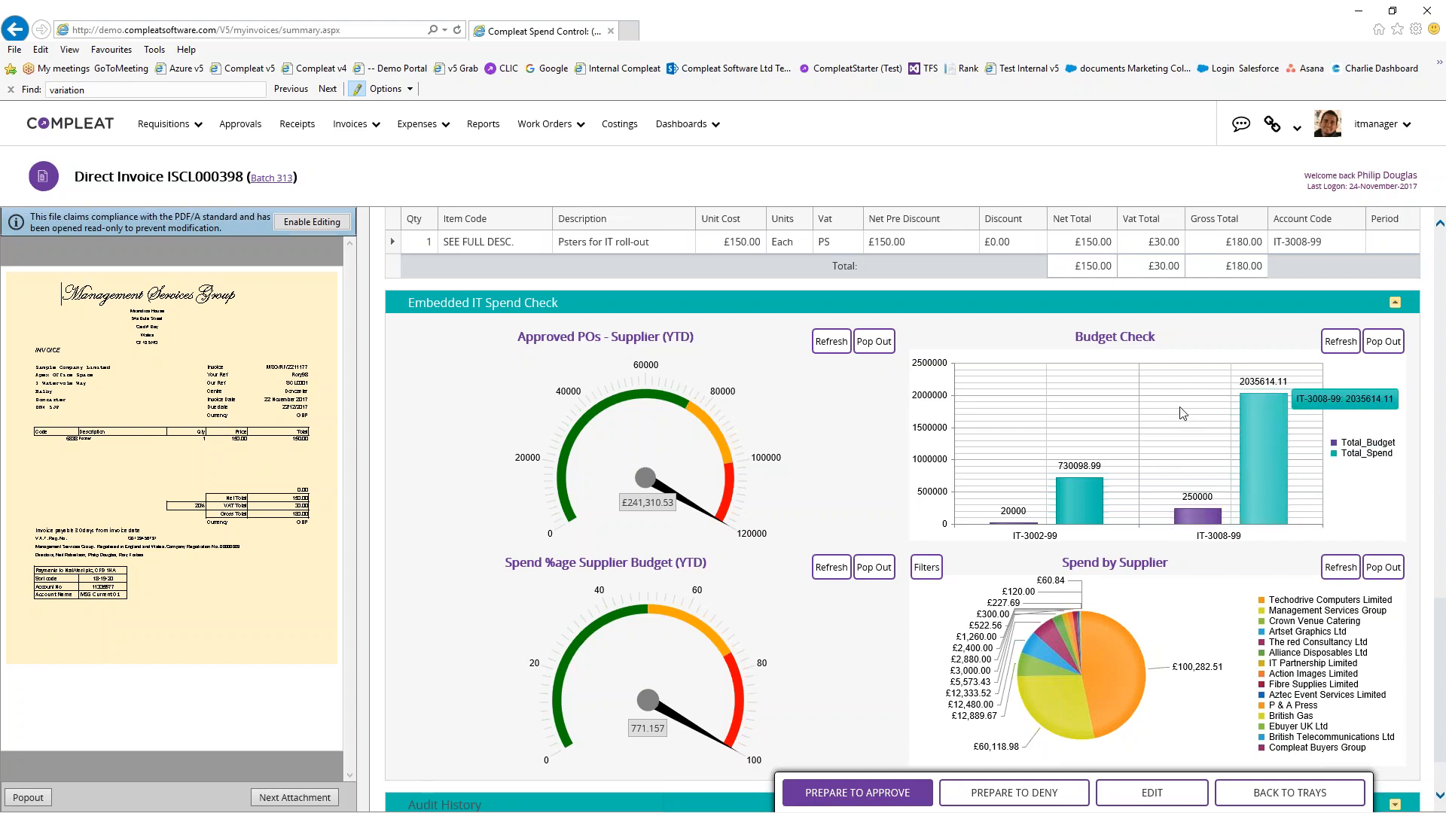
{"action": "scroll", "coordinate": [497, 283], "scroll_direction": "up", "scroll_amount": 2}
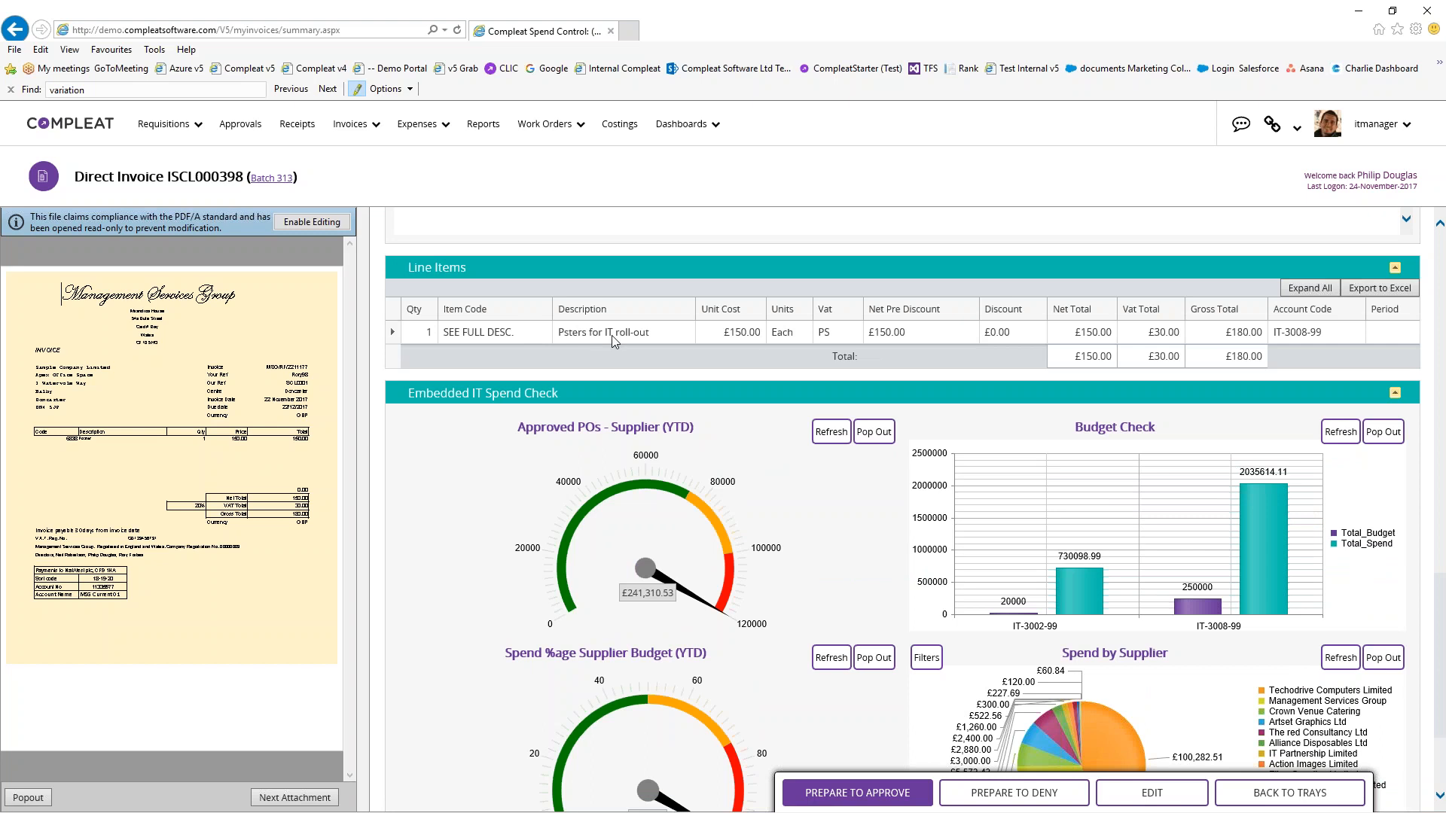
{"action": "scroll", "coordinate": [914, 442], "scroll_direction": "up", "scroll_amount": 6}
{"action": "scroll", "coordinate": [913, 442], "scroll_direction": "down", "scroll_amount": 2}
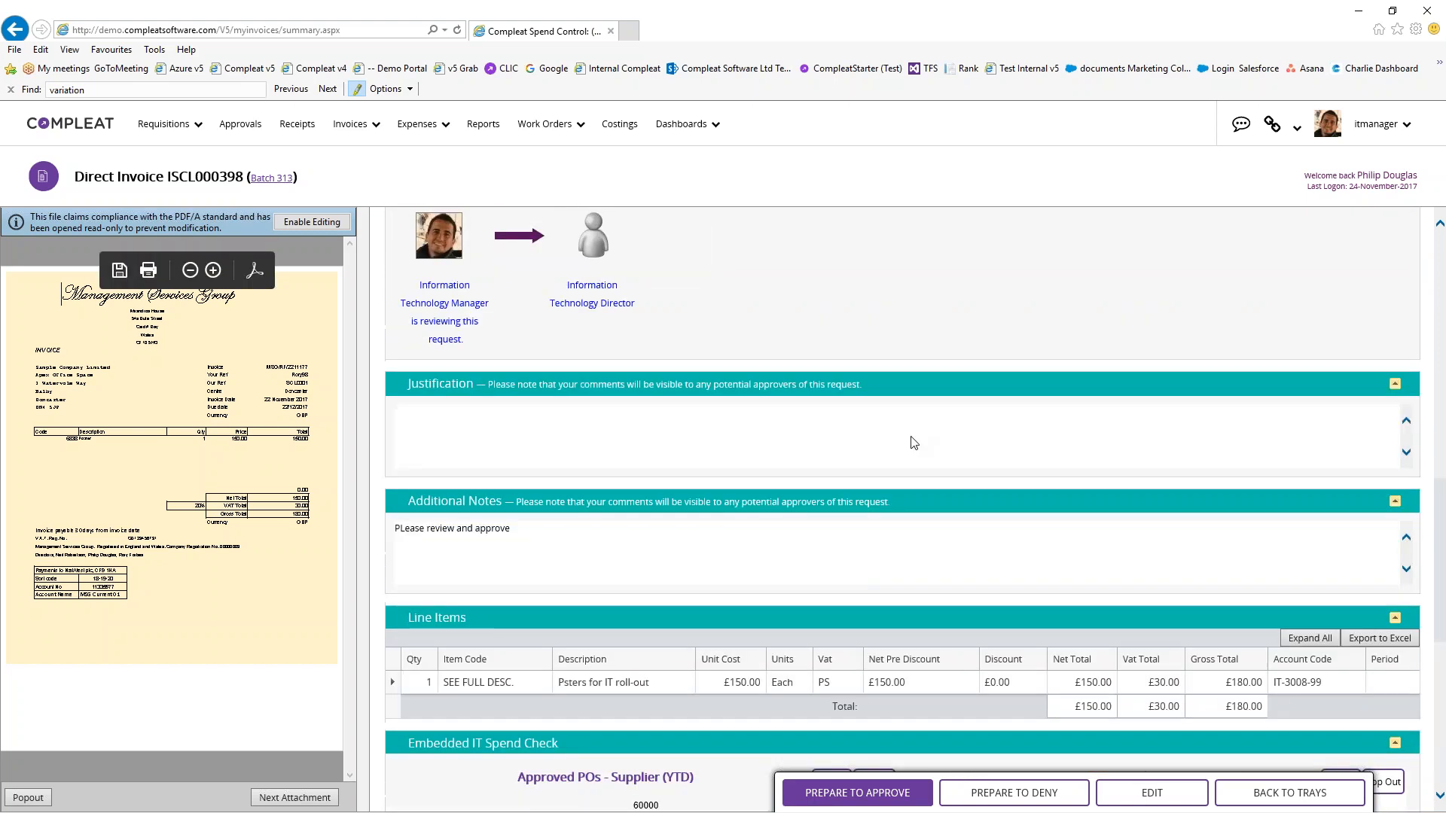
{"action": "scroll", "coordinate": [913, 443], "scroll_direction": "down", "scroll_amount": 5}
{"action": "mouse_move", "coordinate": [1265, 458]}
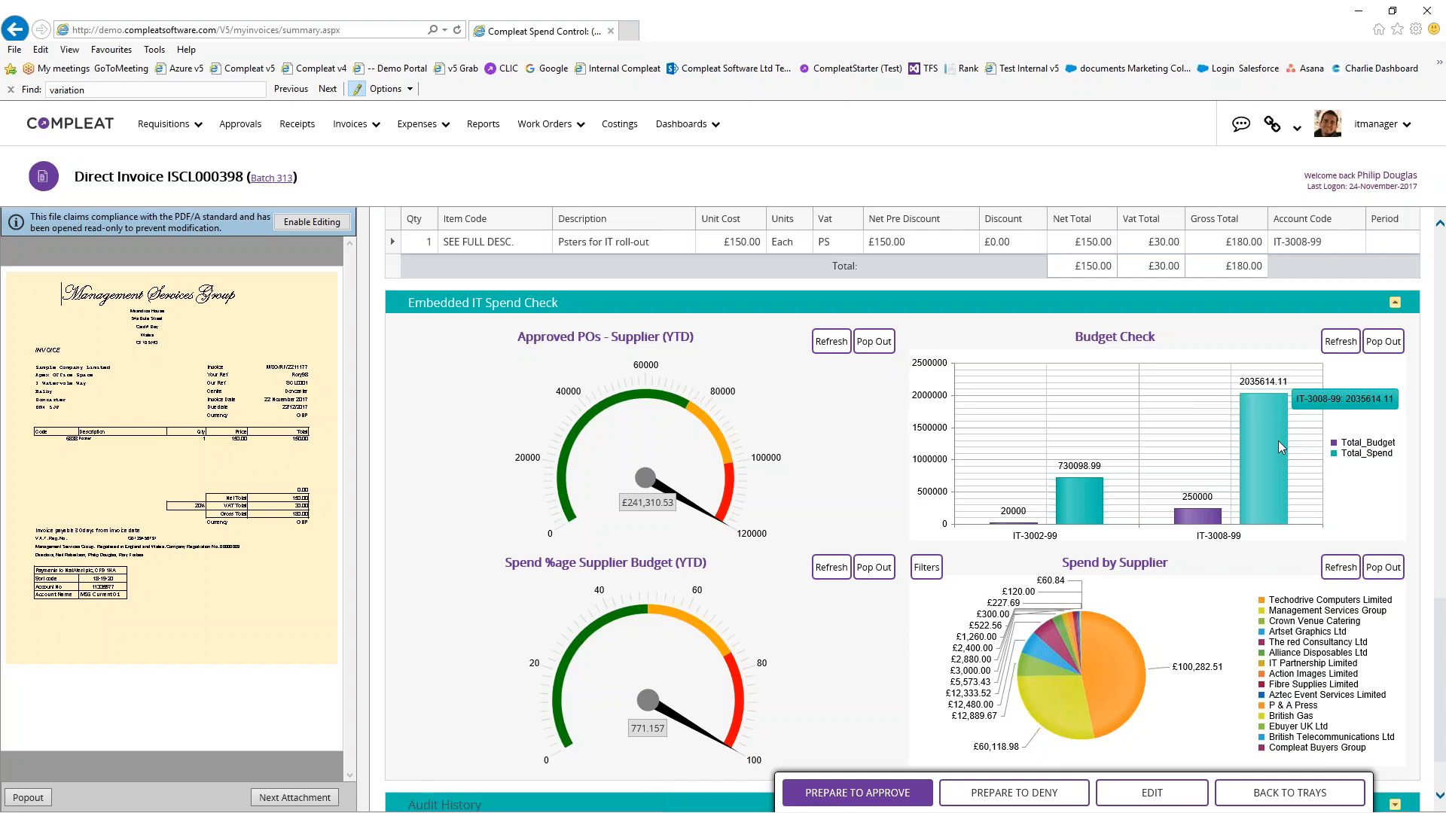
{"action": "mouse_move", "coordinate": [1377, 129]}
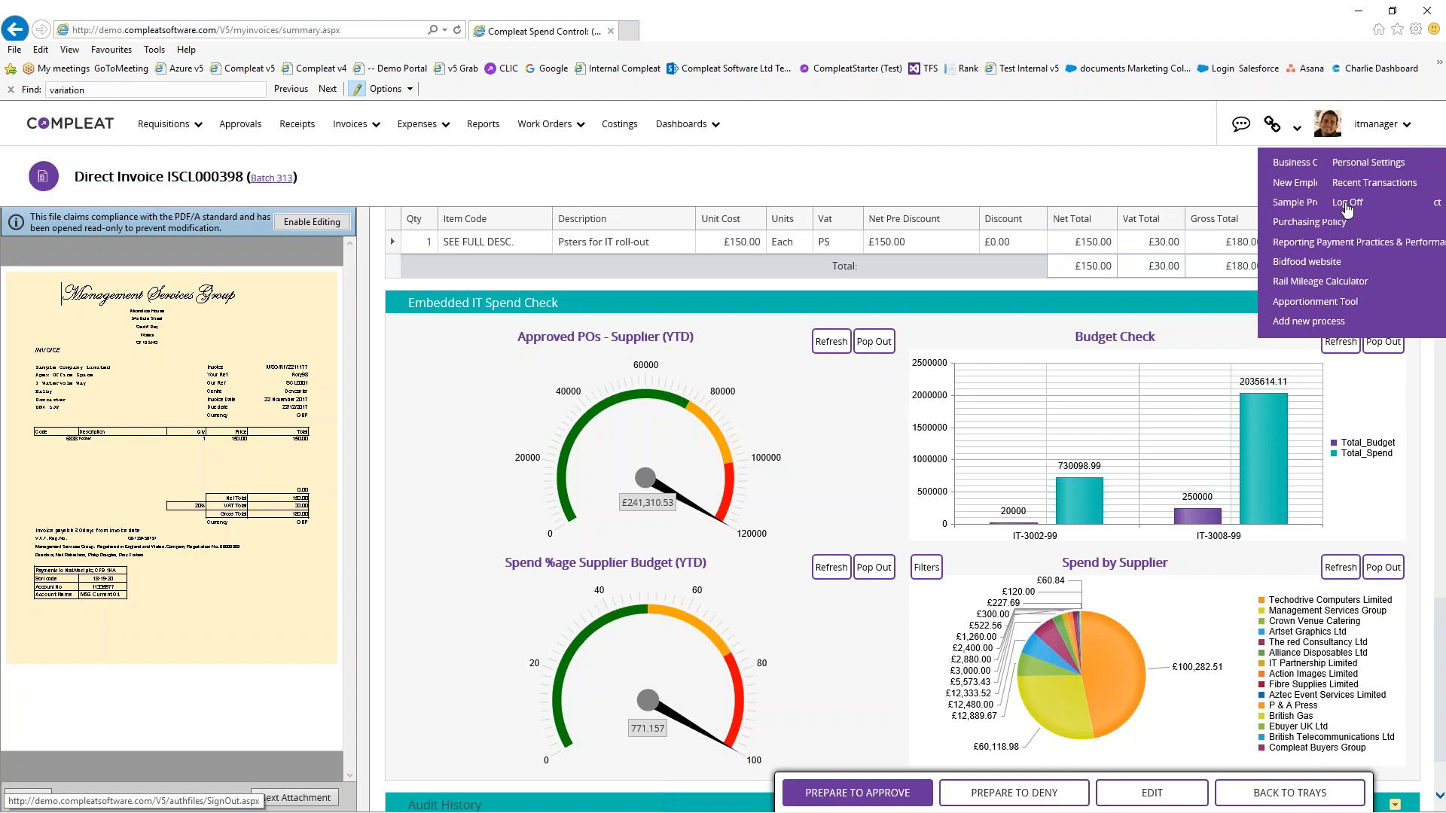
Log off and sign back in with the admin user name
{"action": "left_click", "coordinate": [1347, 205]}
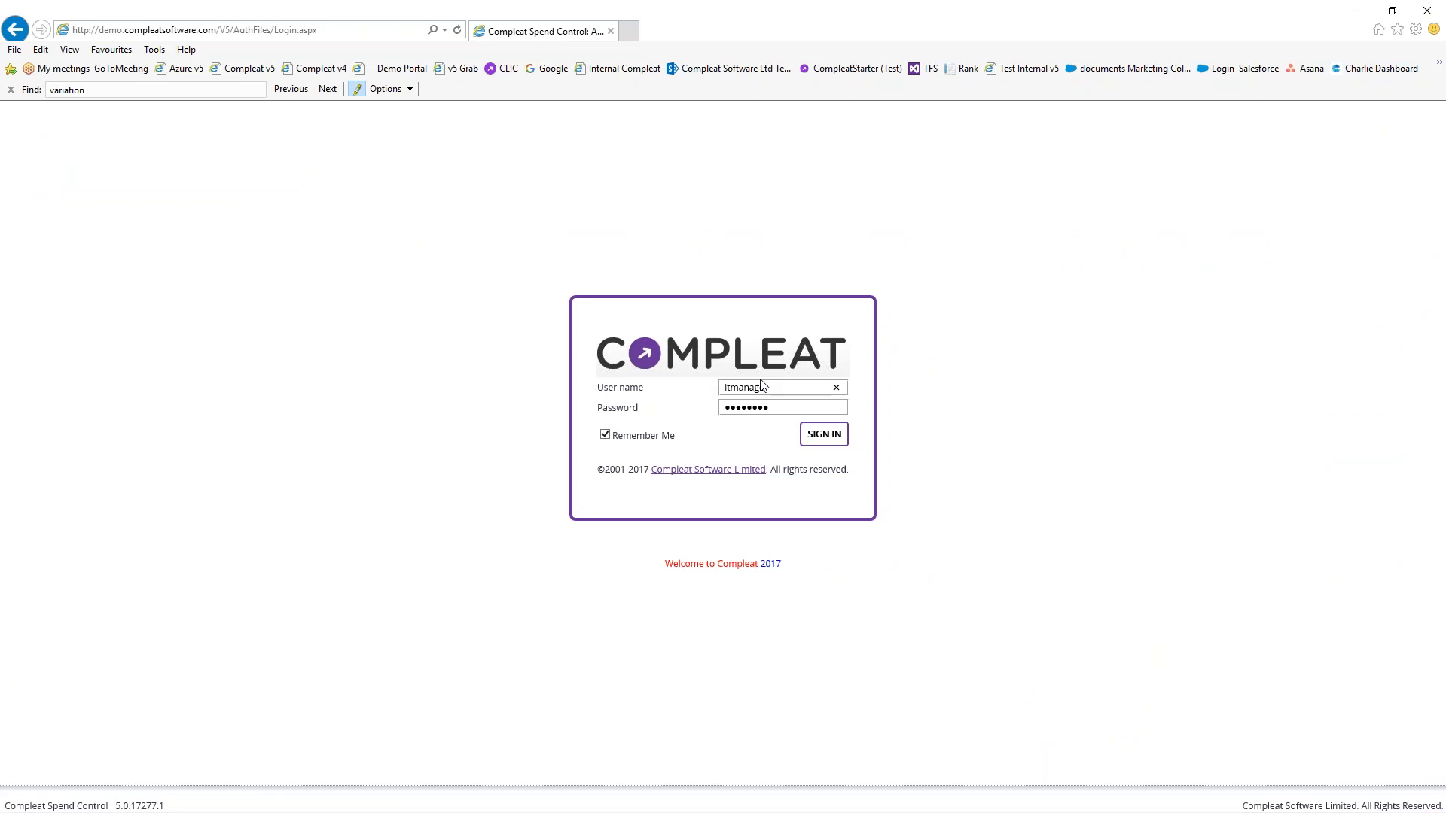
{"action": "double_click", "coordinate": [763, 385]}
{"action": "type", "text": "admin"}
{"action": "key", "text": "Tab"}
{"action": "key", "text": "Return"}
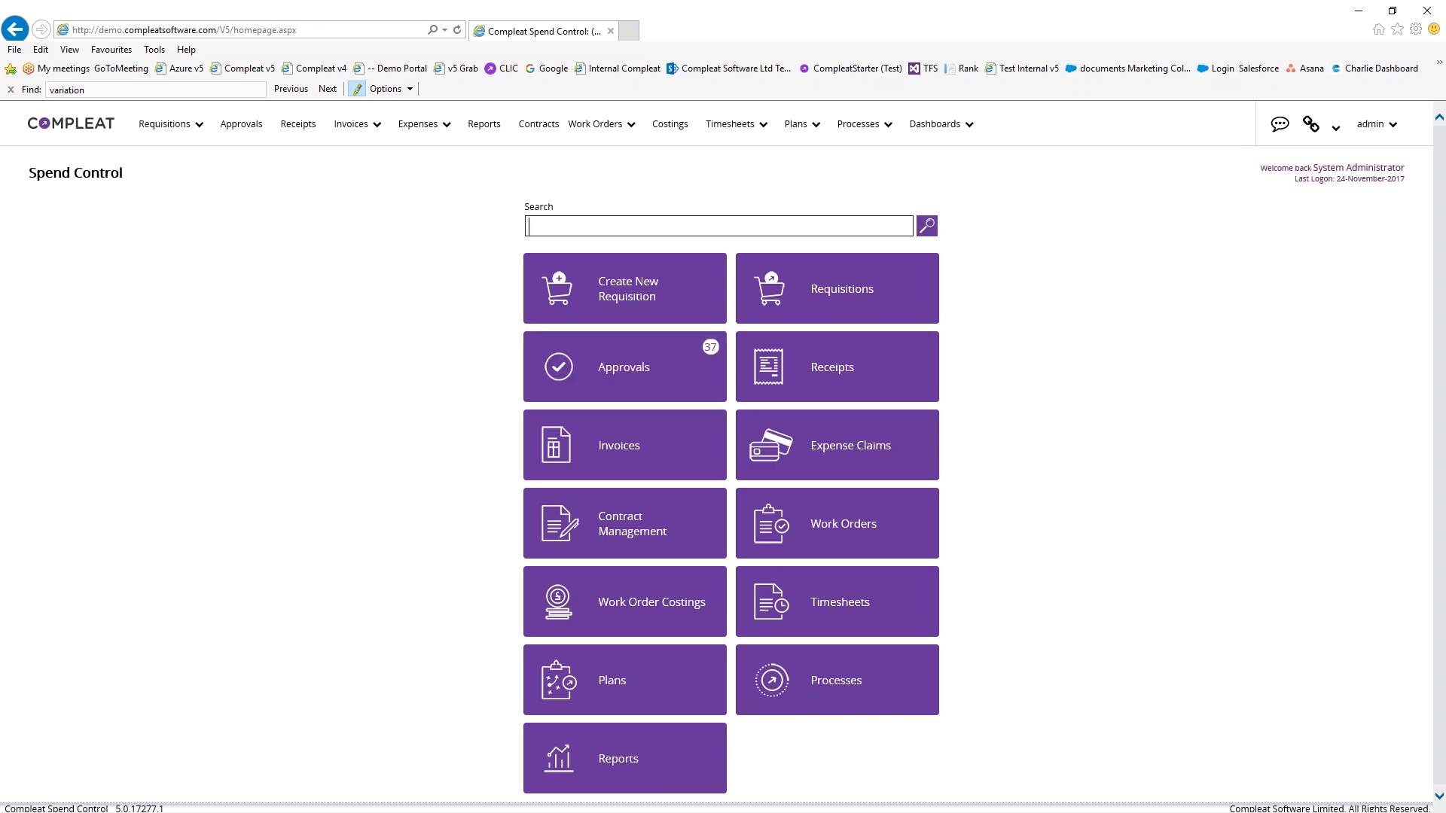
Browse the Dashboards list, then go to Admin Home from the admin user menu
{"action": "left_click", "coordinate": [947, 132]}
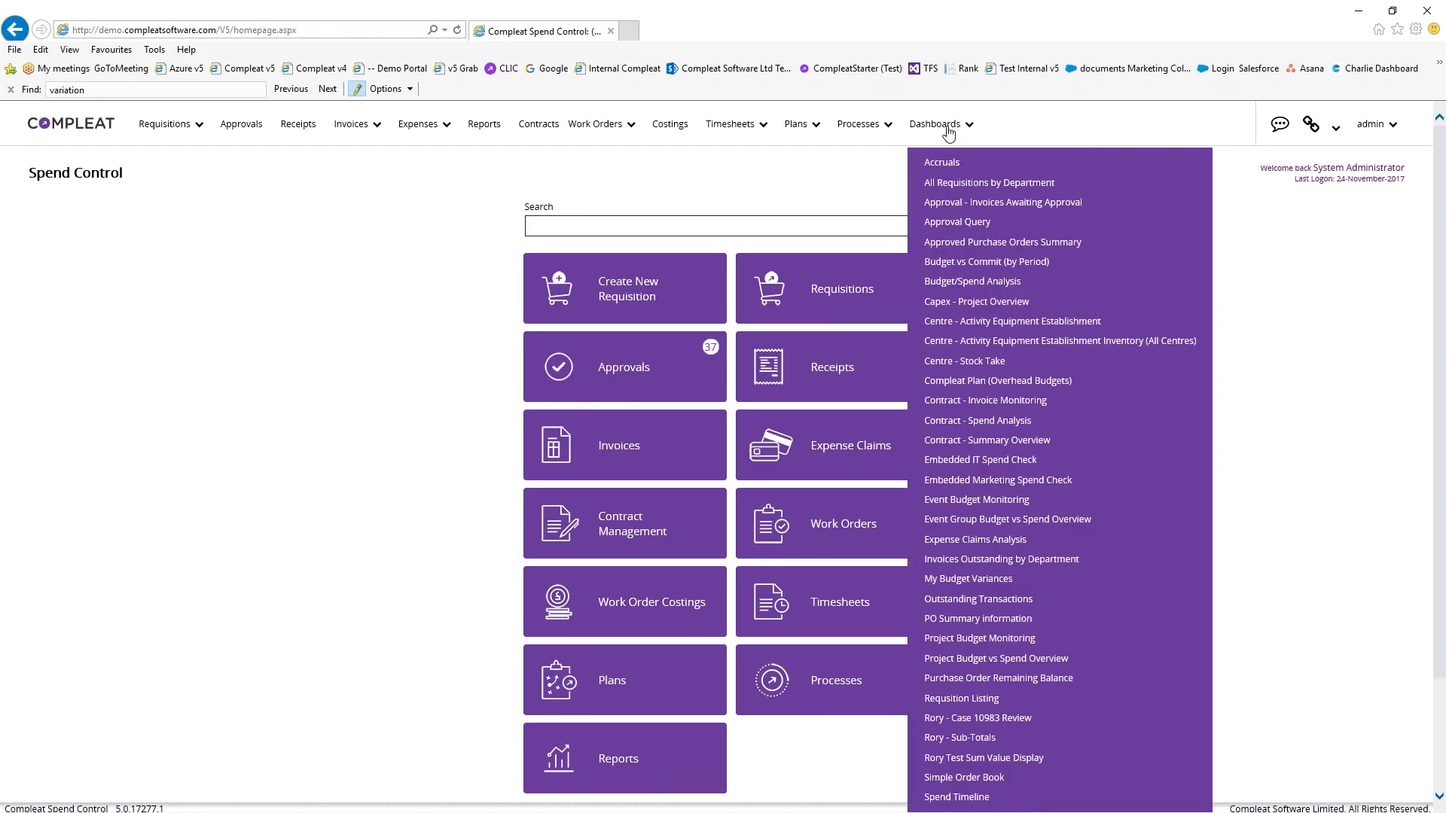
{"action": "scroll", "coordinate": [971, 210], "scroll_direction": "down", "scroll_amount": 5}
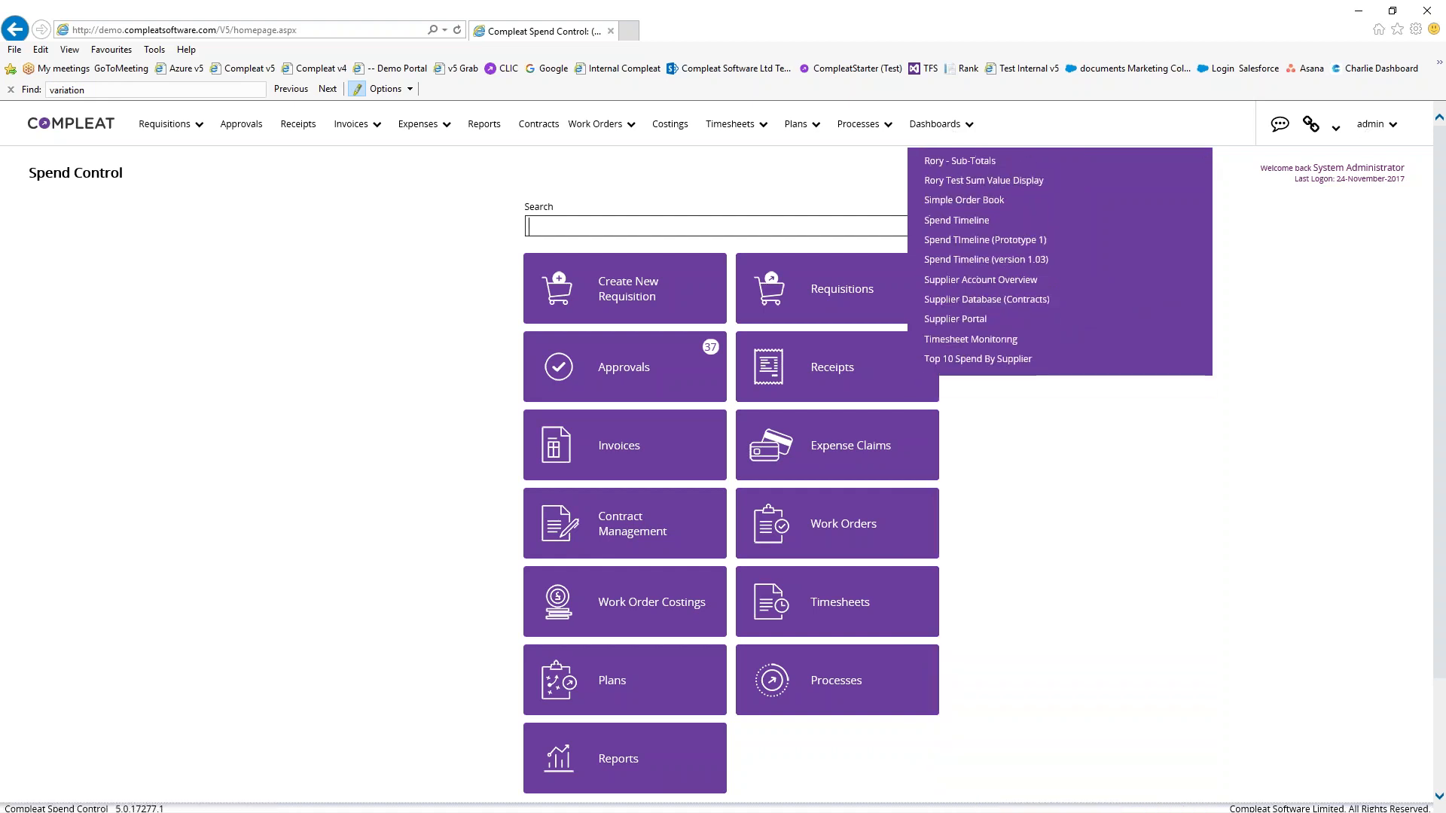
{"action": "scroll", "coordinate": [972, 212], "scroll_direction": "up", "scroll_amount": 5}
{"action": "scroll", "coordinate": [1130, 667], "scroll_direction": "down", "scroll_amount": 3}
{"action": "scroll", "coordinate": [1123, 668], "scroll_direction": "up", "scroll_amount": 5}
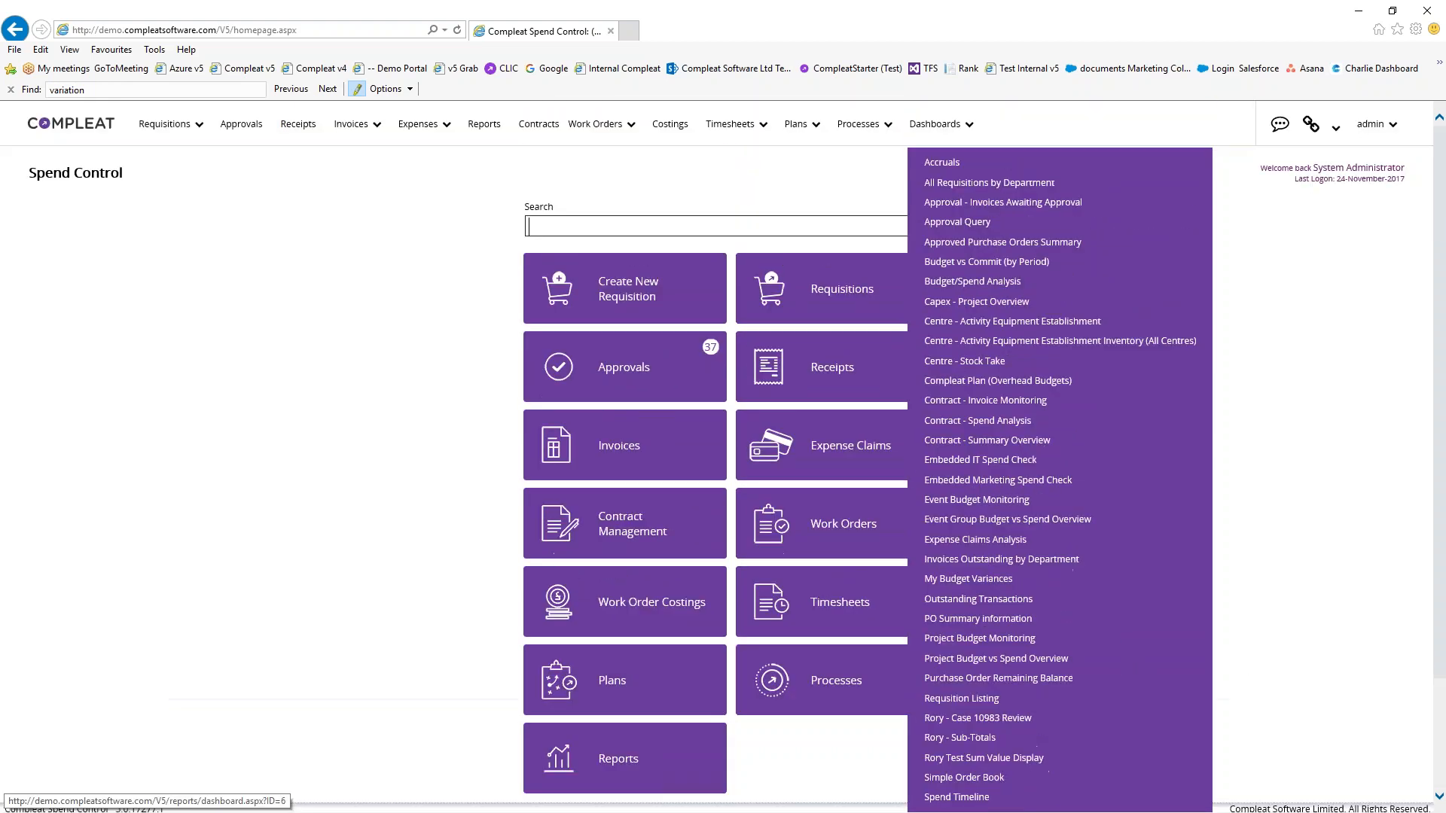
{"action": "left_click", "coordinate": [1371, 124]}
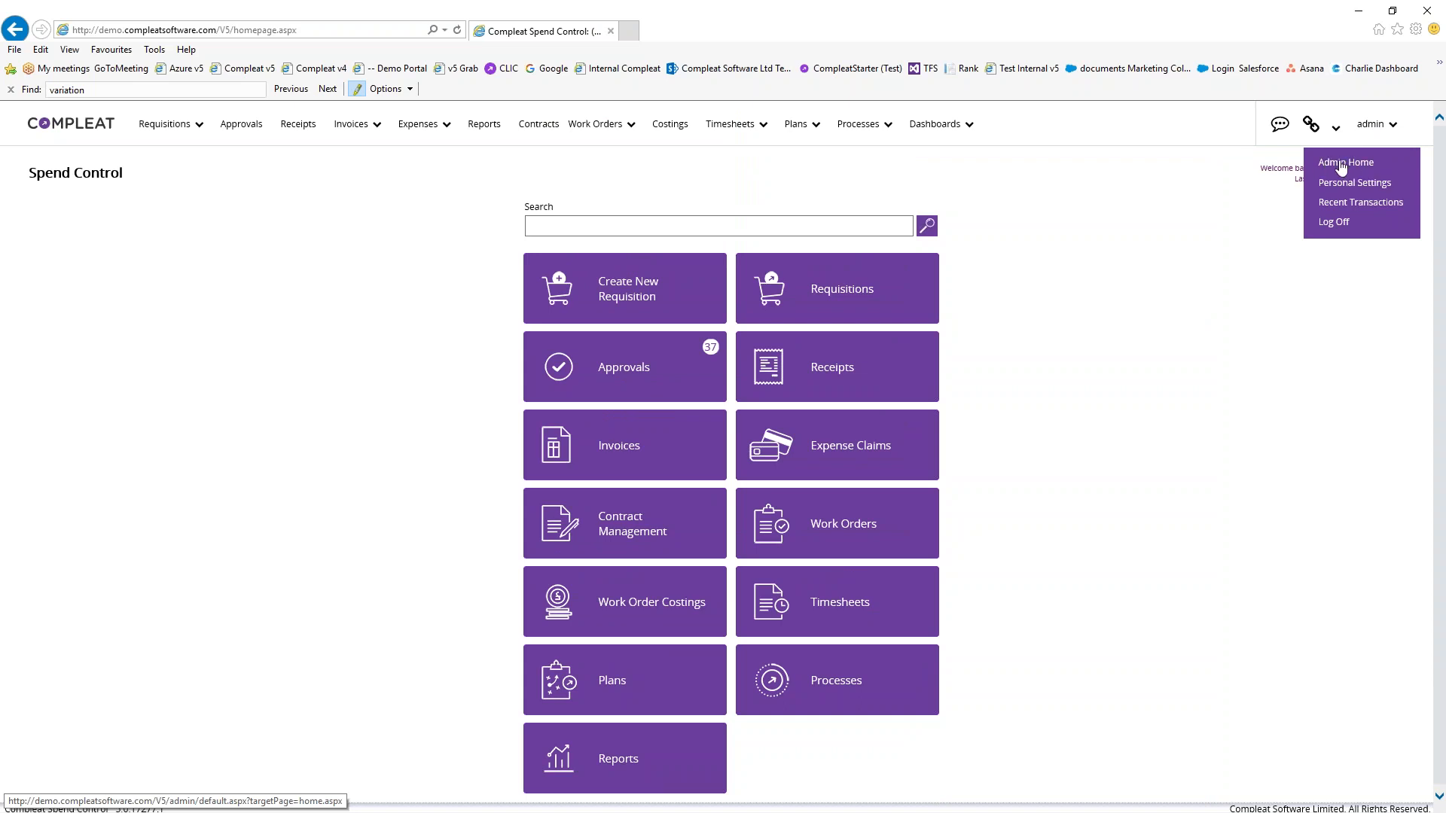
{"action": "left_click", "coordinate": [1341, 164]}
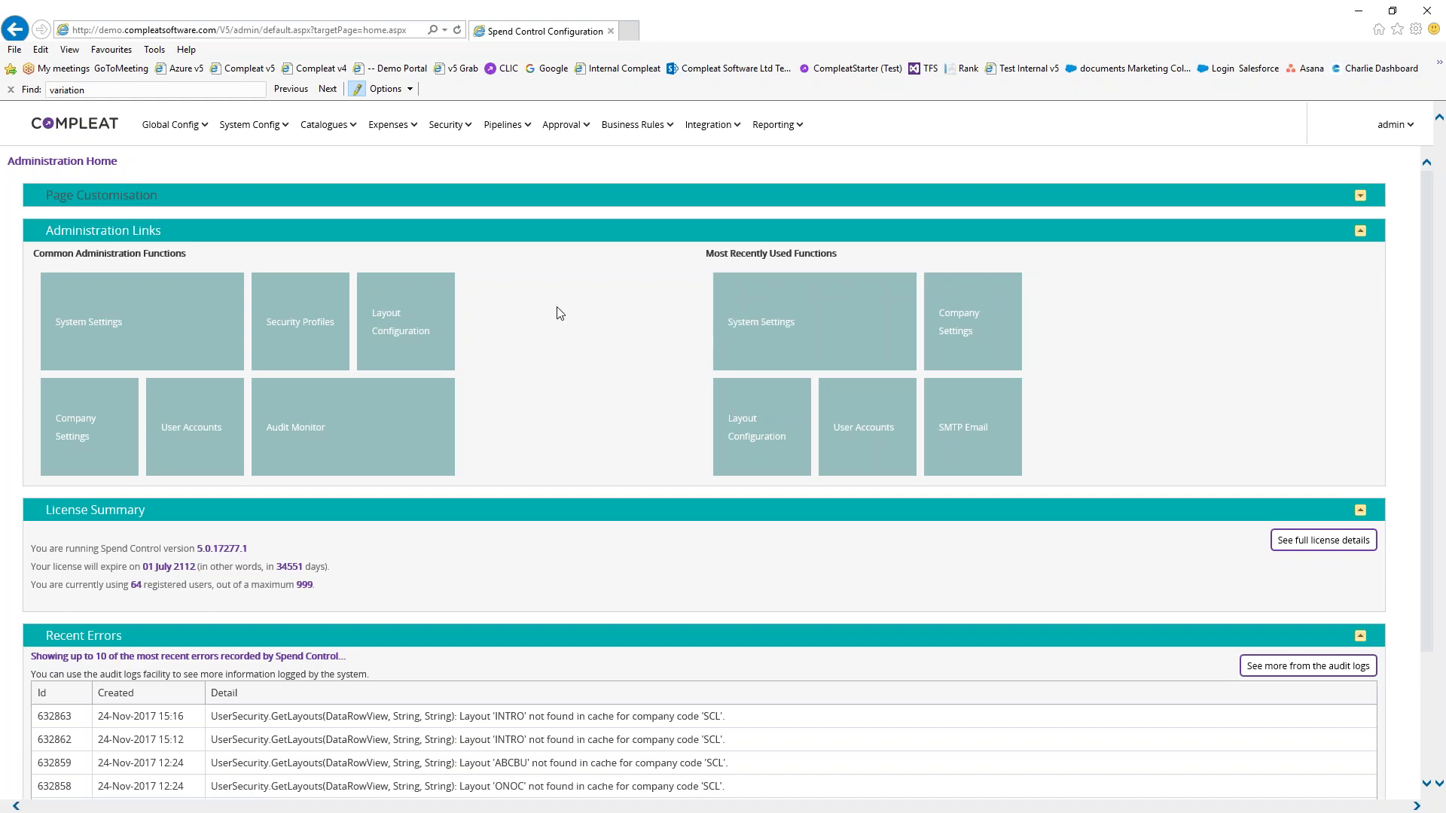
Look through Global Config, System Config and the other admin menus, ending in Query Designer
{"action": "left_click", "coordinate": [173, 124]}
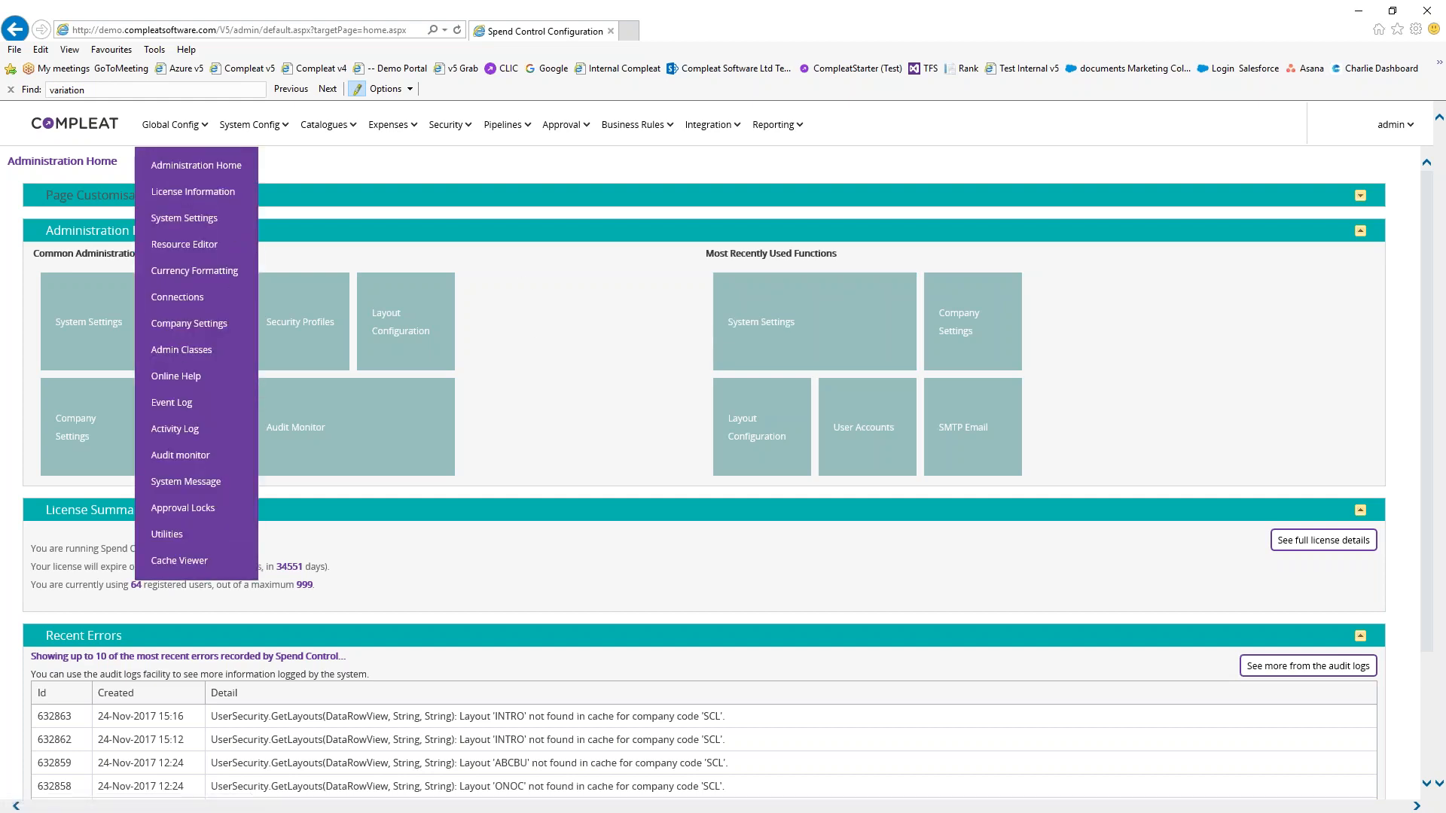
{"action": "left_click", "coordinate": [251, 126]}
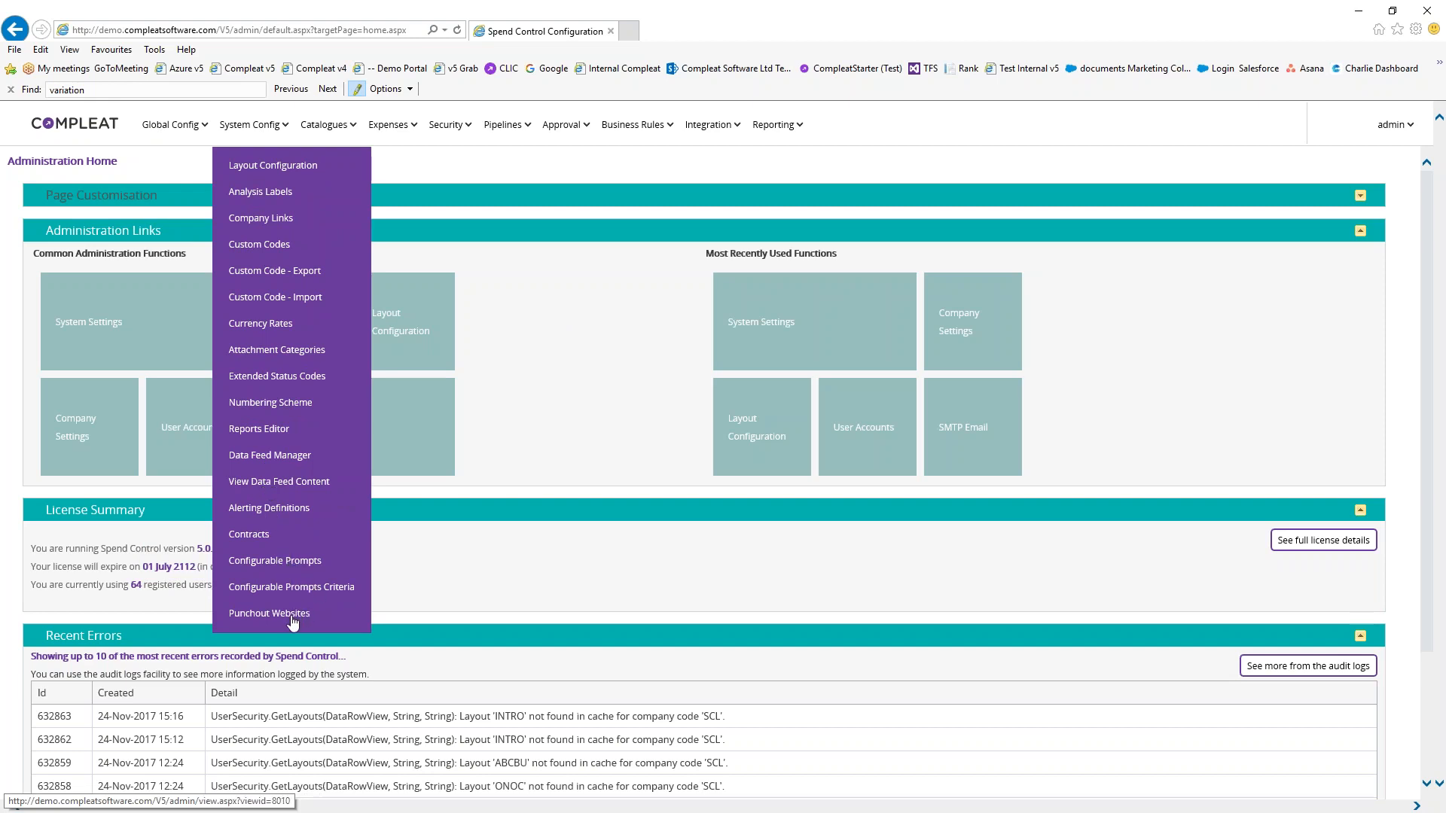
{"action": "mouse_move", "coordinate": [329, 130]}
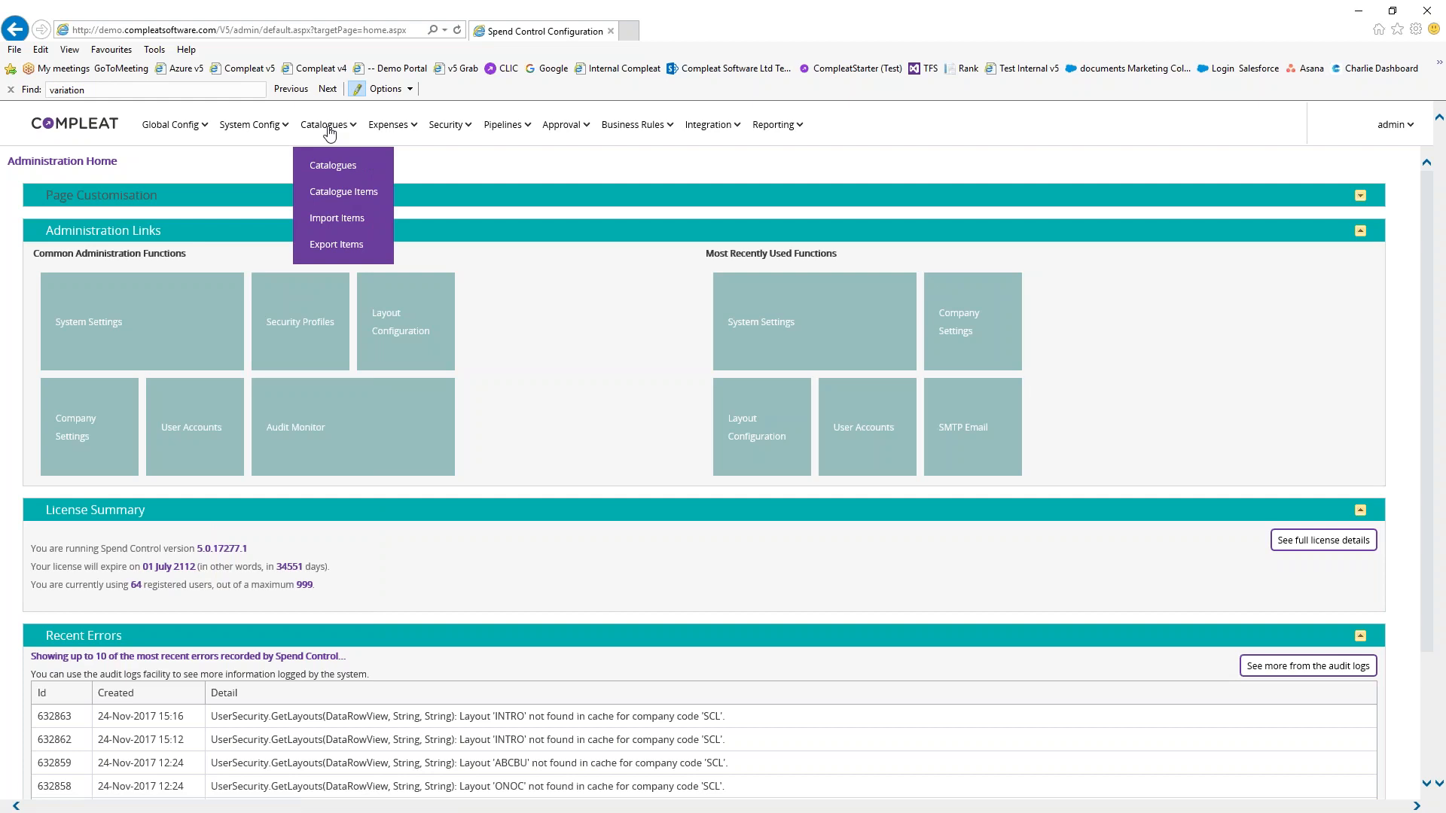
{"action": "mouse_move", "coordinate": [452, 128]}
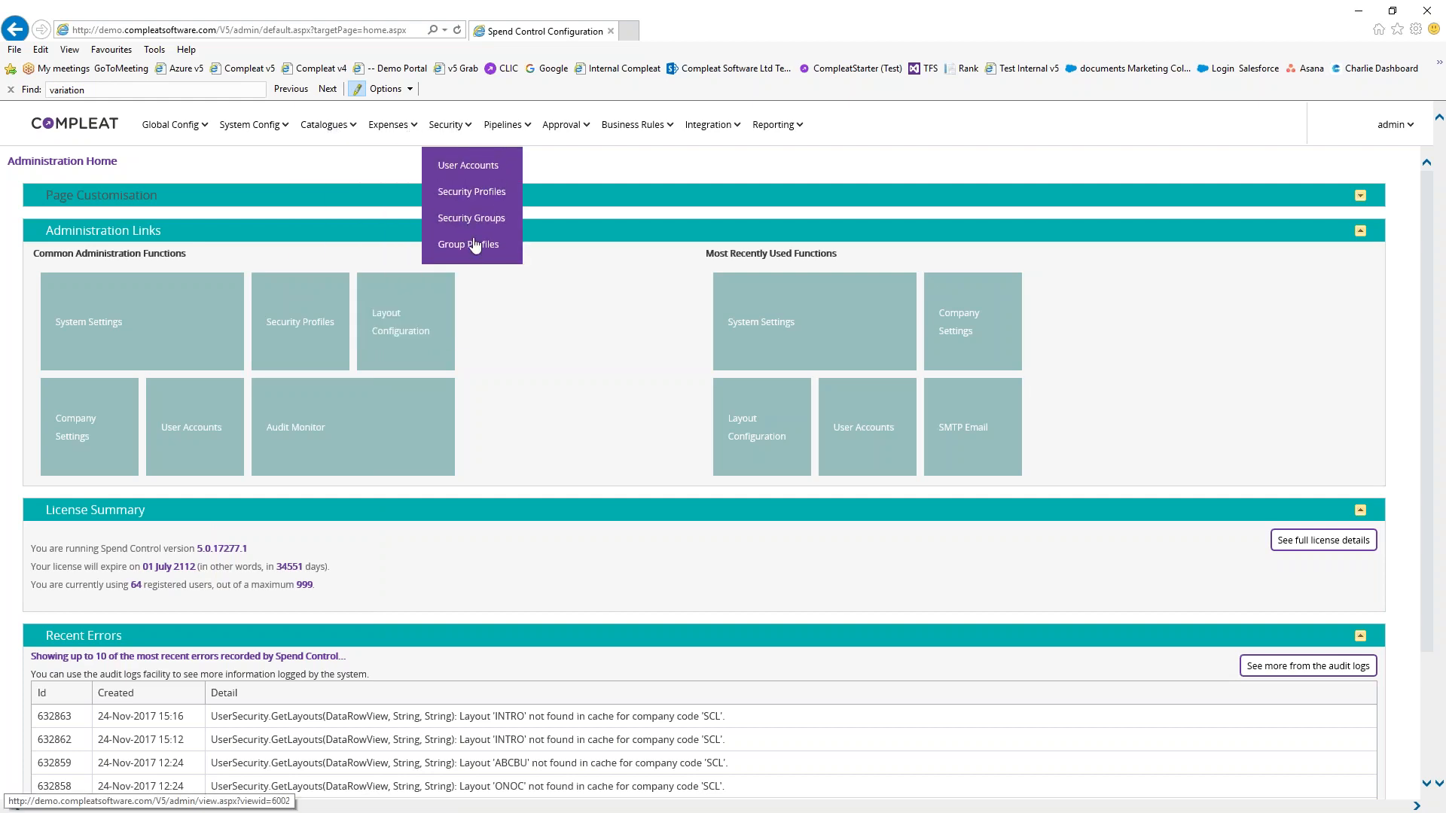
{"action": "mouse_move", "coordinate": [506, 126]}
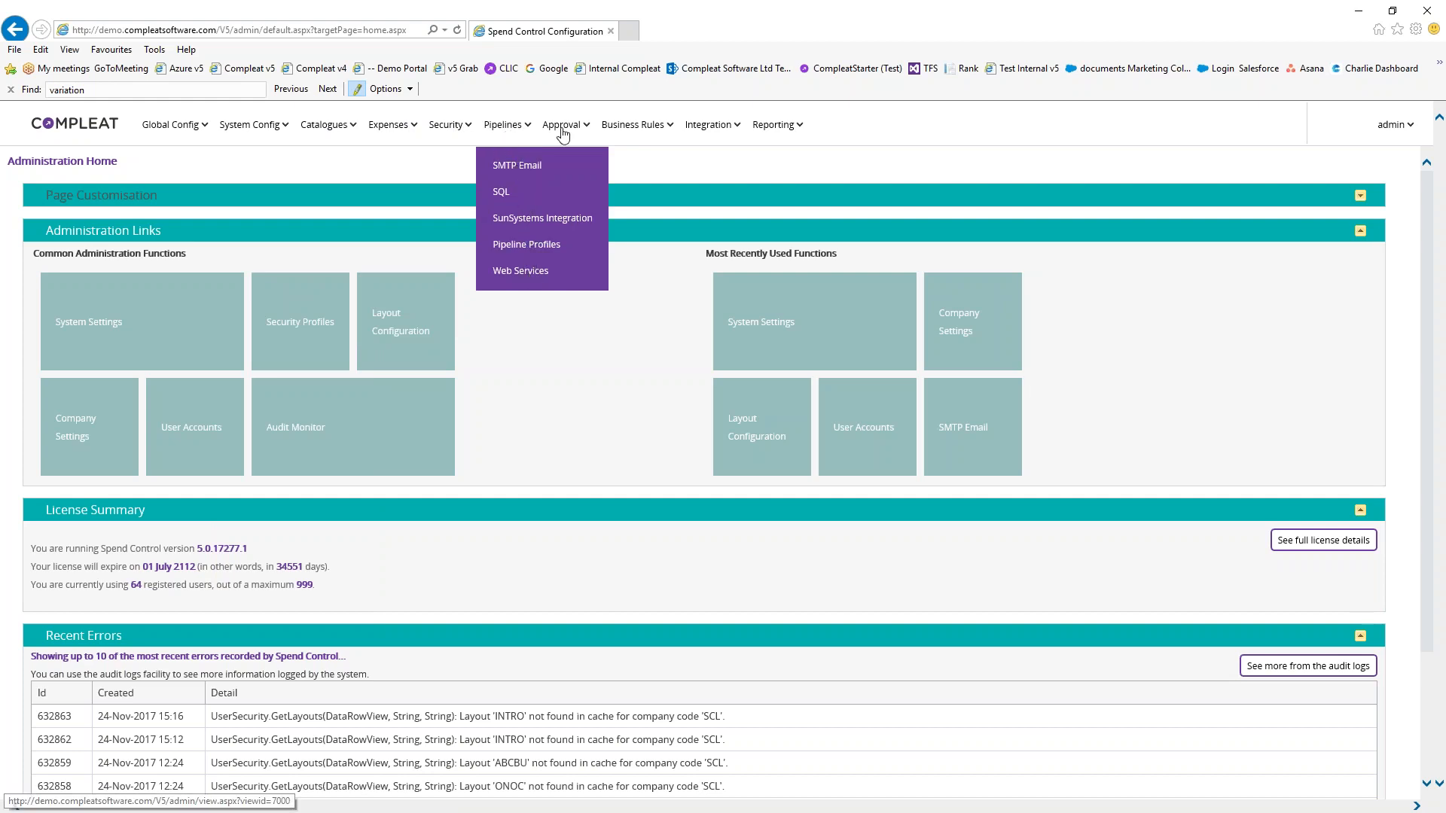
{"action": "mouse_move", "coordinate": [568, 130]}
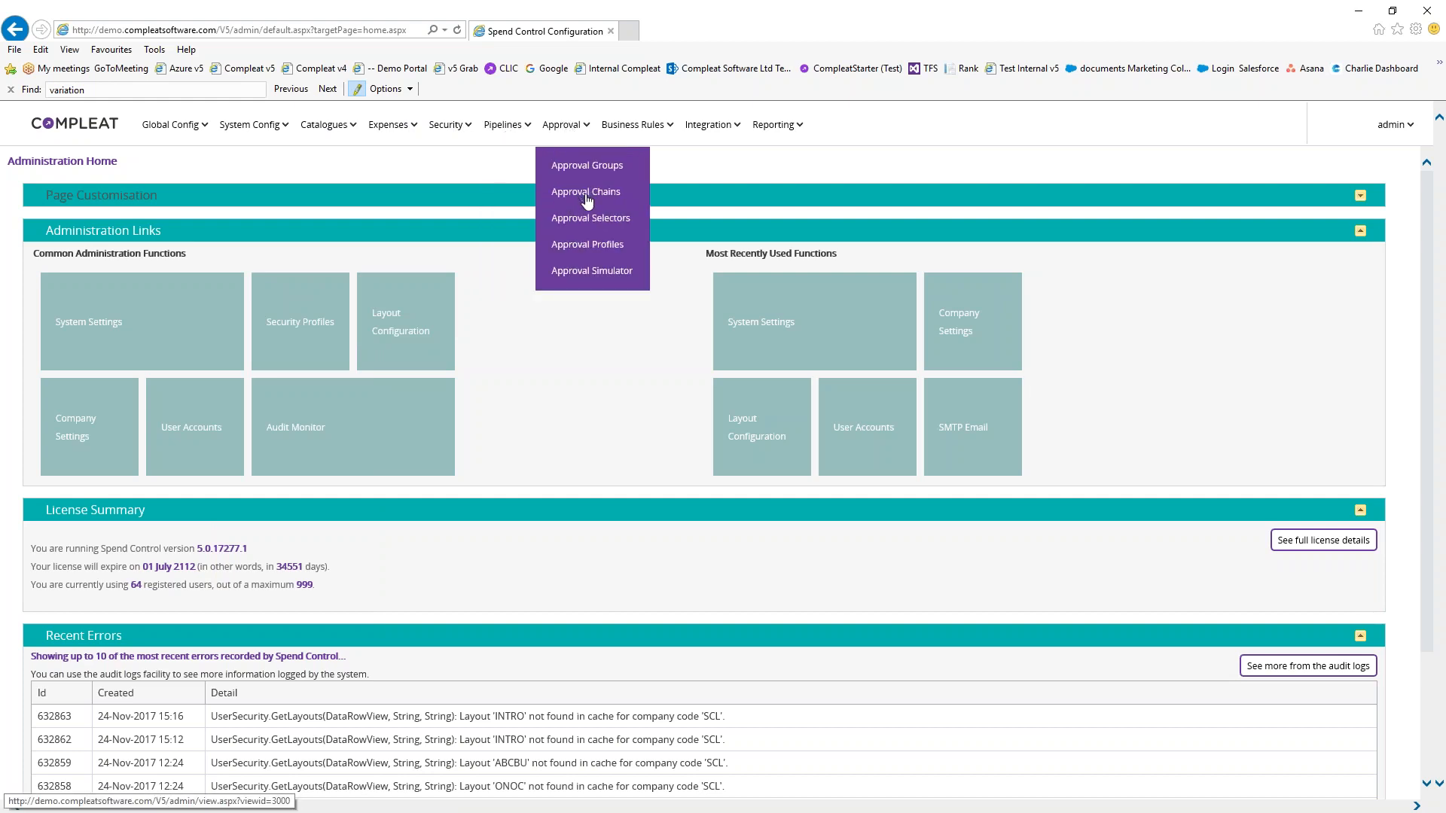
{"action": "mouse_move", "coordinate": [732, 130]}
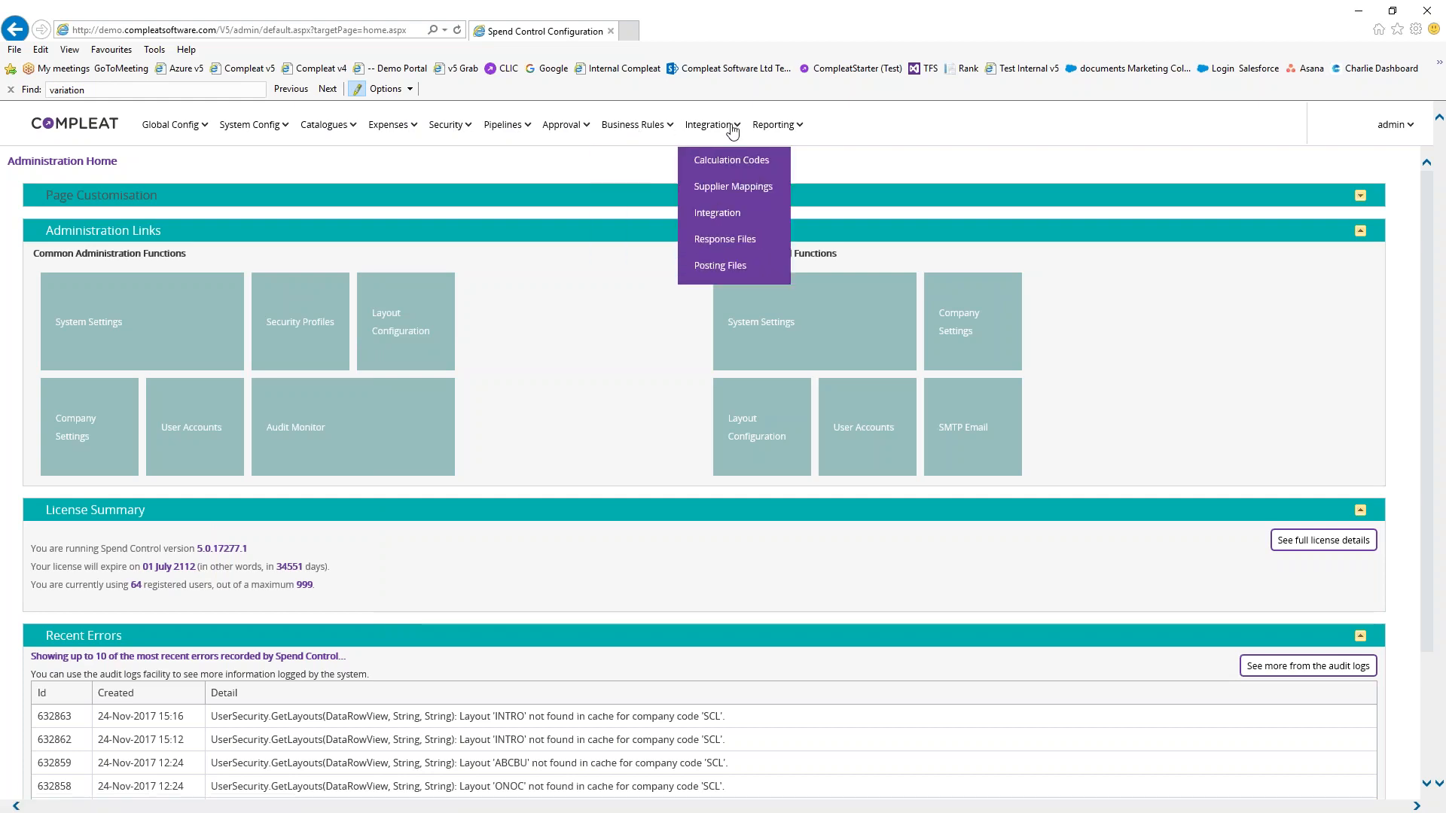
{"action": "mouse_move", "coordinate": [779, 131]}
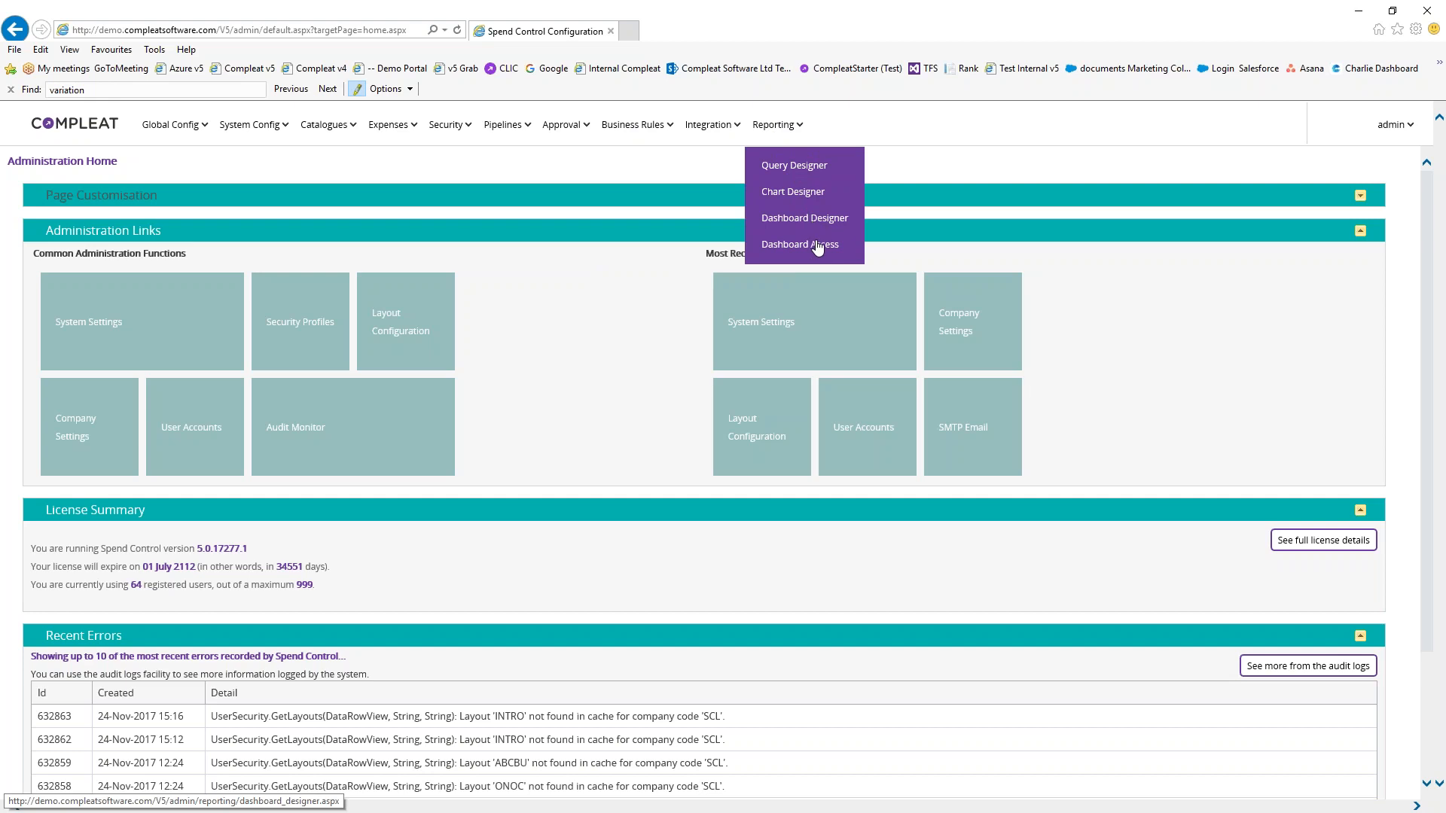
{"action": "left_click", "coordinate": [792, 167]}
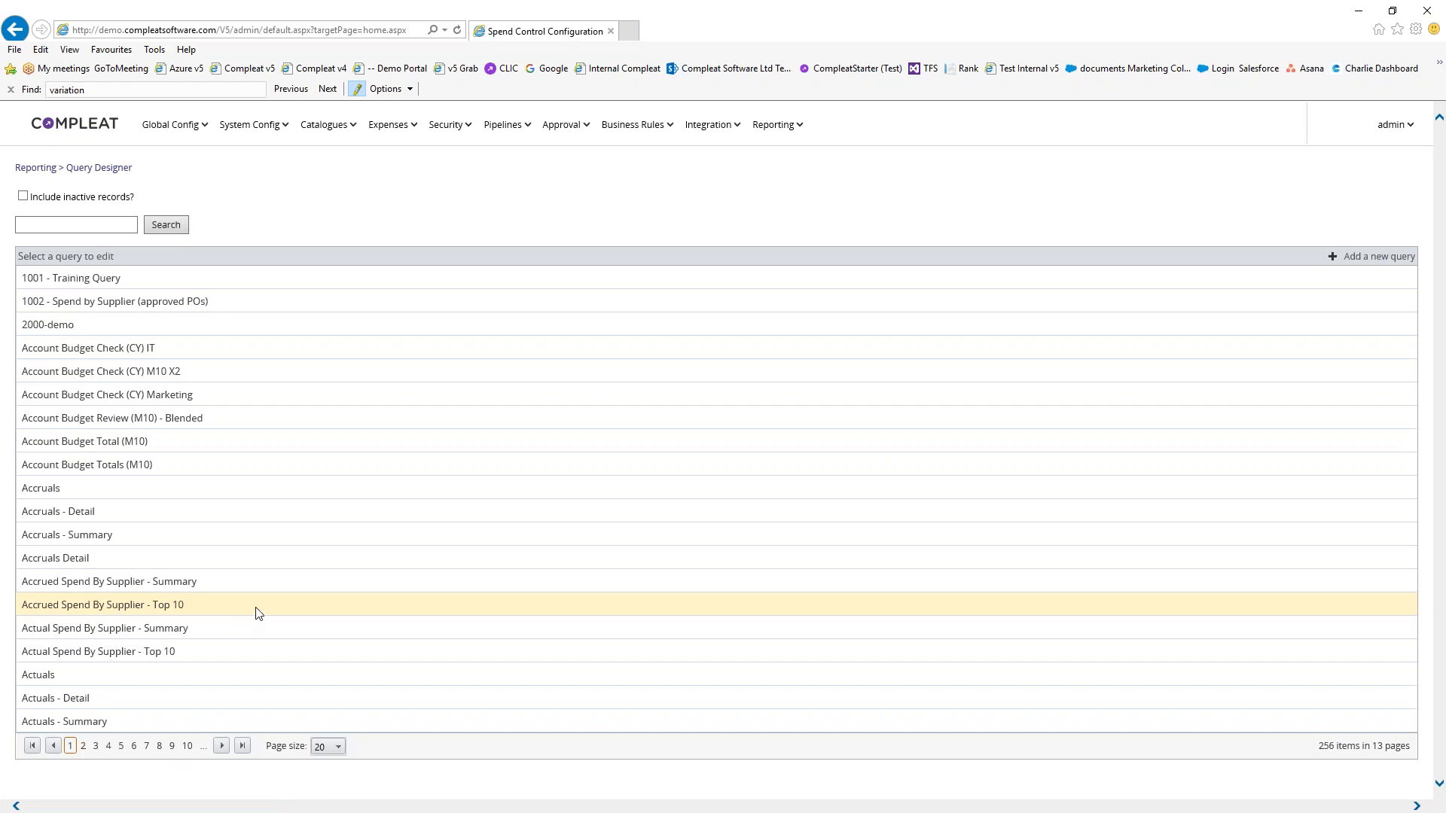
Add a new query with Invoice Header as its data source
{"action": "left_click", "coordinate": [1374, 260]}
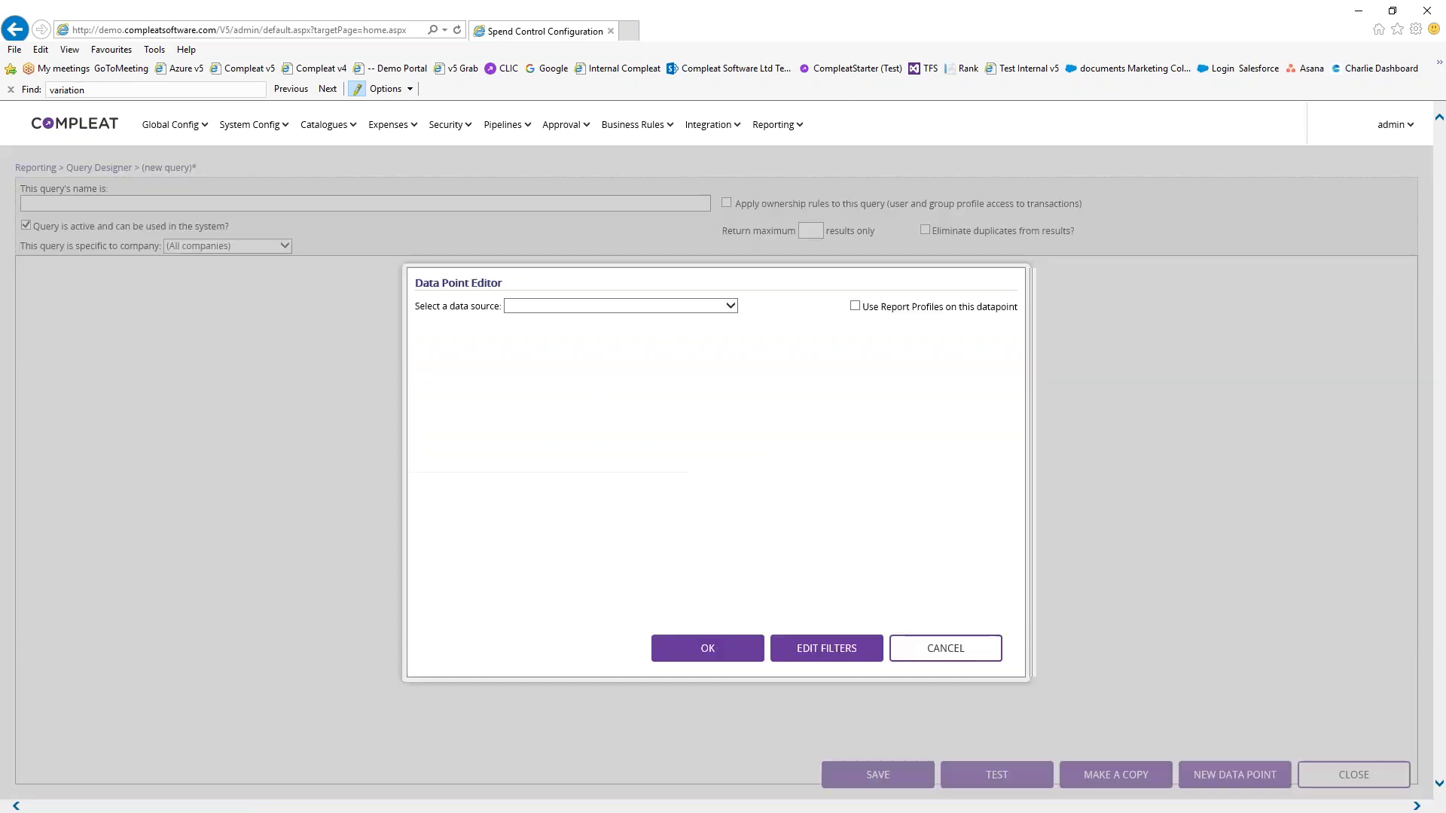
{"action": "left_click", "coordinate": [730, 306]}
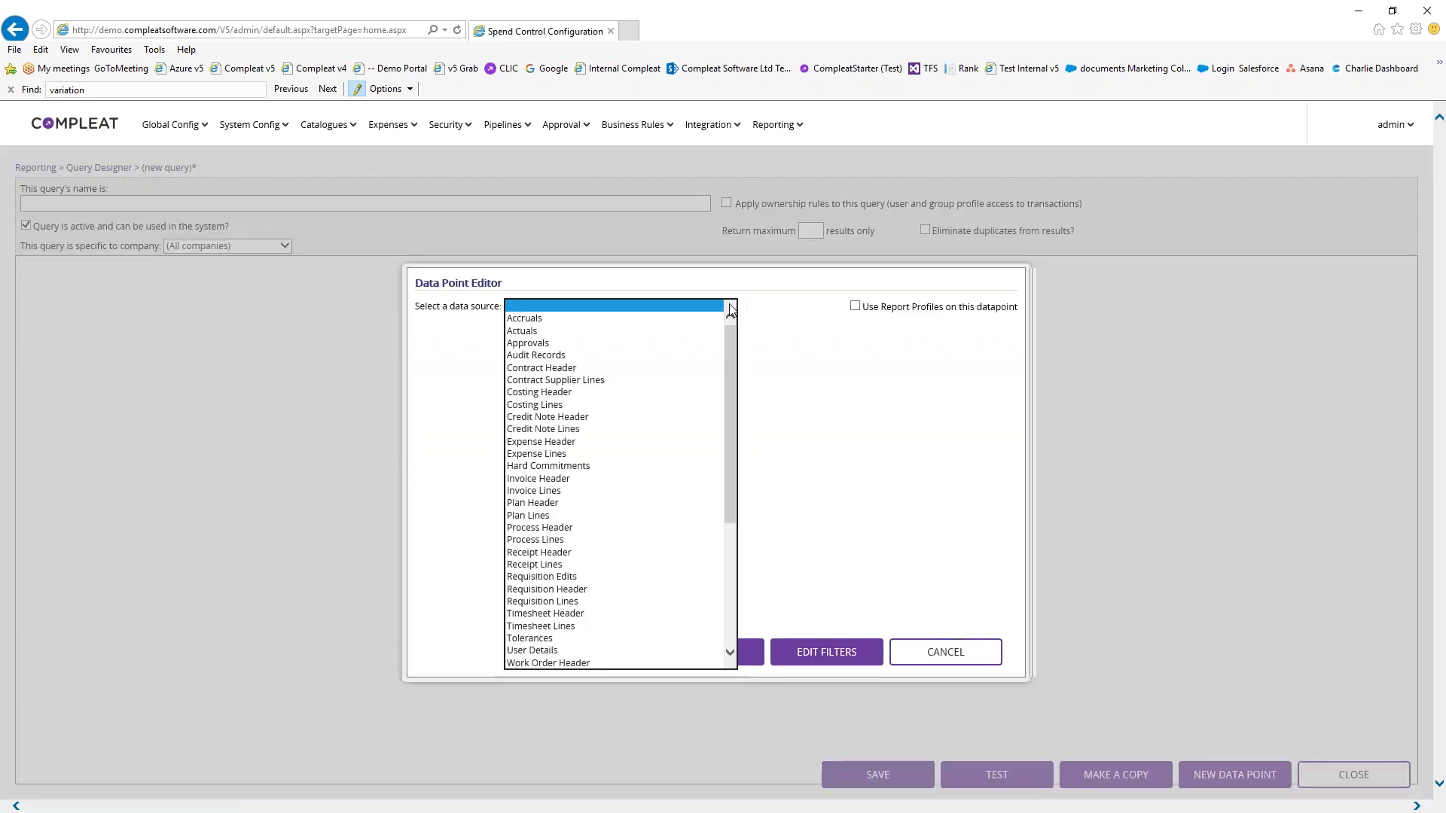
{"action": "mouse_move", "coordinate": [729, 351]}
{"action": "left_mouse_down"}
{"action": "mouse_move", "coordinate": [746, 469]}
{"action": "mouse_move", "coordinate": [738, 330]}
{"action": "left_mouse_up"}
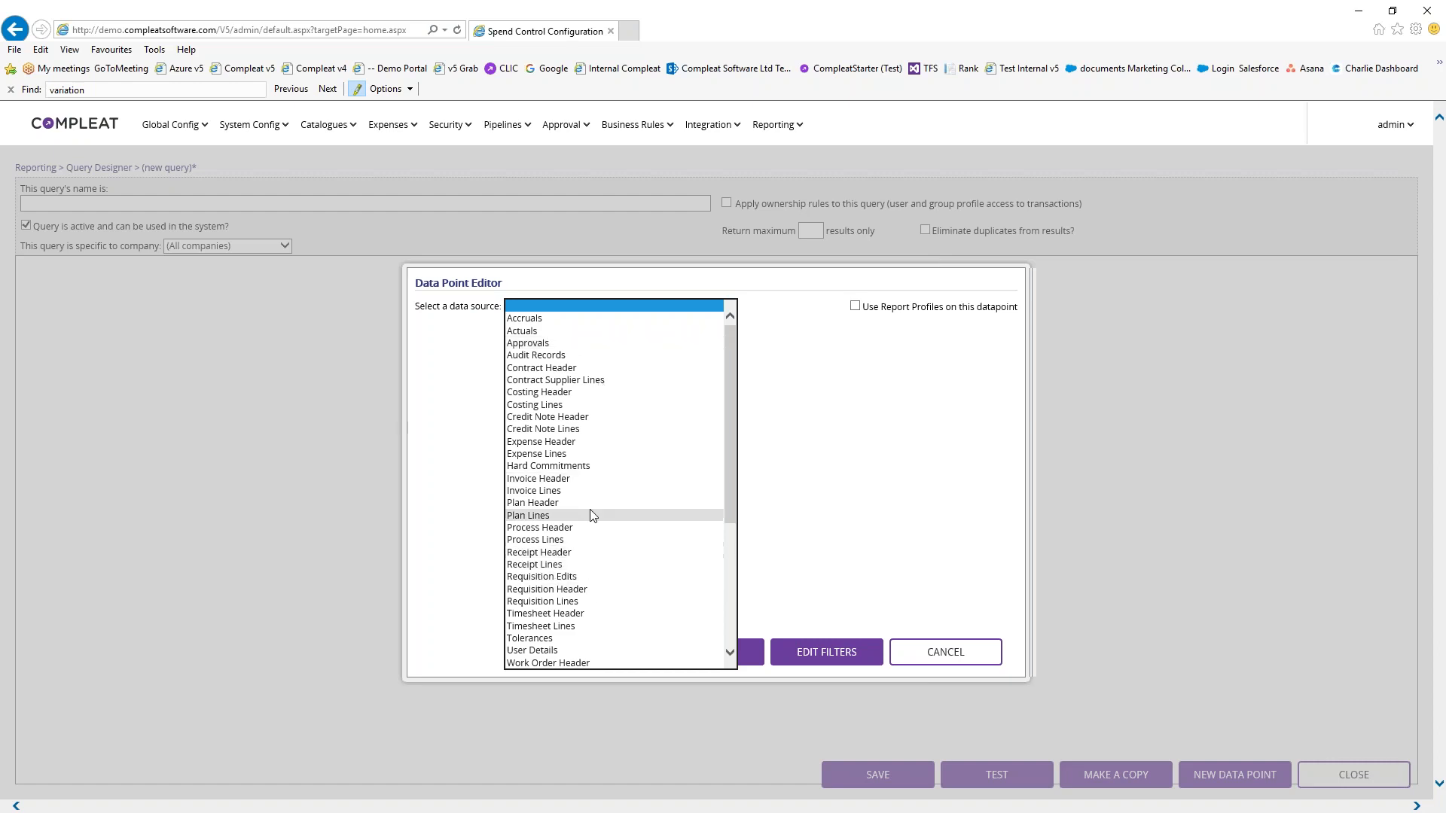
{"action": "left_click", "coordinate": [570, 480]}
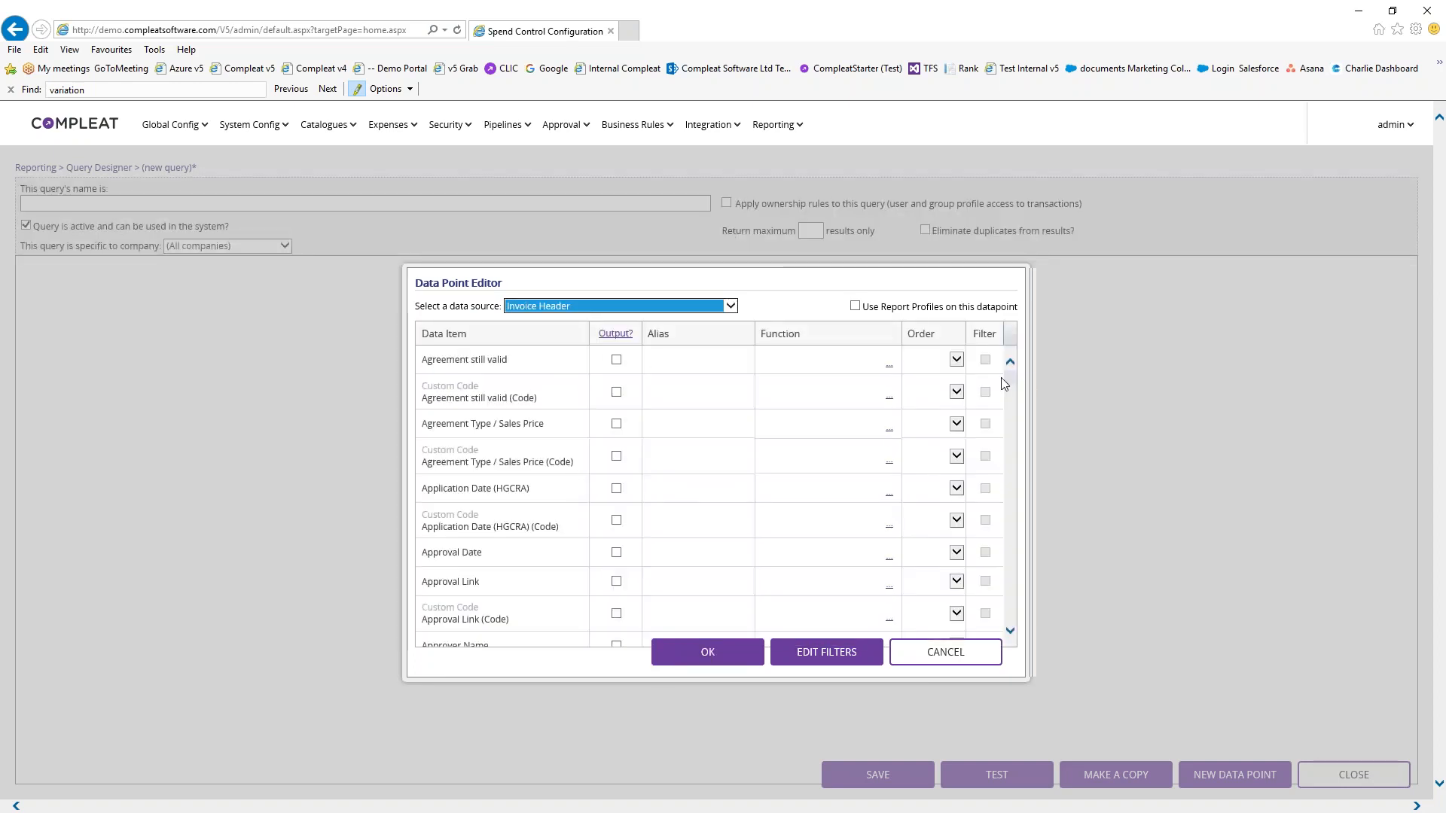
Output Approval Date and Approver Name from Invoice Header
{"action": "scroll", "coordinate": [1015, 380], "scroll_direction": "down", "scroll_amount": 1}
{"action": "left_click_drag", "start_coordinate": [1015, 385], "coordinate": [1016, 337]}
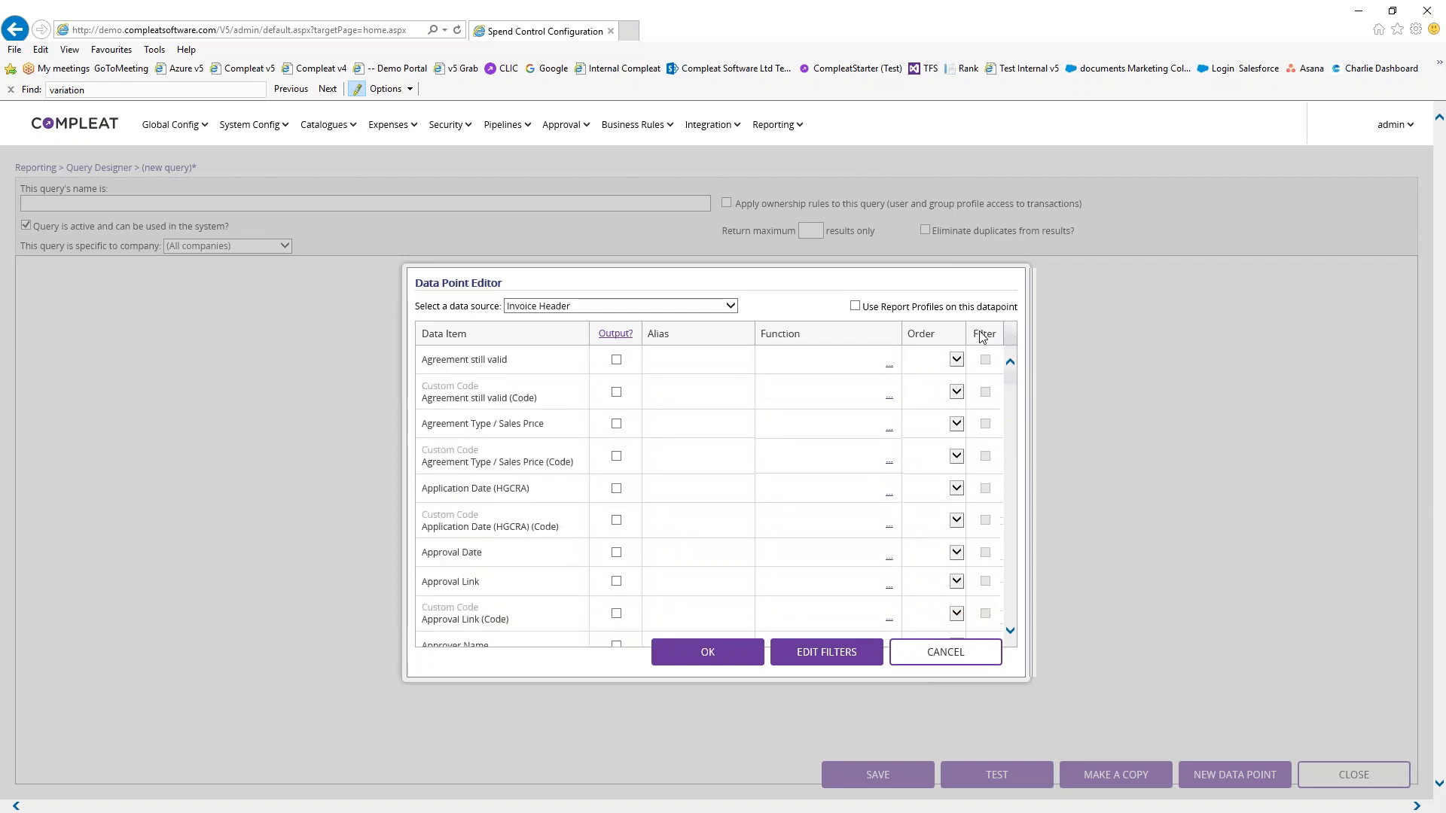
{"action": "left_click", "coordinate": [616, 552]}
{"action": "scroll", "coordinate": [642, 543], "scroll_direction": "down", "scroll_amount": 1}
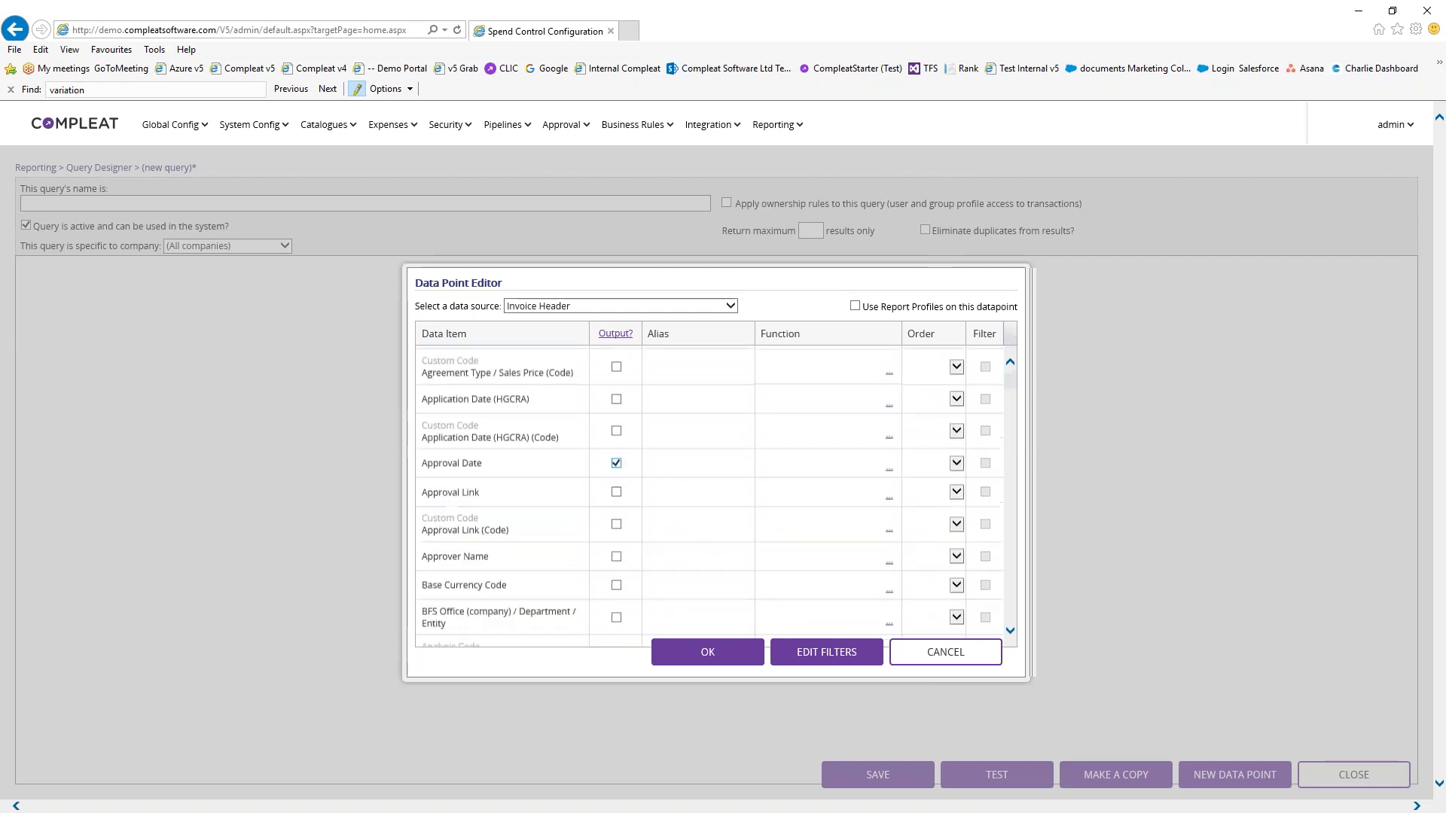
{"action": "left_click", "coordinate": [616, 510]}
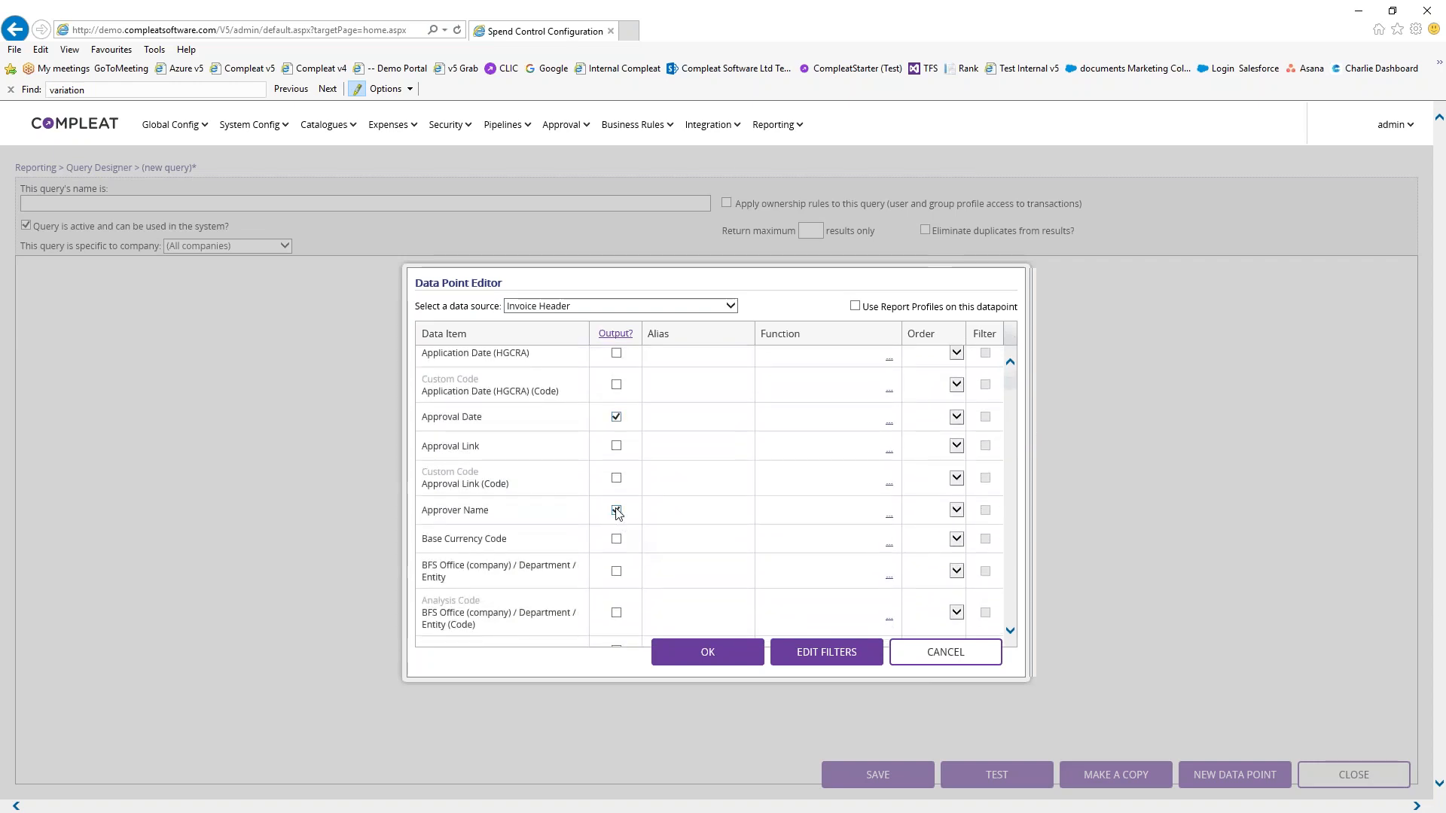
Also output Supplier Code, Supplier Name, Supplier Reference and Title, then confirm the data point
{"action": "scroll", "coordinate": [616, 510], "scroll_direction": "down", "scroll_amount": 1}
{"action": "scroll", "coordinate": [618, 451], "scroll_direction": "down", "scroll_amount": 2}
{"action": "scroll", "coordinate": [640, 512], "scroll_direction": "down", "scroll_amount": 7}
{"action": "scroll", "coordinate": [642, 512], "scroll_direction": "down", "scroll_amount": 8}
{"action": "scroll", "coordinate": [639, 511], "scroll_direction": "down", "scroll_amount": 8}
{"action": "scroll", "coordinate": [640, 510], "scroll_direction": "down", "scroll_amount": 8}
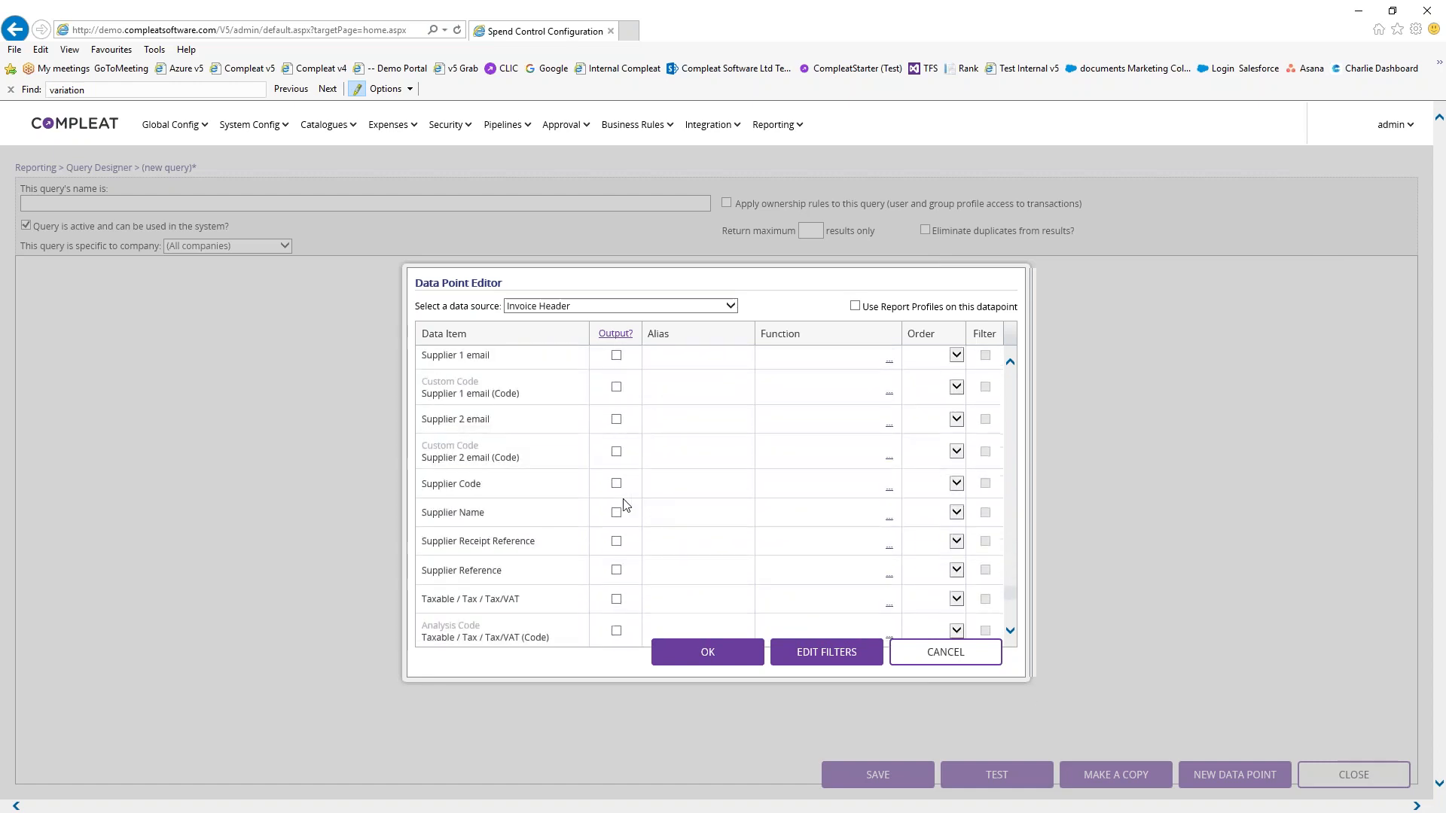
{"action": "left_click", "coordinate": [616, 483]}
{"action": "left_click", "coordinate": [616, 512]}
{"action": "left_click", "coordinate": [616, 570]}
{"action": "scroll", "coordinate": [636, 580], "scroll_direction": "down", "scroll_amount": 1}
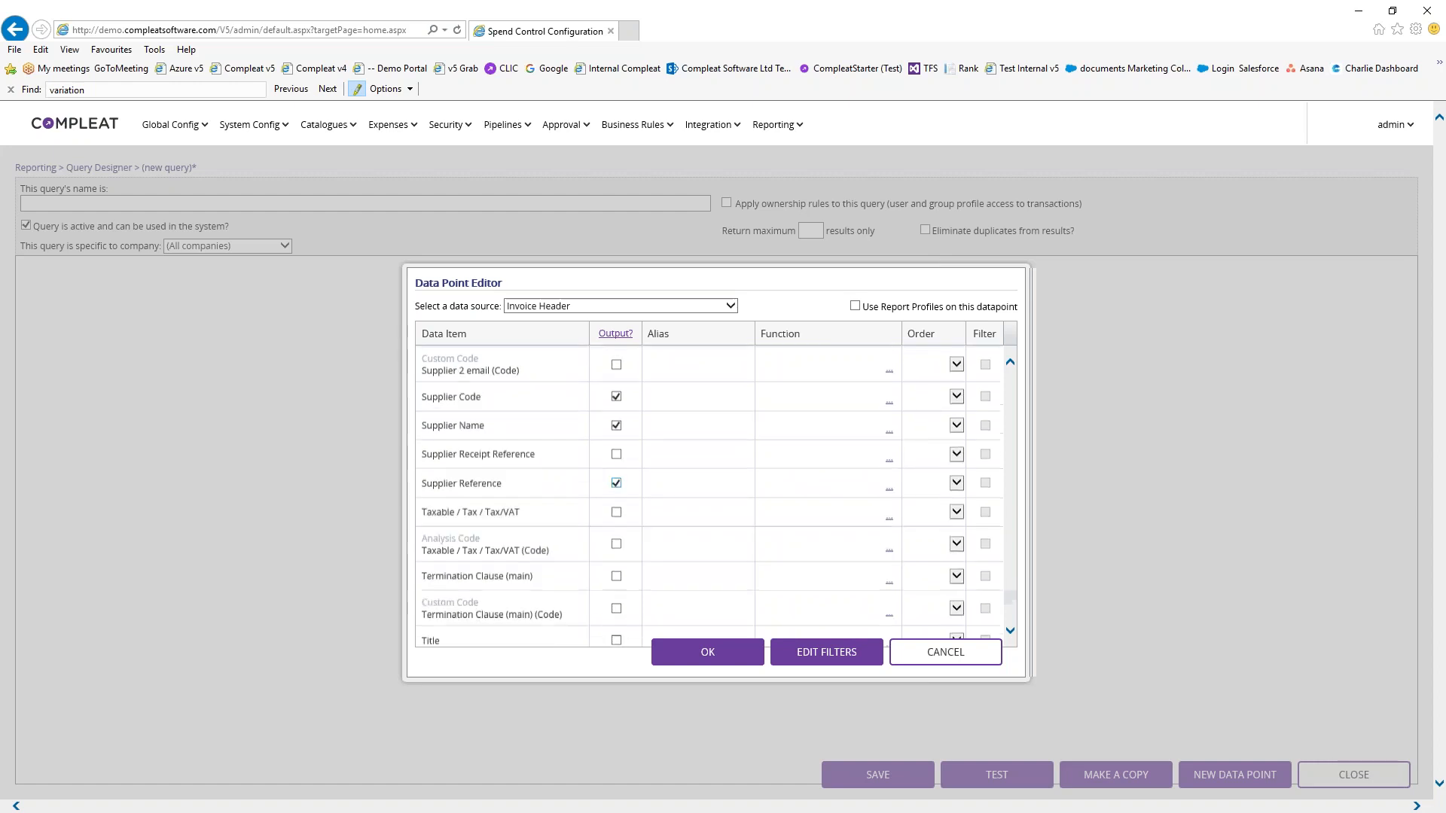
{"action": "scroll", "coordinate": [632, 527], "scroll_direction": "down", "scroll_amount": 1}
{"action": "left_click", "coordinate": [616, 591]}
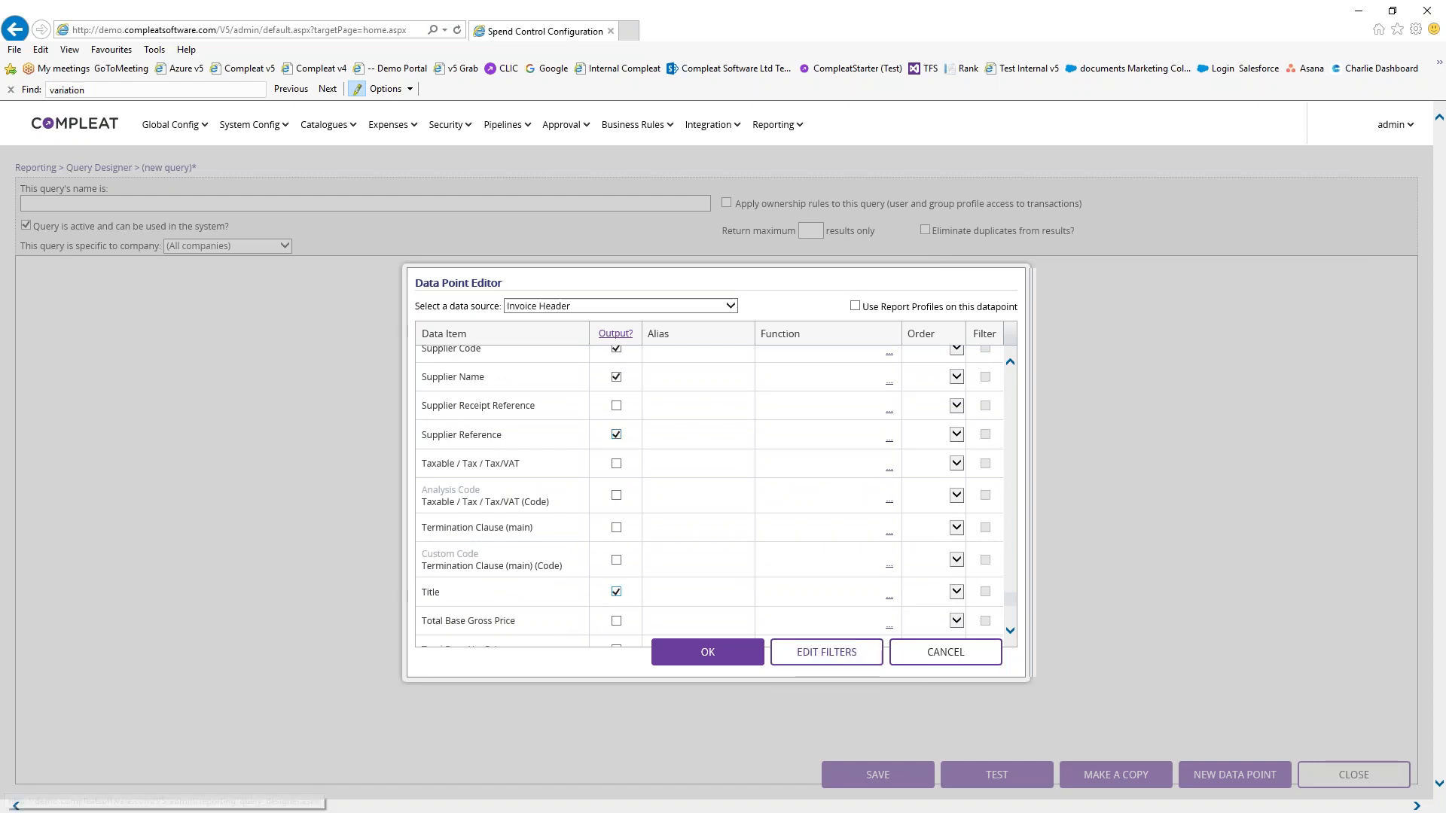
{"action": "left_click", "coordinate": [737, 663]}
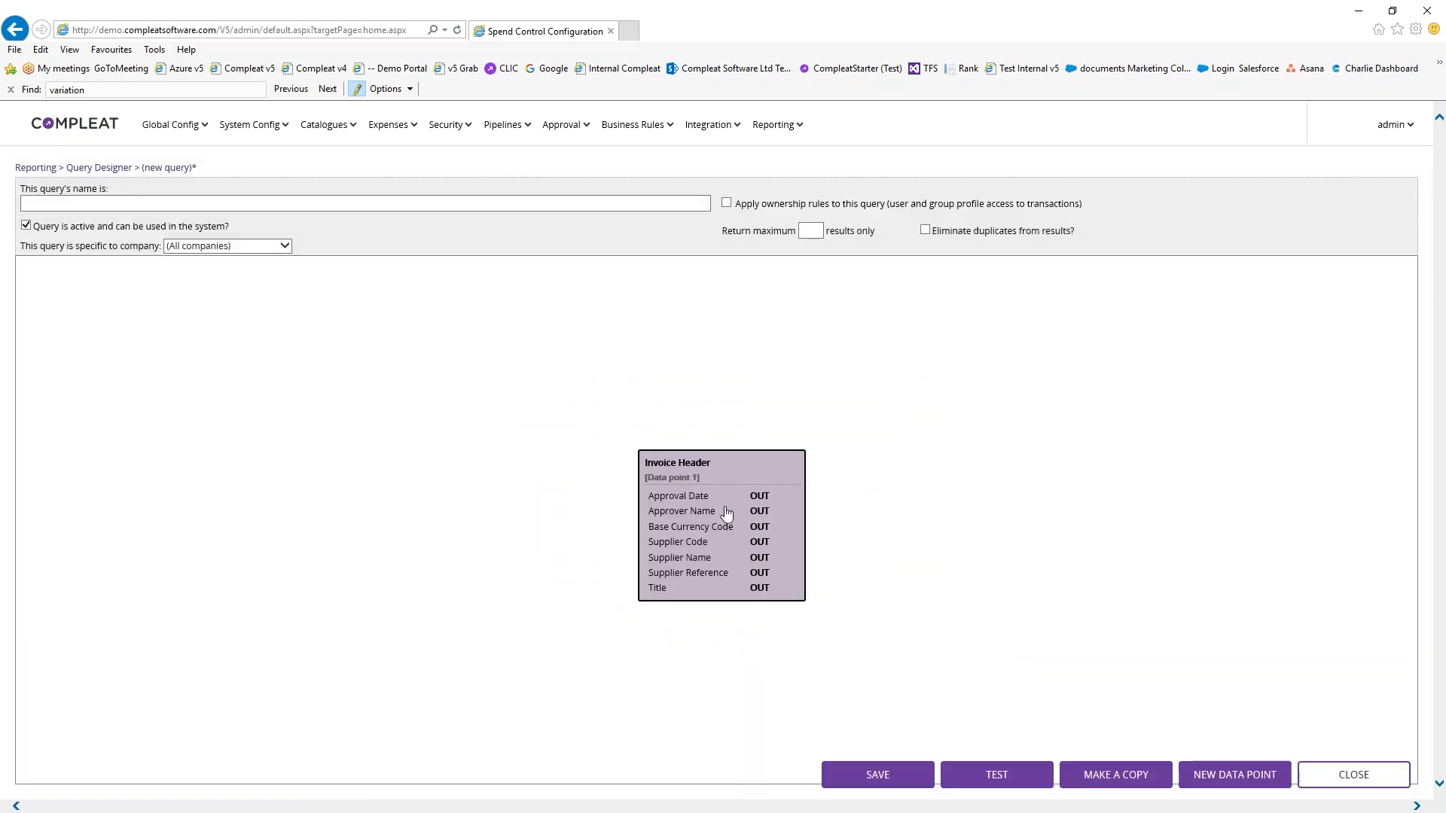
Limit the query to First Sample Company Ltd, name it 'Rory - Query - Club' and save it
{"action": "left_click", "coordinate": [289, 248]}
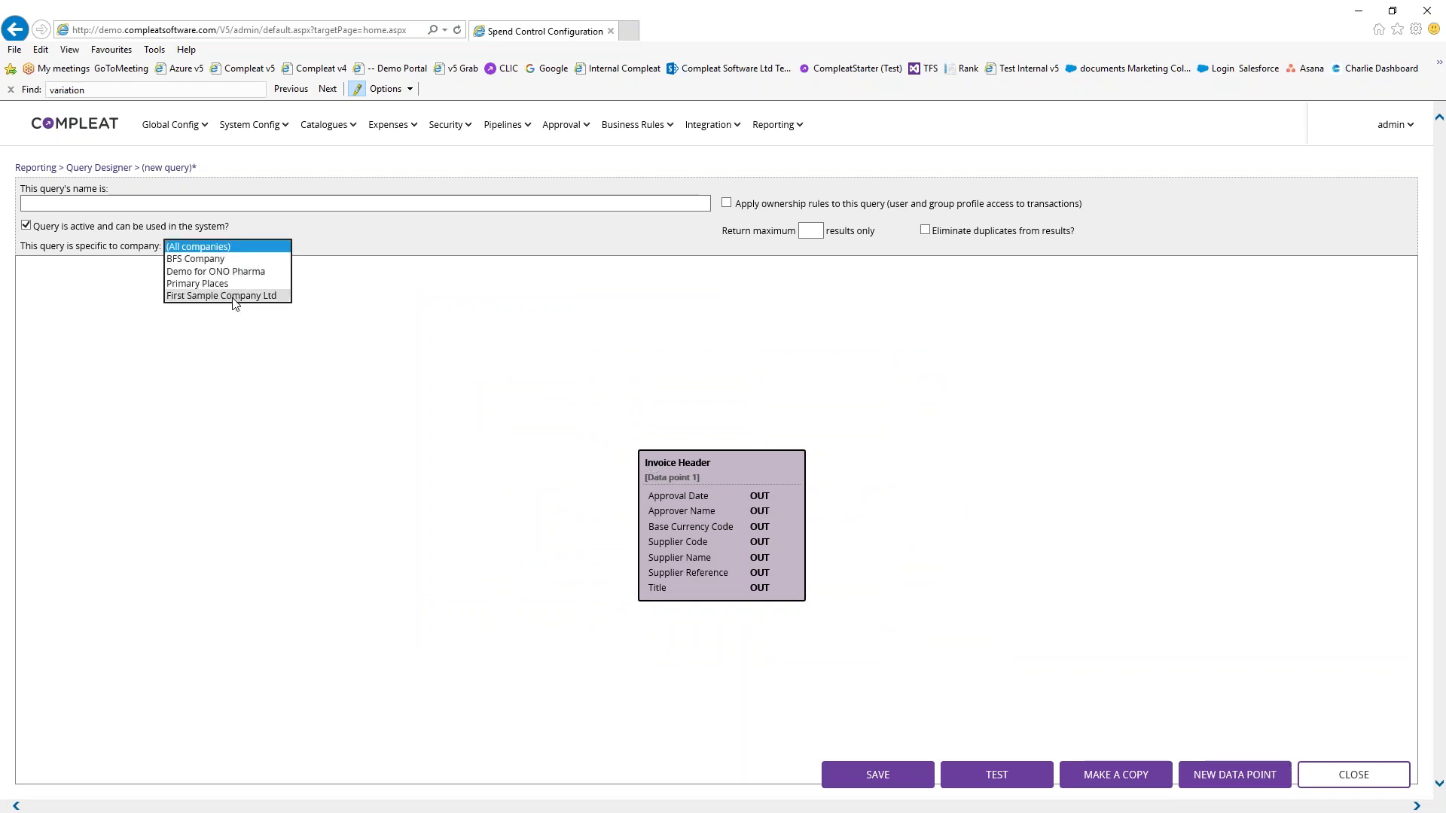
{"action": "left_click", "coordinate": [243, 296]}
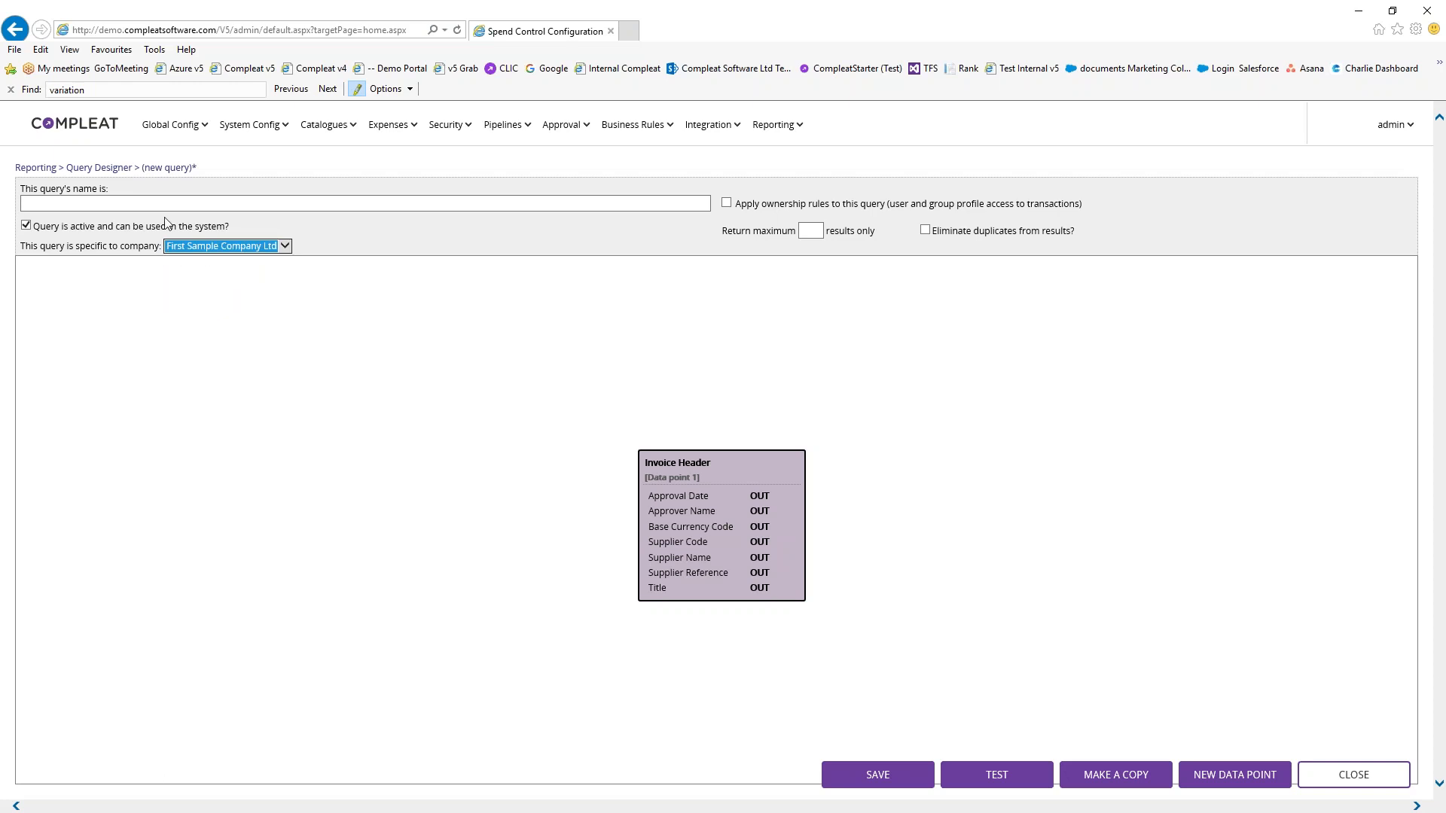
{"action": "left_click", "coordinate": [174, 203]}
{"action": "type", "text": "Rory - Quer"}
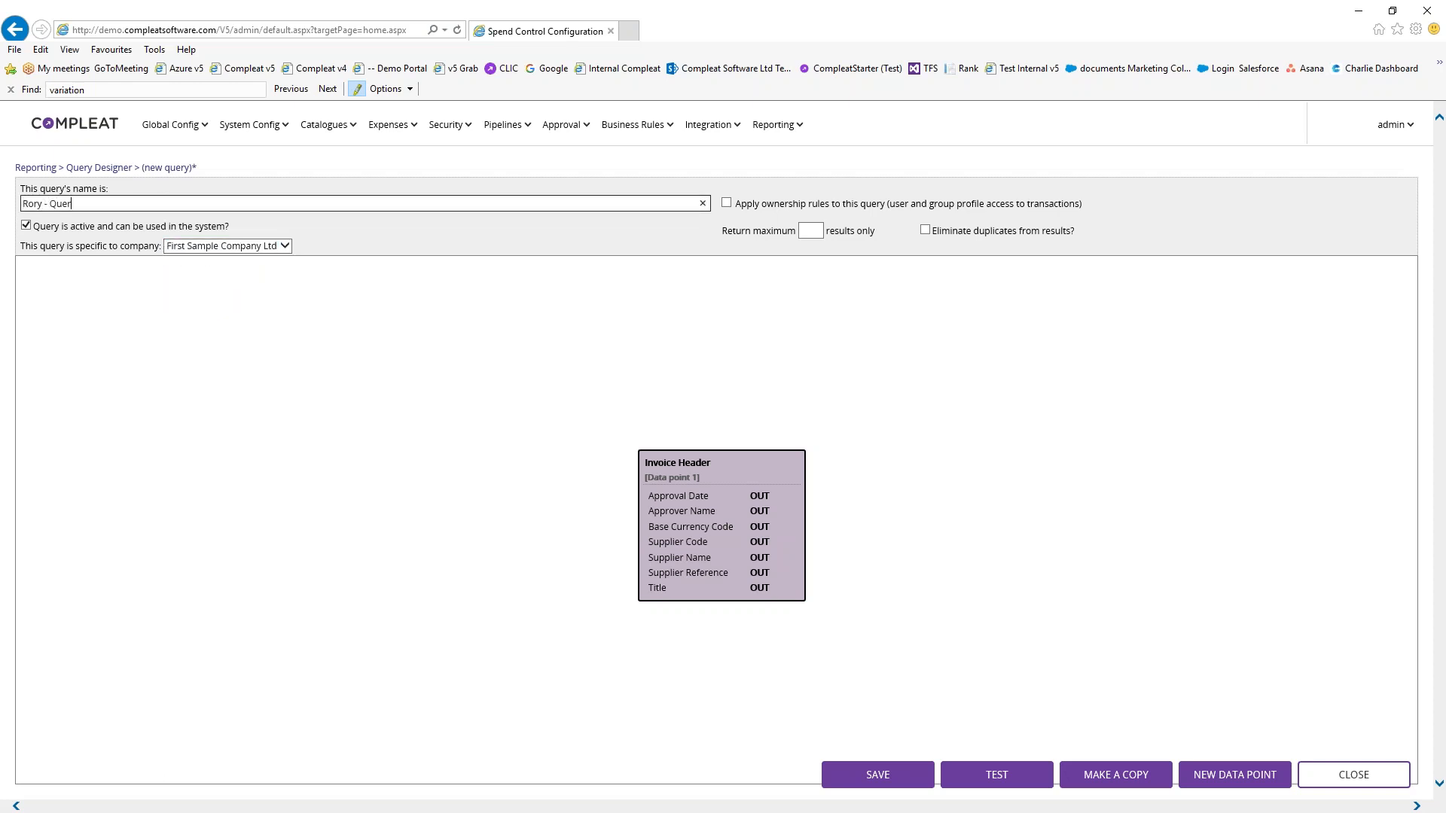
{"action": "type", "text": "y - Club 1"}
{"action": "left_click", "coordinate": [903, 787]}
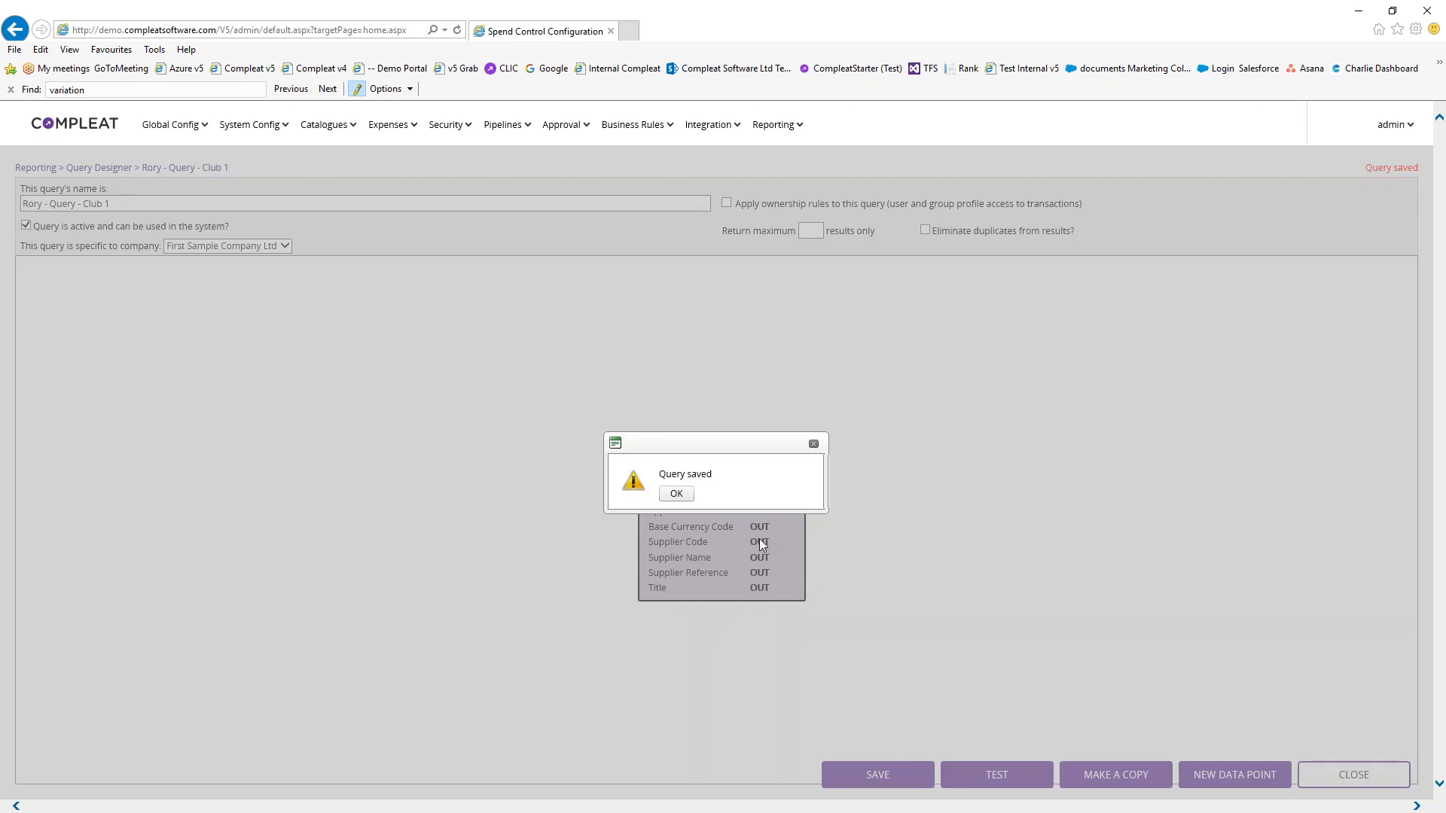
{"action": "left_click", "coordinate": [680, 497]}
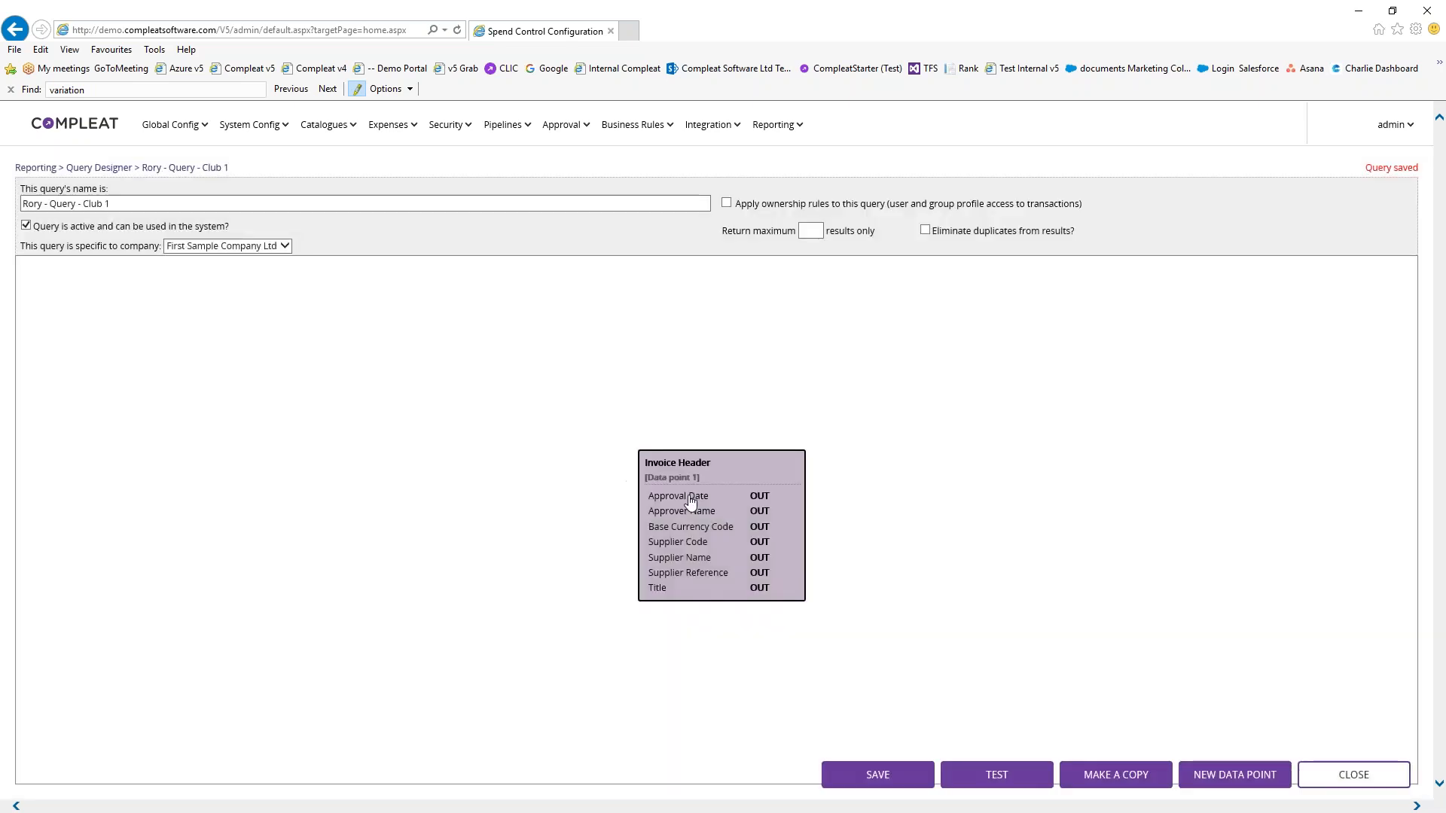
{"action": "left_click", "coordinate": [1009, 776]}
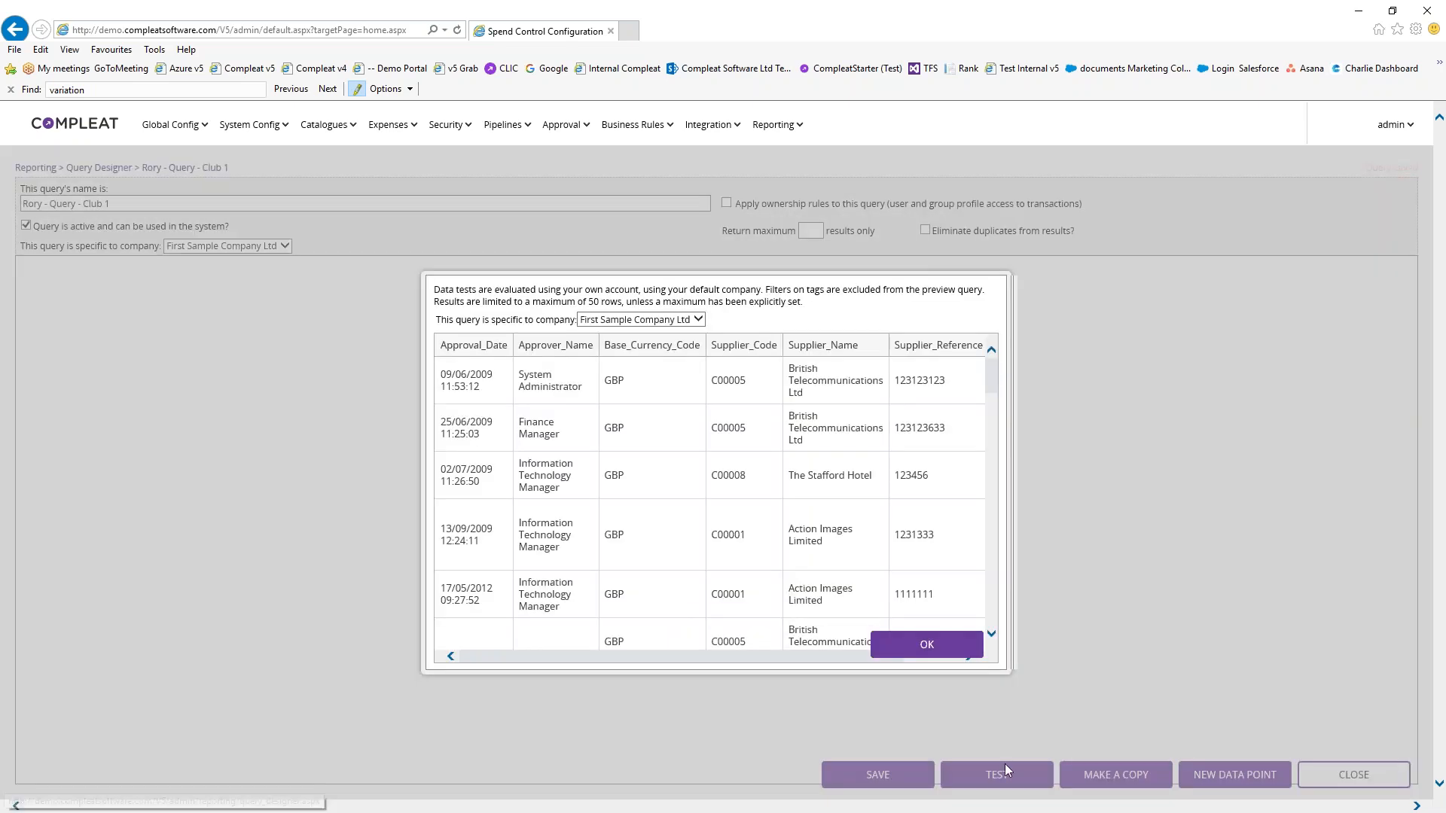
{"action": "left_click_drag", "start_coordinate": [696, 656], "coordinate": [662, 661]}
{"action": "left_click", "coordinate": [903, 649]}
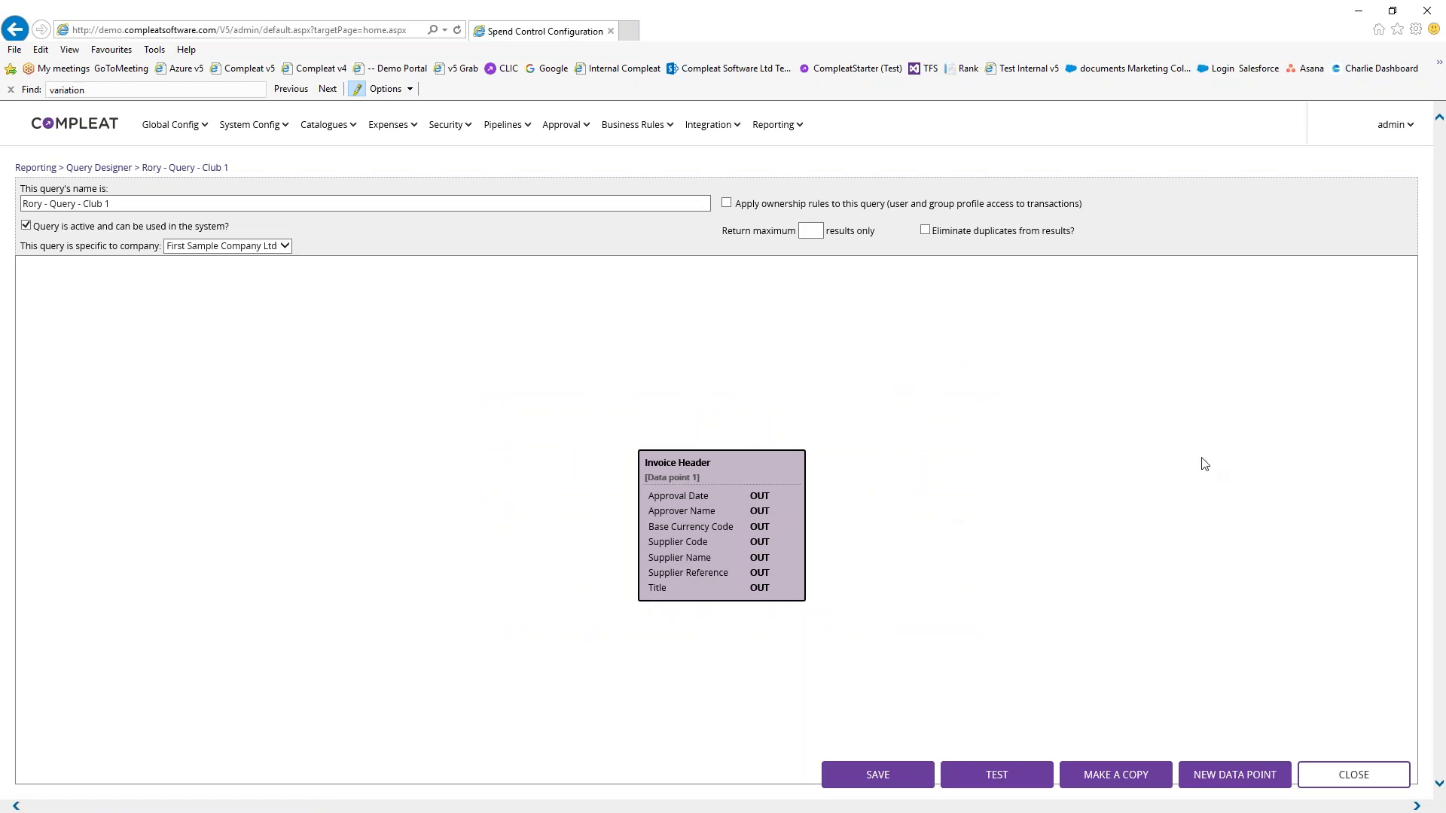
{"action": "left_click", "coordinate": [778, 124]}
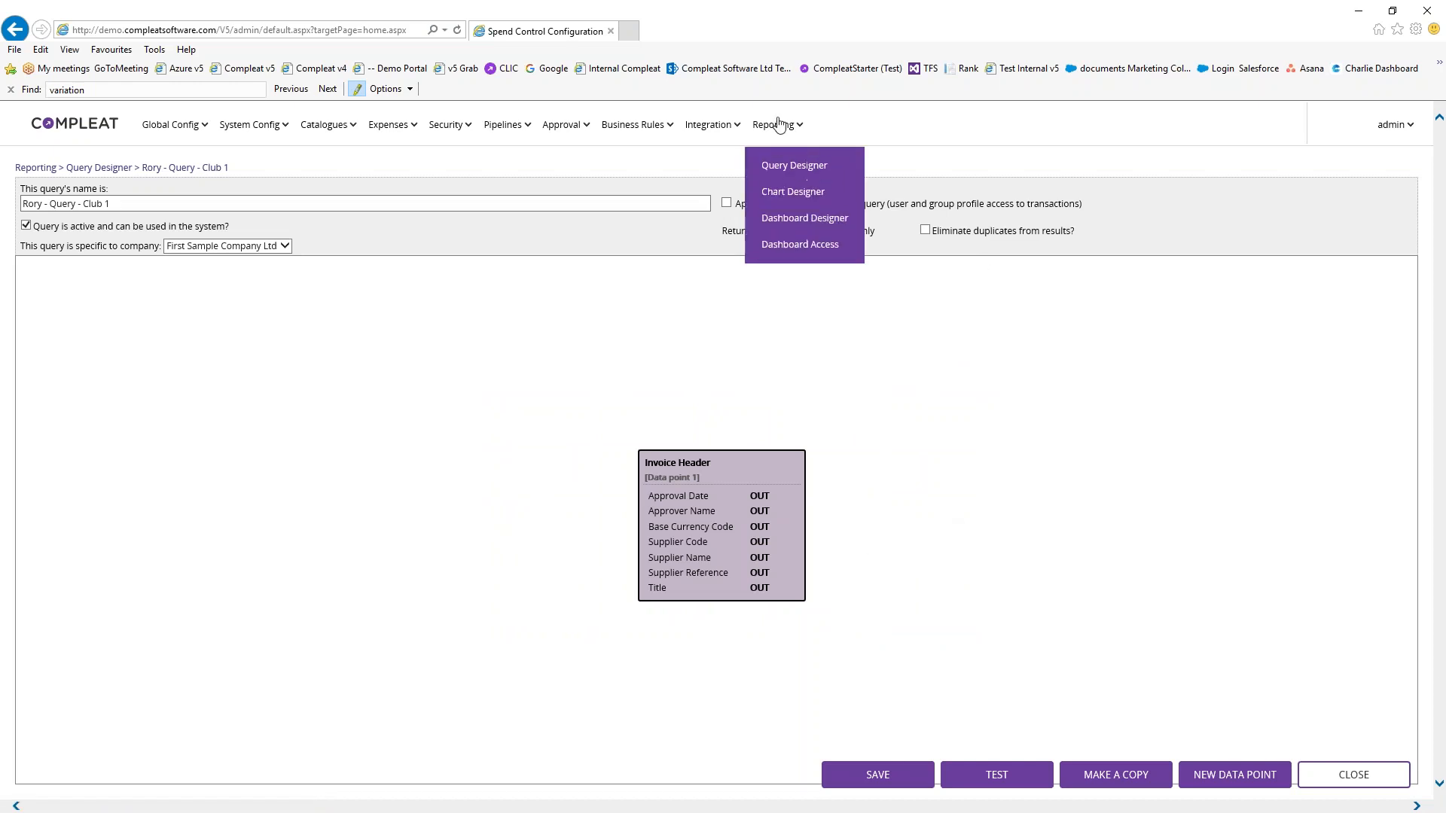
Add a new chart in Chart Designer named 'Rory - Chart - Club 1'
{"action": "left_click", "coordinate": [779, 197]}
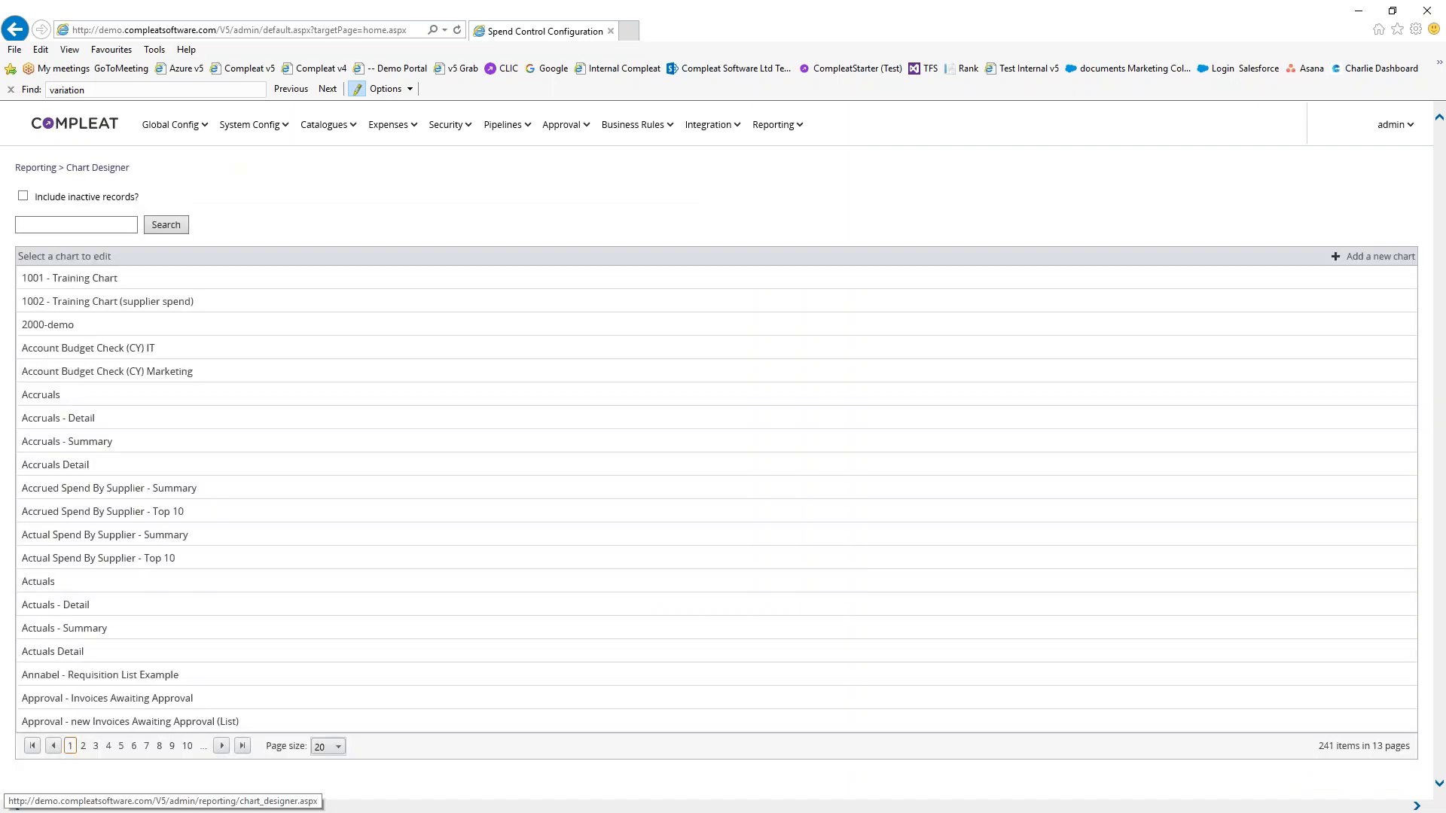
{"action": "left_click", "coordinate": [1372, 255]}
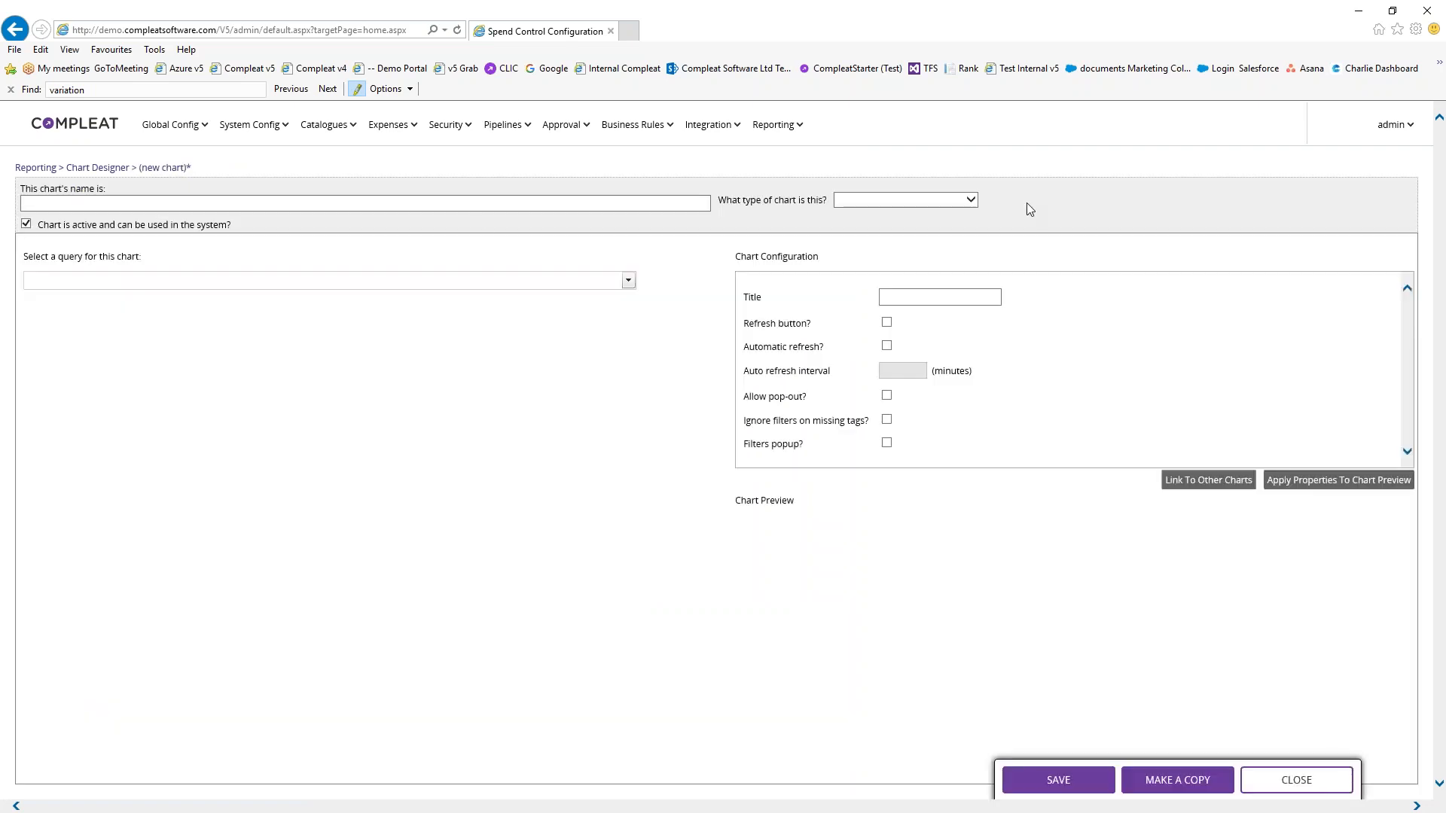
{"action": "left_click", "coordinate": [242, 201]}
{"action": "type", "text": "Rory - Chart - Club 1"}
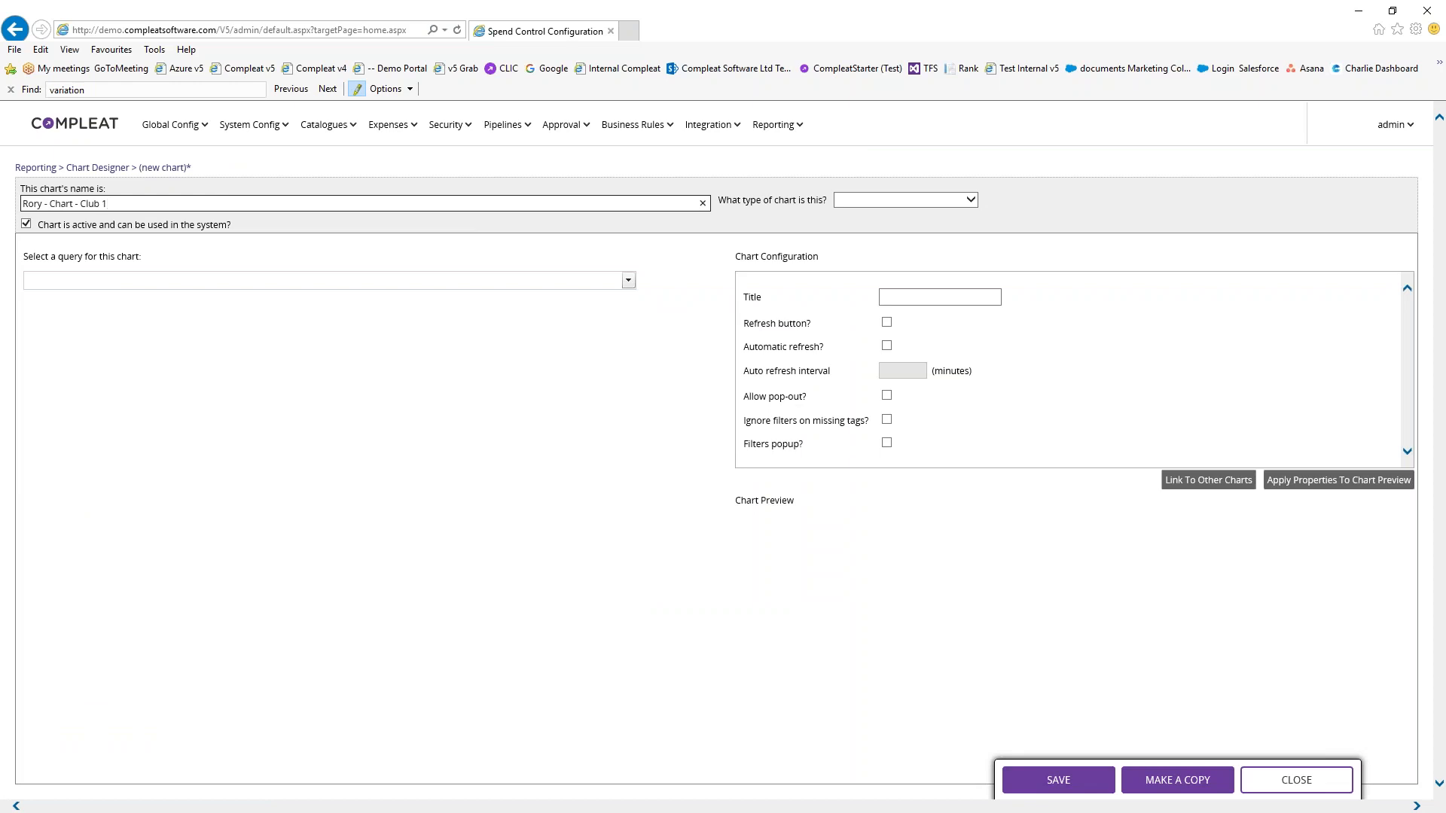
{"action": "left_click", "coordinate": [975, 201]}
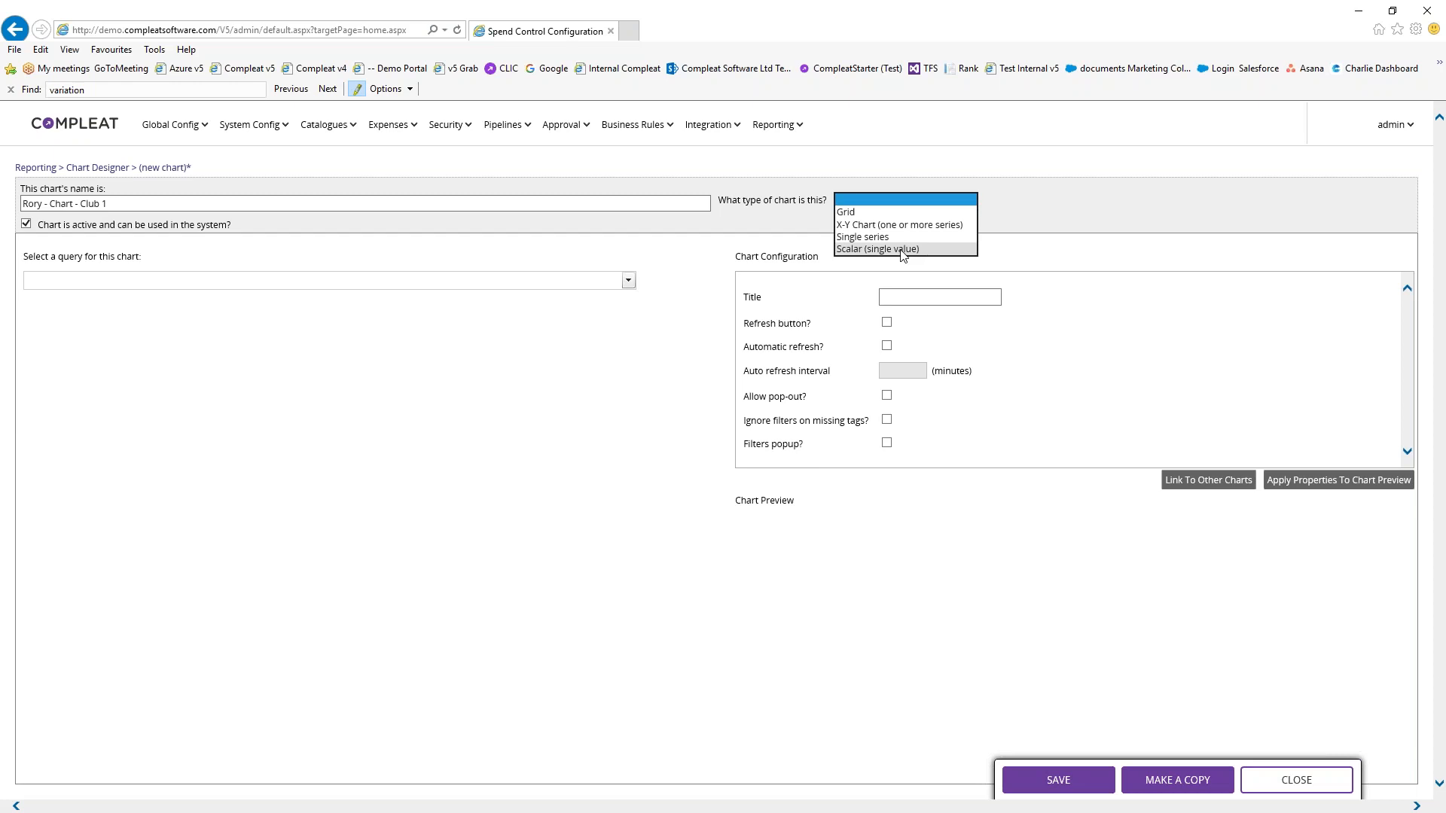
Set the chart type to Grid and base it on the Club 1 query
{"action": "left_click", "coordinate": [878, 213]}
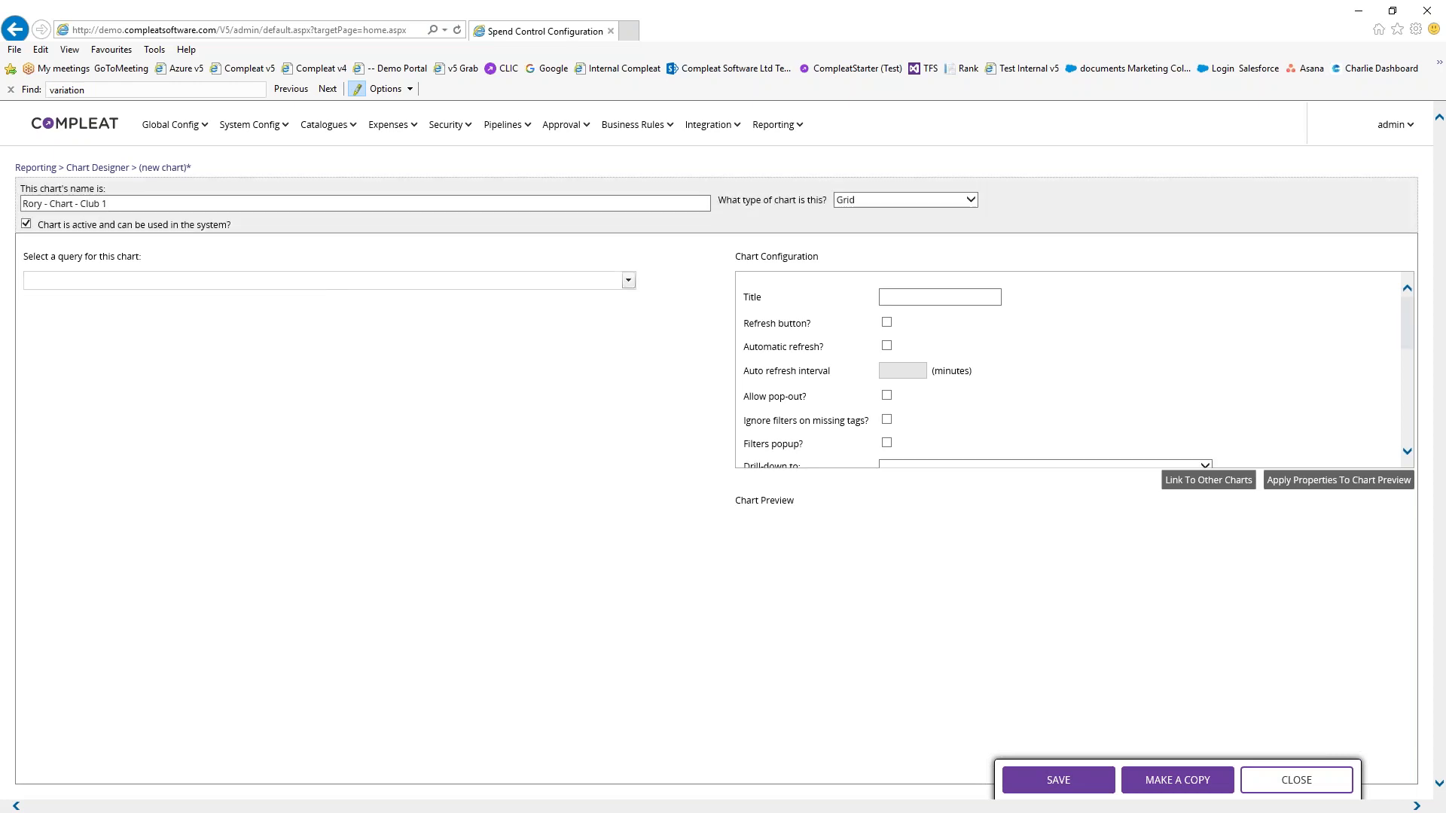
{"action": "left_click", "coordinate": [279, 280]}
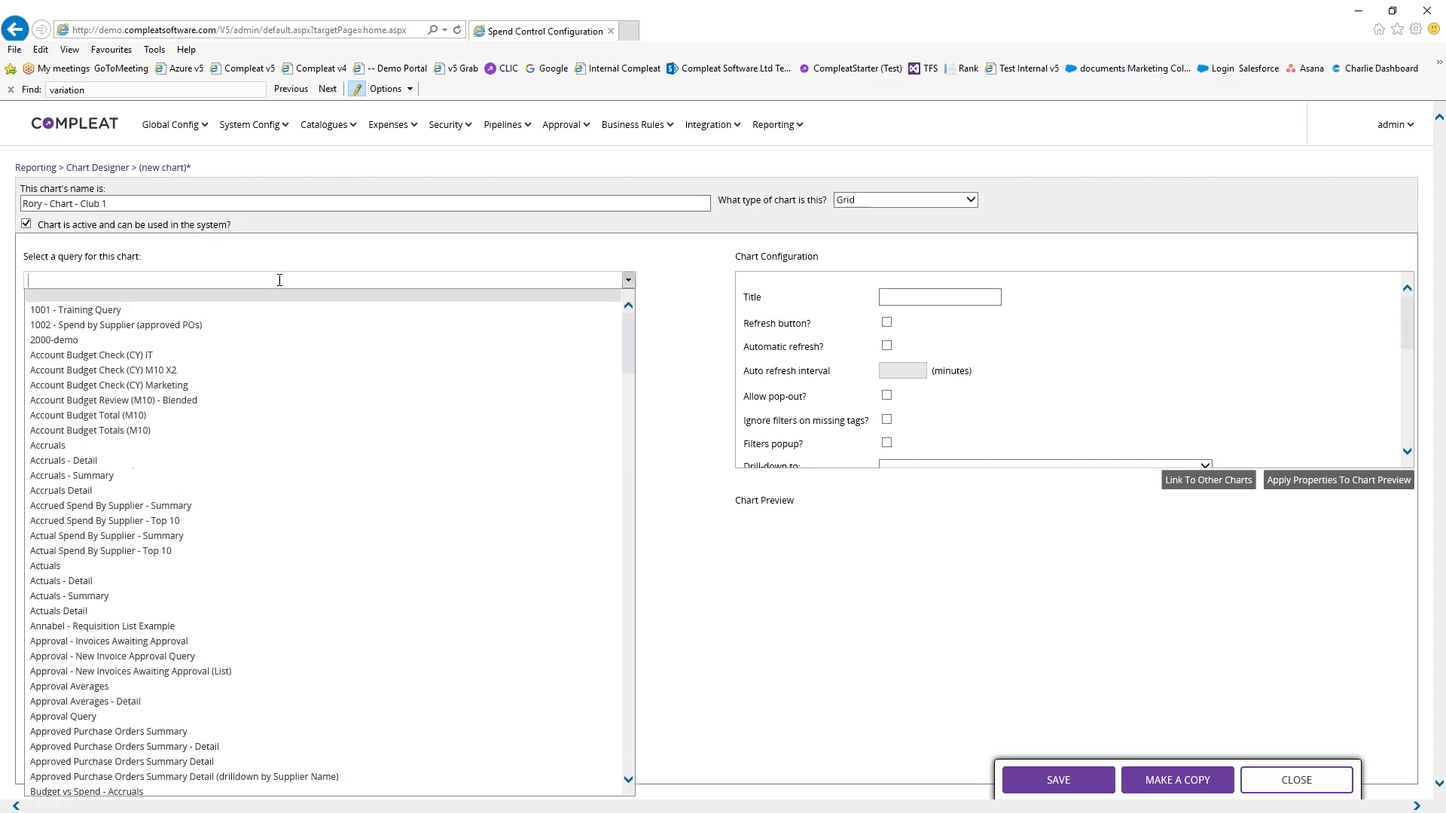
{"action": "type", "text": "Rory"}
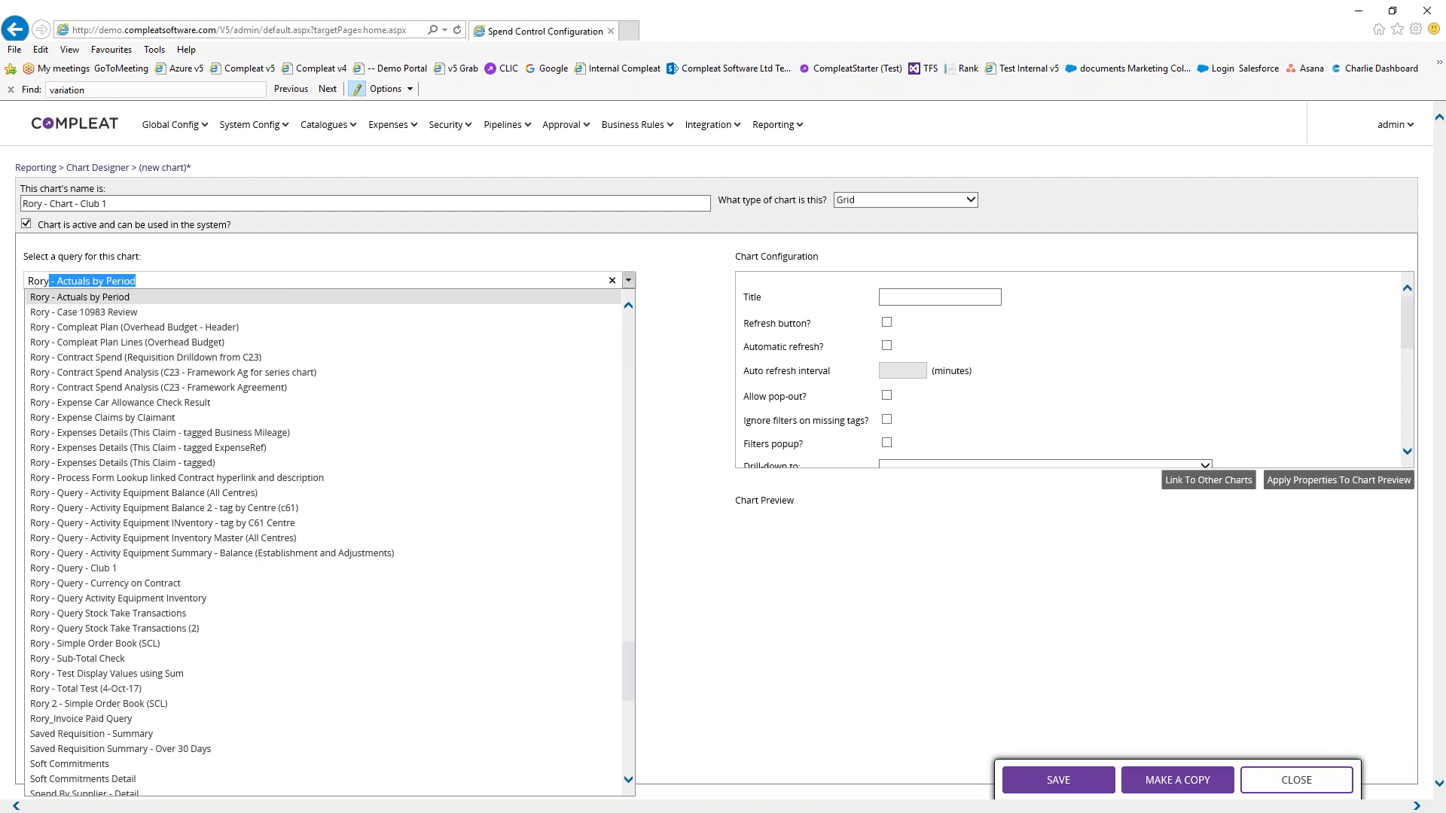
{"action": "left_click", "coordinate": [125, 570]}
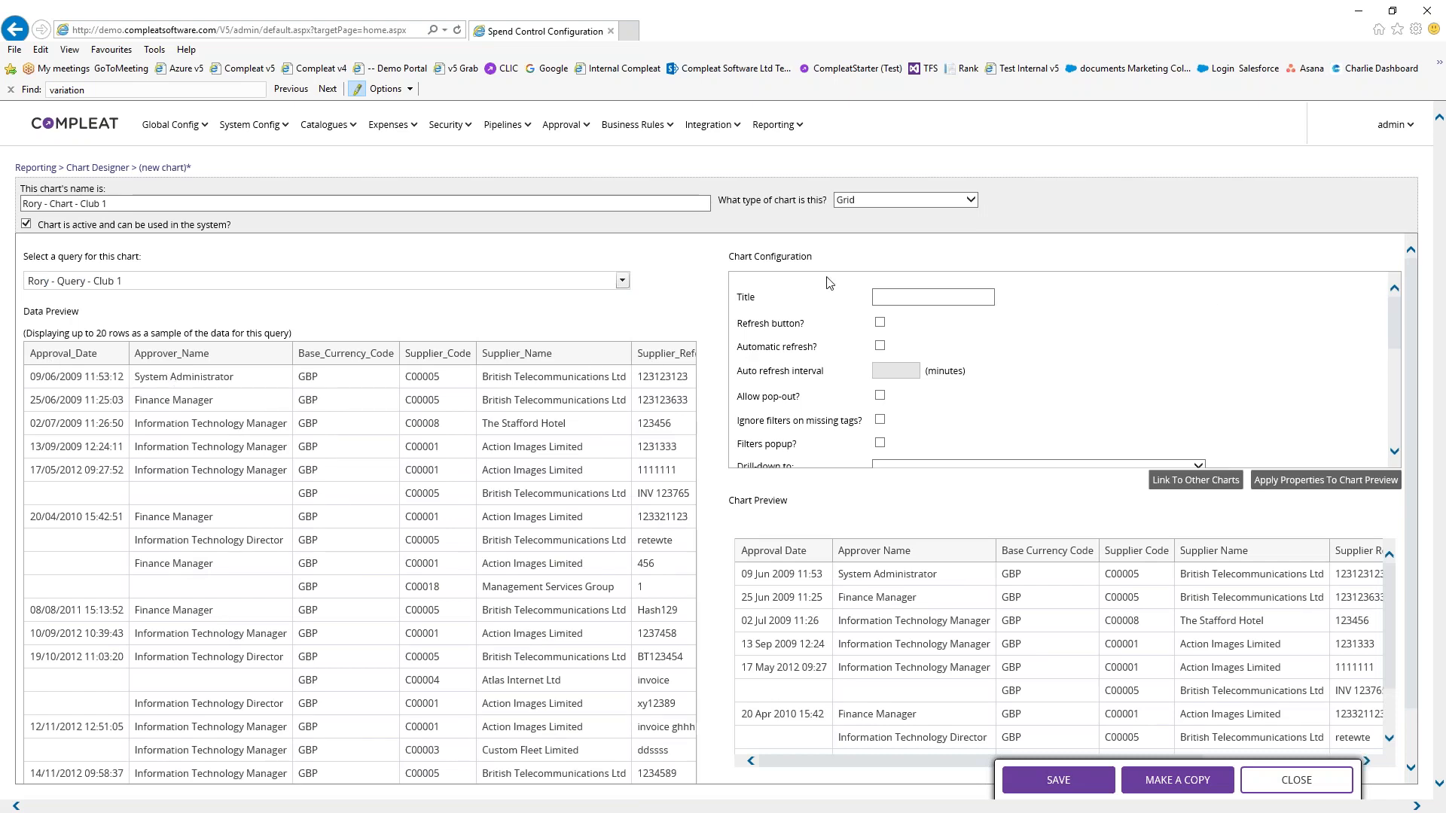
Title the chart 'Club 1 Invoices'
{"action": "left_click", "coordinate": [901, 298]}
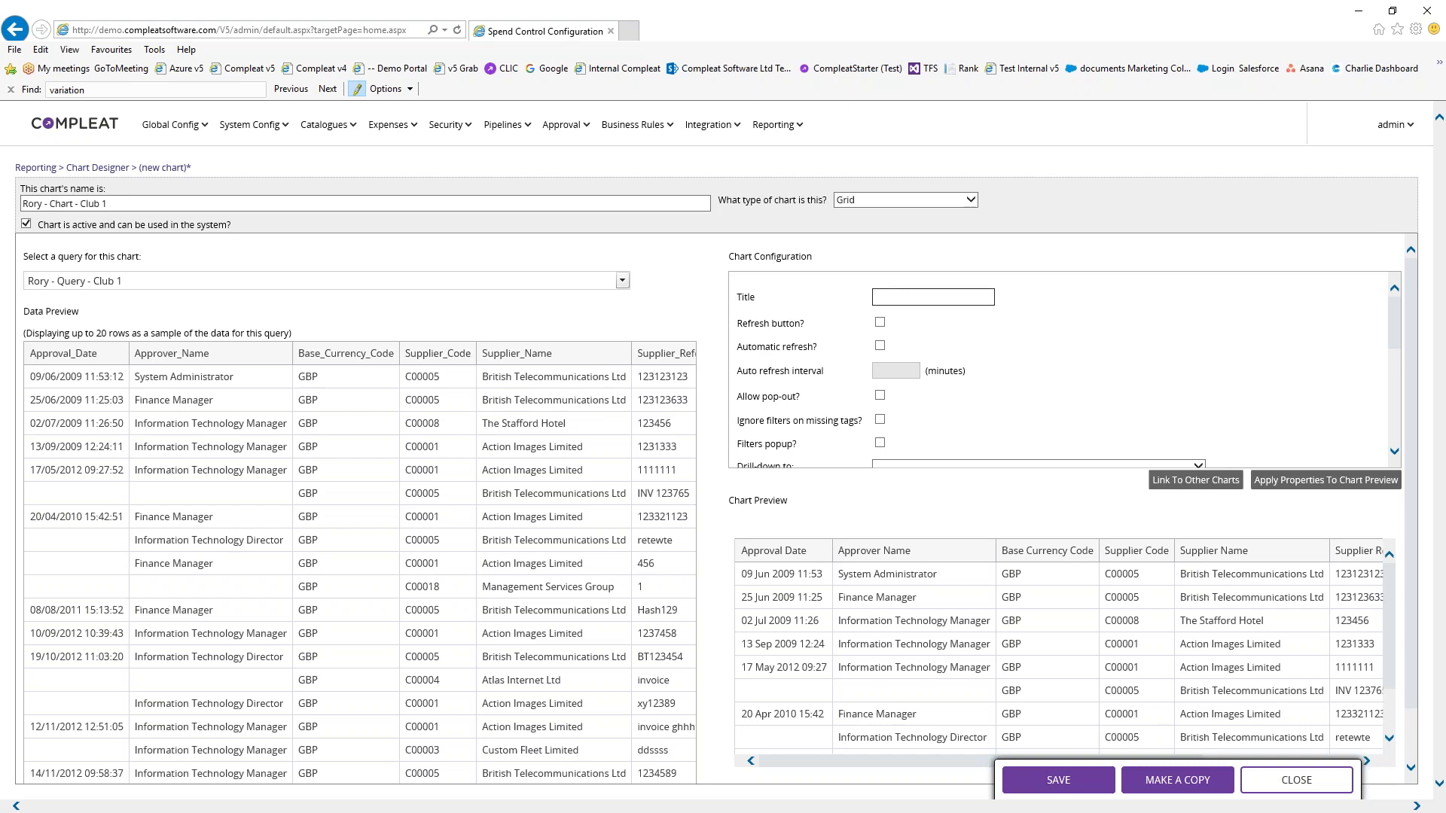
{"action": "type", "text": "Club 1 INvoice"}
{"action": "key", "text": "BackSpace"}
{"action": "key", "text": "BackSpace"}
{"action": "key", "text": "BackSpace"}
{"action": "key", "text": "BackSpace"}
{"action": "type", "text": "voices"}
Enable the refresh option and automatic refresh with an interval of 2
{"action": "left_click", "coordinate": [880, 323]}
{"action": "left_click", "coordinate": [879, 345]}
{"action": "left_click", "coordinate": [896, 369]}
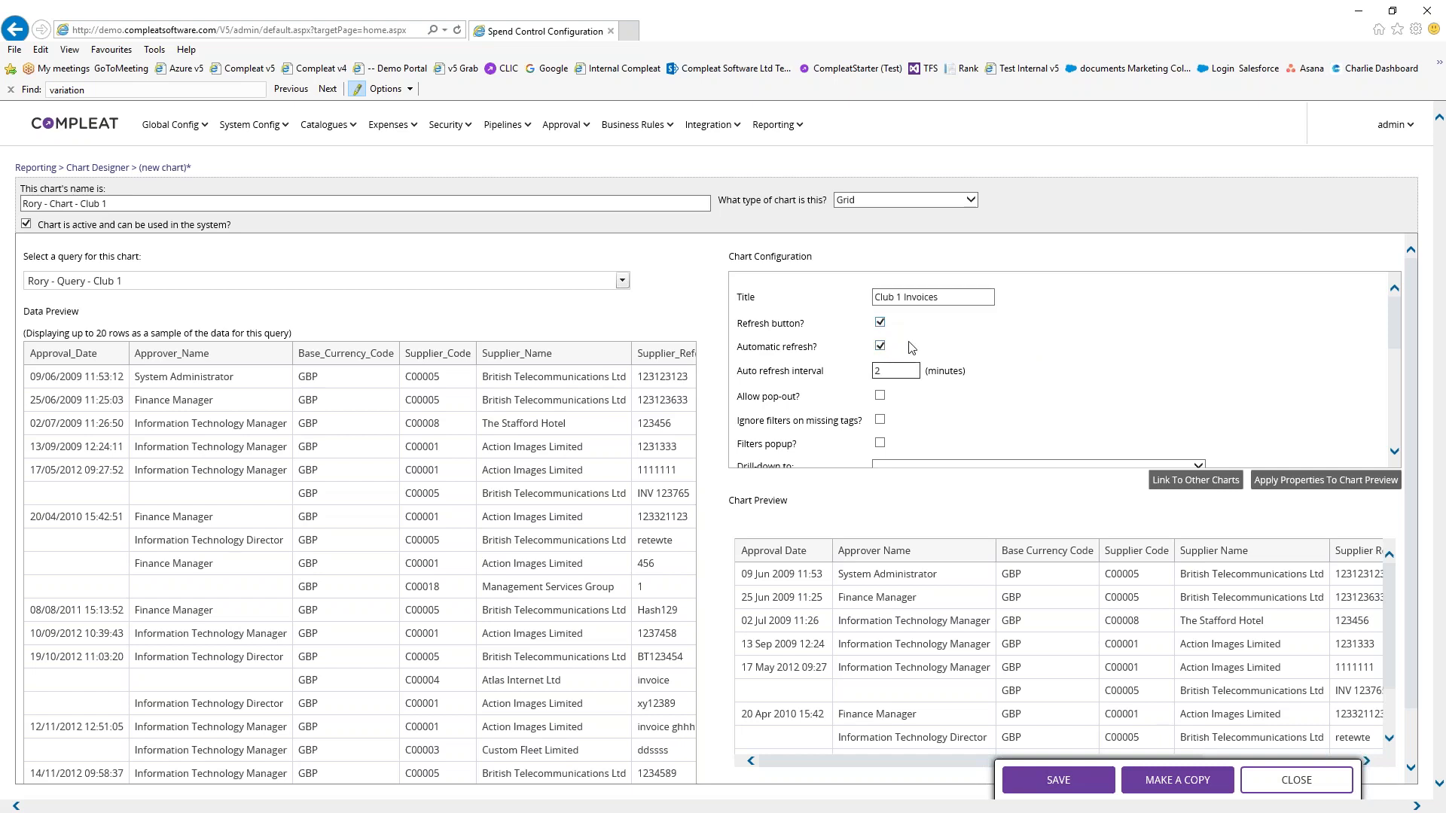
{"action": "type", "text": "2"}
Allow pop-out, turn on the filters popup, leave drill-down unset and allow Excel export
{"action": "scroll", "coordinate": [912, 384], "scroll_direction": "down", "scroll_amount": 1}
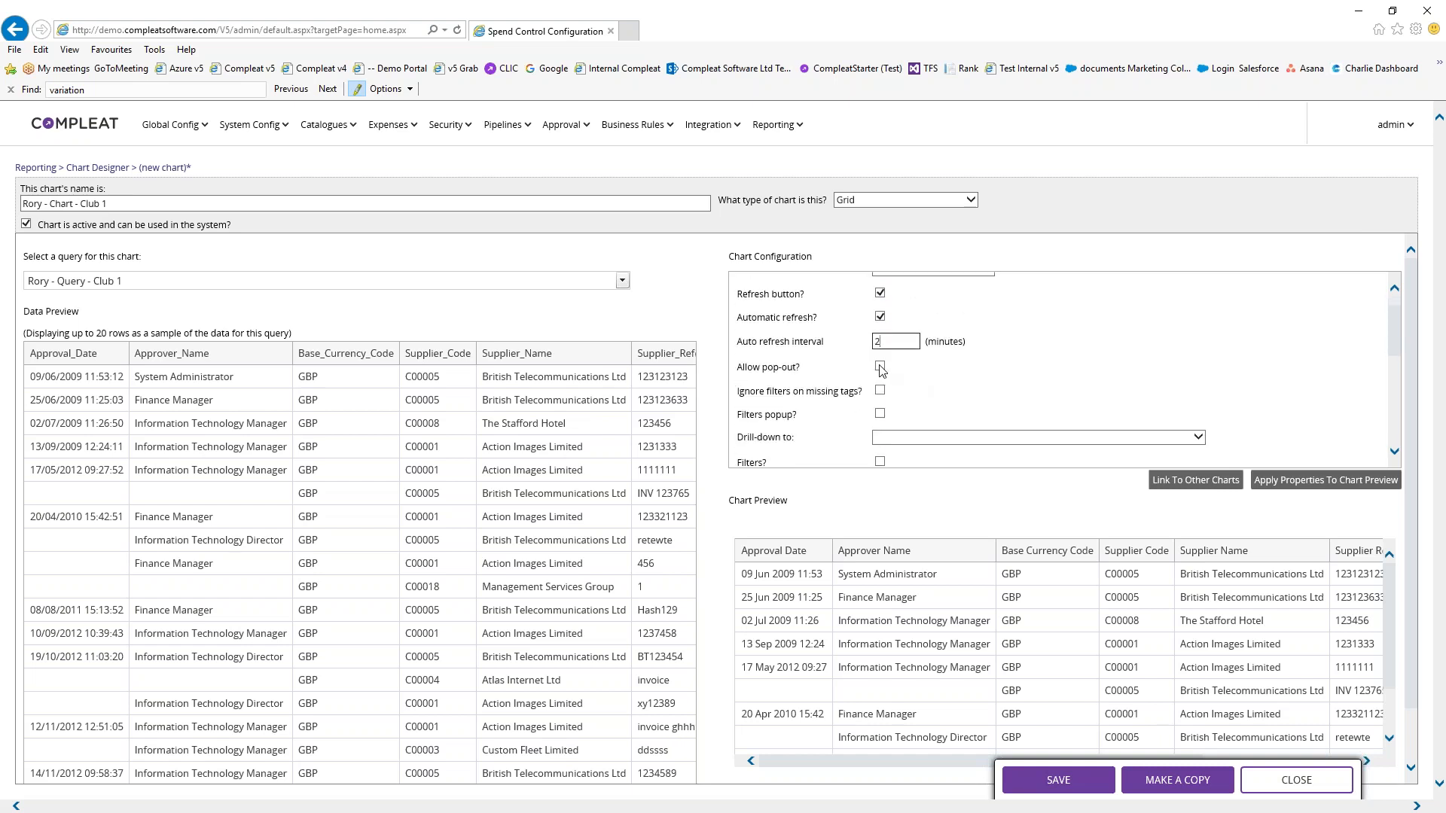
{"action": "left_click", "coordinate": [880, 368]}
{"action": "scroll", "coordinate": [965, 395], "scroll_direction": "down", "scroll_amount": 1}
{"action": "left_click", "coordinate": [879, 385]}
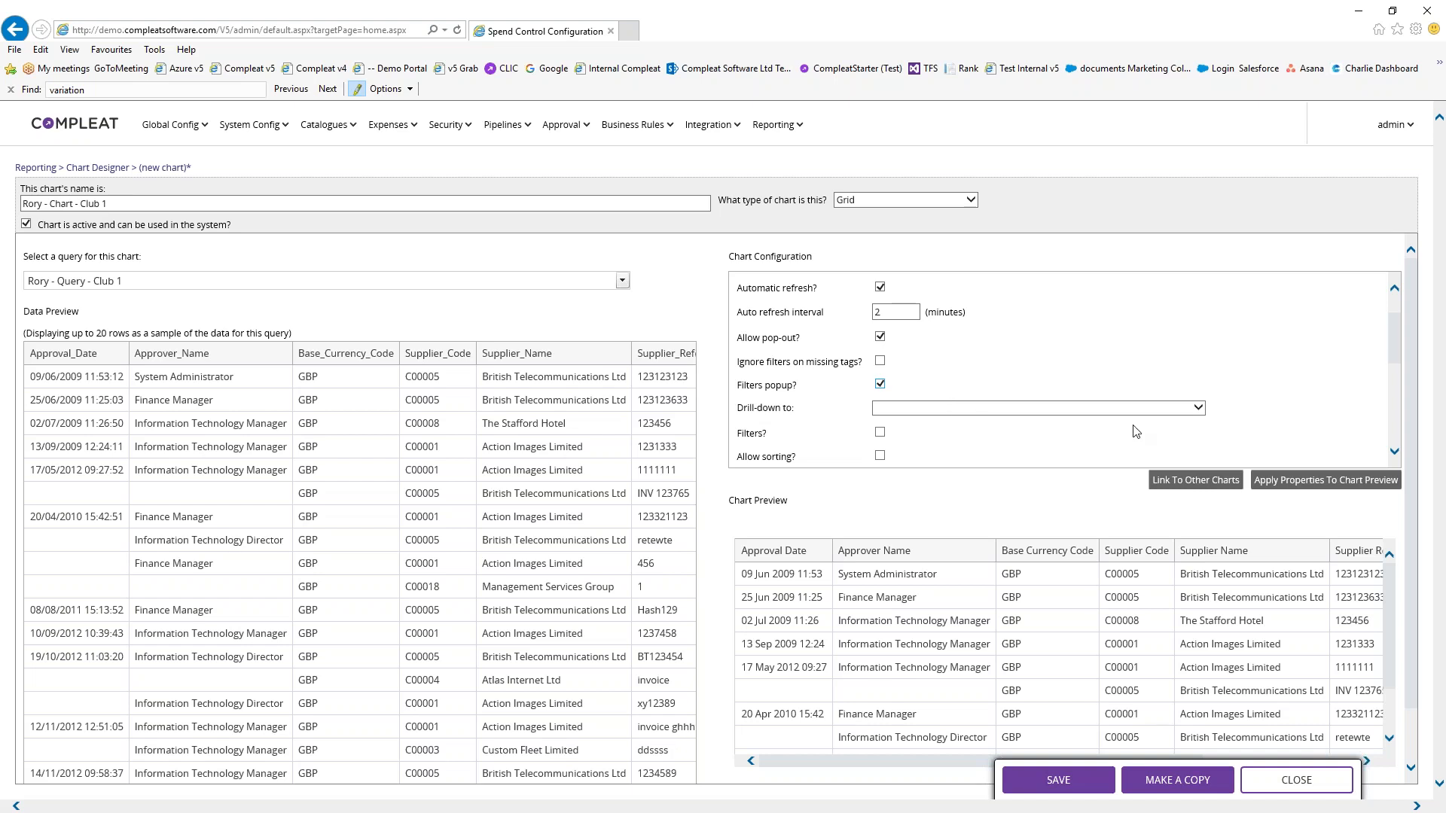
{"action": "left_click", "coordinate": [1197, 408]}
{"action": "left_click_drag", "start_coordinate": [1199, 443], "coordinate": [1191, 400]}
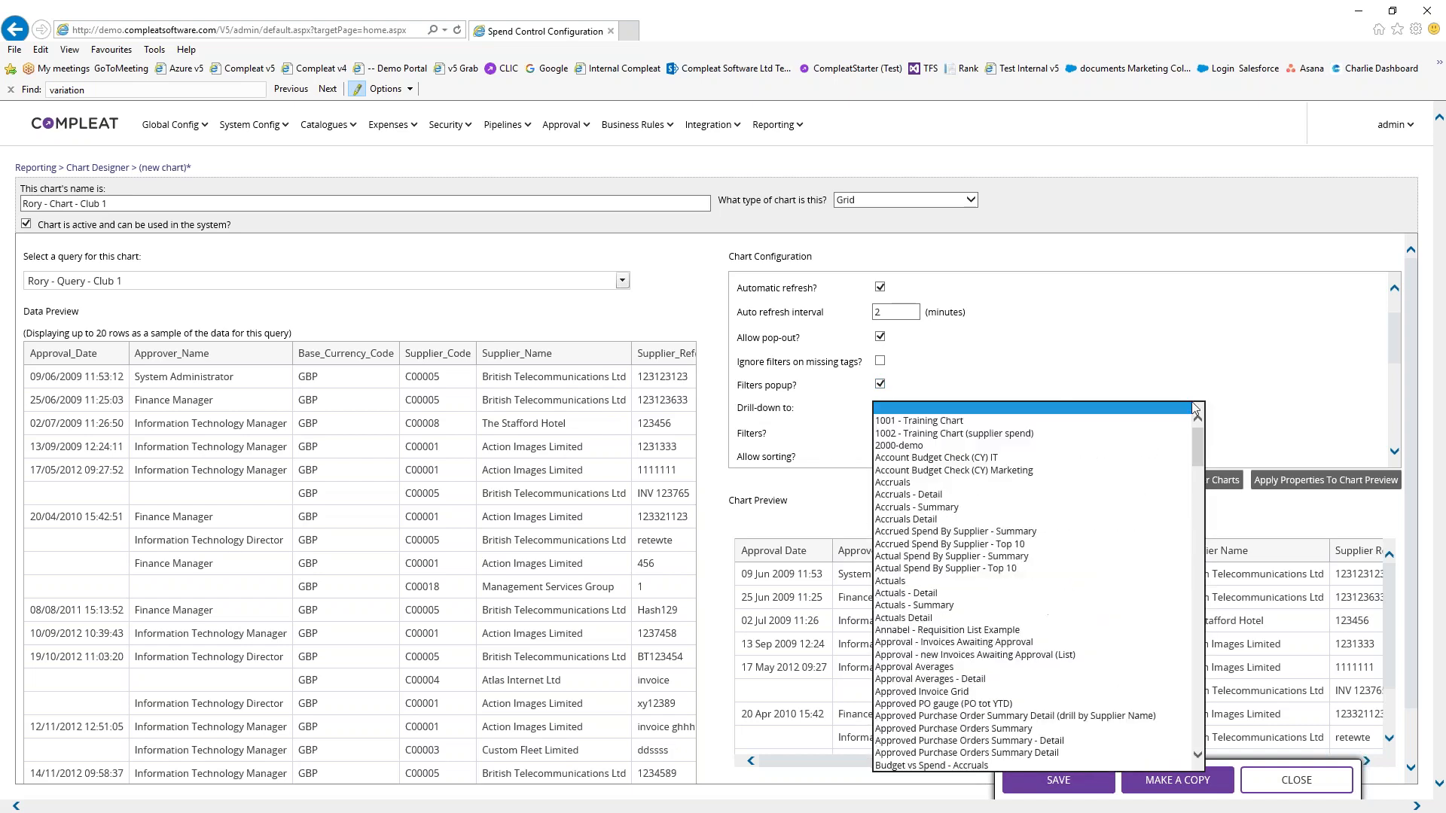
{"action": "left_click", "coordinate": [1265, 414]}
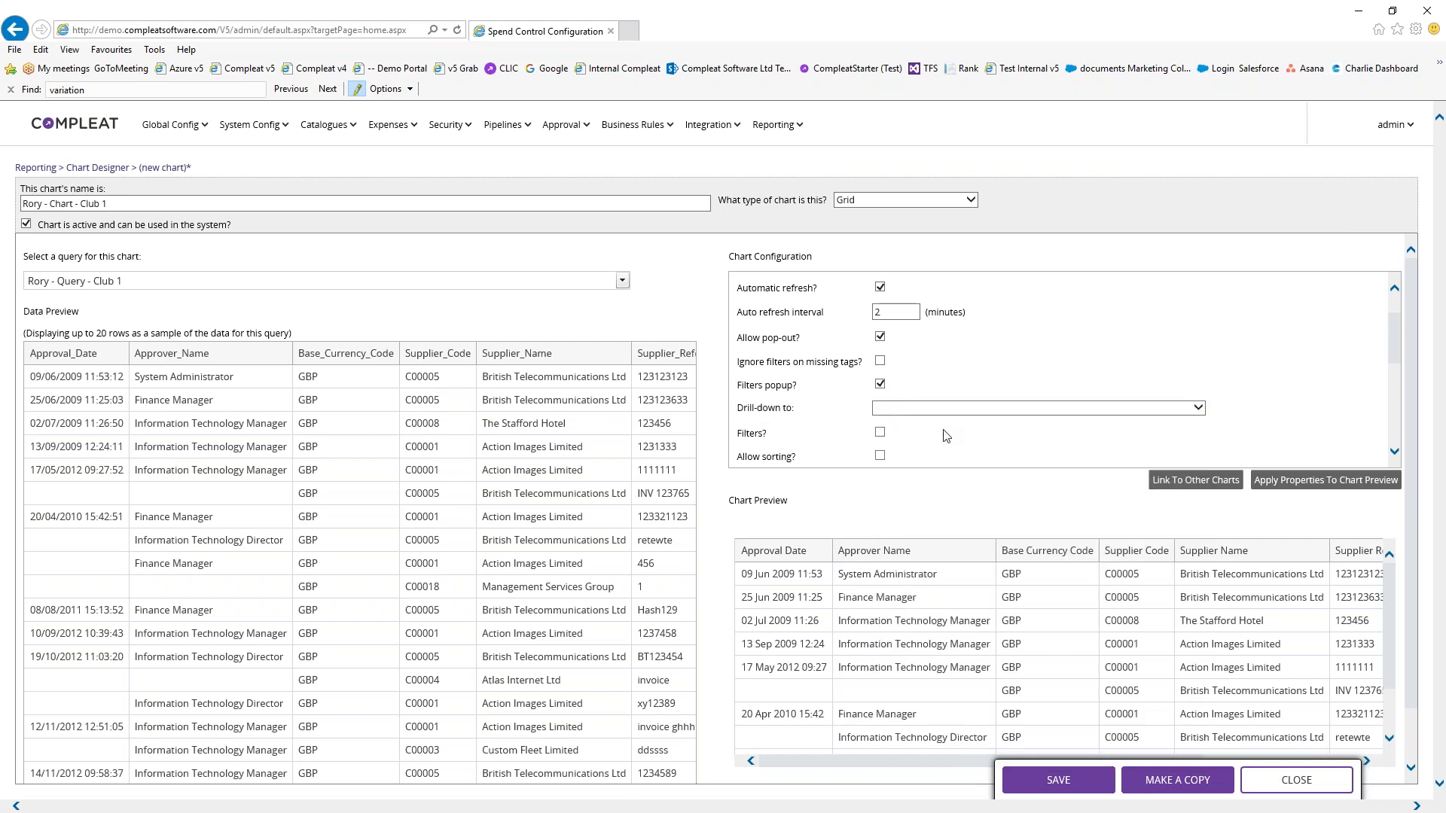
{"action": "scroll", "coordinate": [933, 424], "scroll_direction": "down", "scroll_amount": 1}
{"action": "left_click", "coordinate": [879, 422]}
Set transaction links to open read-only in a new tab
{"action": "scroll", "coordinate": [971, 422], "scroll_direction": "down", "scroll_amount": 2}
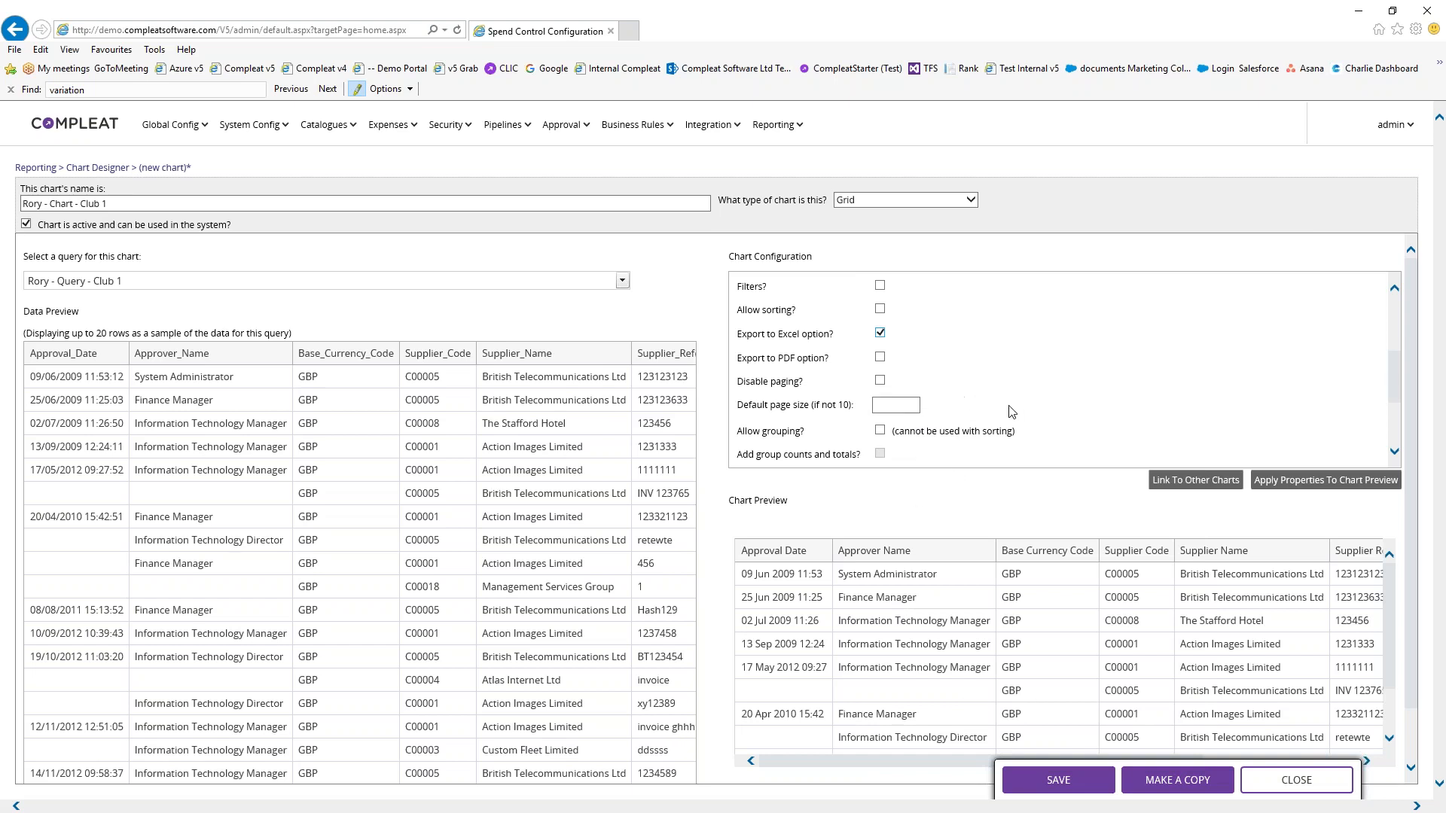
{"action": "scroll", "coordinate": [1011, 410], "scroll_direction": "down", "scroll_amount": 1}
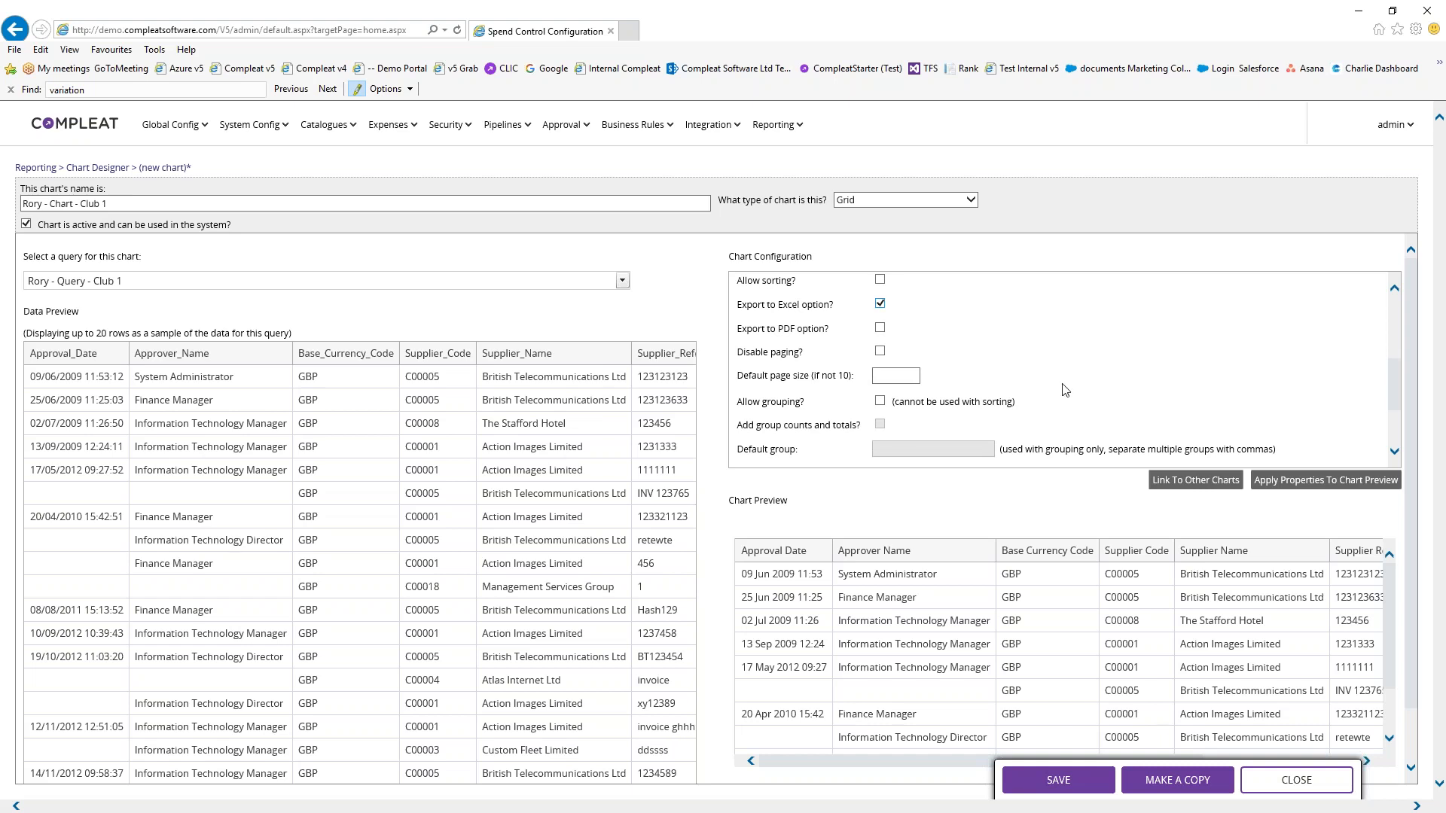
{"action": "scroll", "coordinate": [1066, 389], "scroll_direction": "down", "scroll_amount": 4}
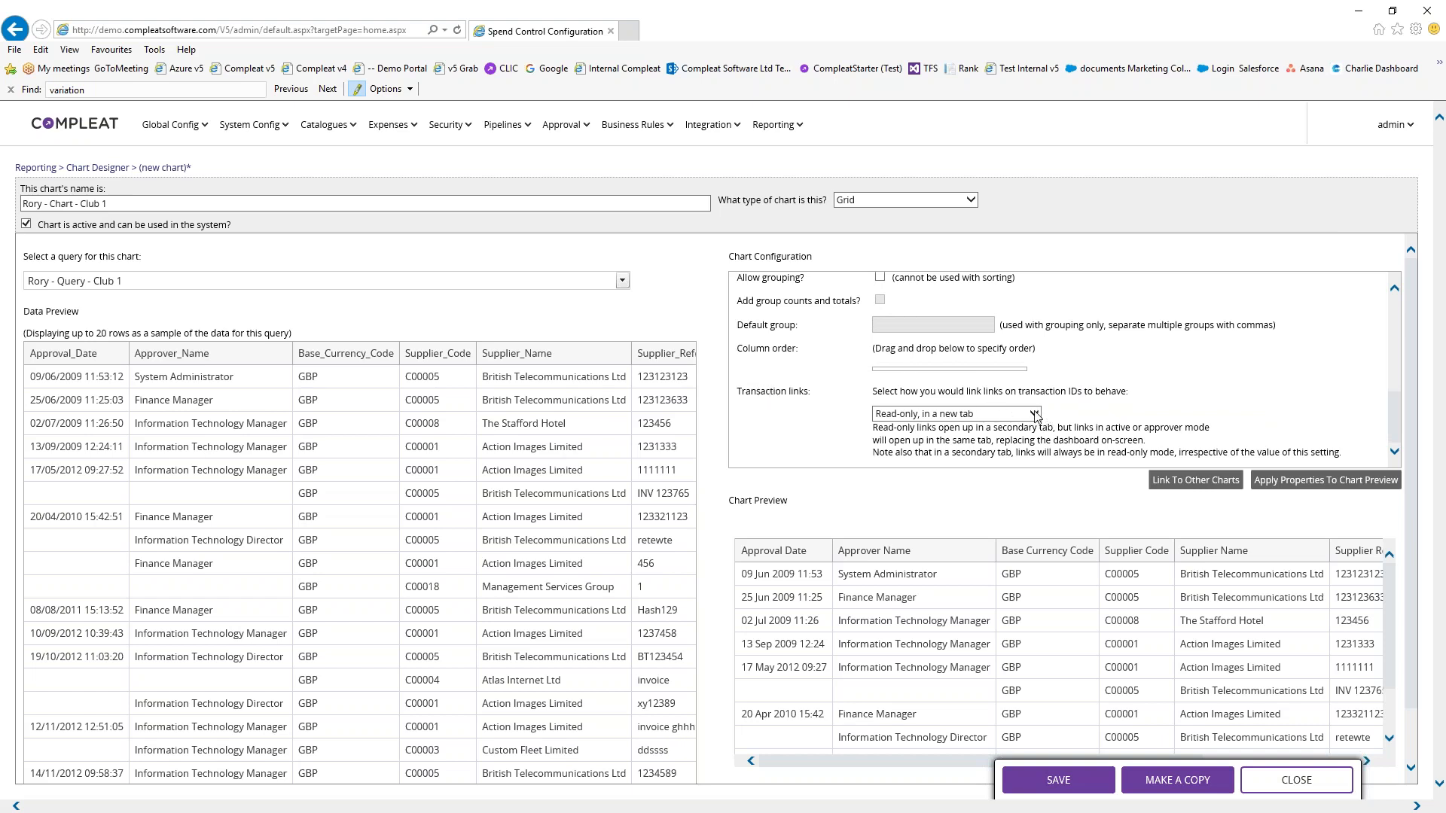
{"action": "left_click", "coordinate": [1036, 418]}
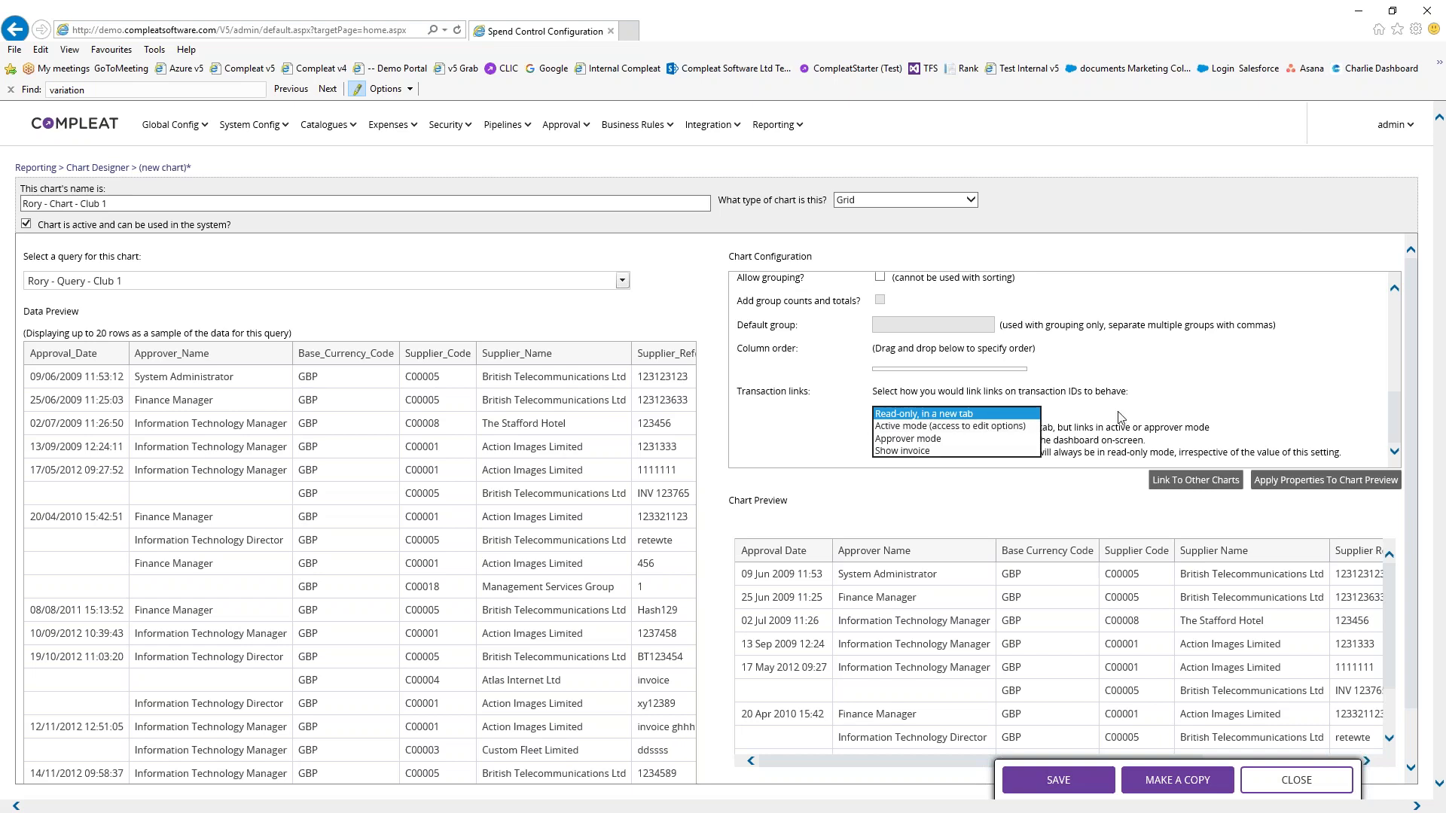
{"action": "left_click", "coordinate": [1008, 414]}
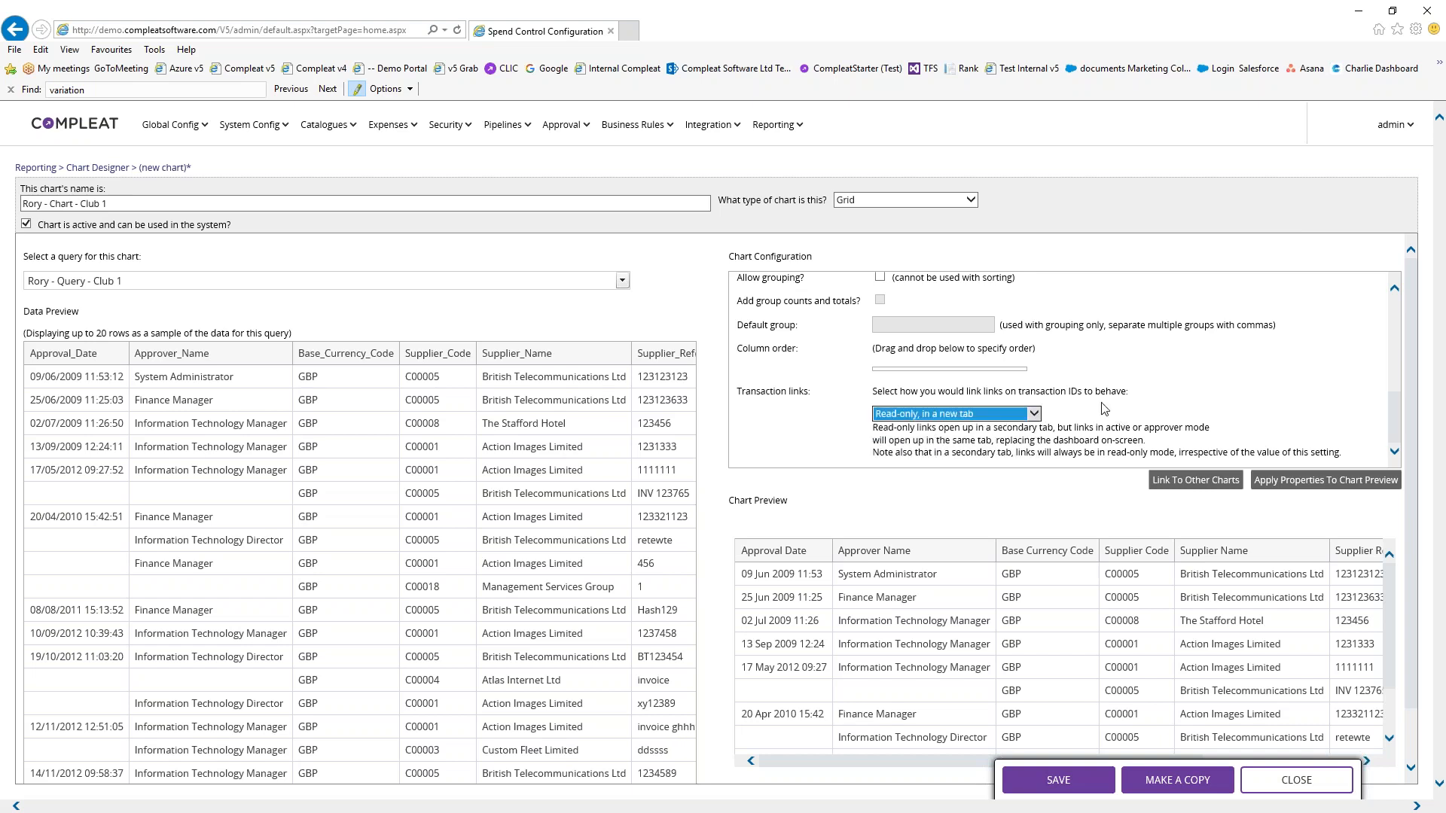
Apply the configuration to the chart preview, then save the chart and acknowledge the confirmation
{"action": "left_click", "coordinate": [1289, 480]}
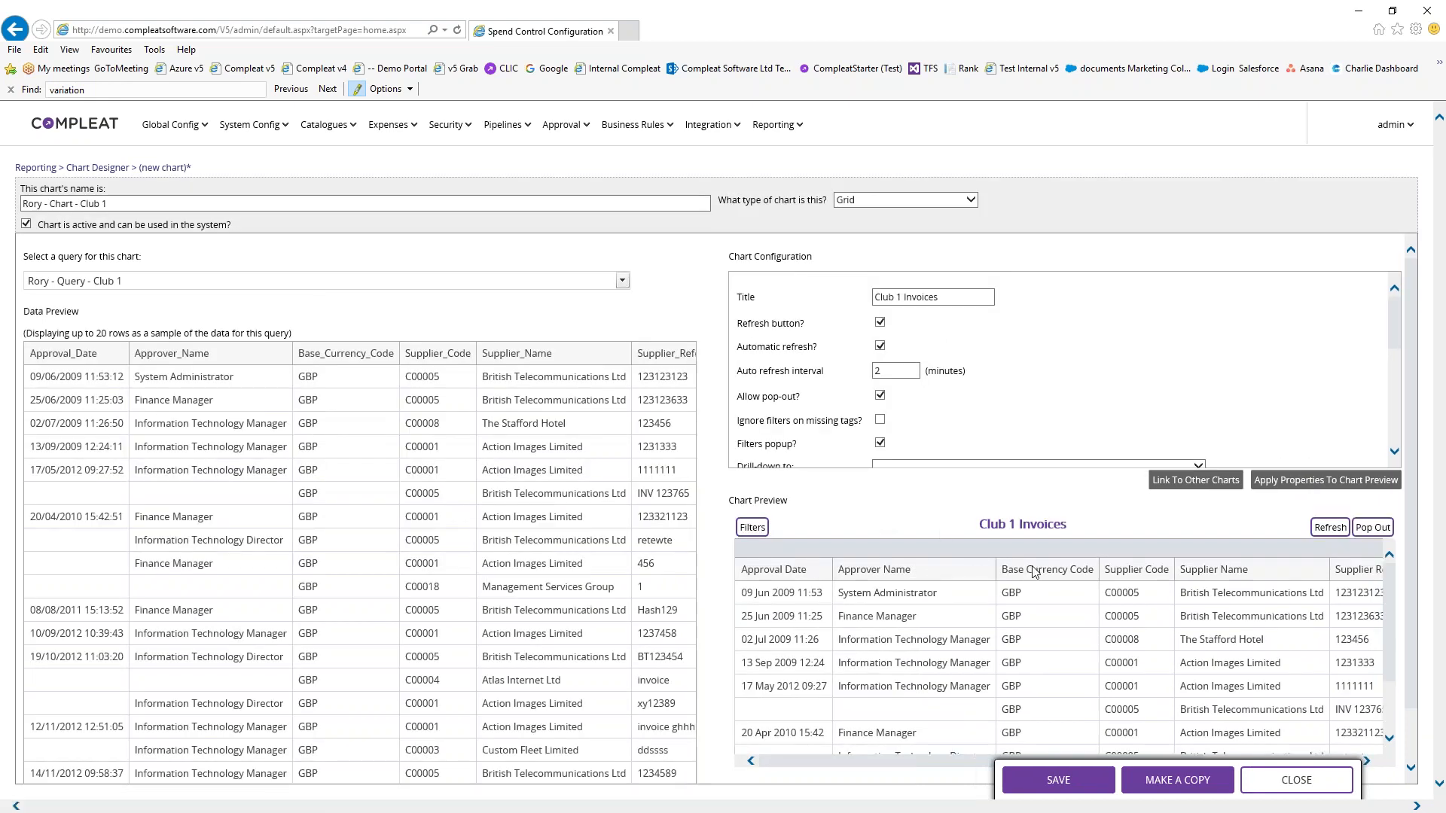
{"action": "scroll", "coordinate": [1011, 423], "scroll_direction": "down", "scroll_amount": 1}
{"action": "scroll", "coordinate": [1011, 423], "scroll_direction": "down", "scroll_amount": 3}
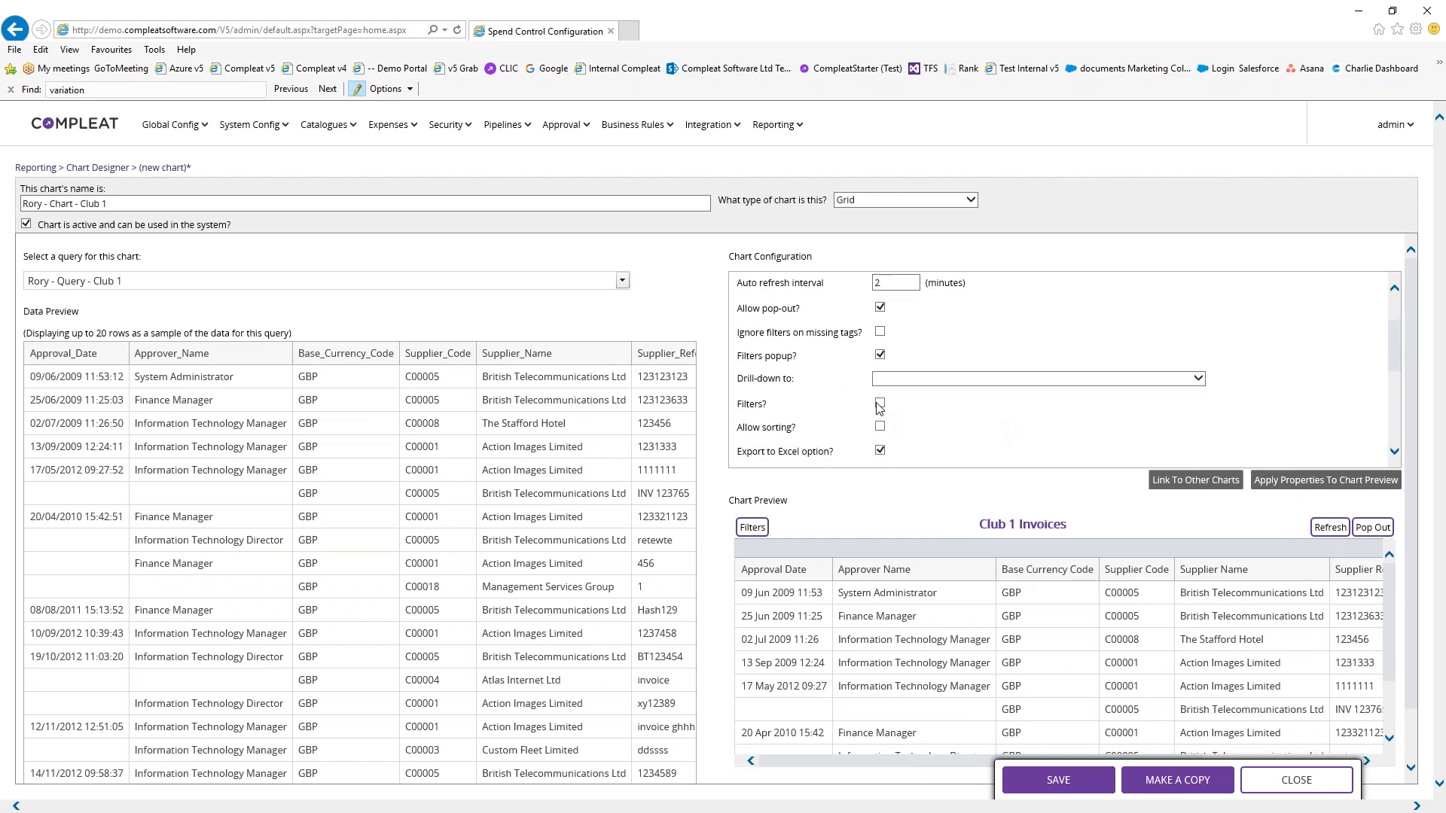
{"action": "left_click", "coordinate": [1337, 484]}
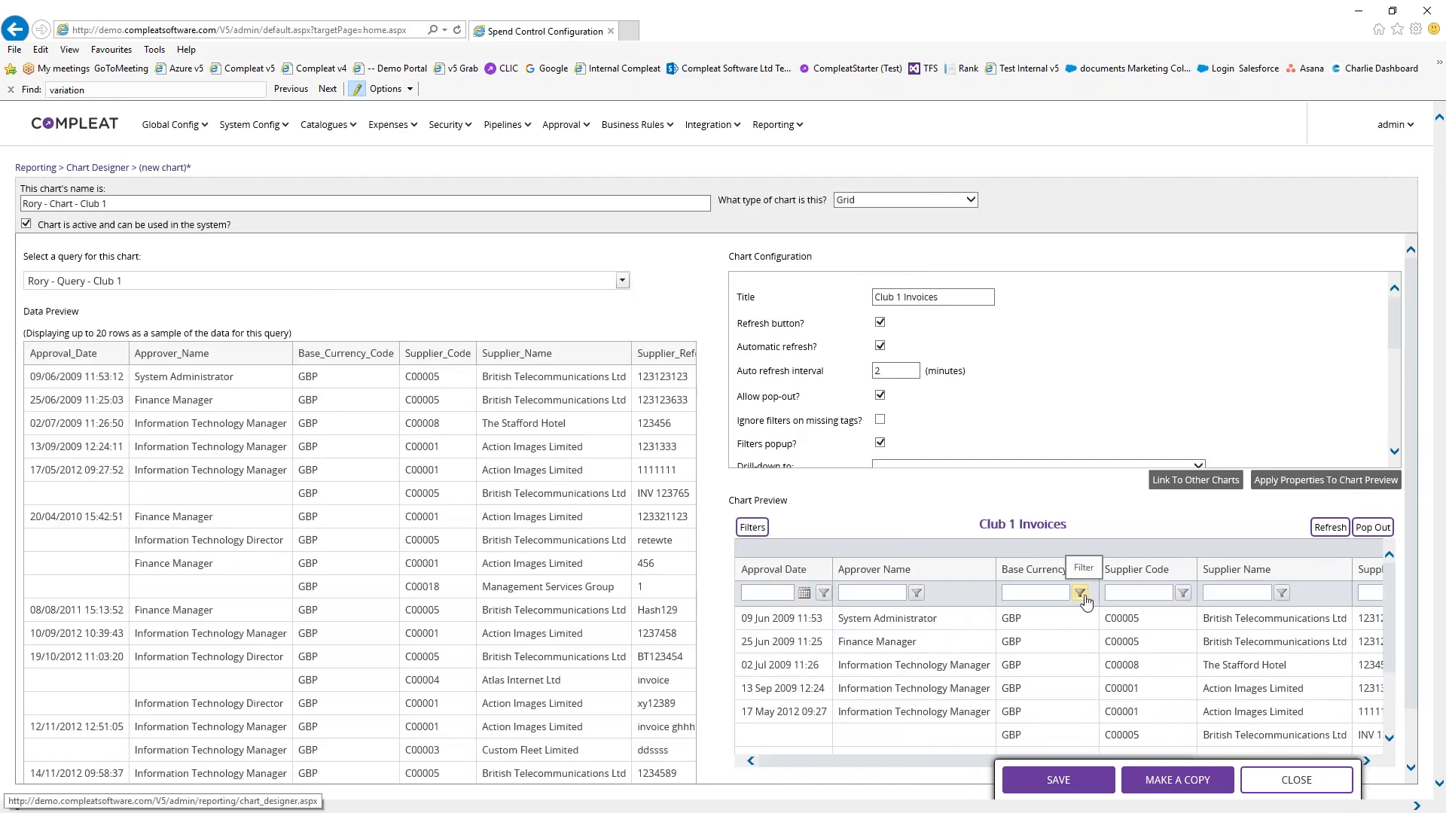
{"action": "left_click", "coordinate": [1078, 789]}
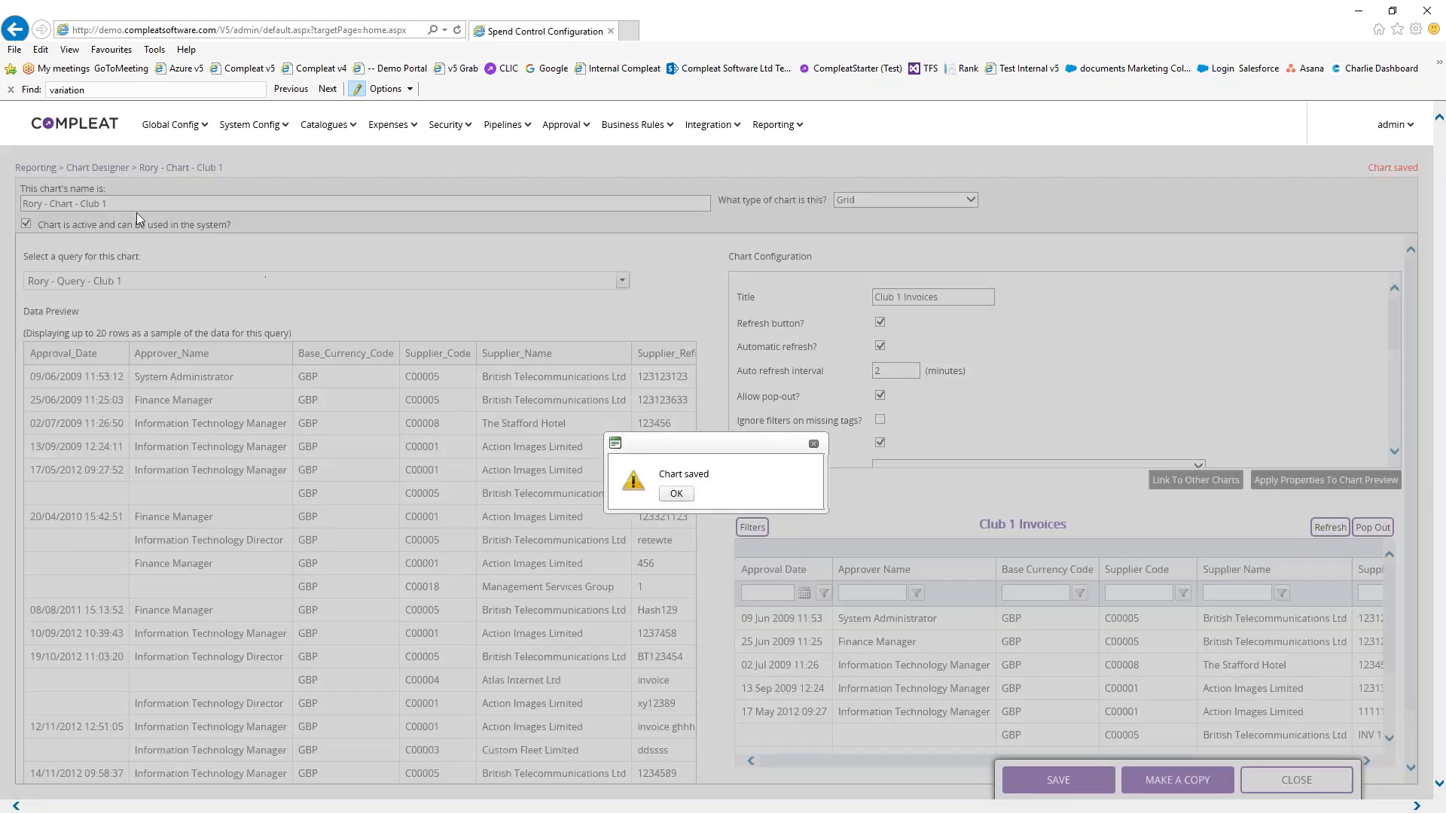
{"action": "left_click", "coordinate": [685, 495]}
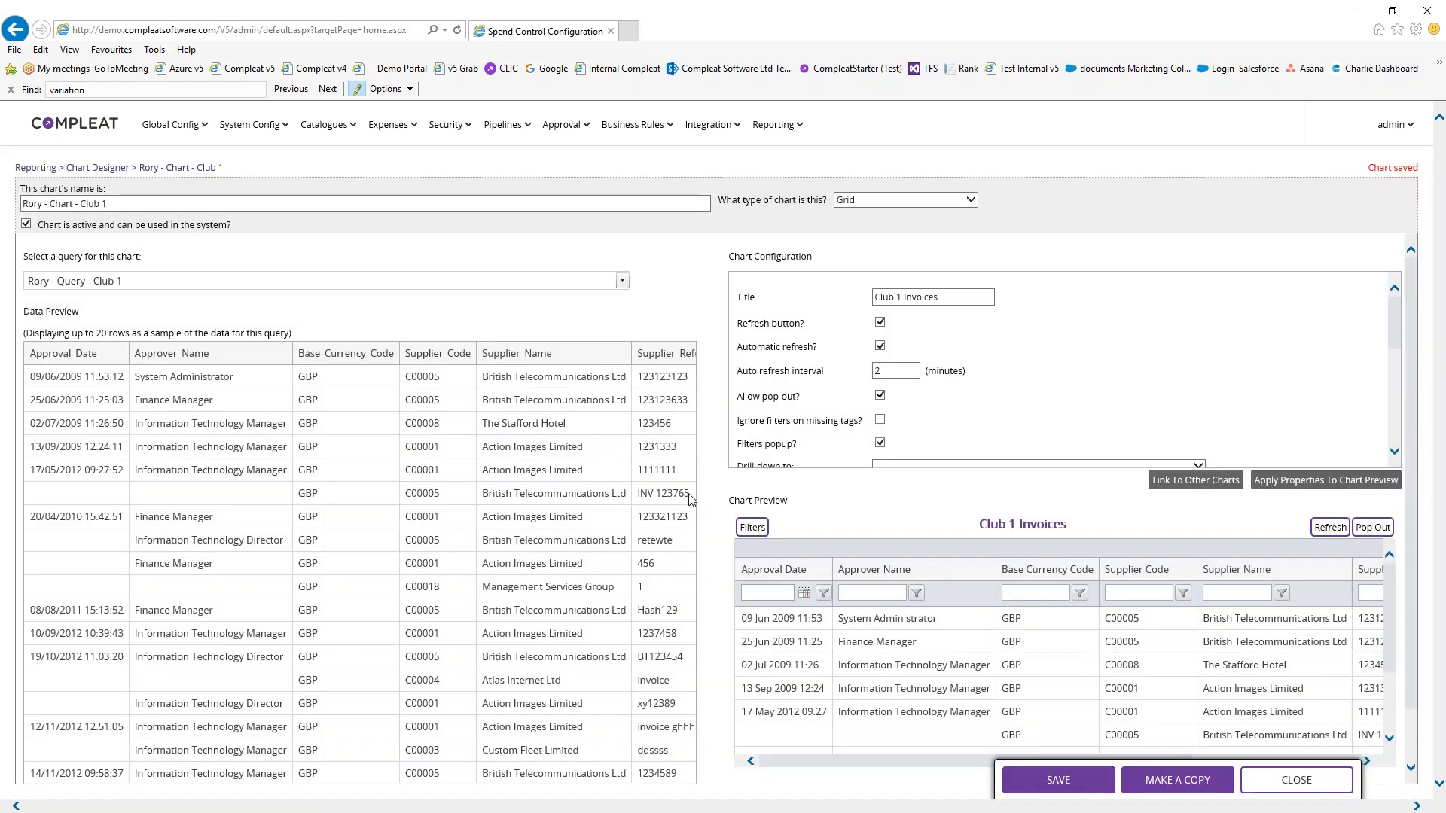
{"action": "mouse_move", "coordinate": [776, 124]}
{"action": "left_click", "coordinate": [789, 220]}
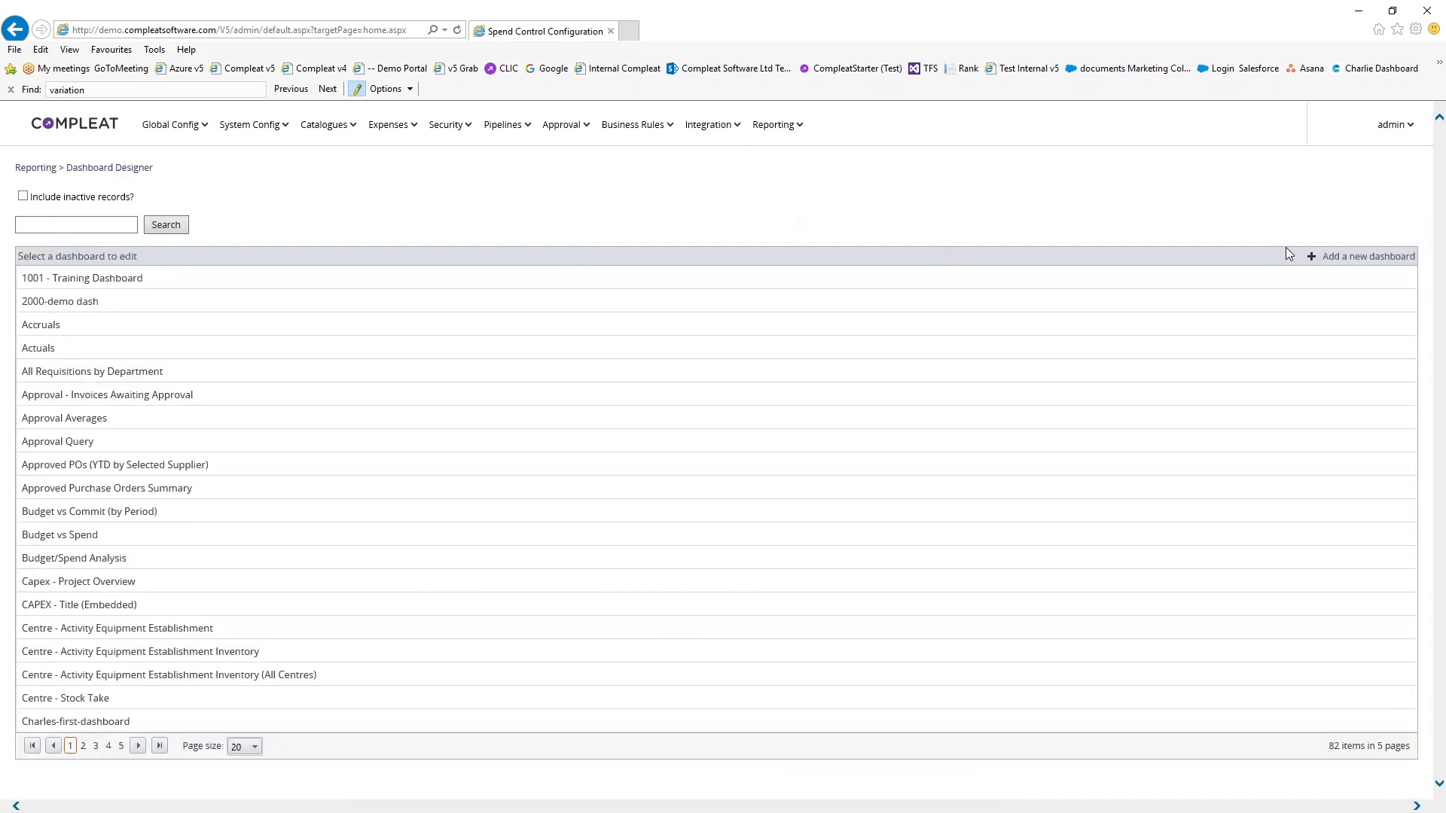
Add a new standalone dashboard named 'Club 1 - Invoices' and bring up its layout settings
{"action": "left_click", "coordinate": [1349, 254]}
{"action": "left_click", "coordinate": [24, 203]}
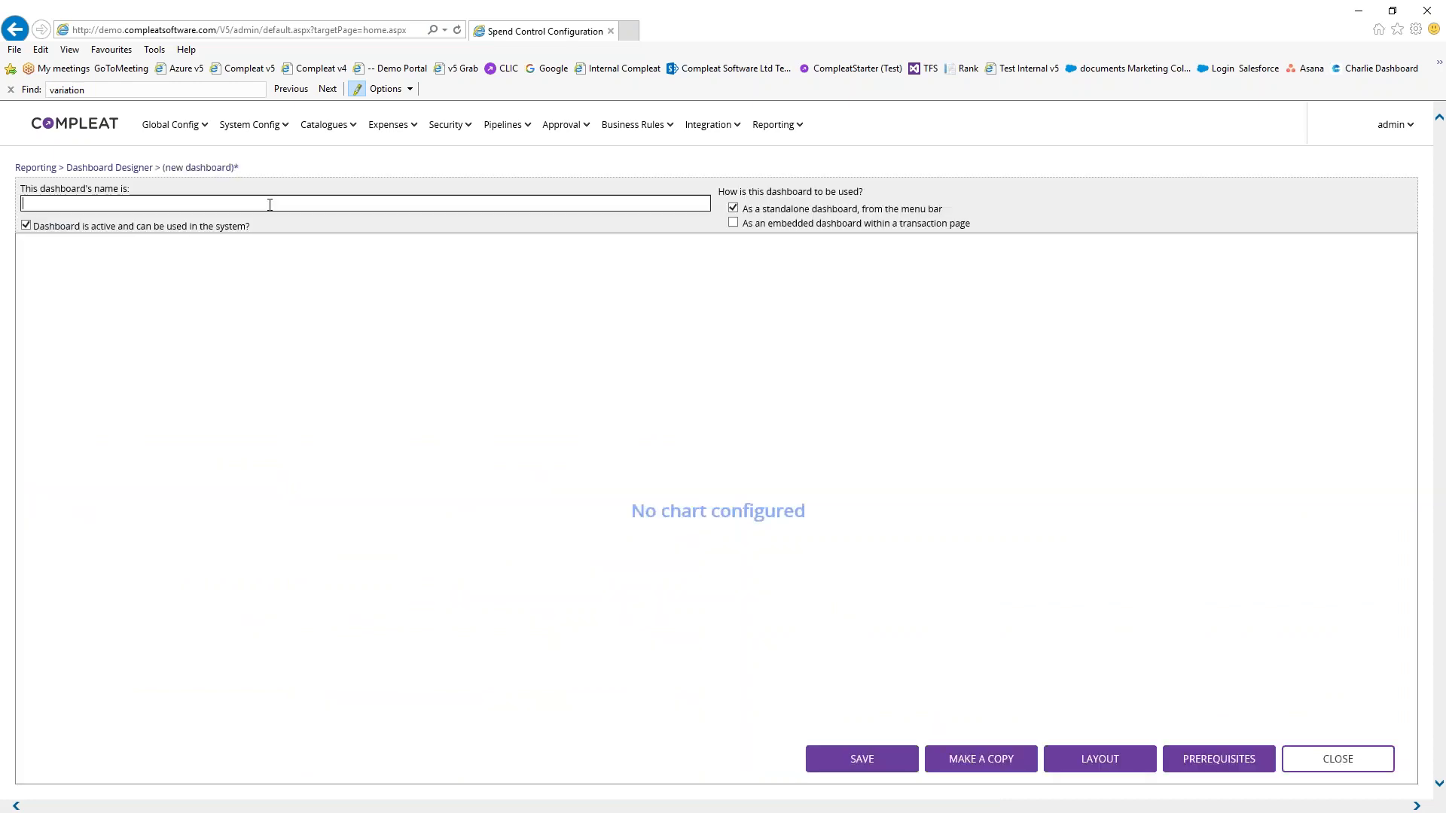
{"action": "type", "text": "Club 1 "}
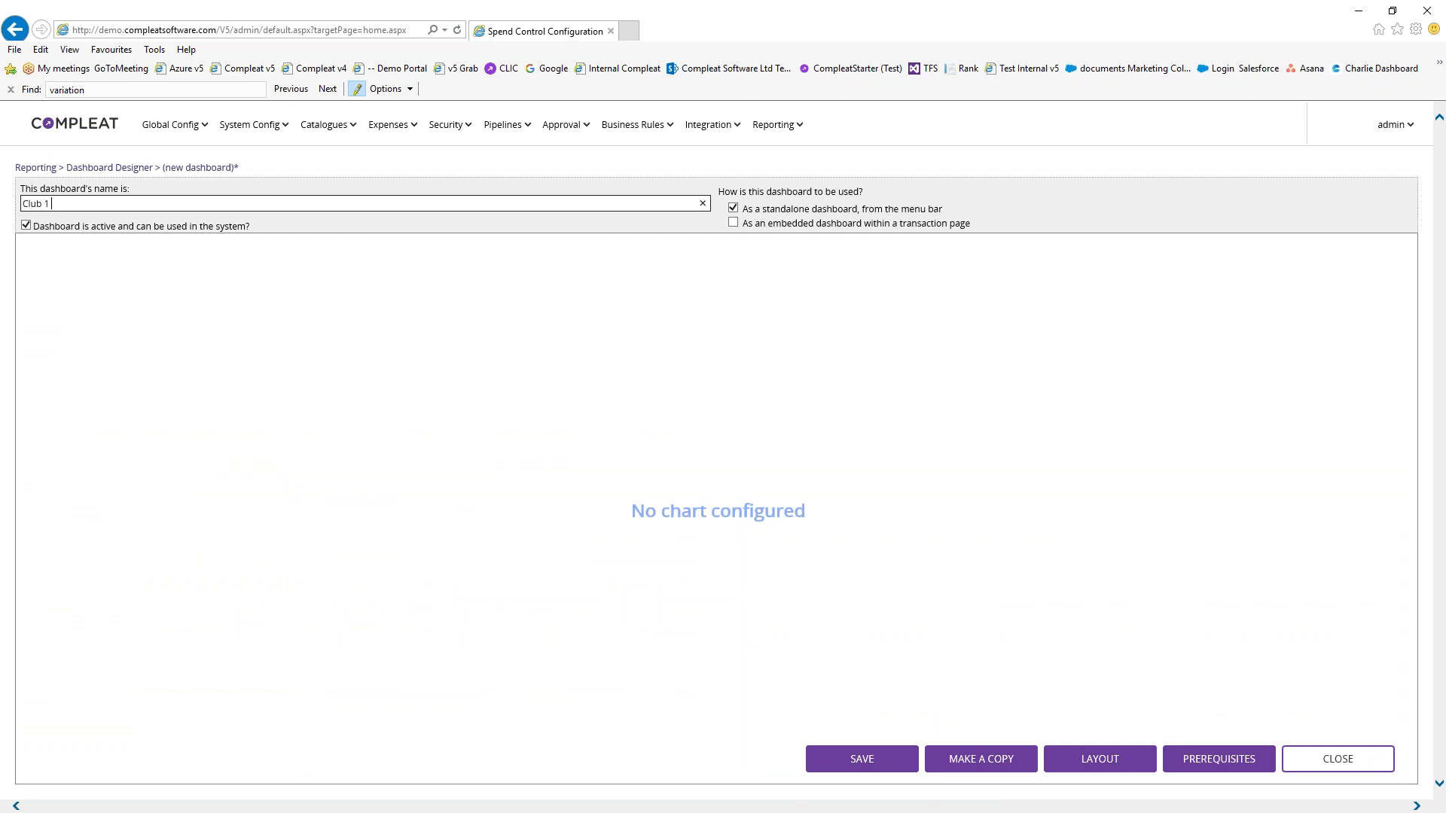
{"action": "type", "text": "- Invoices"}
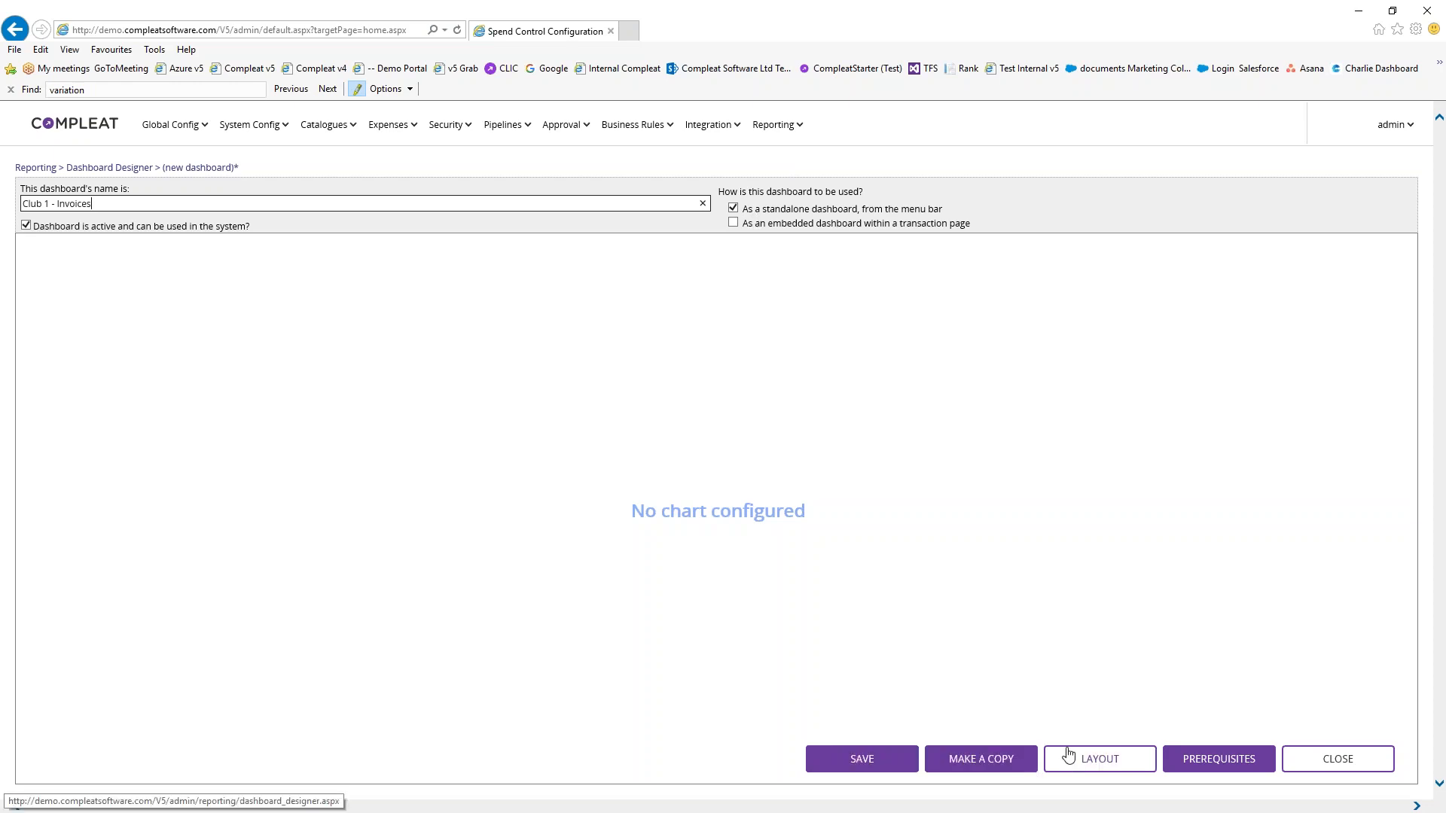
{"action": "left_click", "coordinate": [1102, 762]}
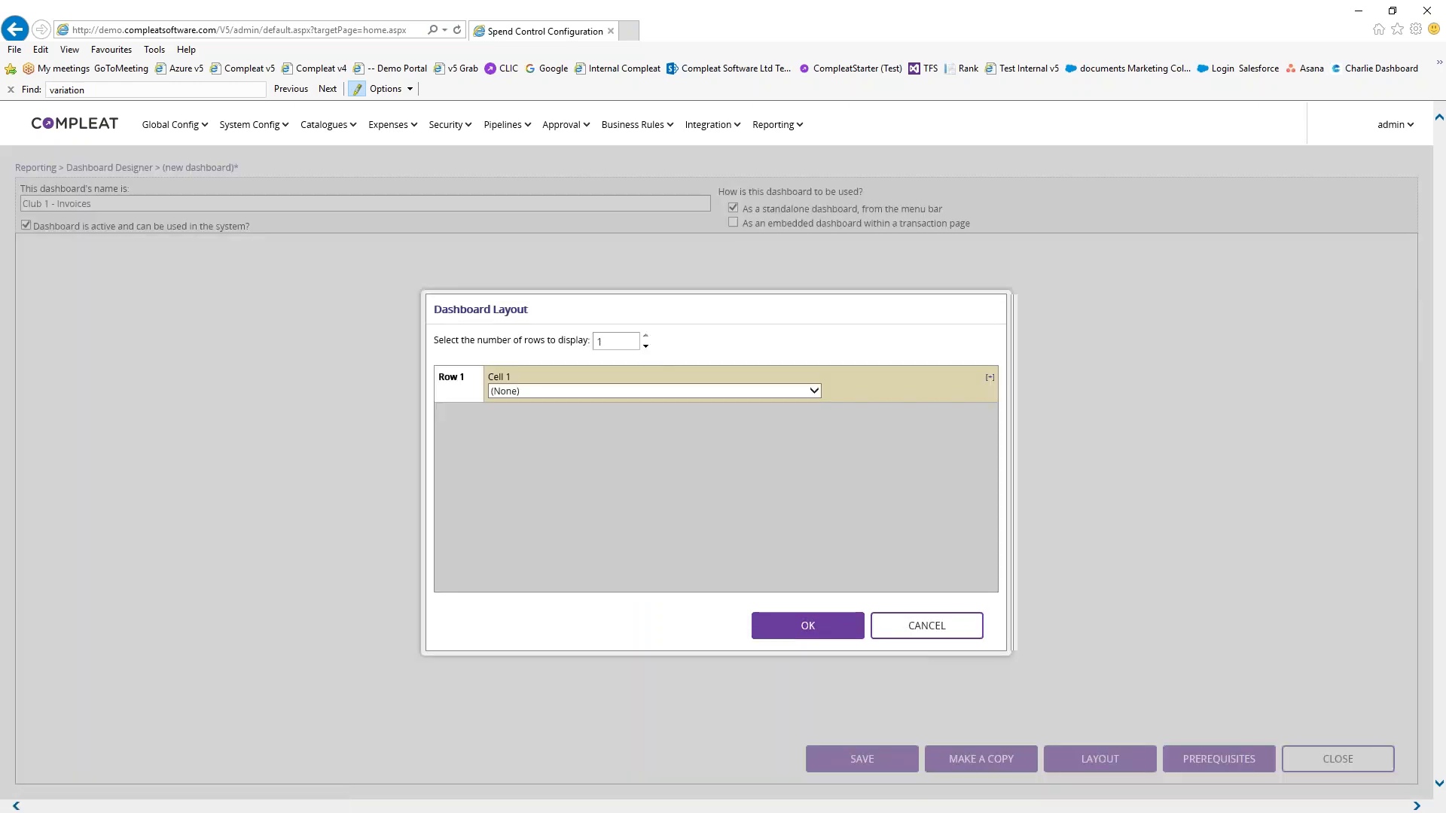
Leave the dashboard layout at a single row with a single cell
{"action": "left_click", "coordinate": [645, 335]}
{"action": "left_click", "coordinate": [645, 335]}
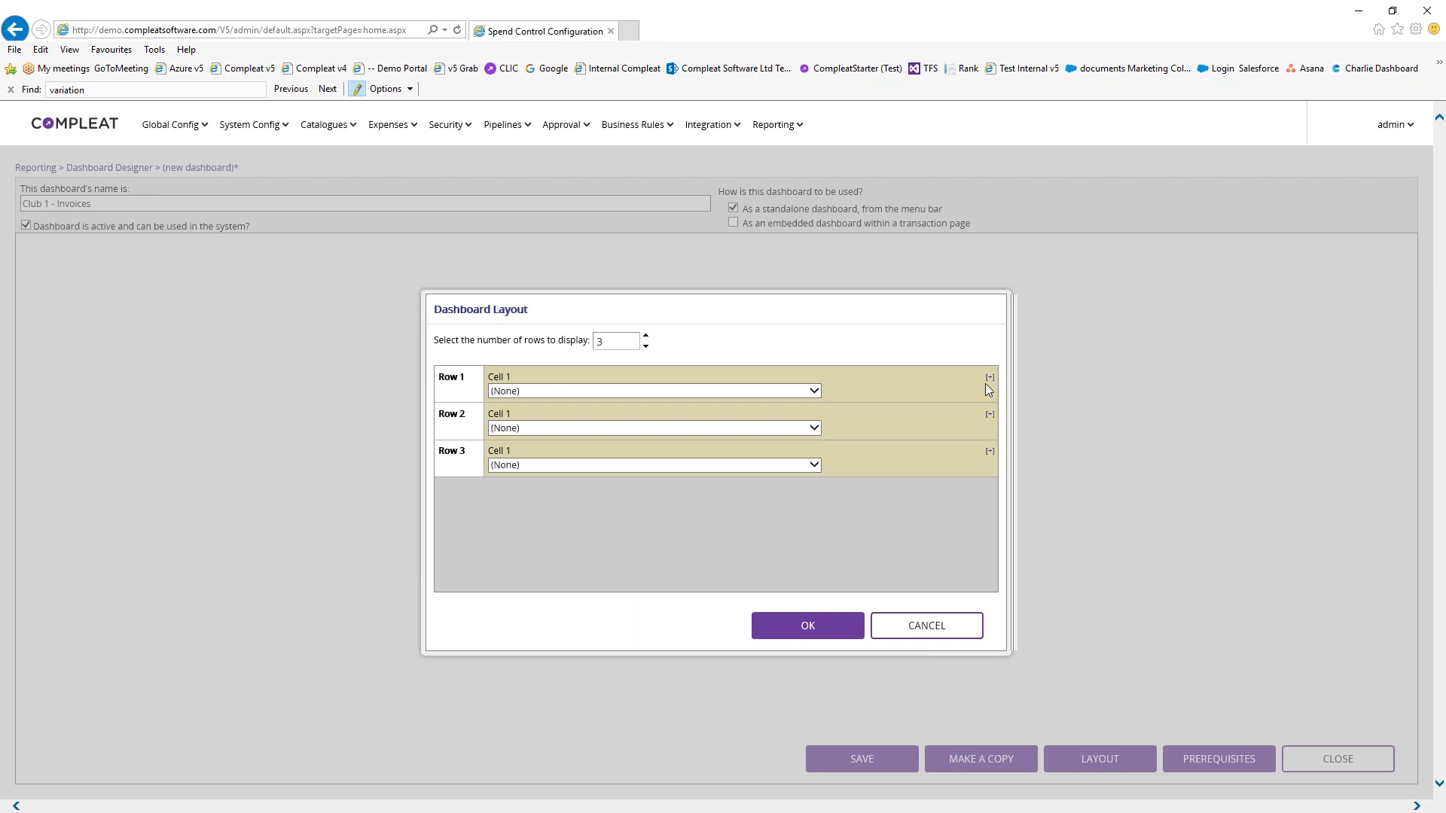
{"action": "left_click", "coordinate": [988, 378]}
{"action": "left_click", "coordinate": [989, 378]}
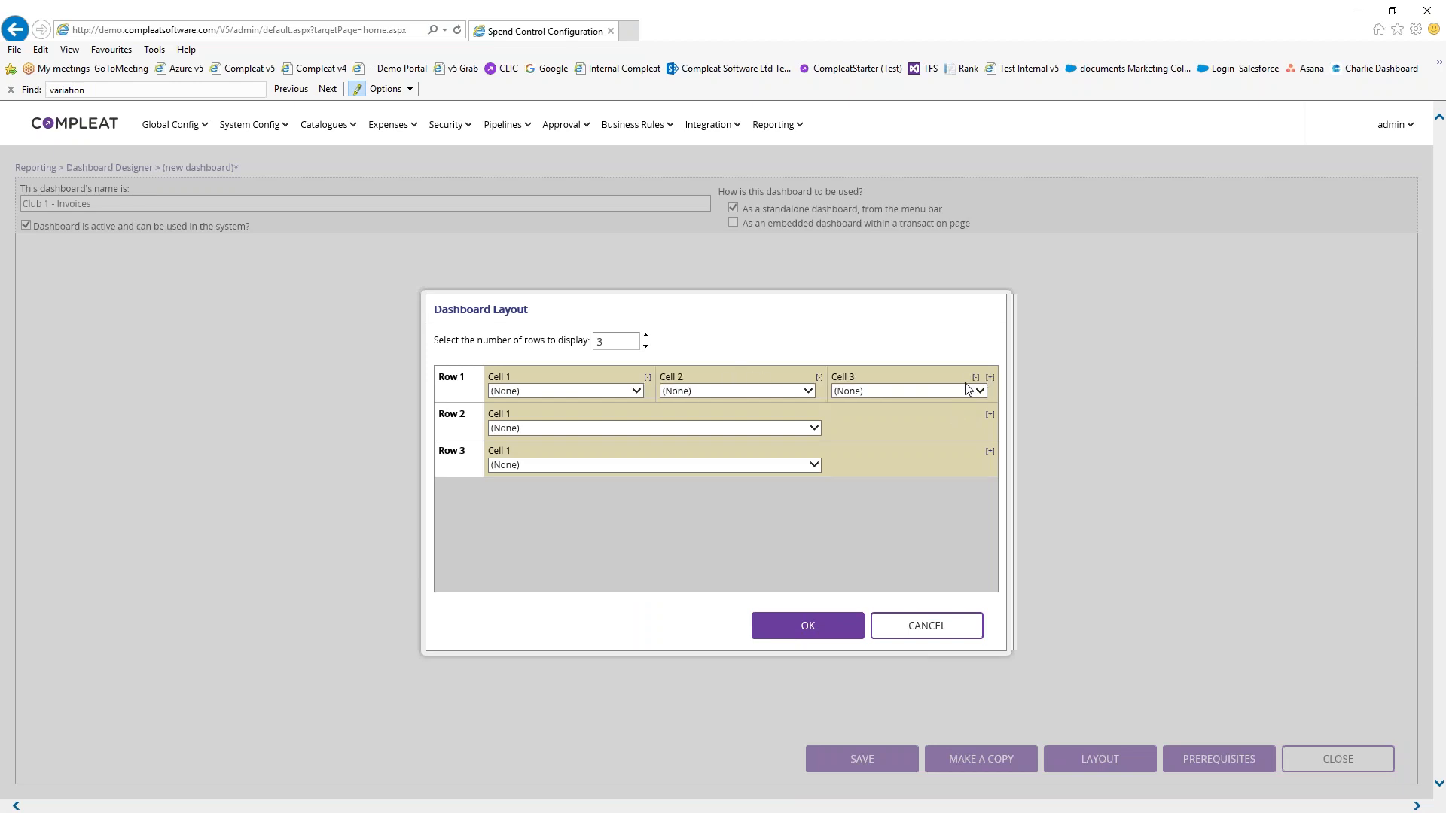
{"action": "left_click", "coordinate": [975, 377]}
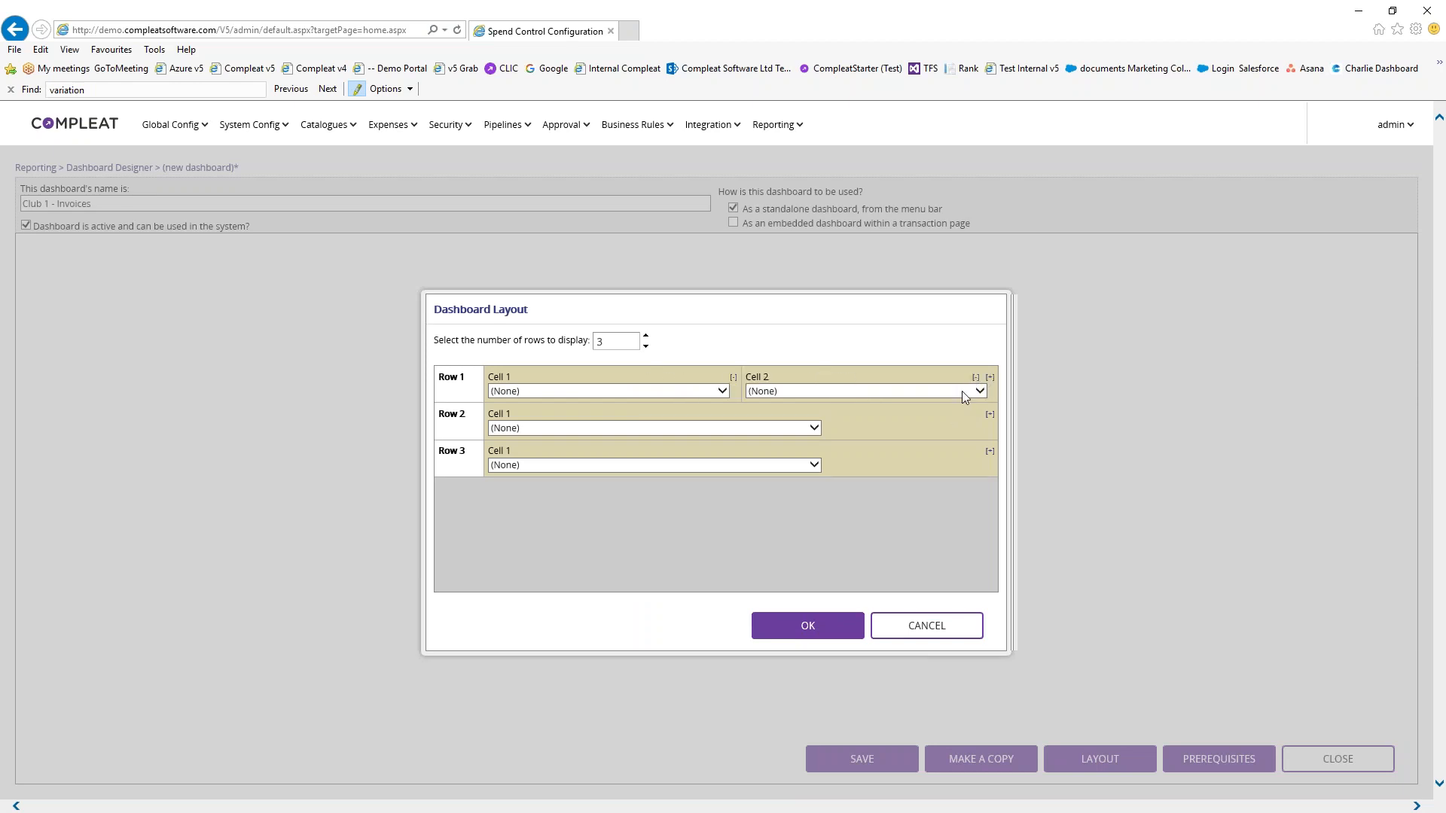
{"action": "left_click", "coordinate": [975, 377]}
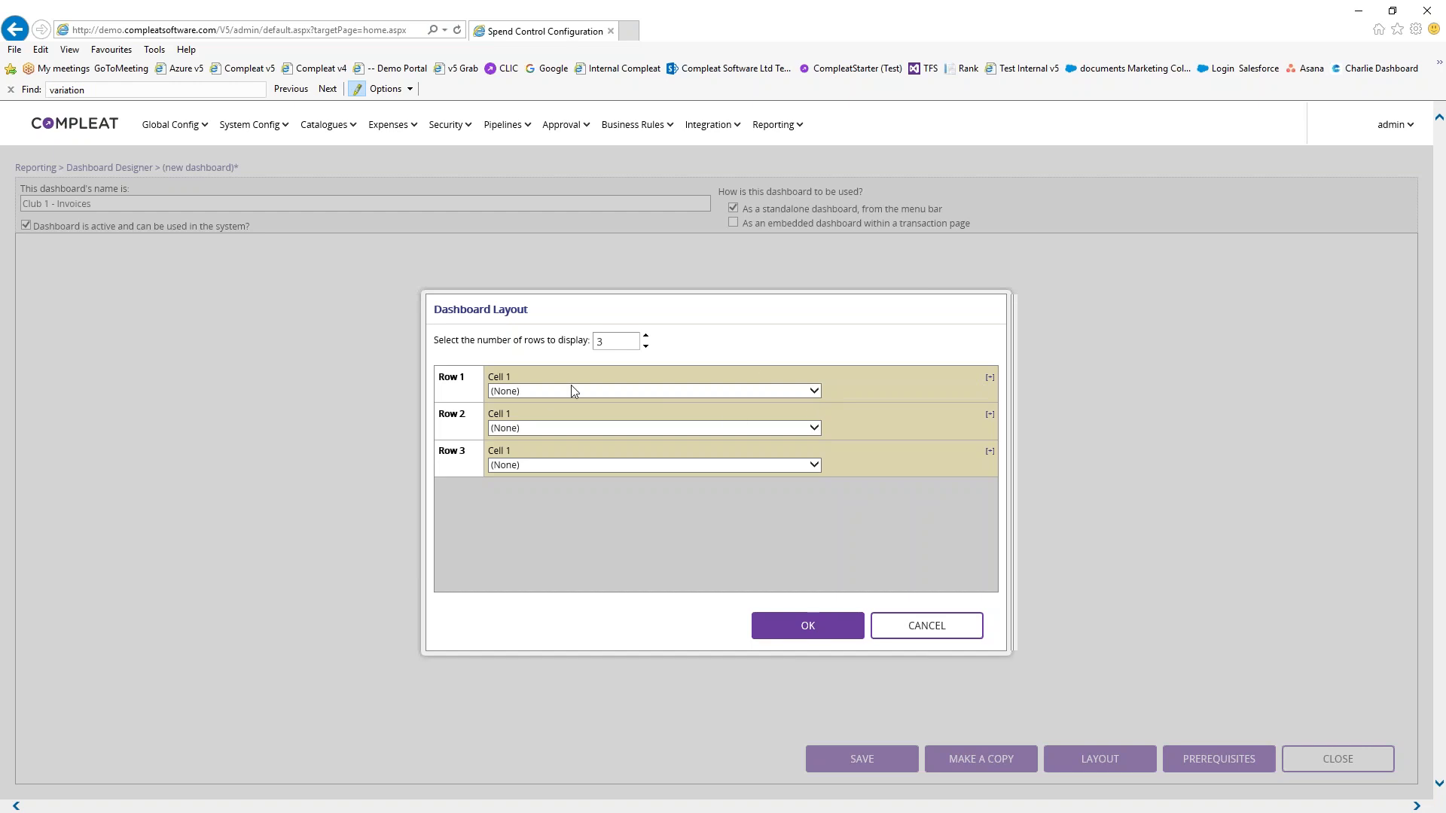
{"action": "left_click", "coordinate": [645, 346]}
{"action": "left_click", "coordinate": [645, 346]}
Assign the 'Rory - Chart - Club 1' chart to the cell and confirm the layout
{"action": "left_click", "coordinate": [813, 391]}
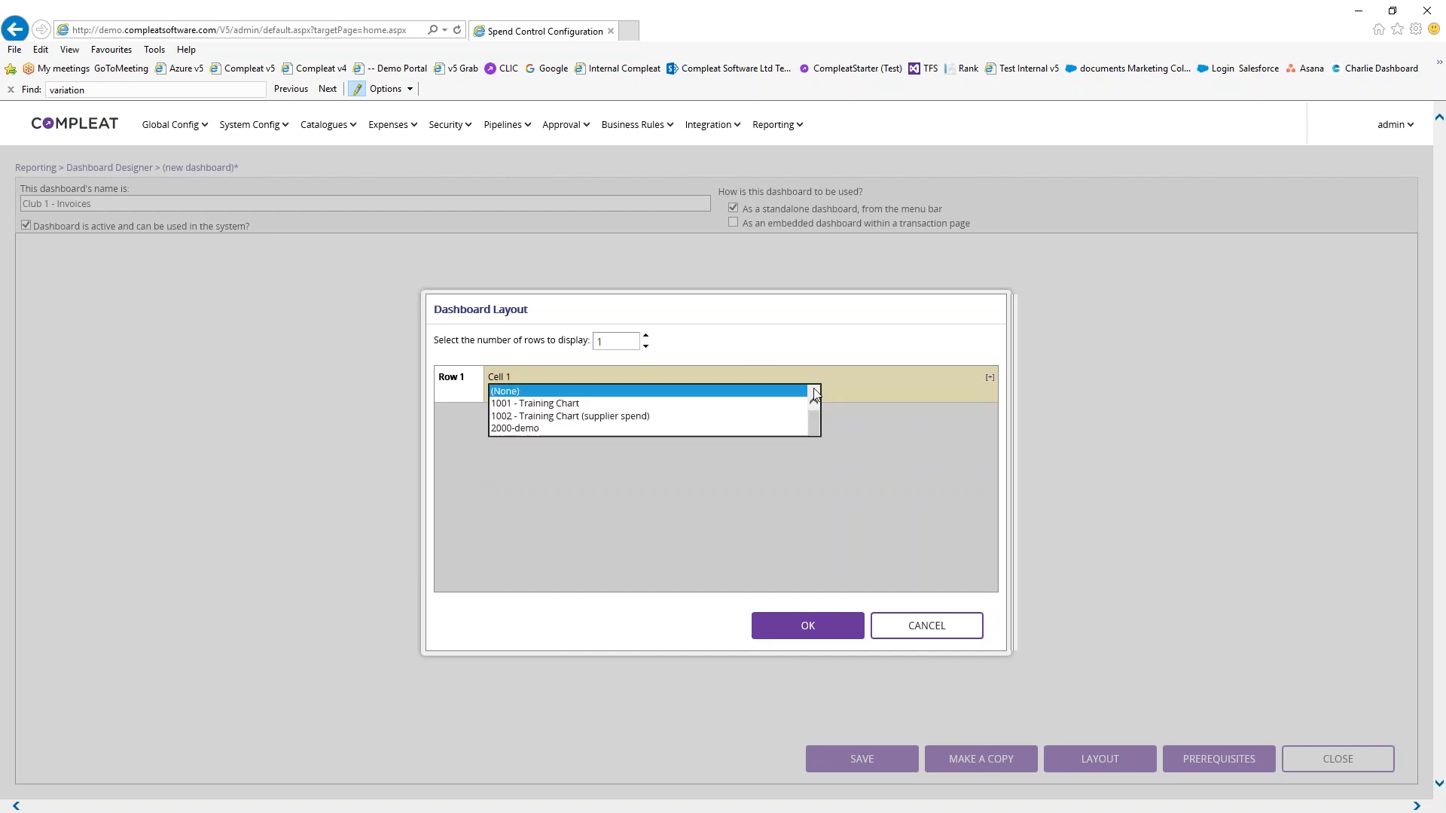
{"action": "key", "text": "Page_Down"}
{"action": "key", "text": "Page_Down"}
{"action": "key", "text": "Page_Down"}
{"action": "key", "text": "Page_Down"}
{"action": "key", "text": "Page_Down"}
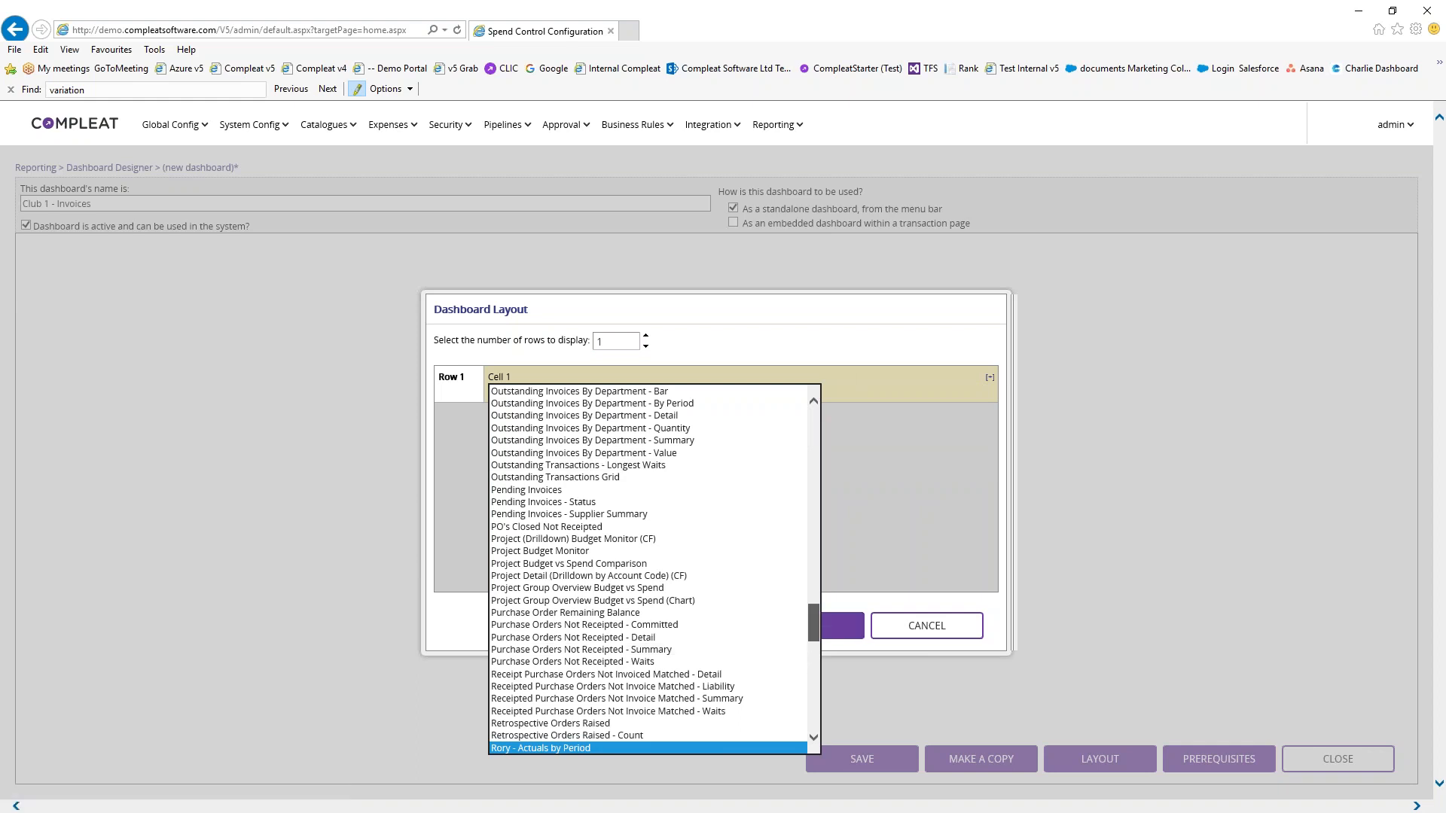
{"action": "scroll", "coordinate": [574, 614], "scroll_direction": "down", "scroll_amount": 6}
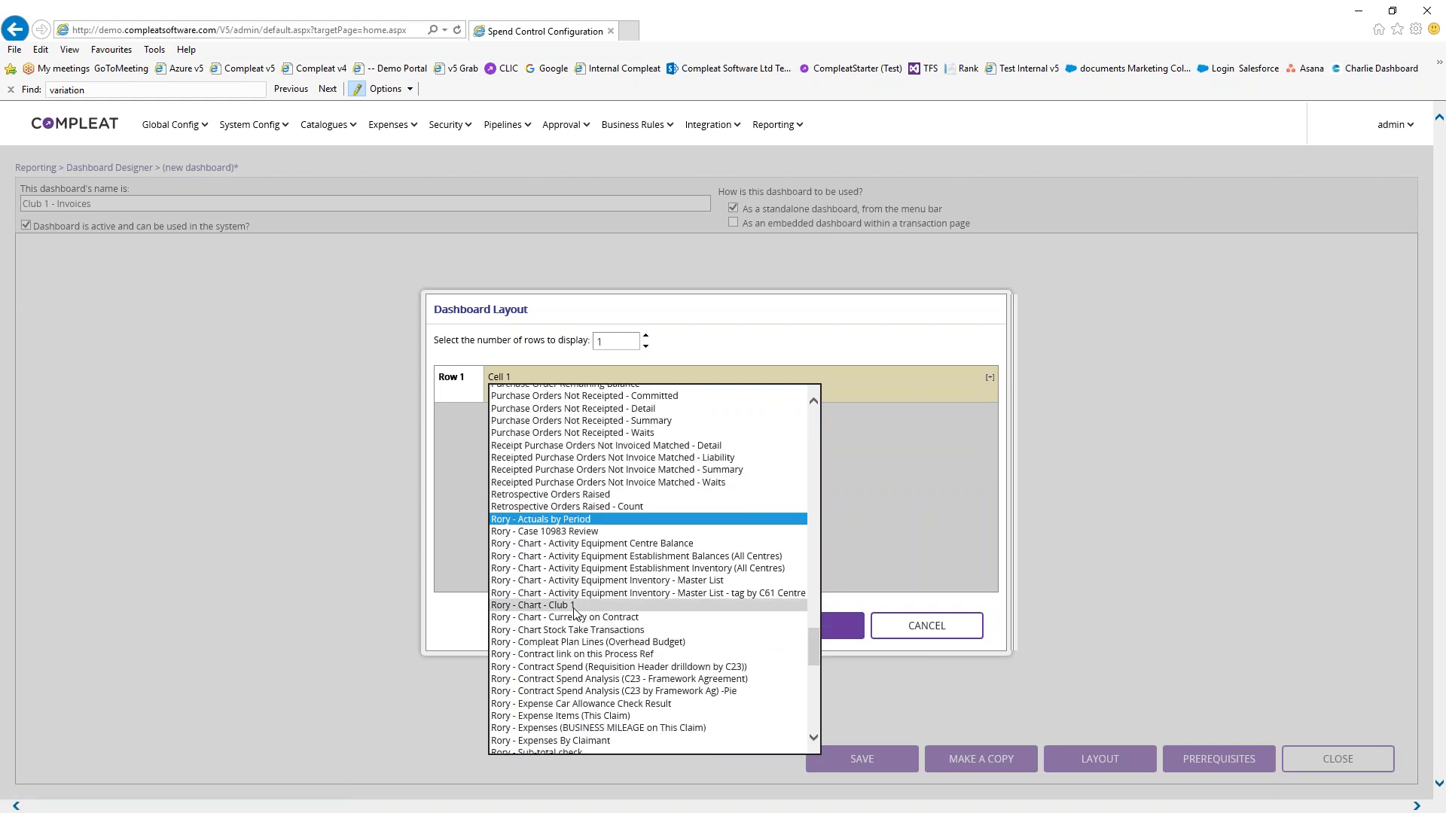
{"action": "left_click", "coordinate": [574, 606]}
{"action": "left_click", "coordinate": [833, 628]}
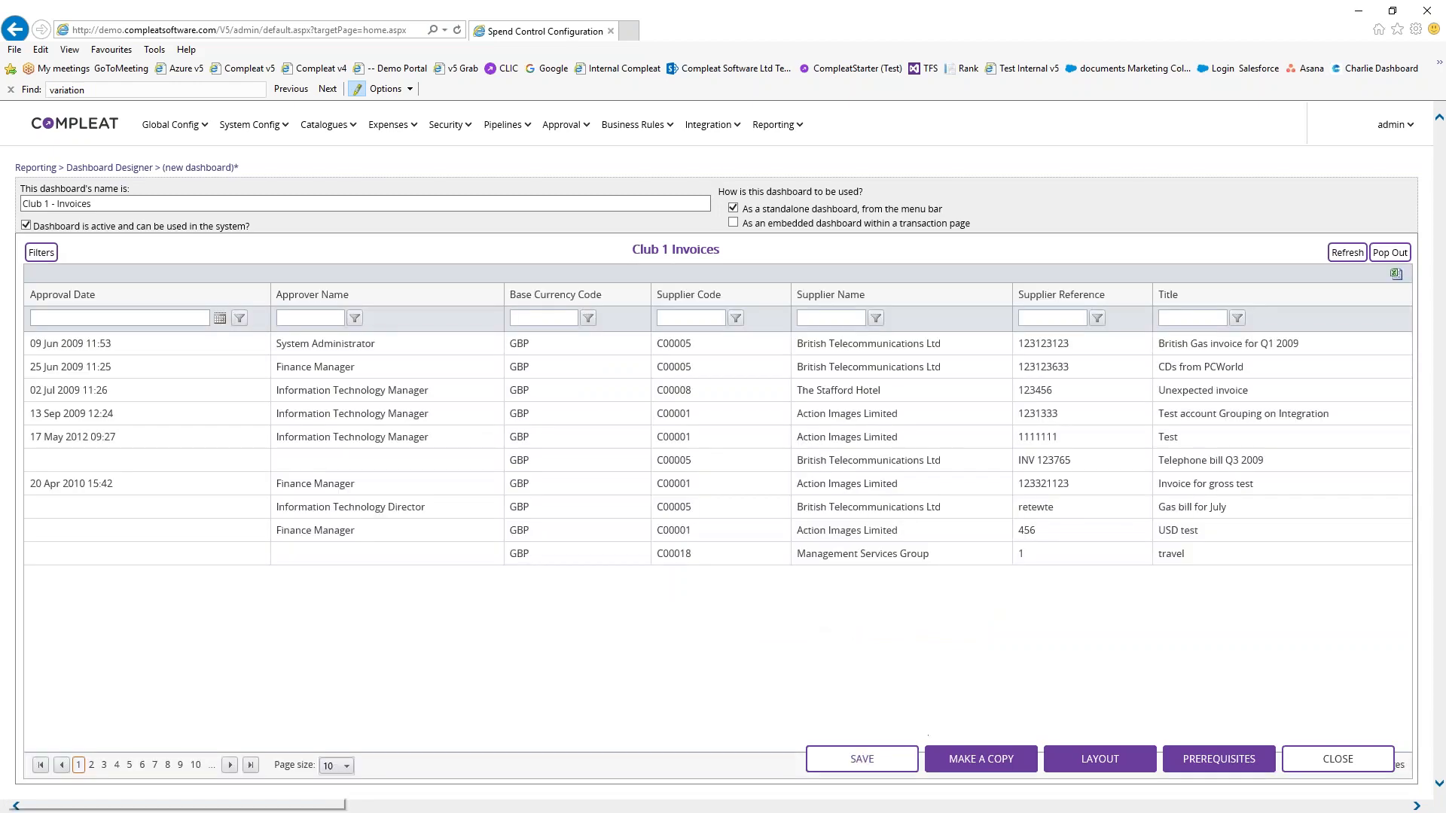
Save the Club 1 - Invoices dashboard and go to Reporting > Dashboard Access
{"action": "left_click", "coordinate": [890, 763]}
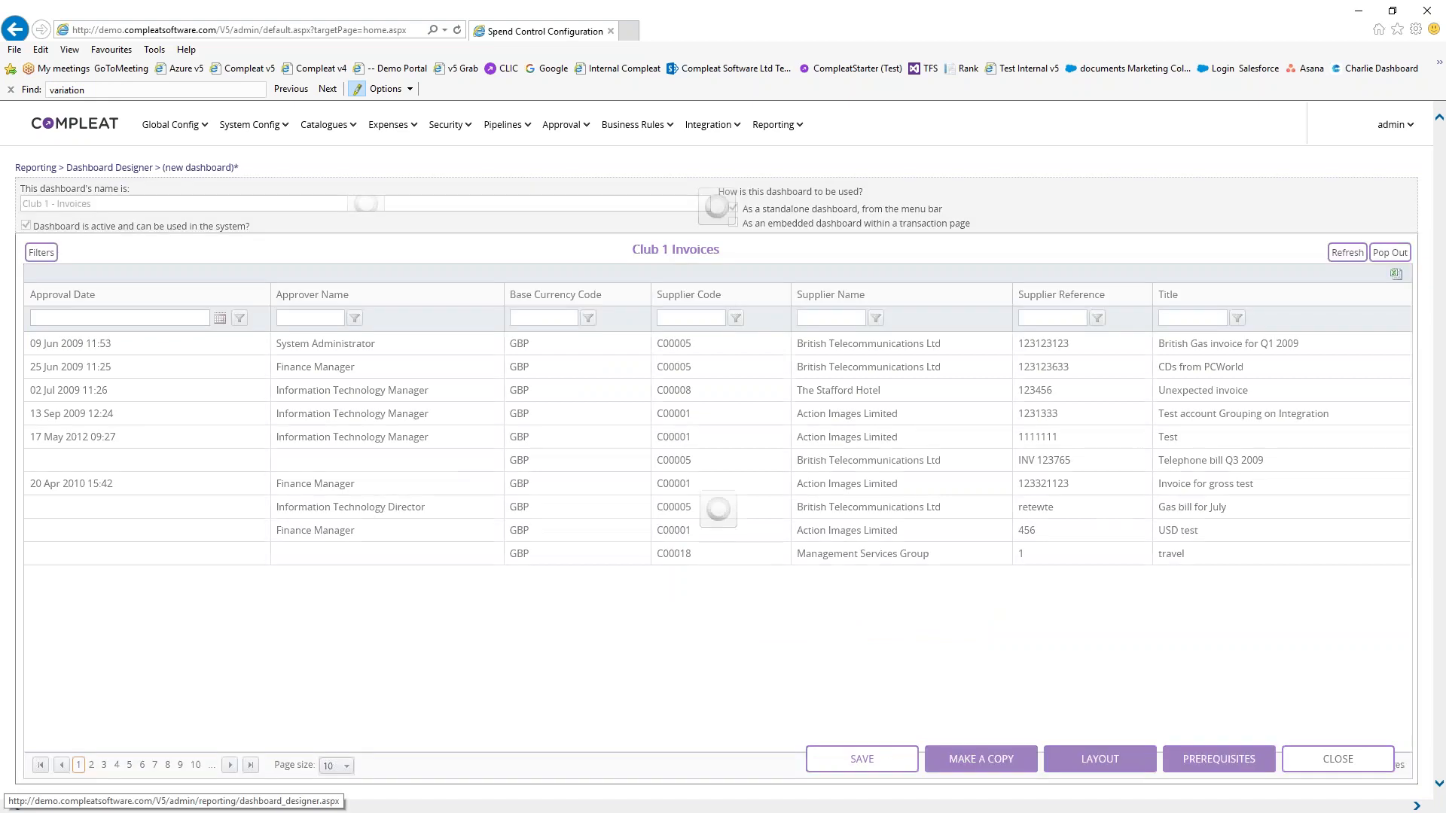
{"action": "left_click", "coordinate": [690, 496]}
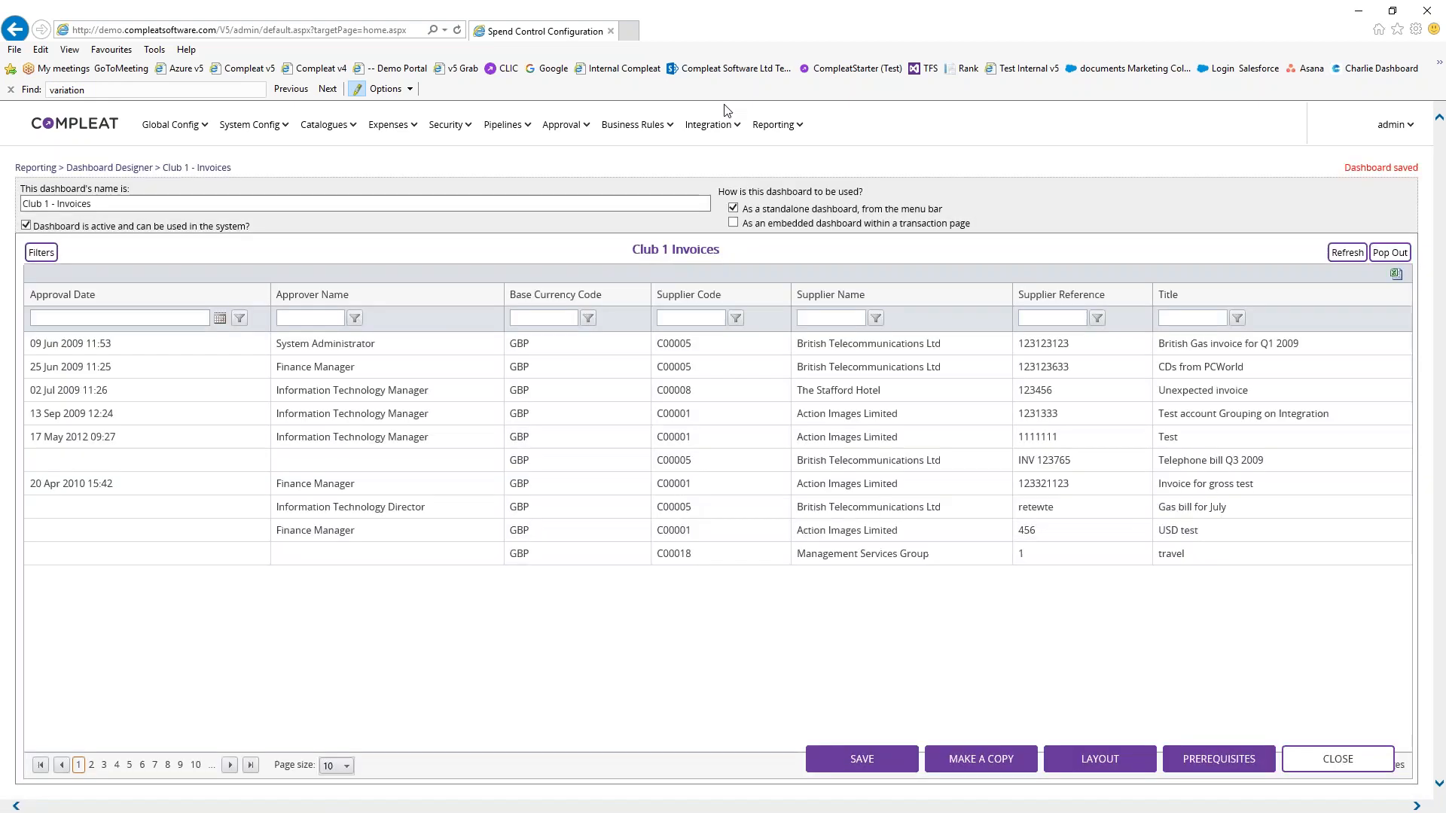
{"action": "mouse_move", "coordinate": [776, 125]}
{"action": "left_click", "coordinate": [806, 245]}
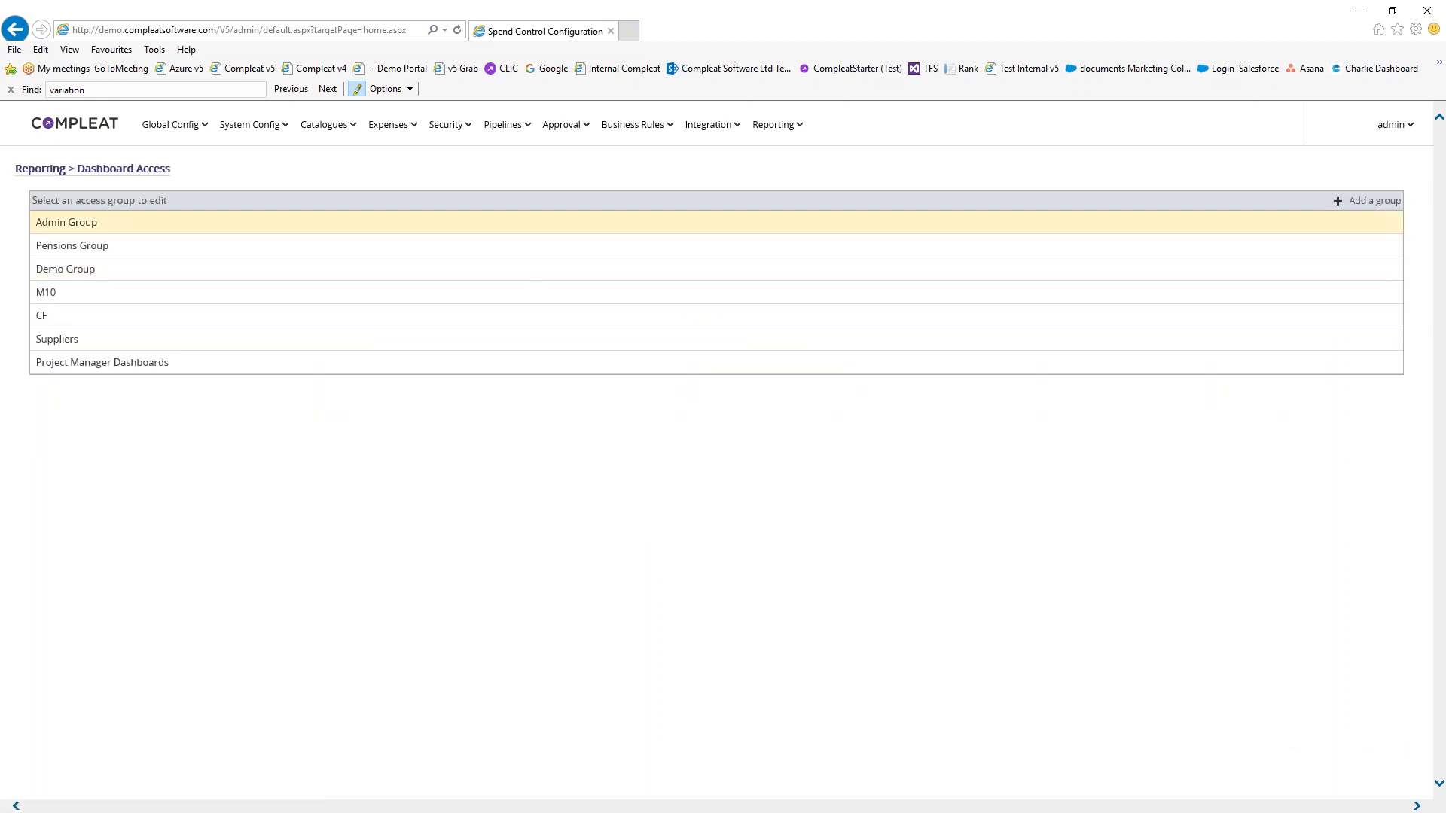
Add 'Club 1 - Invoices' to the Admin Group's permitted dashboards, then return home via the Compleat logo
{"action": "left_click", "coordinate": [193, 224]}
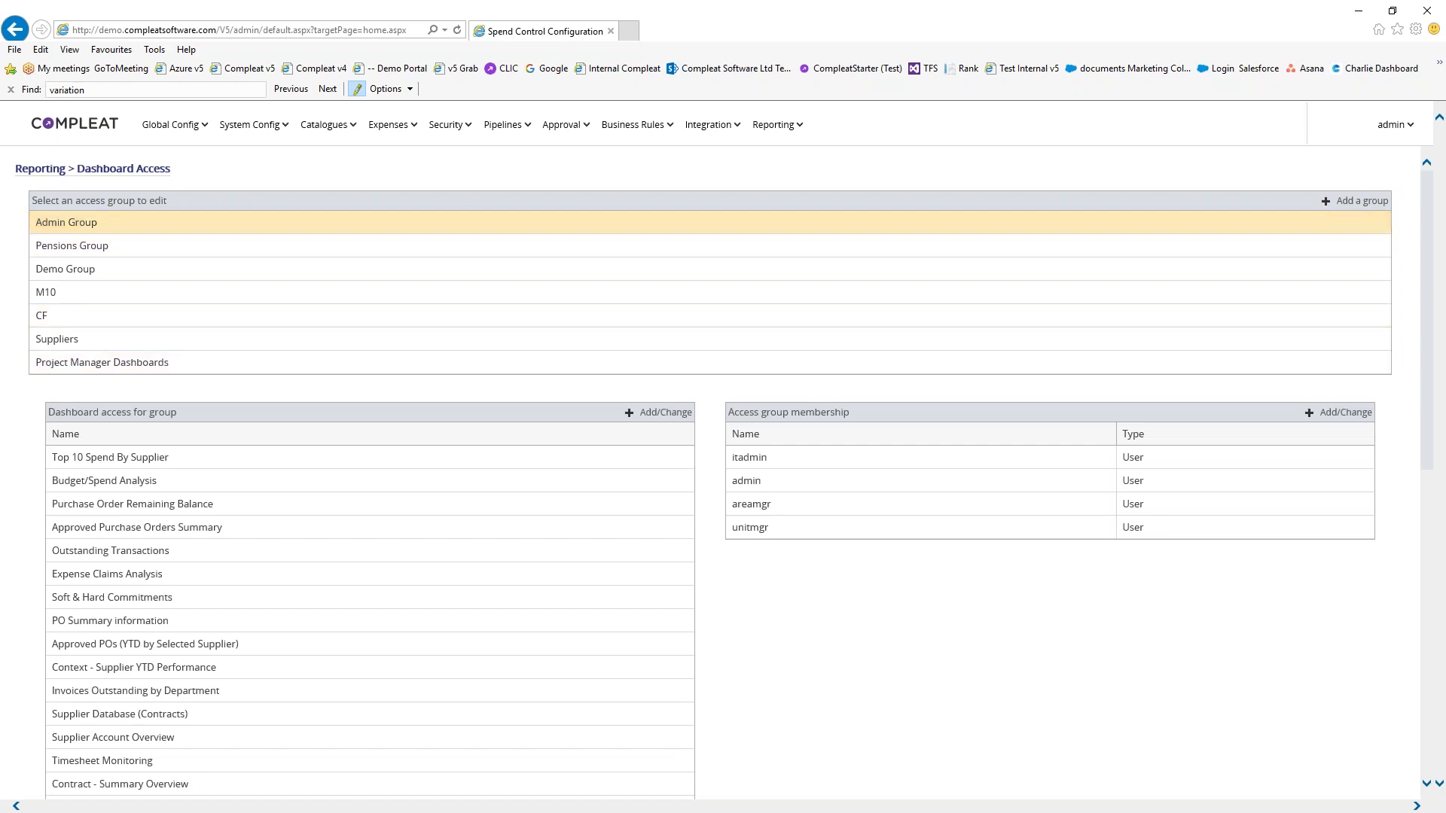
{"action": "left_click", "coordinate": [664, 413]}
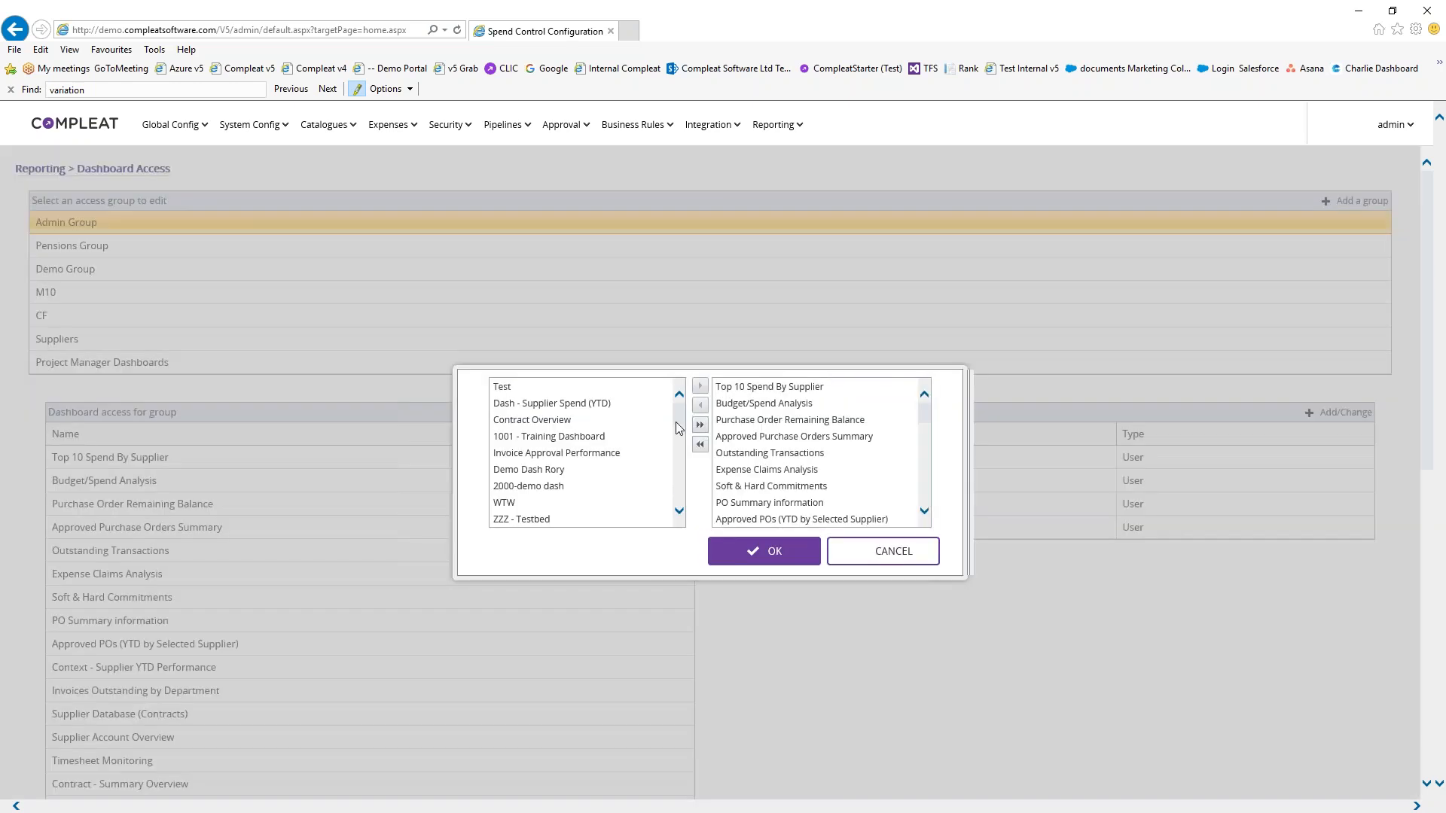
{"action": "scroll", "coordinate": [684, 423], "scroll_direction": "down", "scroll_amount": 10}
{"action": "double_click", "coordinate": [549, 520]}
{"action": "left_click", "coordinate": [765, 551]}
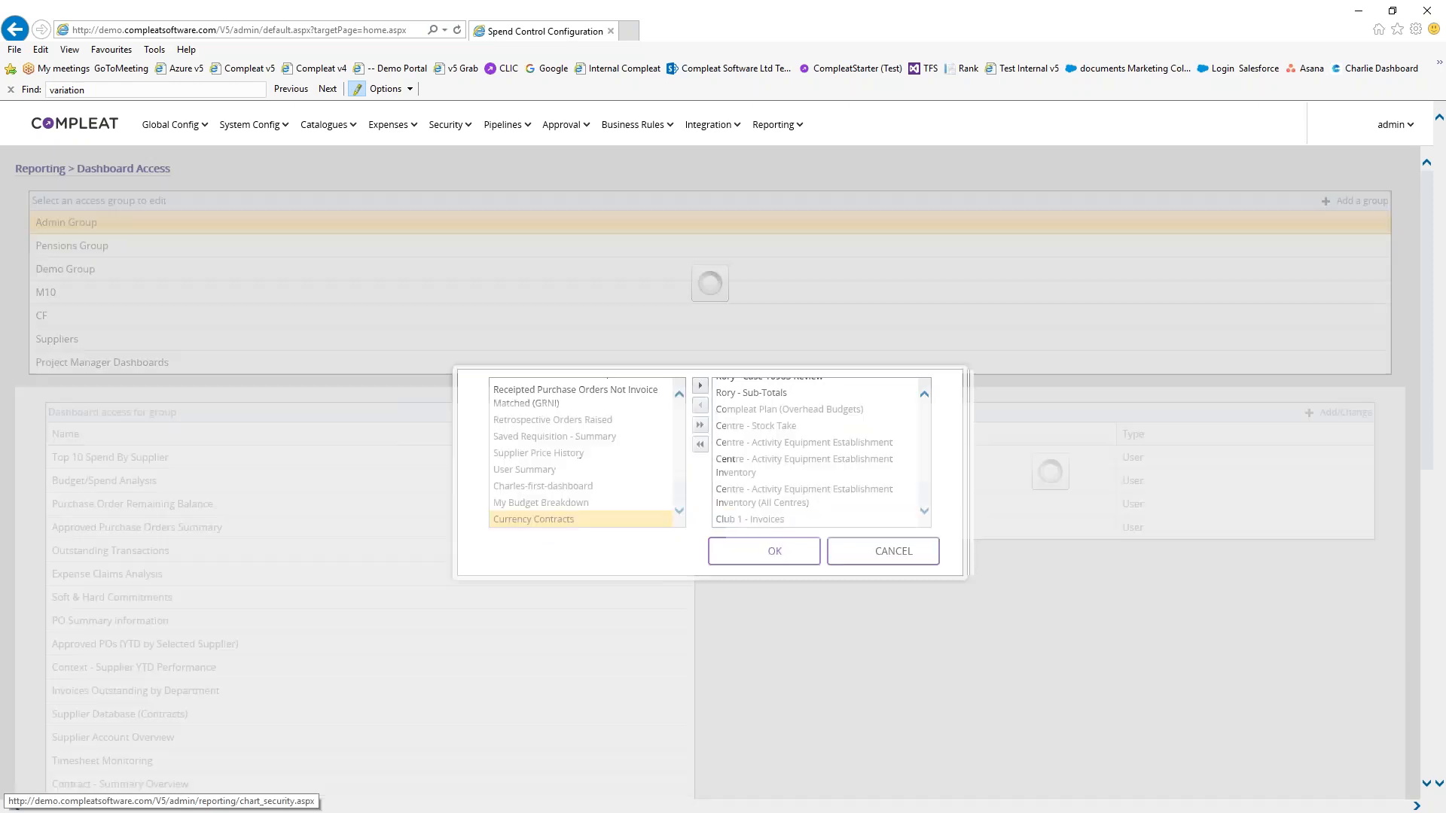
{"action": "left_click", "coordinate": [73, 124]}
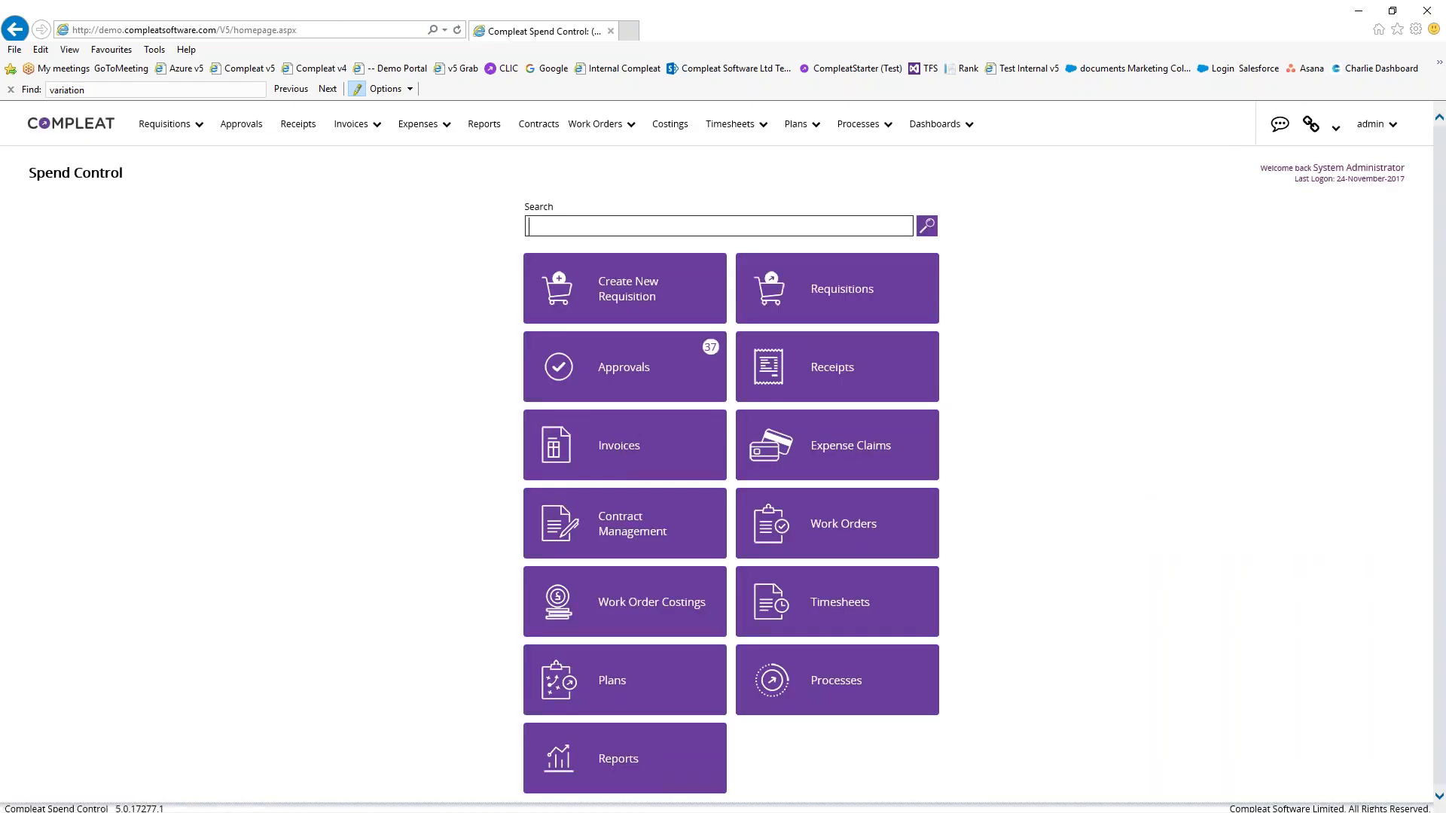
Open the Club 1 - Invoices dashboard and filter Supplier Reference by 2611, leaving five invoices
{"action": "left_click", "coordinate": [955, 123]}
{"action": "left_click", "coordinate": [976, 382]}
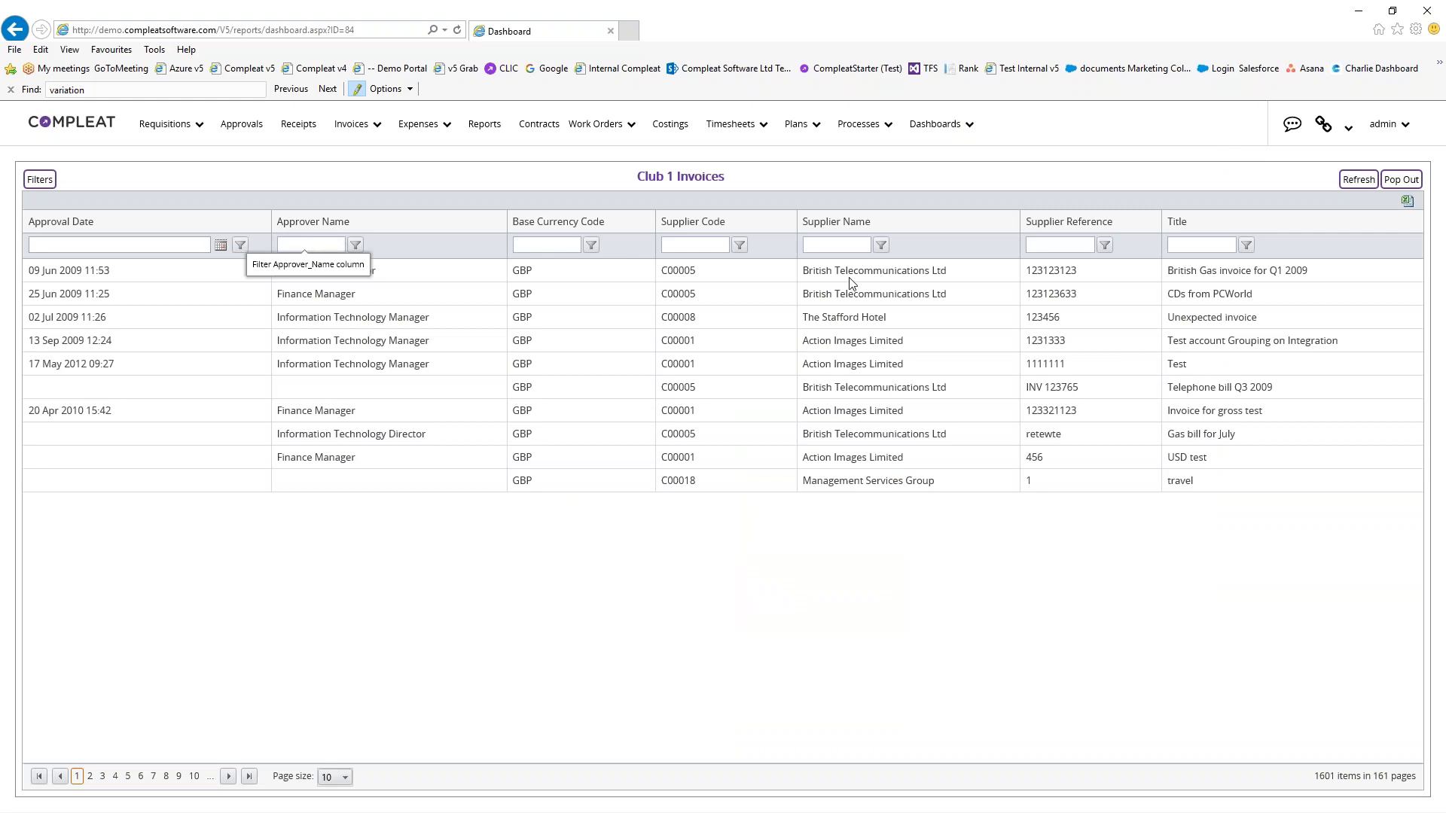
{"action": "left_click", "coordinate": [1048, 242]}
{"action": "type", "text": "2611"}
{"action": "key", "text": "Return"}
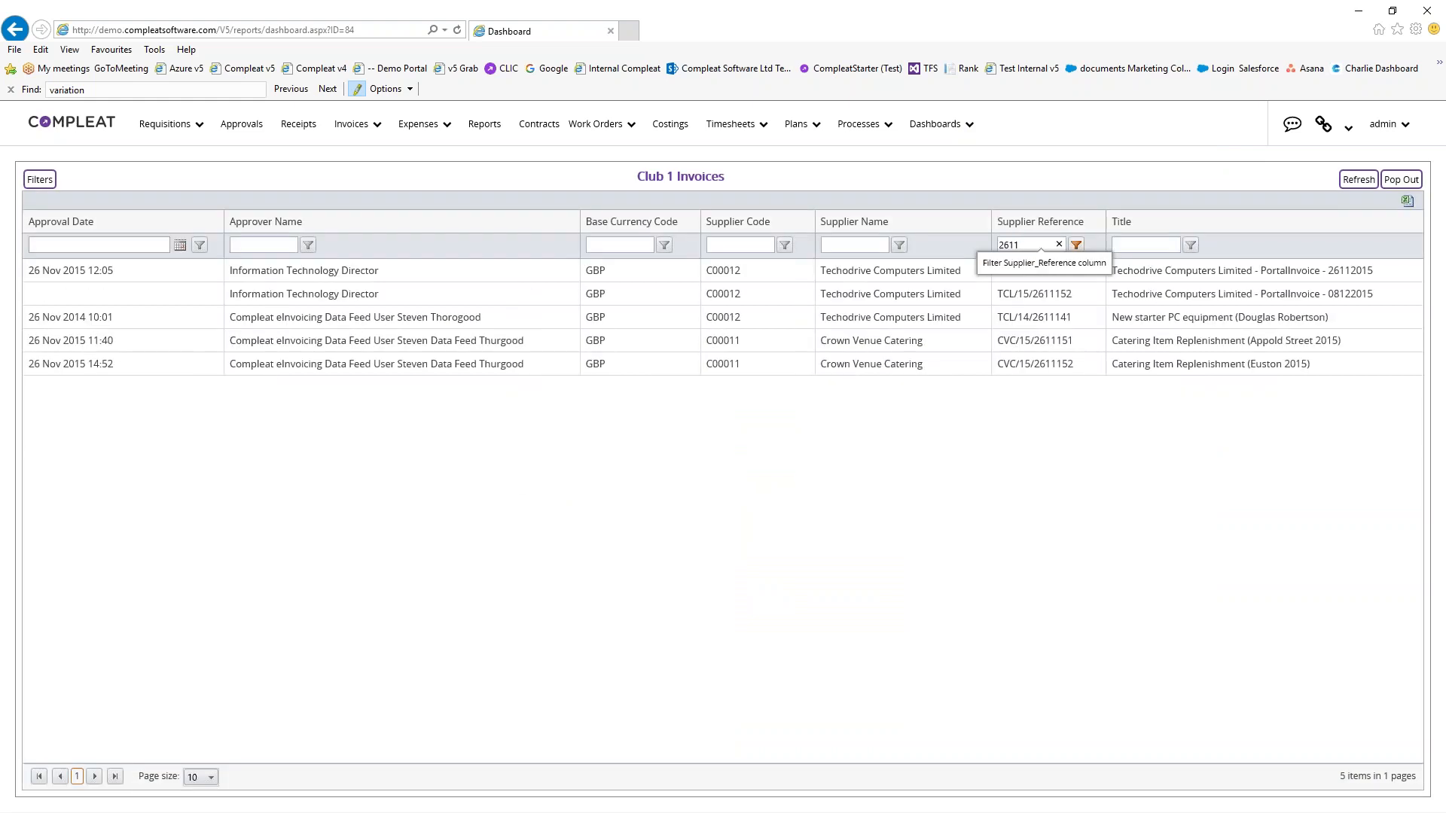